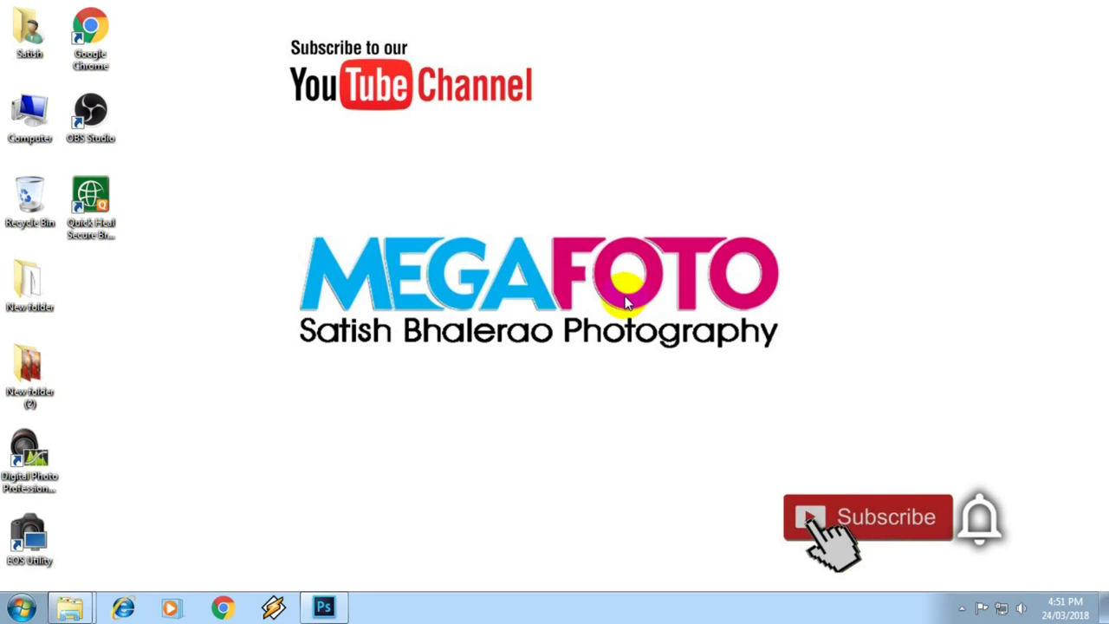
Bring the Photoshop workspace forward, then preview the Explorer windows and switch to the manik folder.
right_click(583, 397)
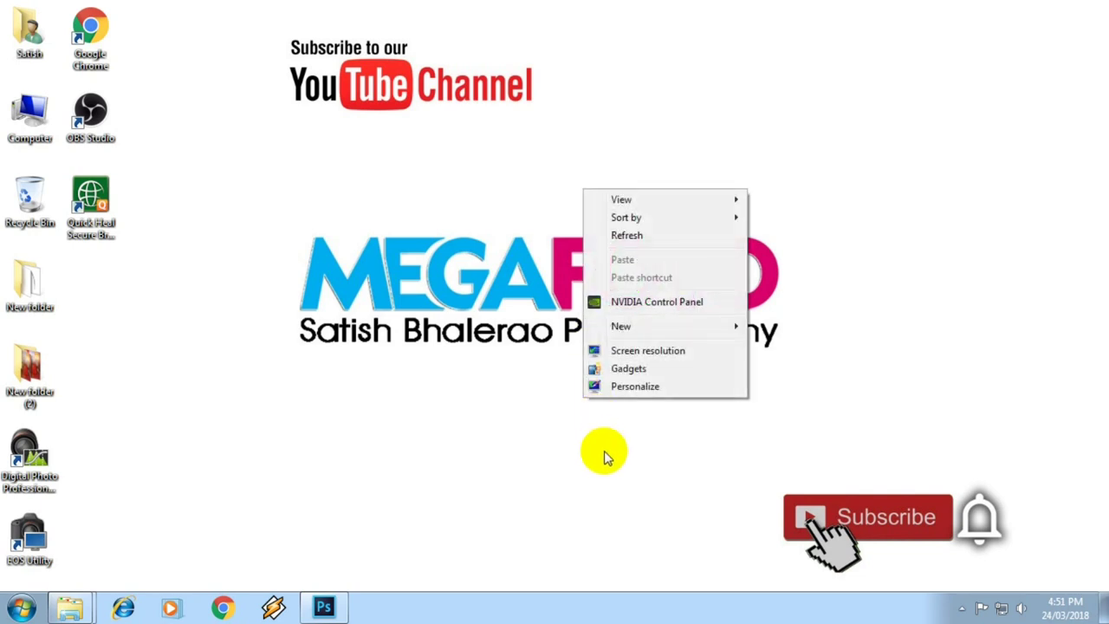
left_click(630, 247)
left_click(328, 602)
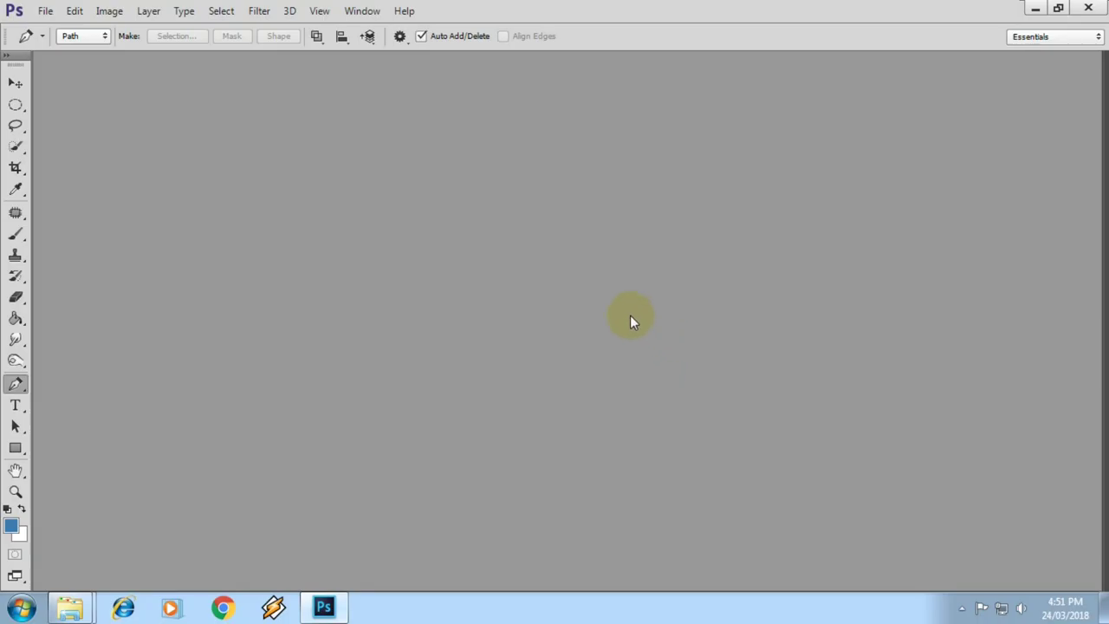
left_click(69, 611)
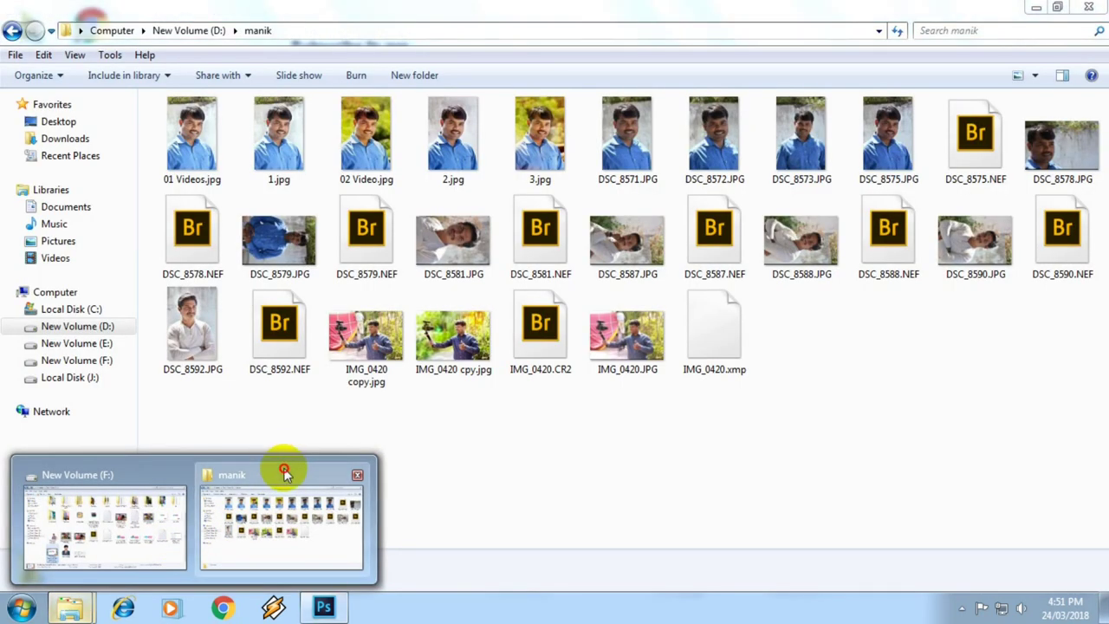
left_click(282, 471)
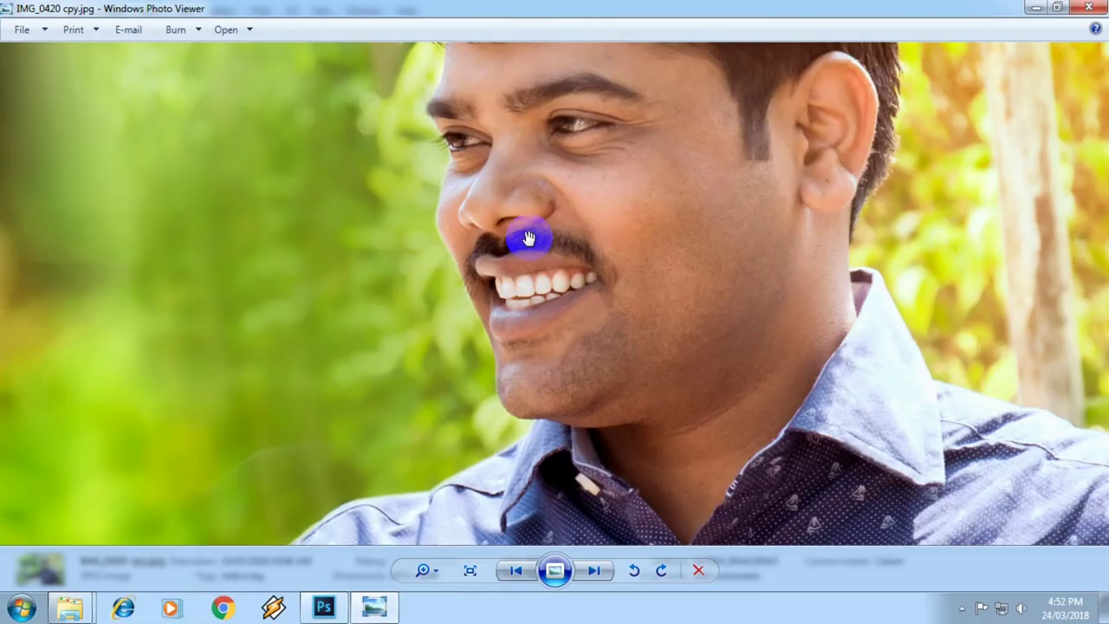
Pan and zoom the photo in Windows Photo Viewer to inspect the man's face.
left_click_drag(524, 240, 487, 367)
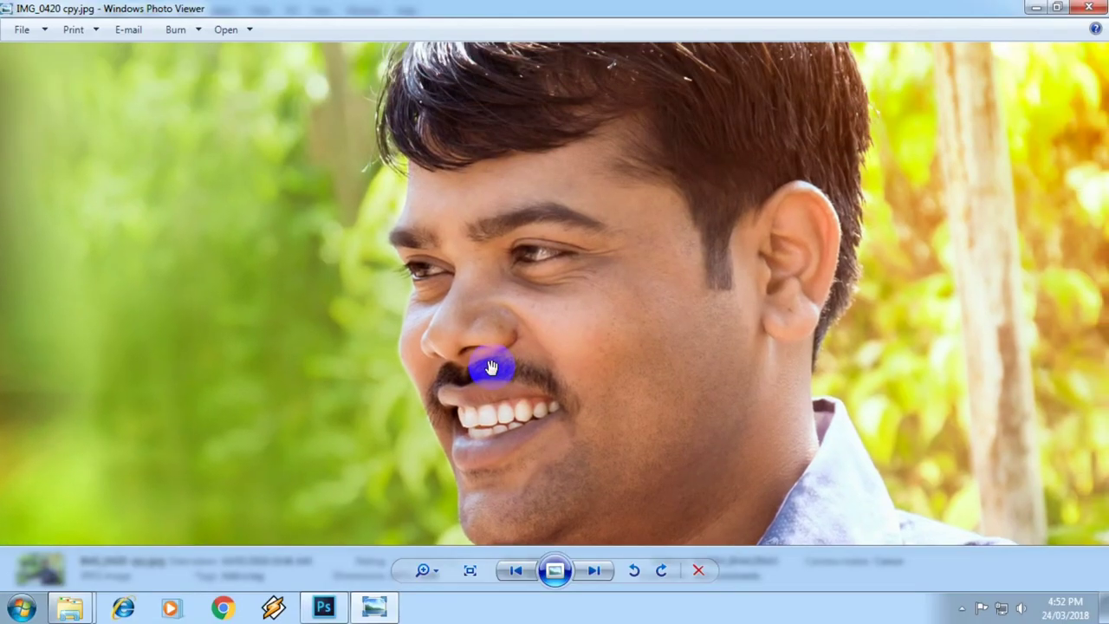
mouse_move(359, 347)
left_mouse_down()
mouse_move(443, 310)
mouse_move(698, 351)
mouse_move(368, 371)
left_mouse_up()
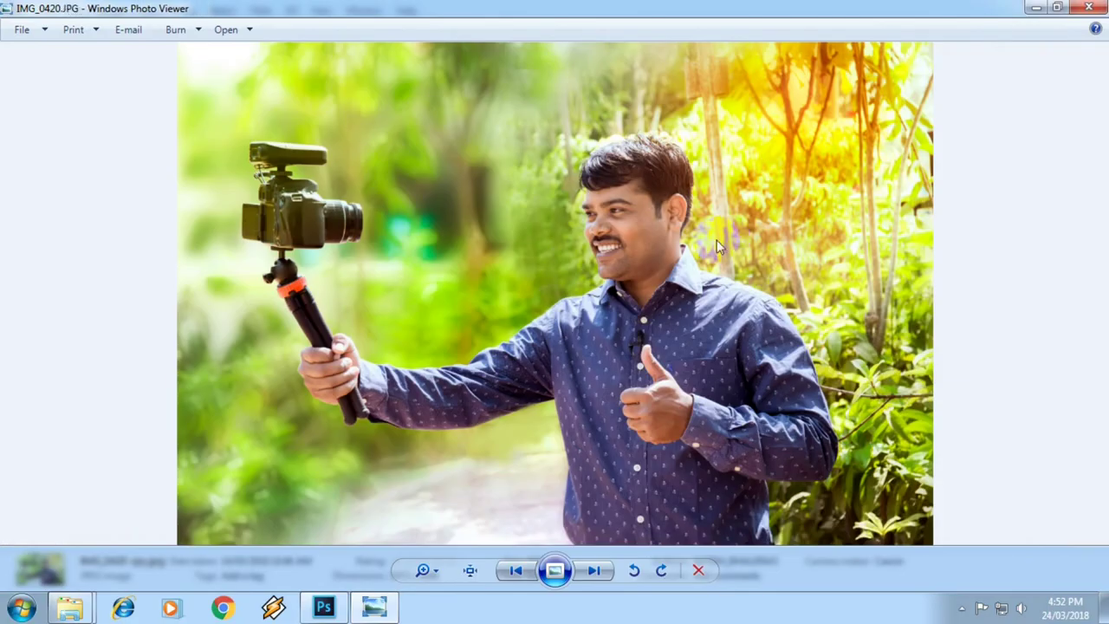
scroll(658, 208, "up", 3)
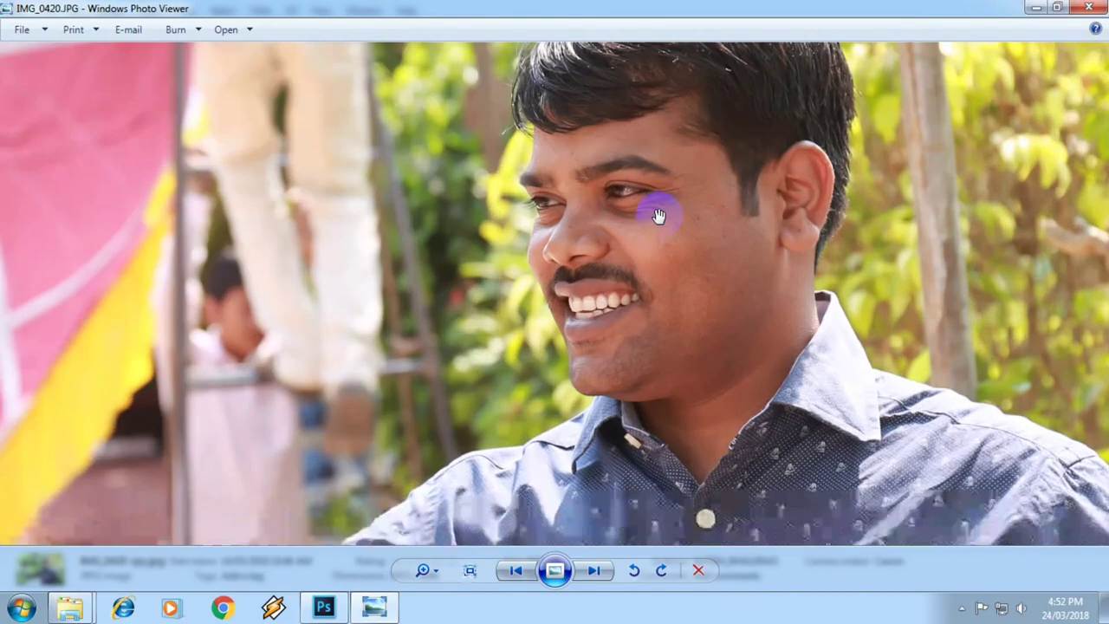
scroll(661, 231, "up", 2)
scroll(639, 264, "up", 2)
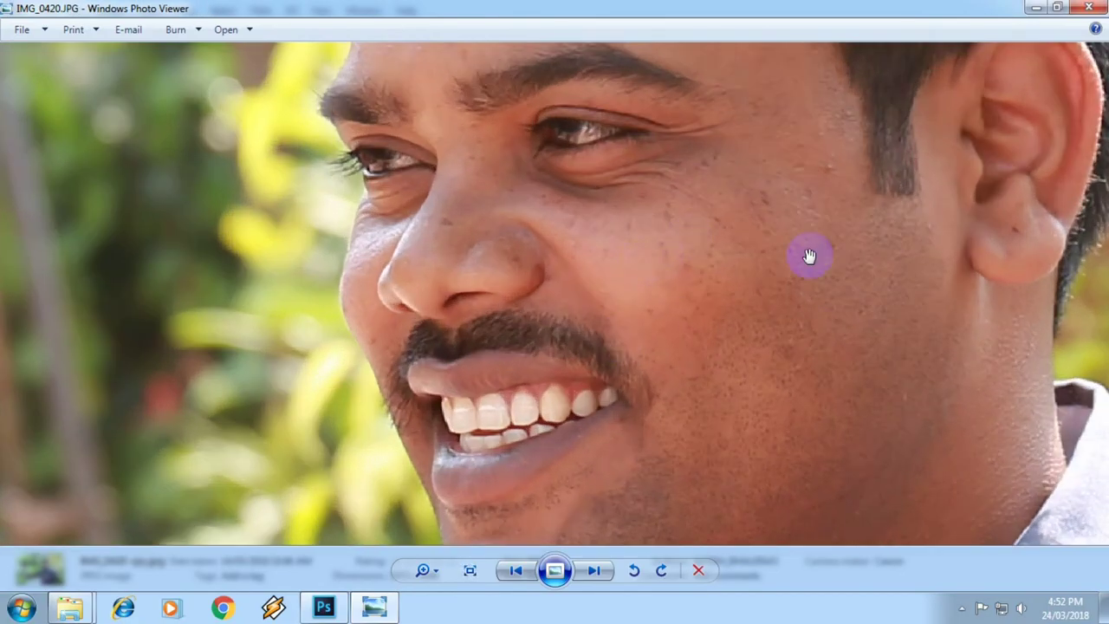
Compare IMG_0420 cpy.jpg with the original IMG_0420.JPG zoomed in, then close the viewer.
key("Right")
scroll(688, 215, "up", 3)
scroll(688, 215, "up", 2)
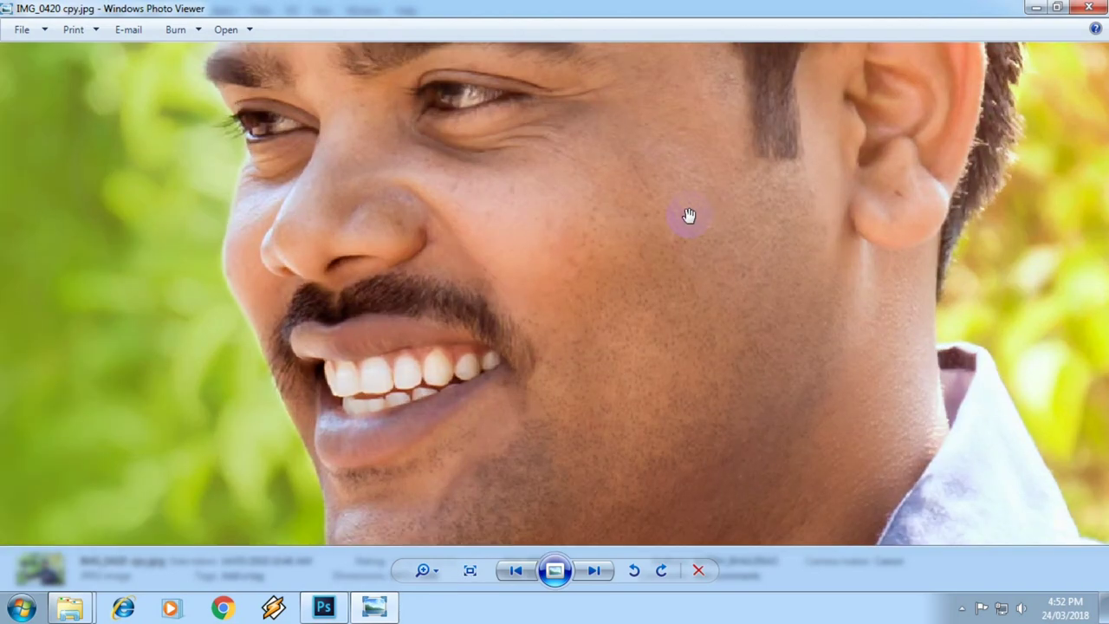
key("Left")
scroll(690, 213, "up", 3)
scroll(691, 210, "up", 1)
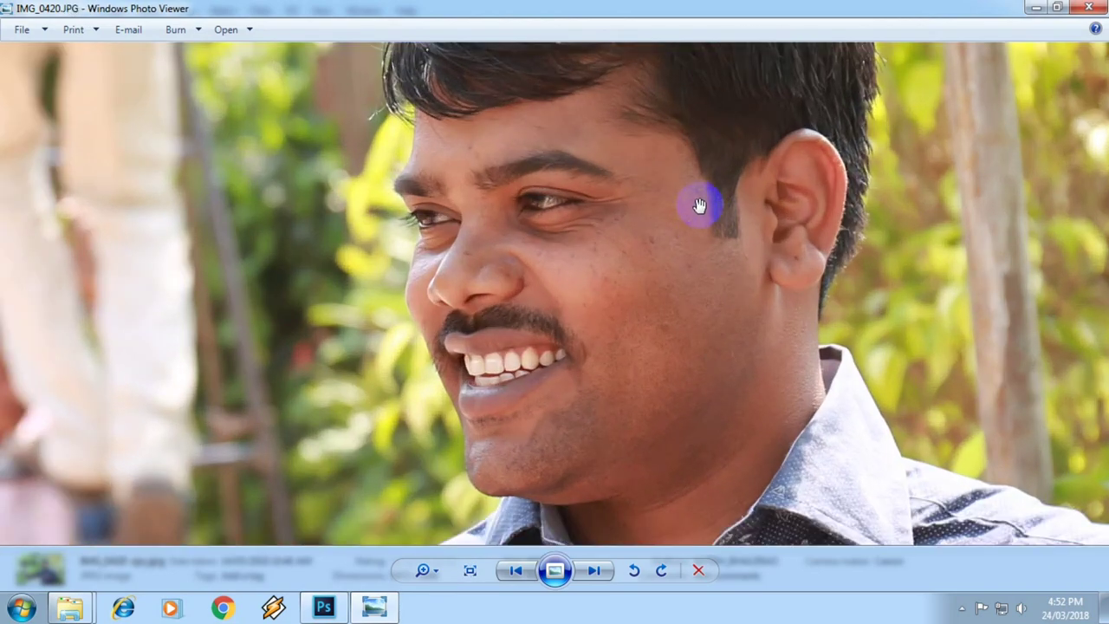
left_click(1087, 11)
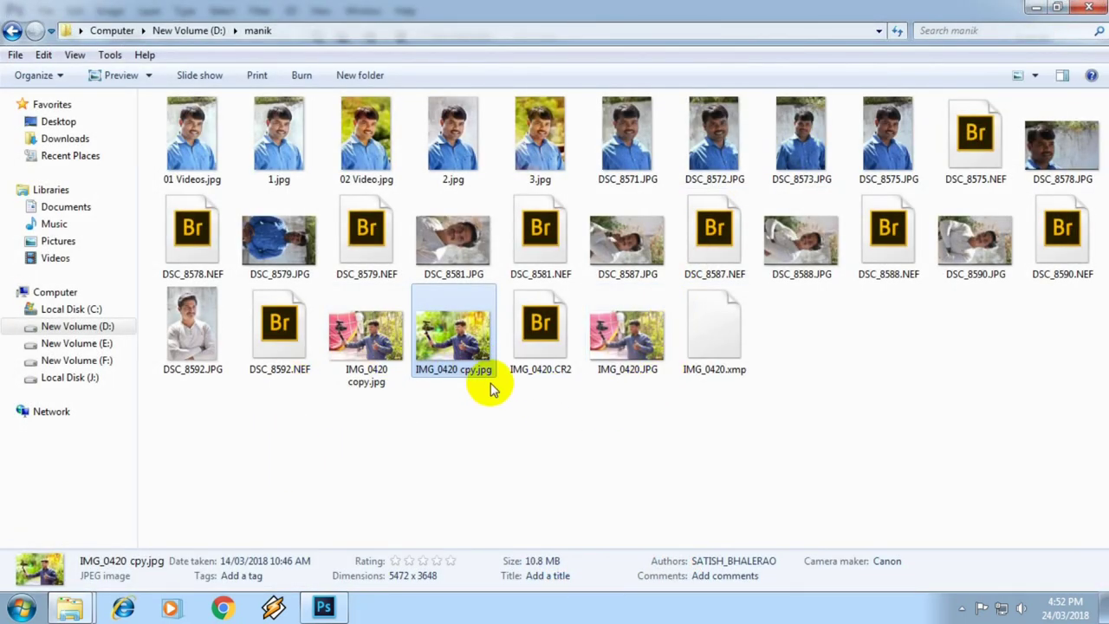
Launch Adobe Bridge CC 2017 from the Start menu program list.
left_click(21, 606)
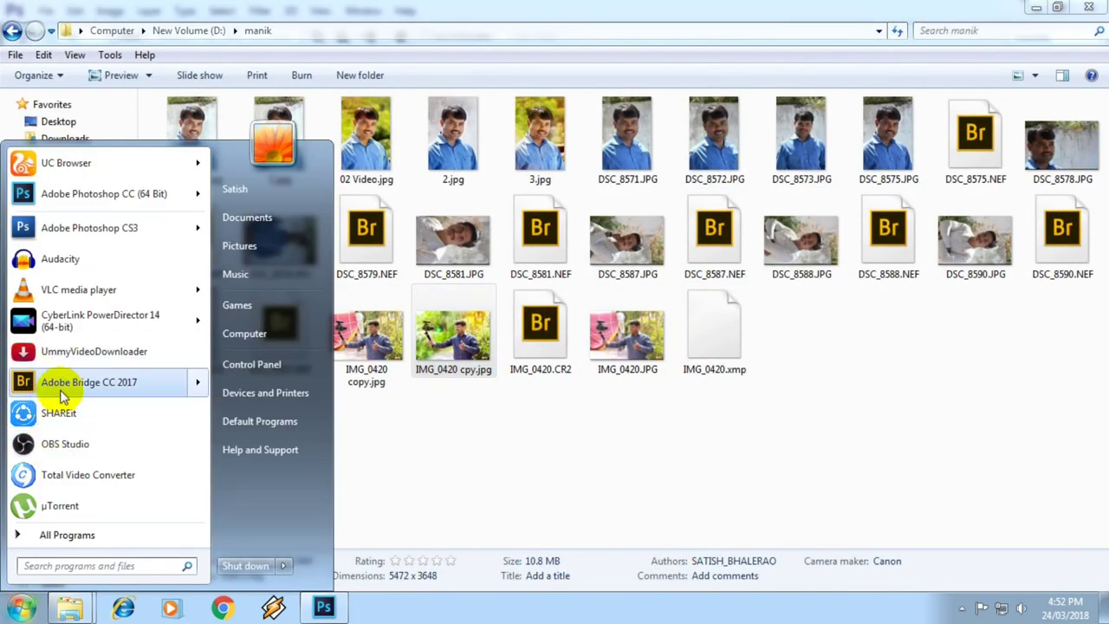
mouse_move(88, 382)
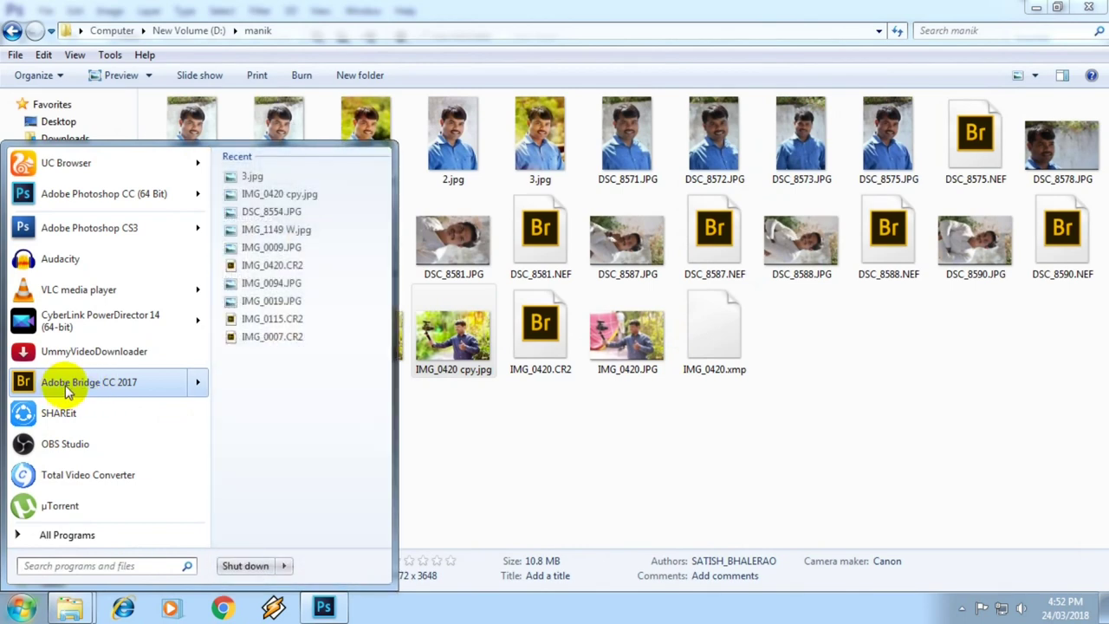
left_click(84, 385)
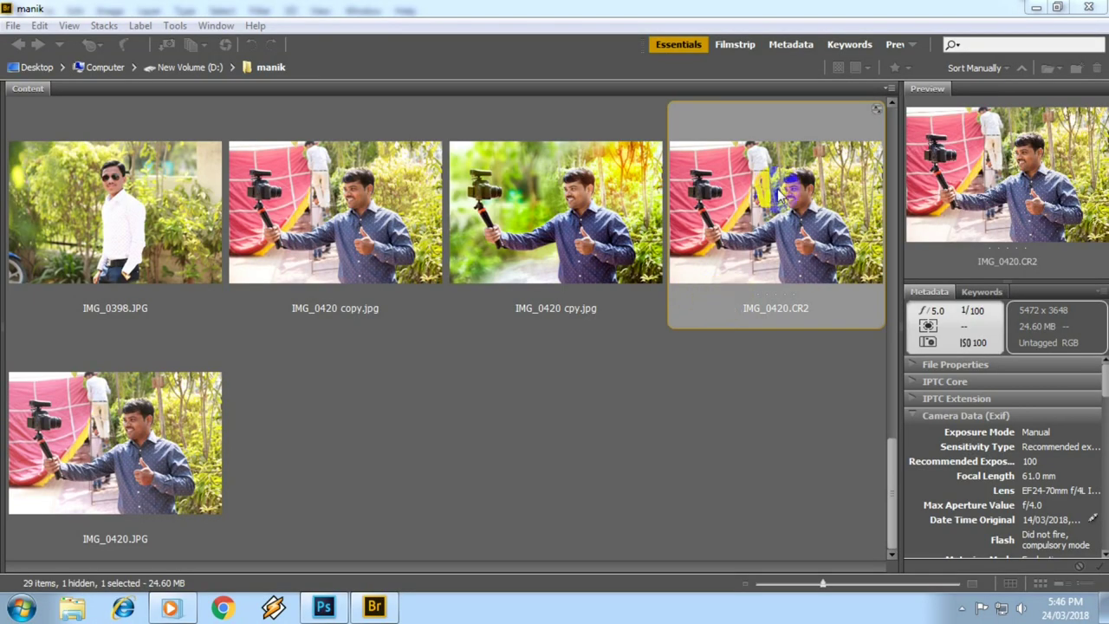
Open IMG_0420.CR2 in Camera Raw from its context menu in Bridge.
right_click(783, 200)
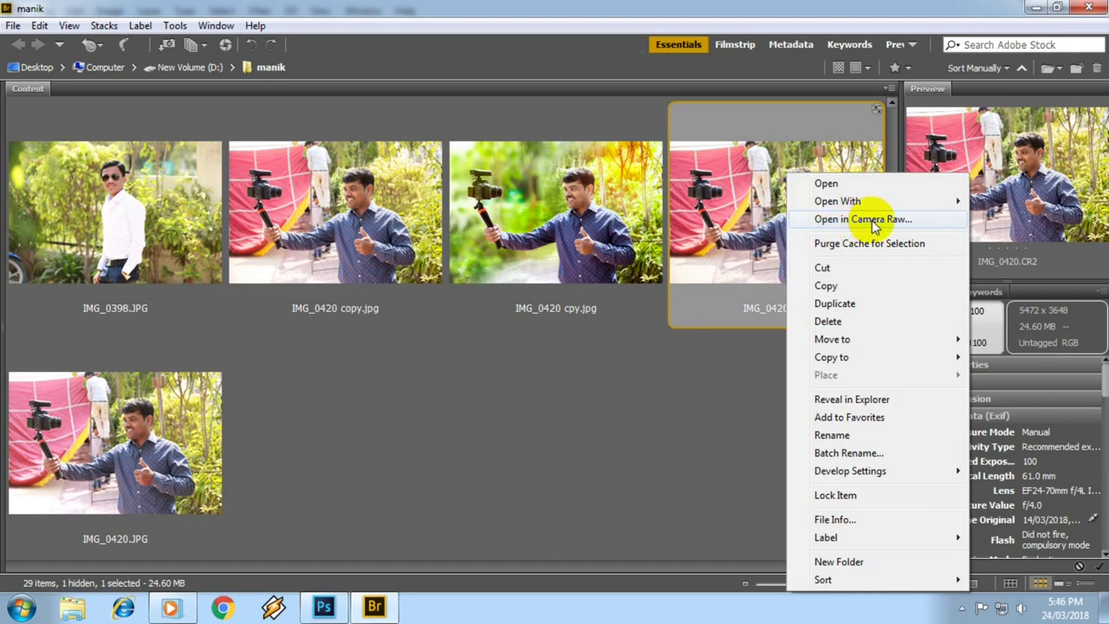
left_click(871, 220)
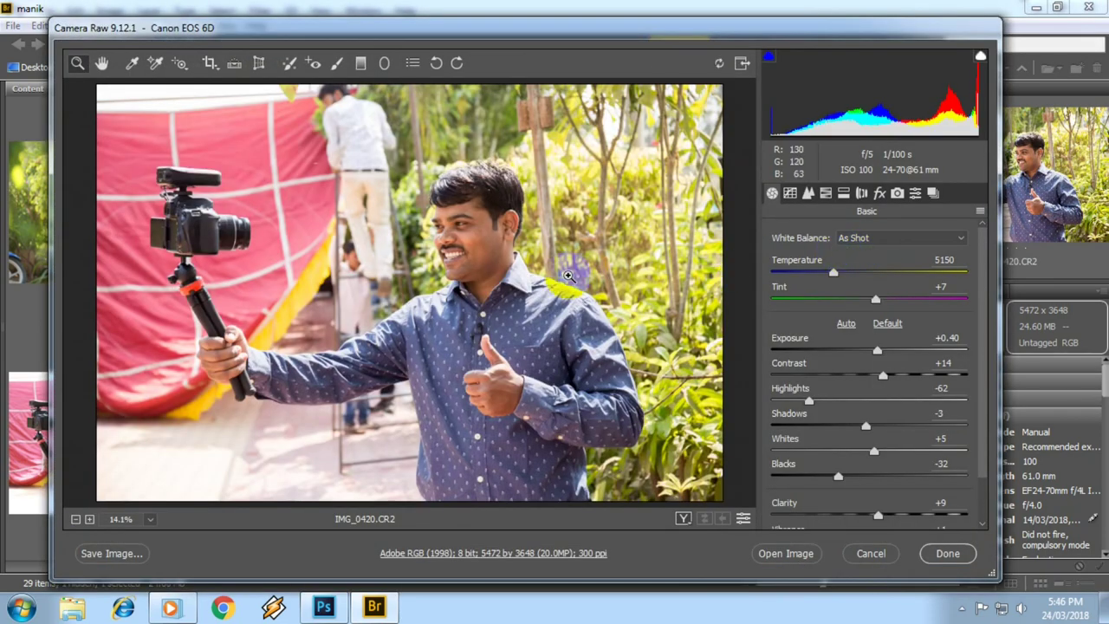
left_click(433, 290)
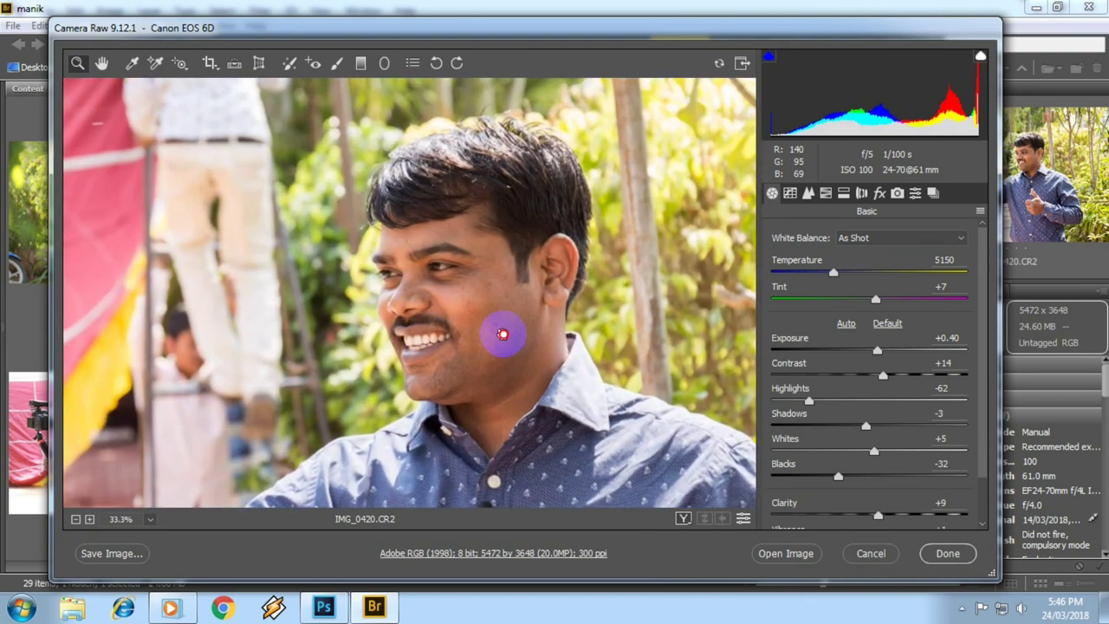
left_click(502, 334)
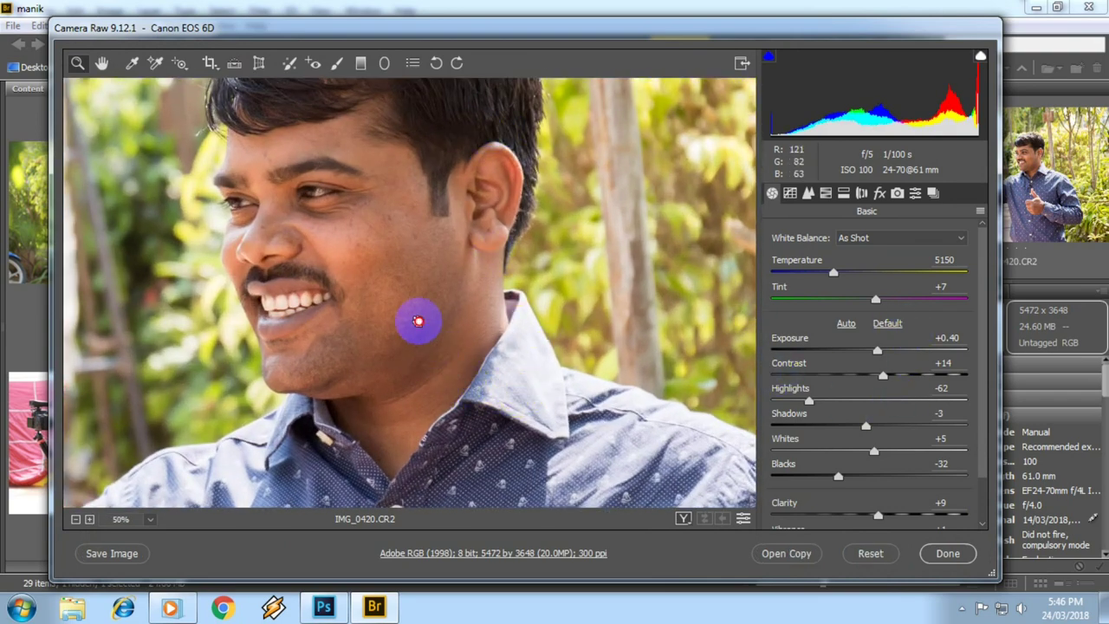
left_click(346, 346, "alt")
left_click(594, 322, "alt")
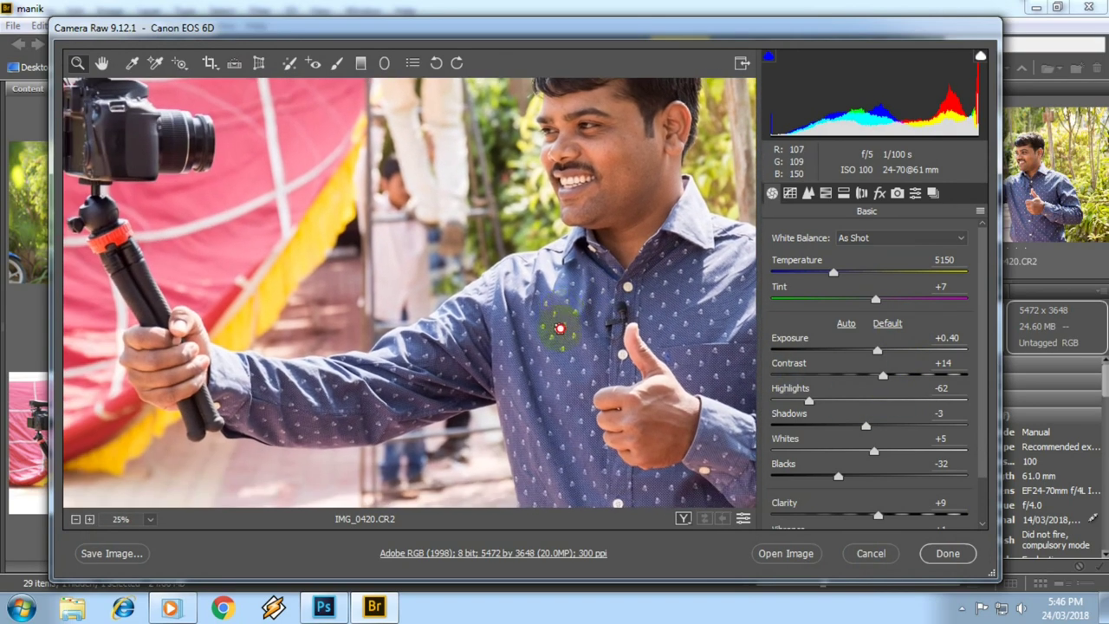
left_click(559, 328, "alt")
left_click(484, 331, "alt")
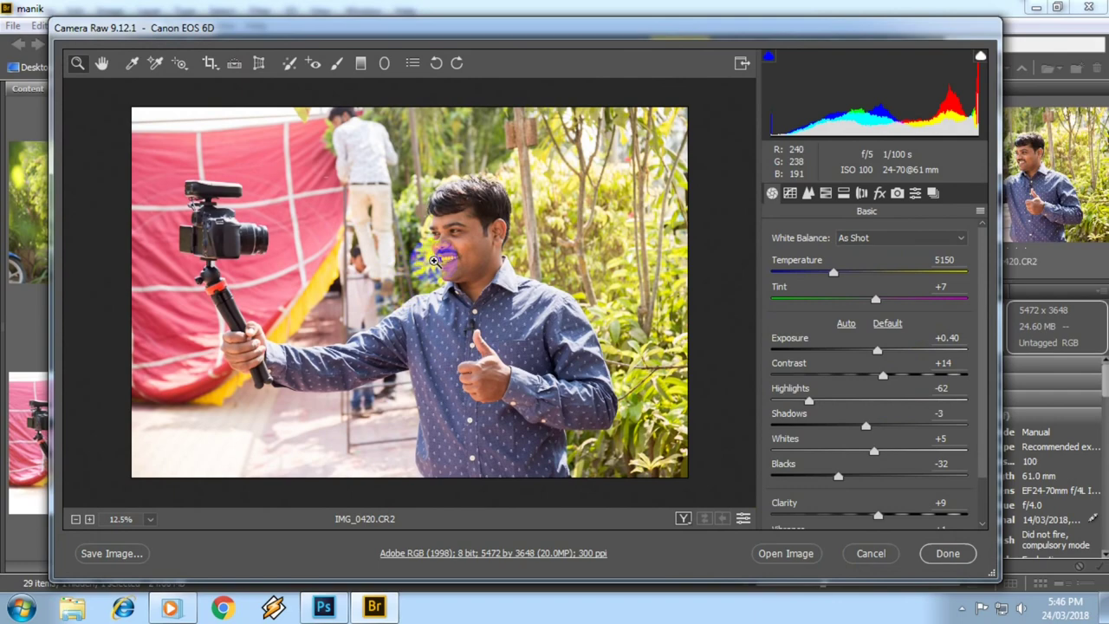
left_click(434, 259)
mouse_move(458, 309)
left_mouse_down()
mouse_move(557, 168)
mouse_move(517, 389)
left_mouse_up()
left_click(505, 336, "alt")
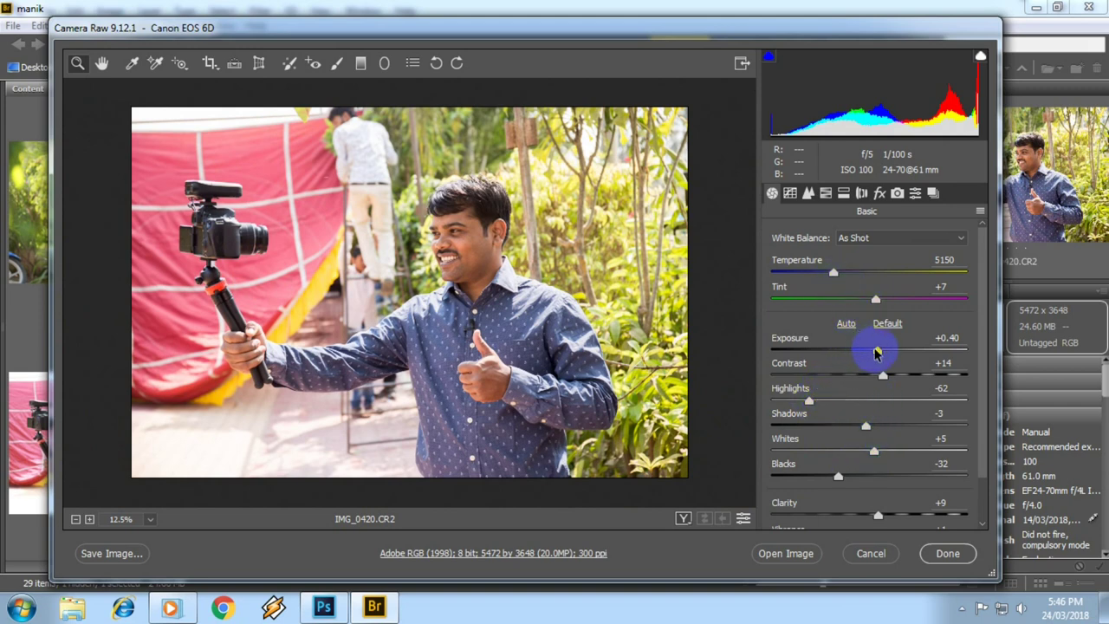
Try Exposure, Contrast and Highlights adjustments, restoring Highlights to -62.
left_click_drag(877, 353, 877, 353)
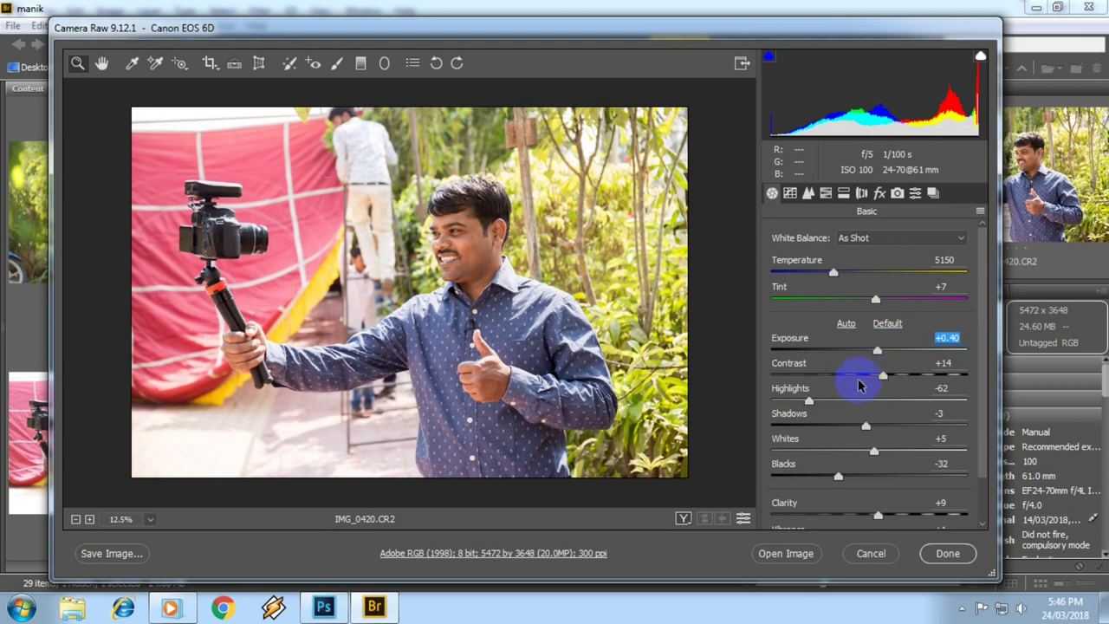
mouse_move(879, 374)
left_mouse_down()
mouse_move(840, 385)
mouse_move(871, 387)
left_mouse_up()
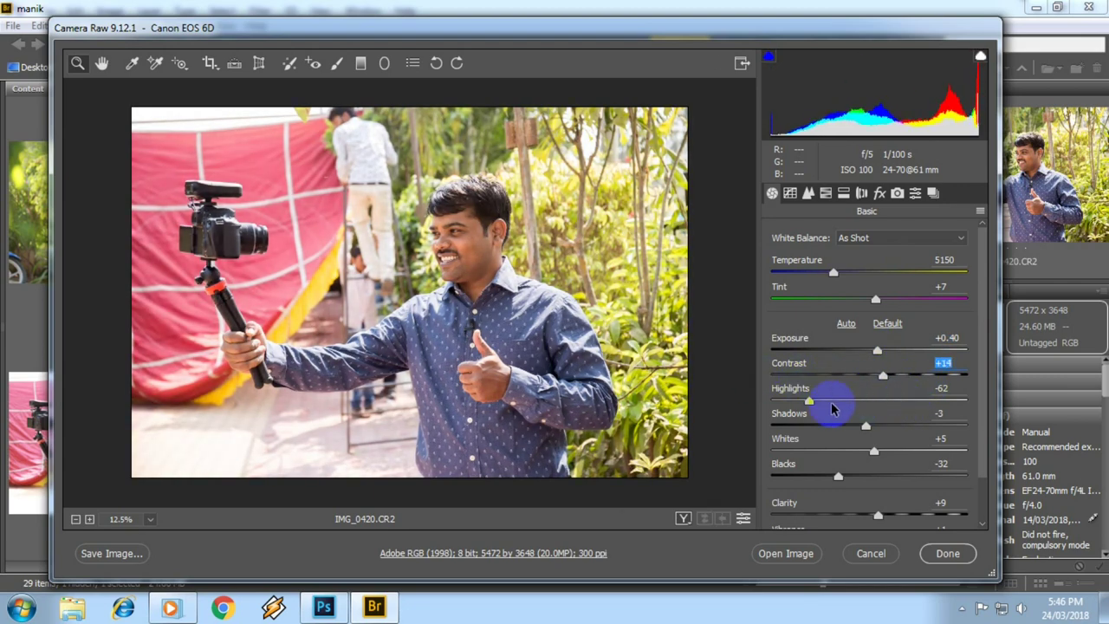
mouse_move(808, 401)
left_mouse_down()
mouse_move(853, 408)
mouse_move(804, 410)
mouse_move(890, 401)
left_mouse_up()
key("ctrl+z")
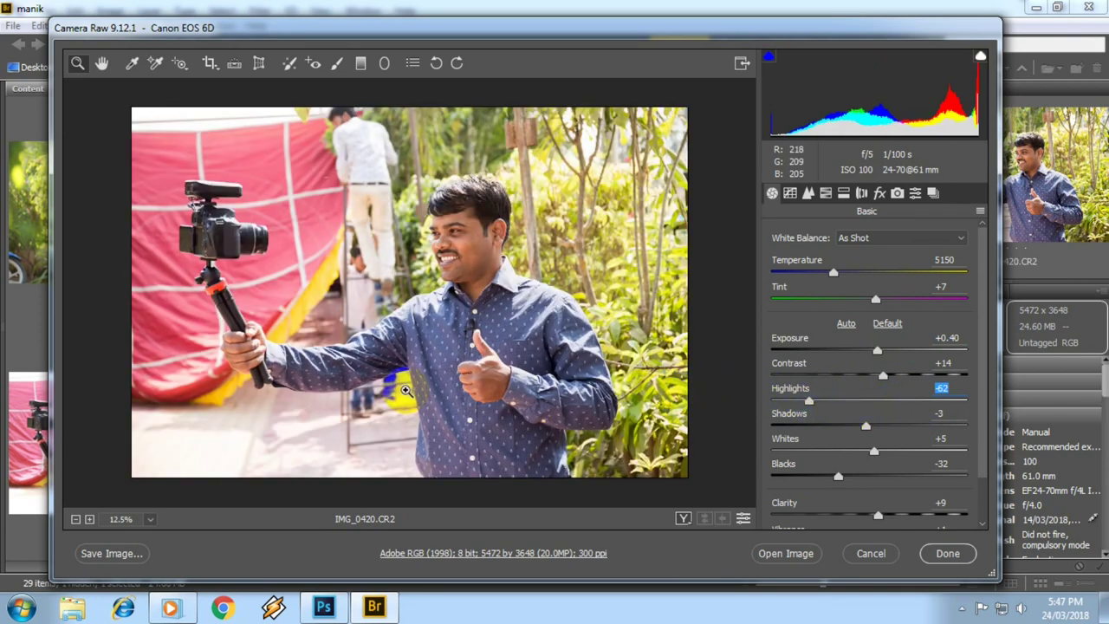
Test the Shadows and Blacks sliders, then set Vibrance to +9 and Saturation to +3.
mouse_move(866, 428)
left_mouse_down()
mouse_move(903, 425)
mouse_move(831, 430)
mouse_move(910, 435)
mouse_move(804, 428)
mouse_move(871, 439)
mouse_move(773, 449)
mouse_move(866, 451)
mouse_move(792, 458)
mouse_move(886, 464)
left_mouse_up()
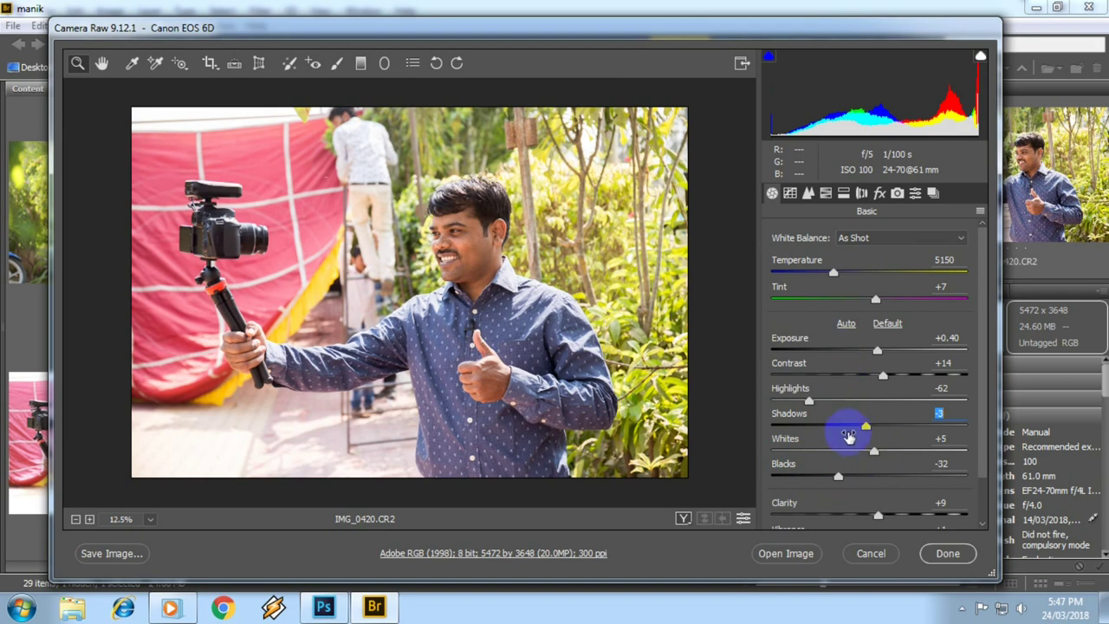
scroll(855, 440, "down", 3)
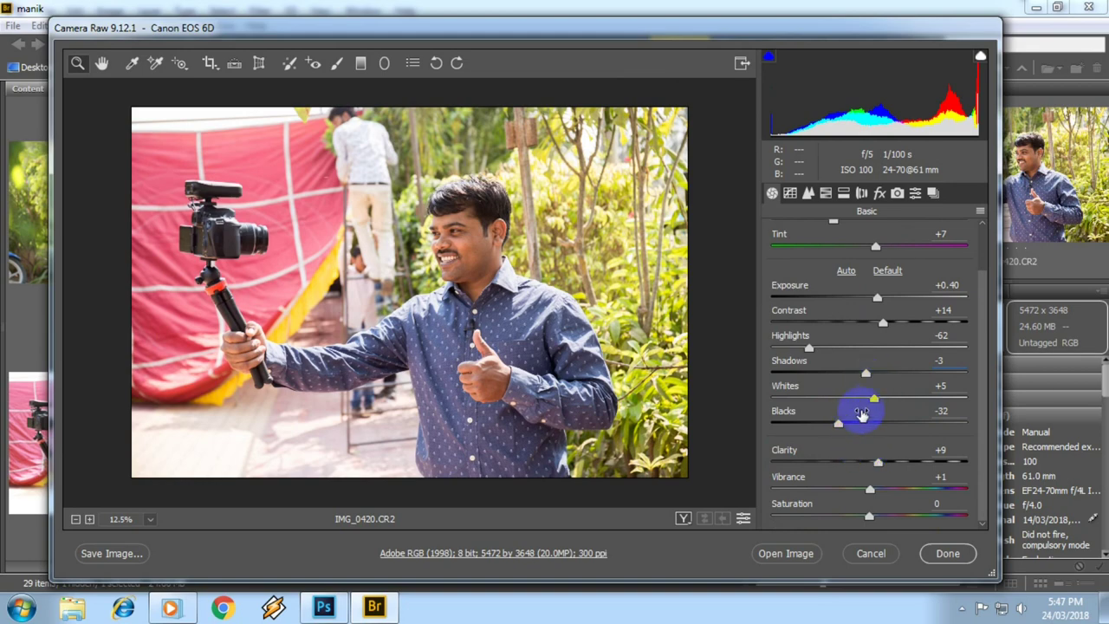
mouse_move(837, 426)
left_mouse_down()
mouse_move(768, 424)
mouse_move(920, 428)
mouse_move(792, 425)
mouse_move(889, 430)
mouse_move(838, 426)
left_mouse_up()
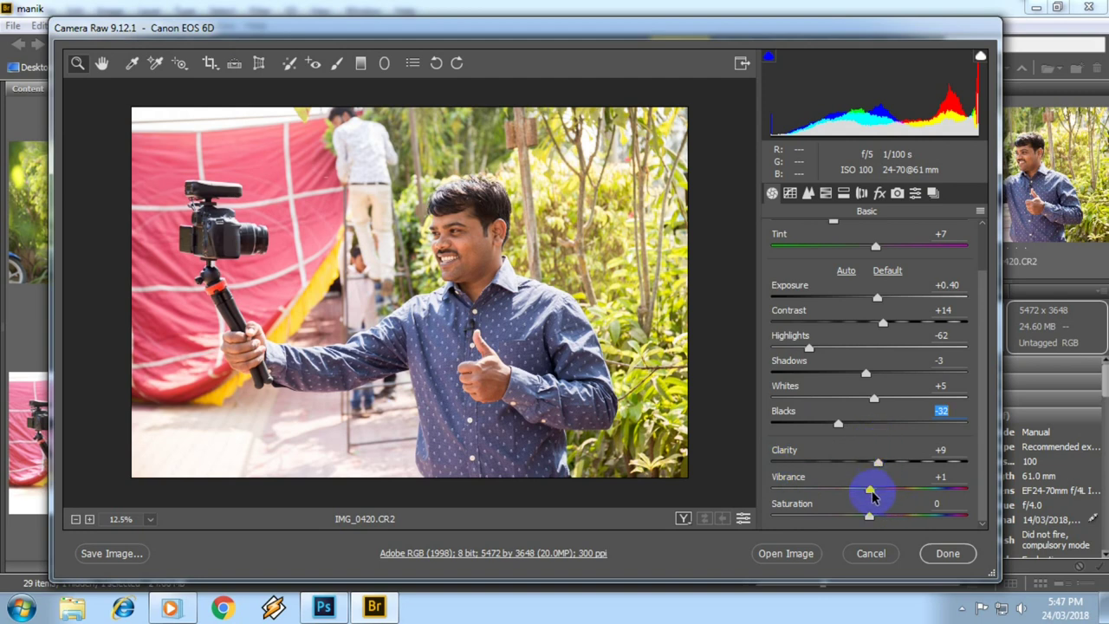
left_click_drag(887, 494, 883, 497)
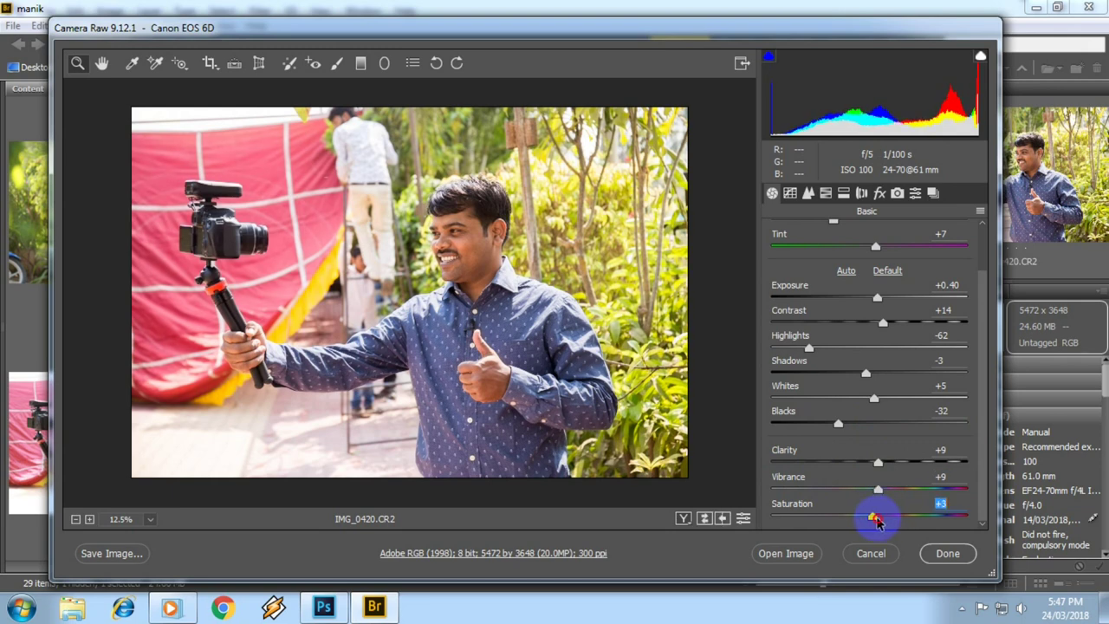
Zoom in to check the man's collar and face, then open the adjusted photo in Photoshop.
left_click(463, 275)
left_click(383, 269)
left_click_drag(384, 248, 425, 433)
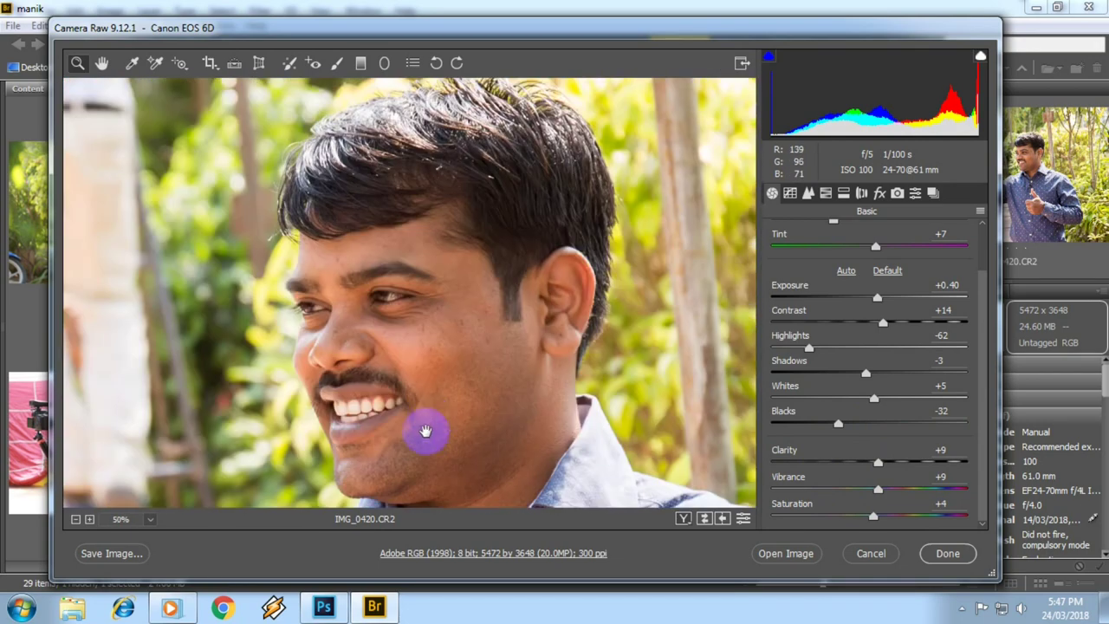
mouse_move(436, 391)
left_mouse_down()
mouse_move(493, 244)
mouse_move(534, 381)
left_mouse_up()
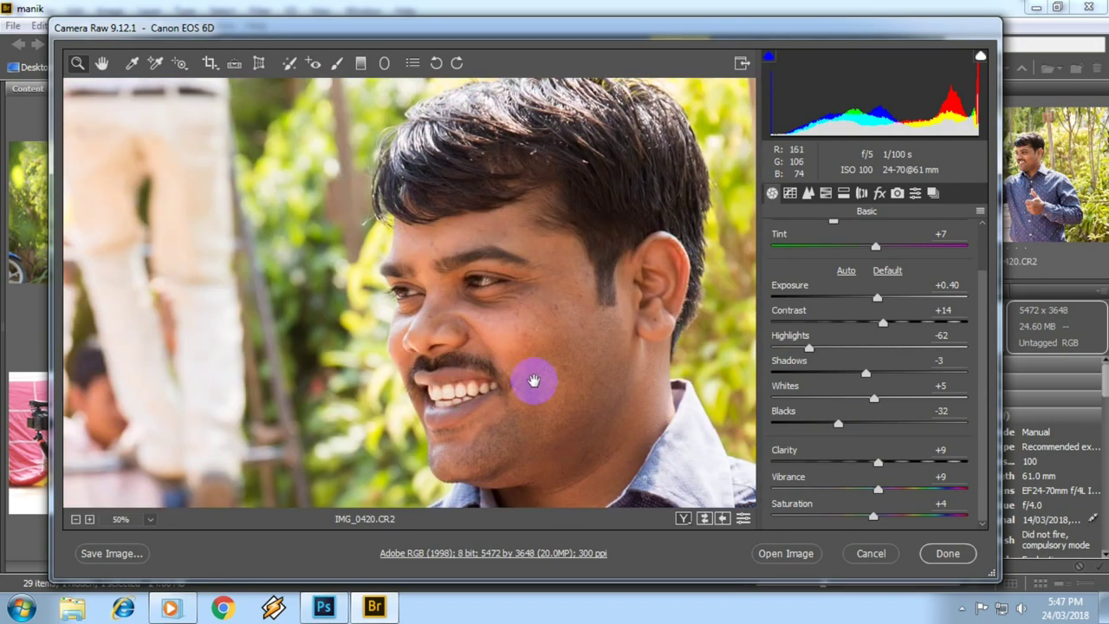
left_click(494, 418, "alt")
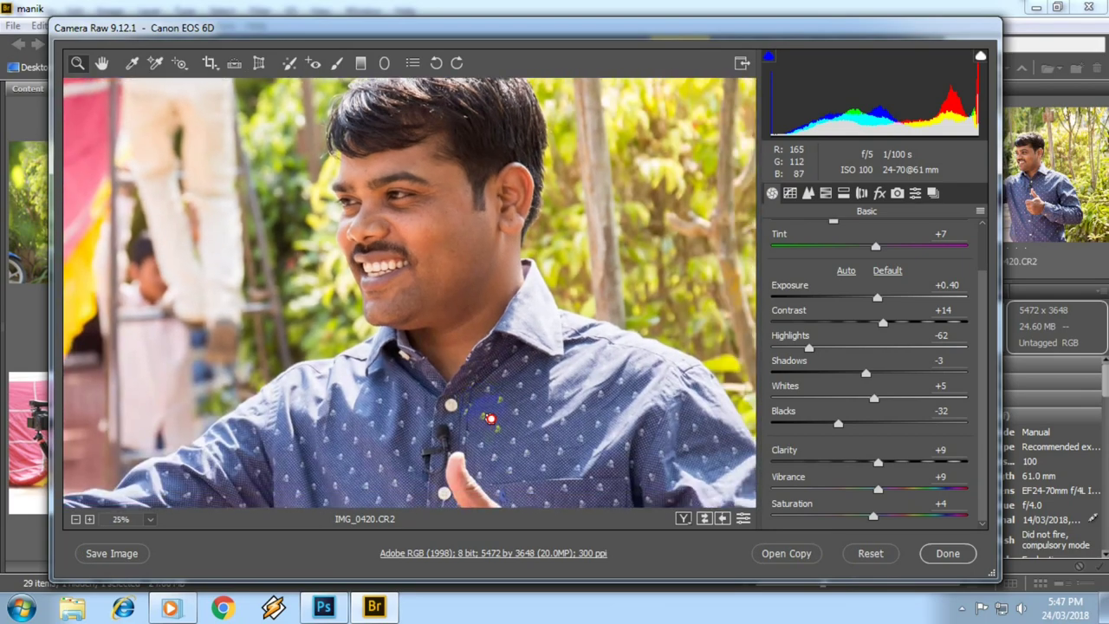
left_click(506, 427, "alt")
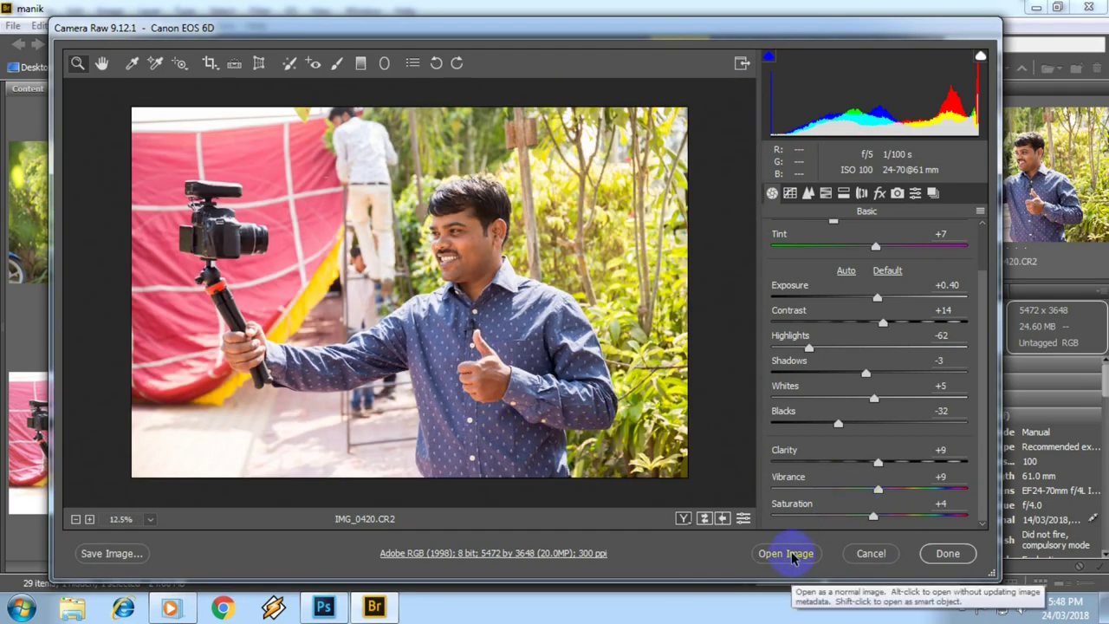
left_click(788, 554)
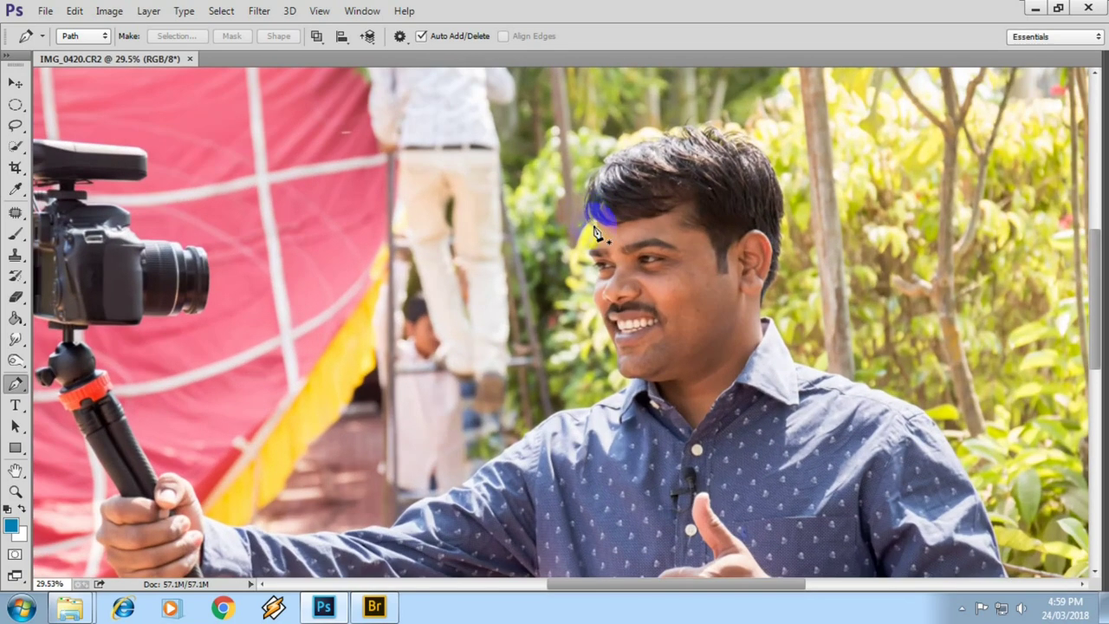
Zoom into the face and heal the forehead blemish at the hairline with the Spot Healing Brush.
left_click_drag(593, 223, 716, 330)
scroll(567, 353, "up", 3)
scroll(542, 341, "up", 2)
key("j")
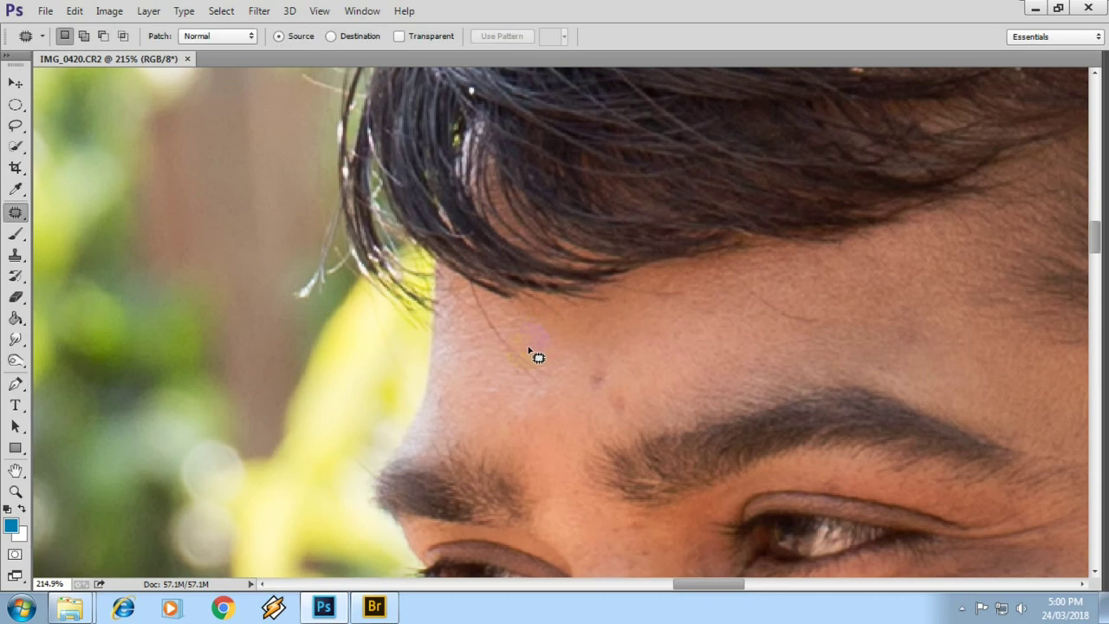
key("shift+j")
key("shift+j")
key("shift+j")
scroll(517, 361, "up", 1)
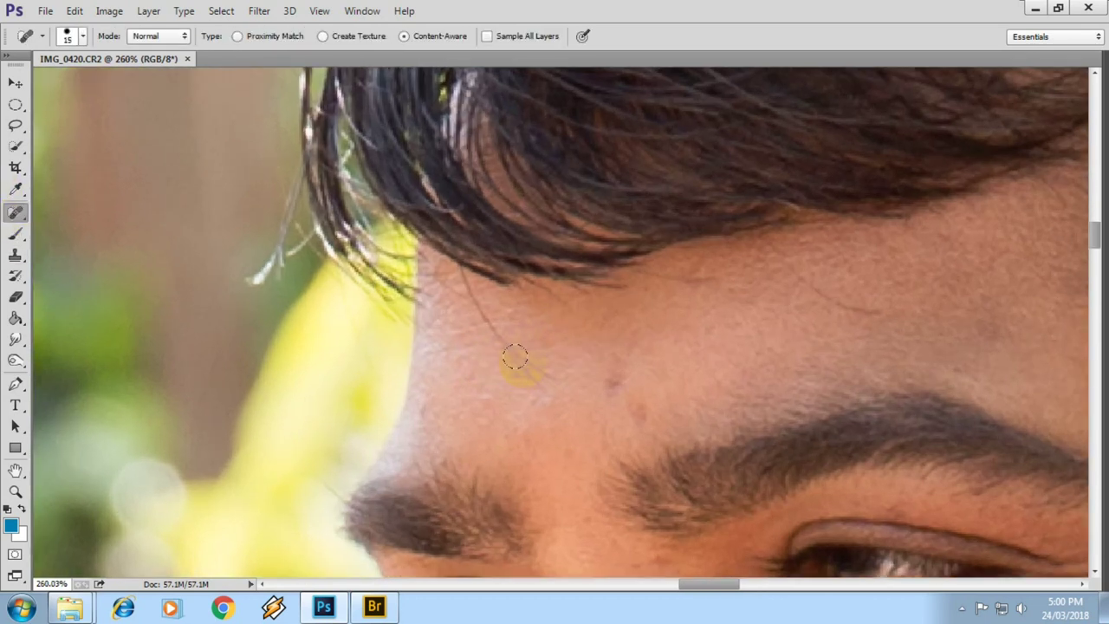
left_click(481, 306)
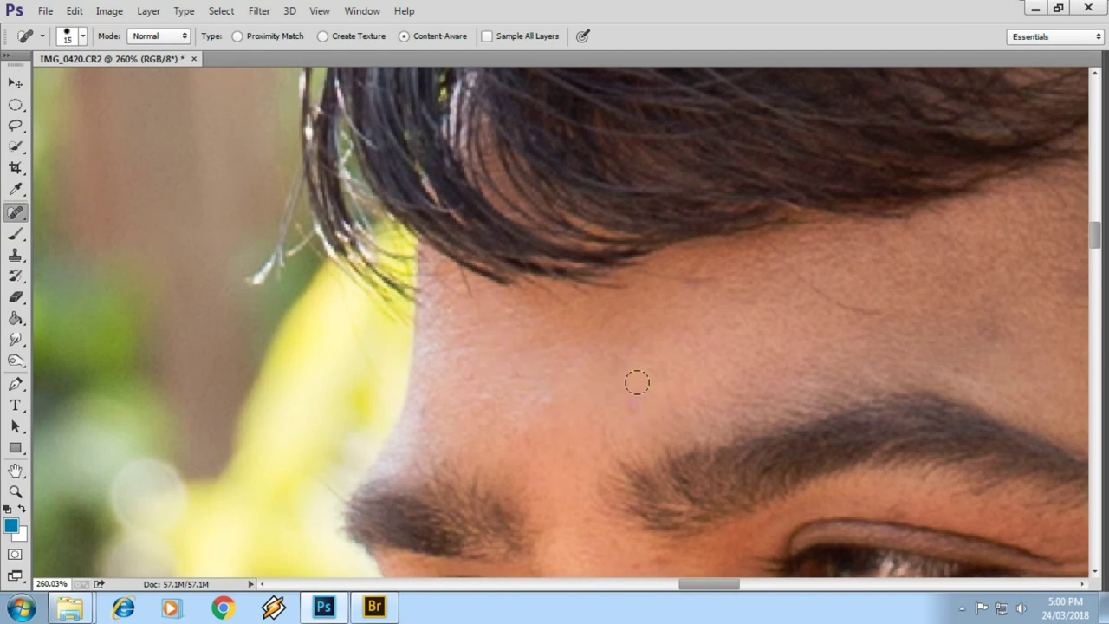
Keep the Spot Healing Brush selected and pan across the image toward the background foliage.
right_click(15, 212)
left_click(82, 212)
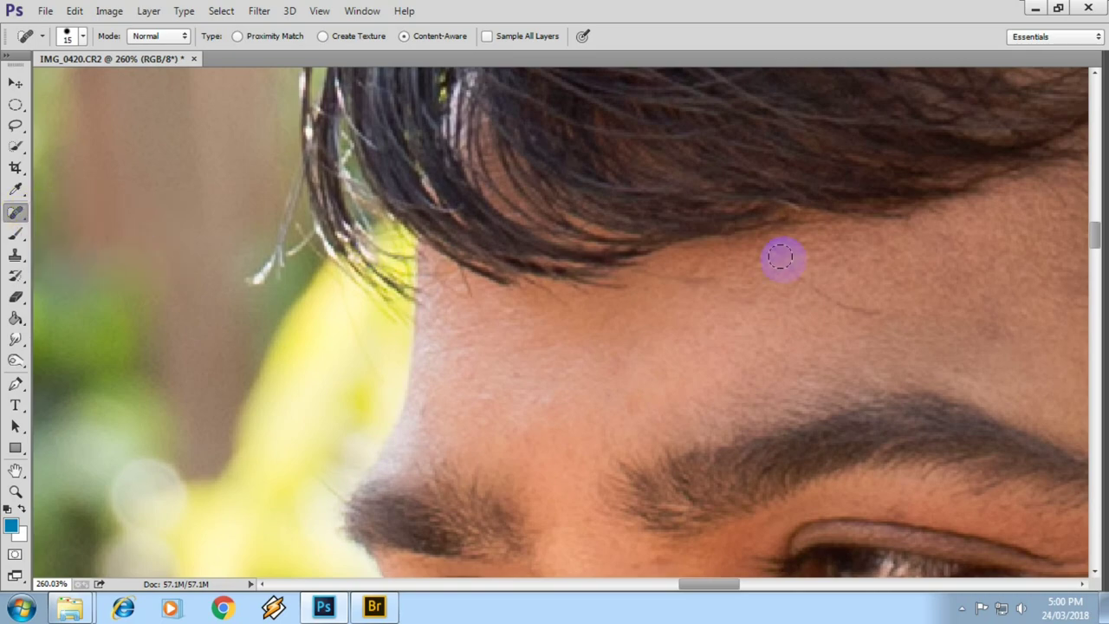
scroll(410, 302, "down", 2)
scroll(438, 303, "down", 3)
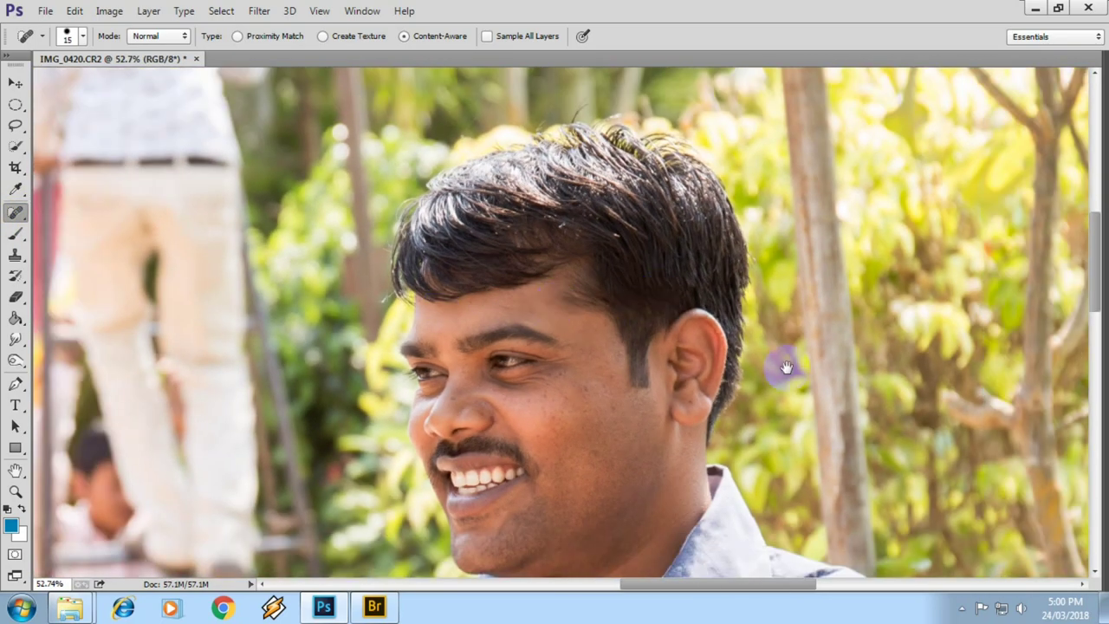
scroll(782, 367, "right", 3)
scroll(655, 235, "right", 3)
scroll(884, 309, "right", 3)
scroll(746, 345, "up", 2)
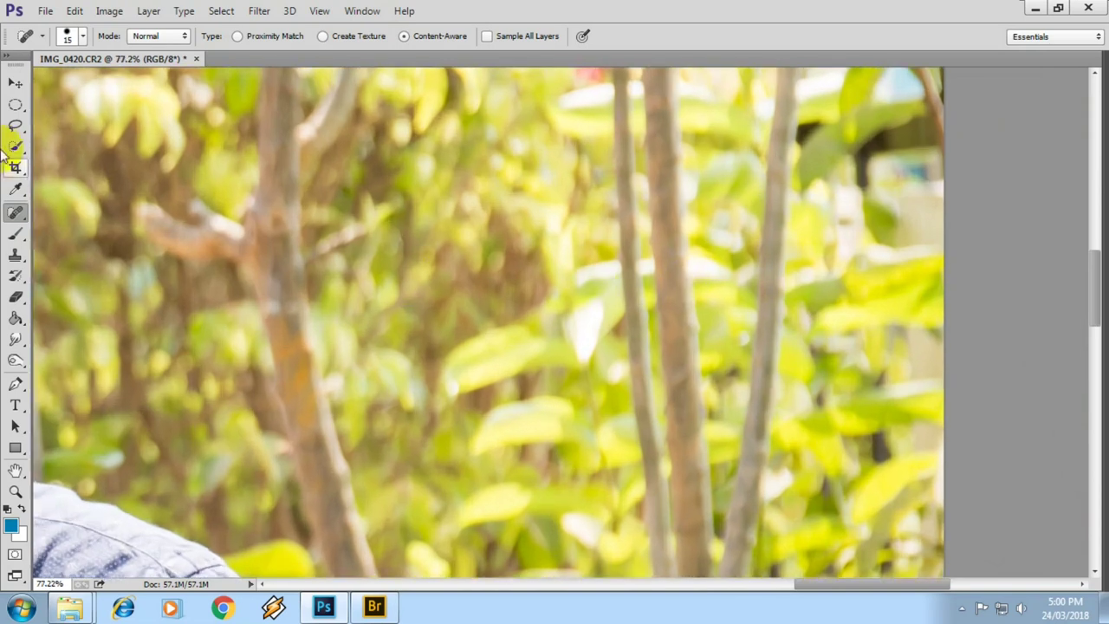
right_click(15, 212)
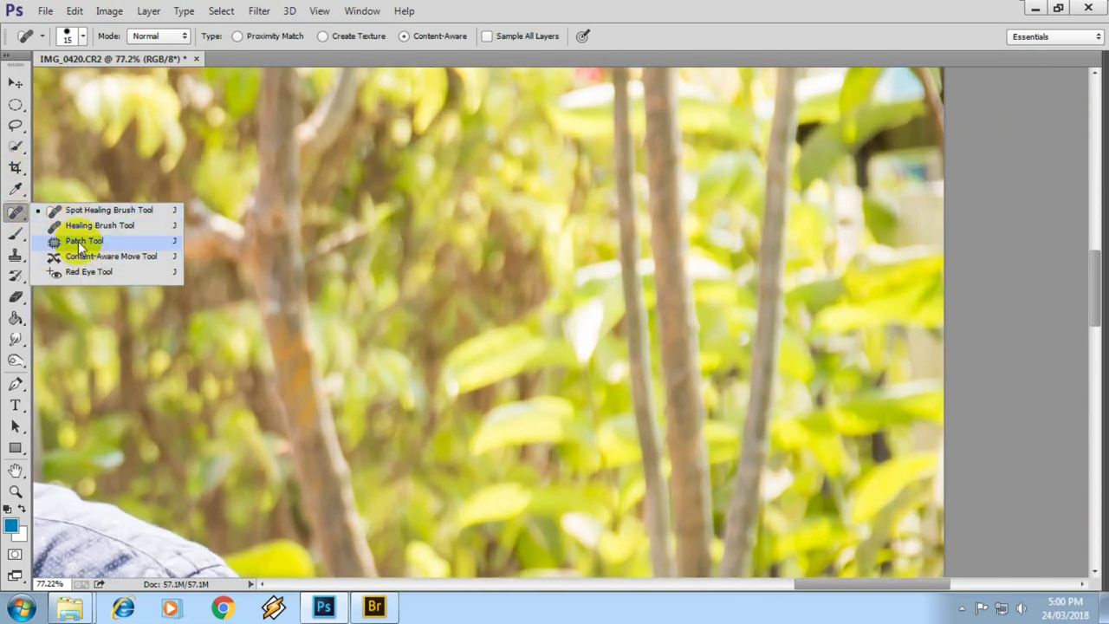
With the Patch Tool, content-aware fill the thin tree trunk on the right.
left_click(81, 241)
mouse_move(762, 485)
left_mouse_down()
mouse_move(767, 513)
mouse_move(760, 503)
left_mouse_up()
key("i")
key("shift+F5")
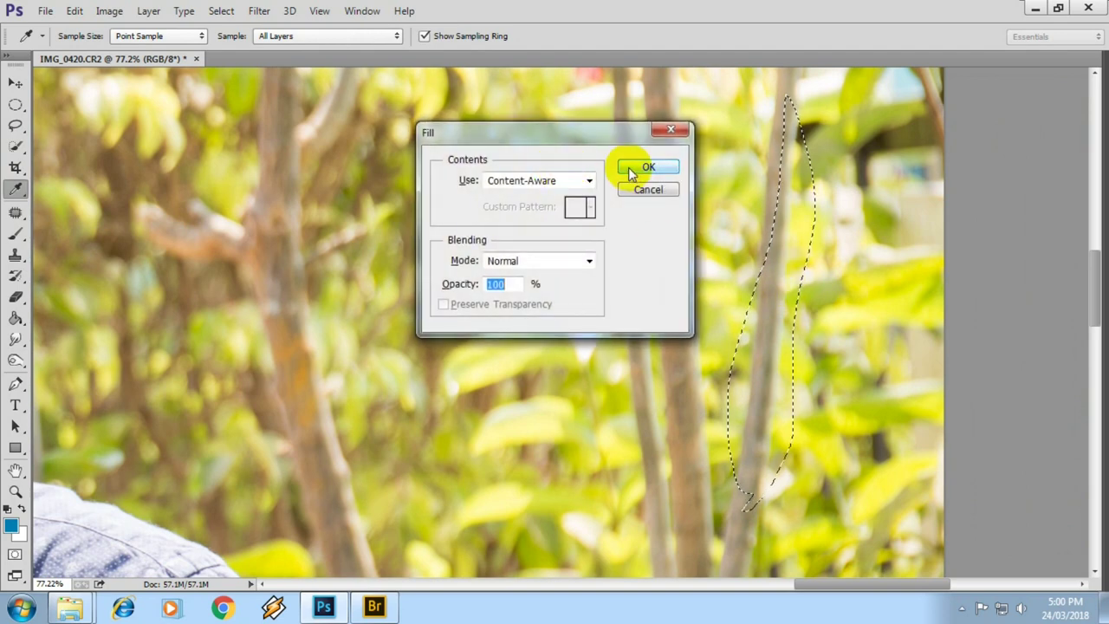
left_click(645, 167)
Content-aware fill two more trunks reaching the image top, deselecting after each.
left_click_drag(768, 299, 784, 264)
key("shift+F5")
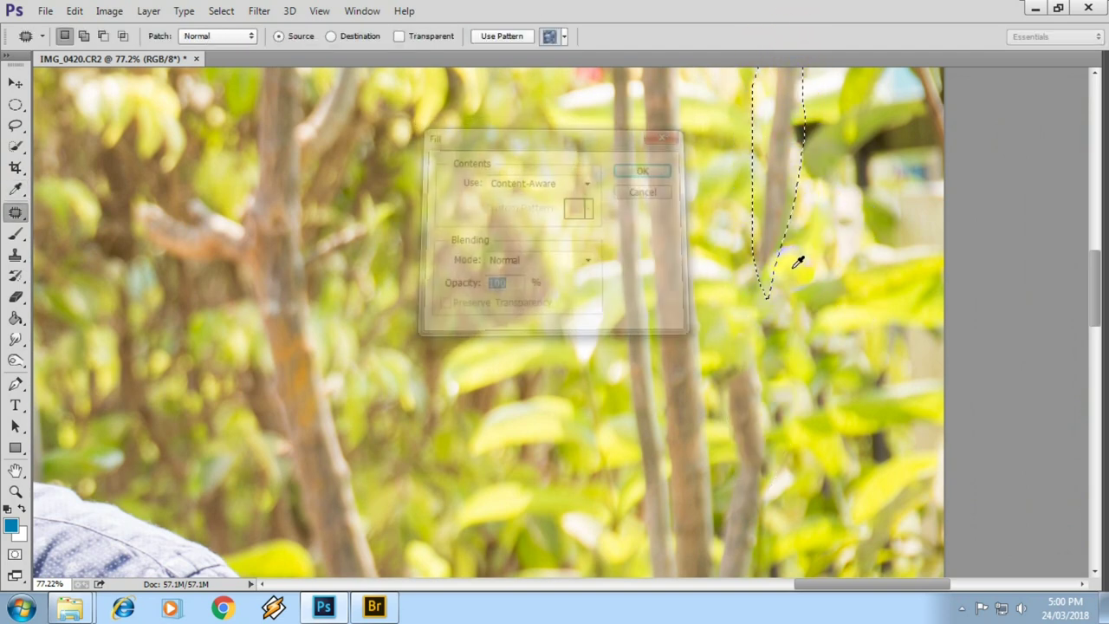
key("Return")
key("ctrl+d")
left_click_drag(621, 426, 702, 456)
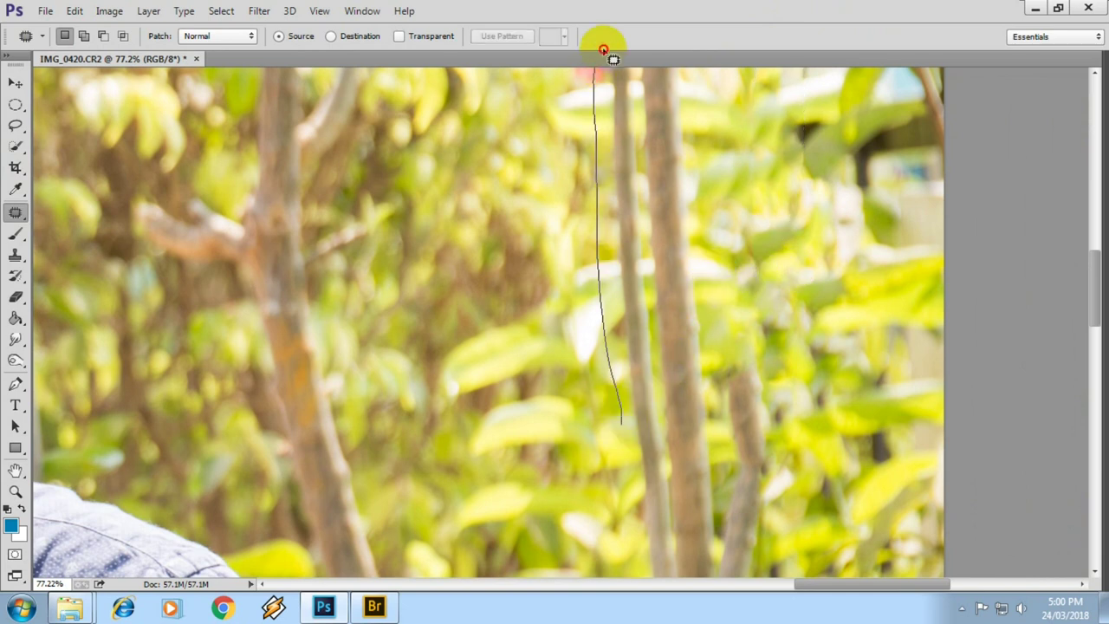
left_click_drag(626, 450, 618, 443)
key("shift+F5")
key("Return")
key("ctrl+d")
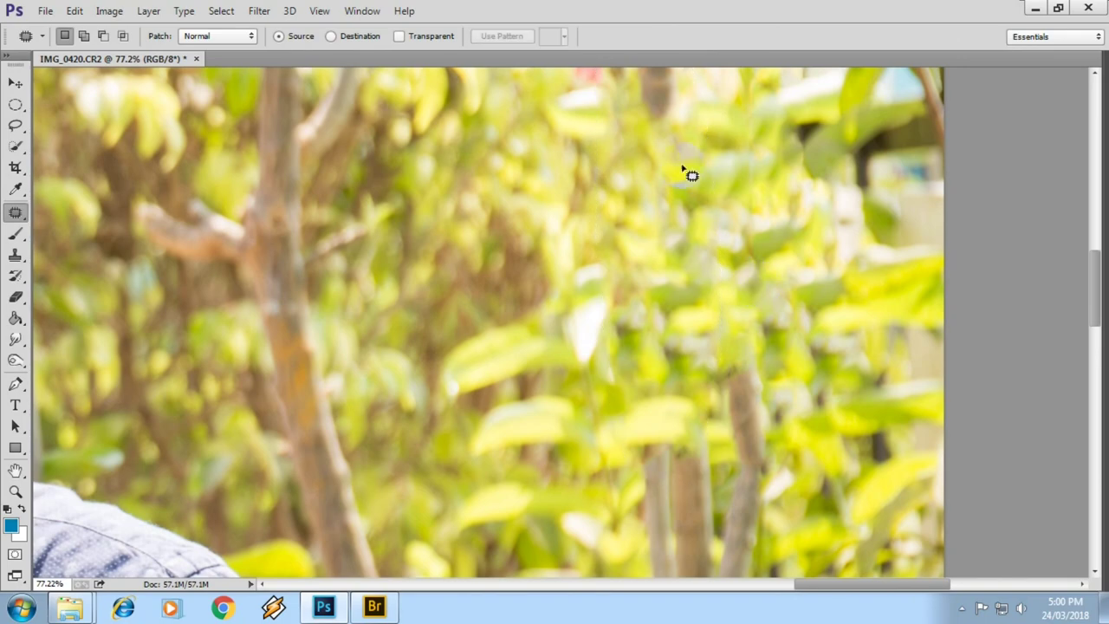
Outline the trunk near the right edge of the image.
left_click_drag(601, 79, 698, 104)
left_click_drag(940, 156, 952, 88)
scroll(762, 243, "down", 3)
scroll(709, 328, "up", 1)
scroll(708, 328, "up", 2)
Lasso the bare pole among the leaves and replace it with surrounding foliage.
left_click_drag(633, 410, 617, 423)
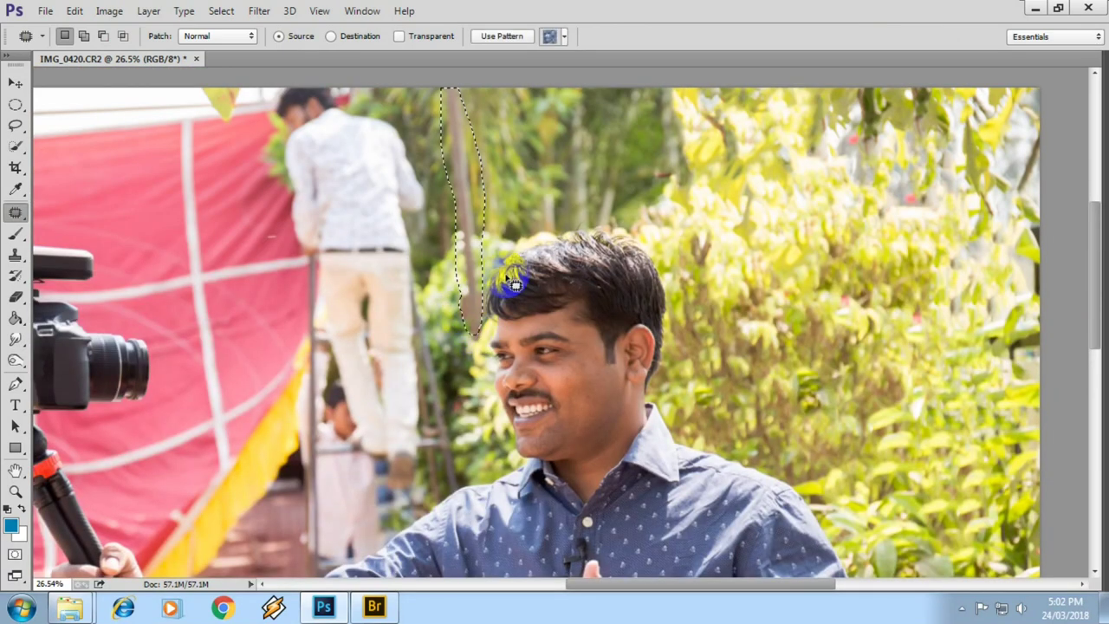
key("shift+BackSpace")
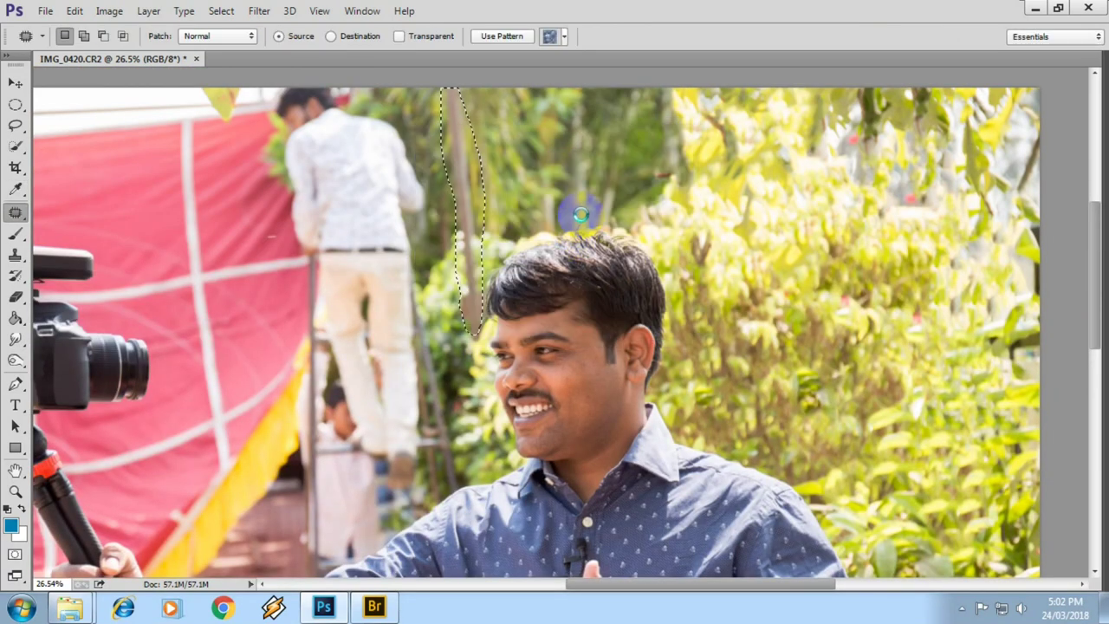
left_click(580, 214)
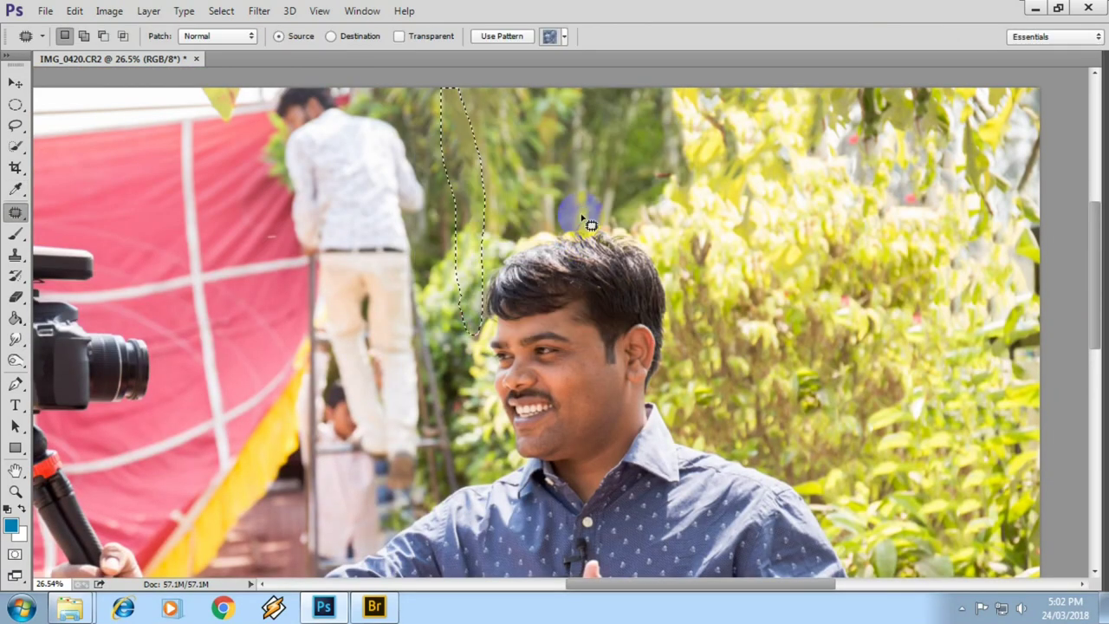
scroll(525, 153, "down", 3)
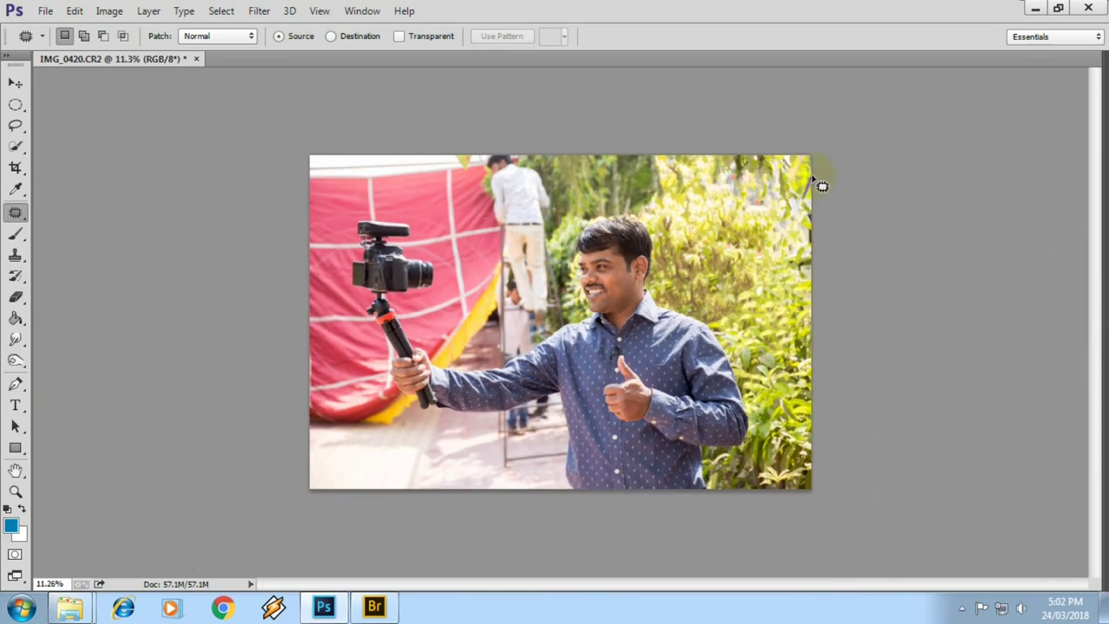
scroll(821, 185, "up", 1)
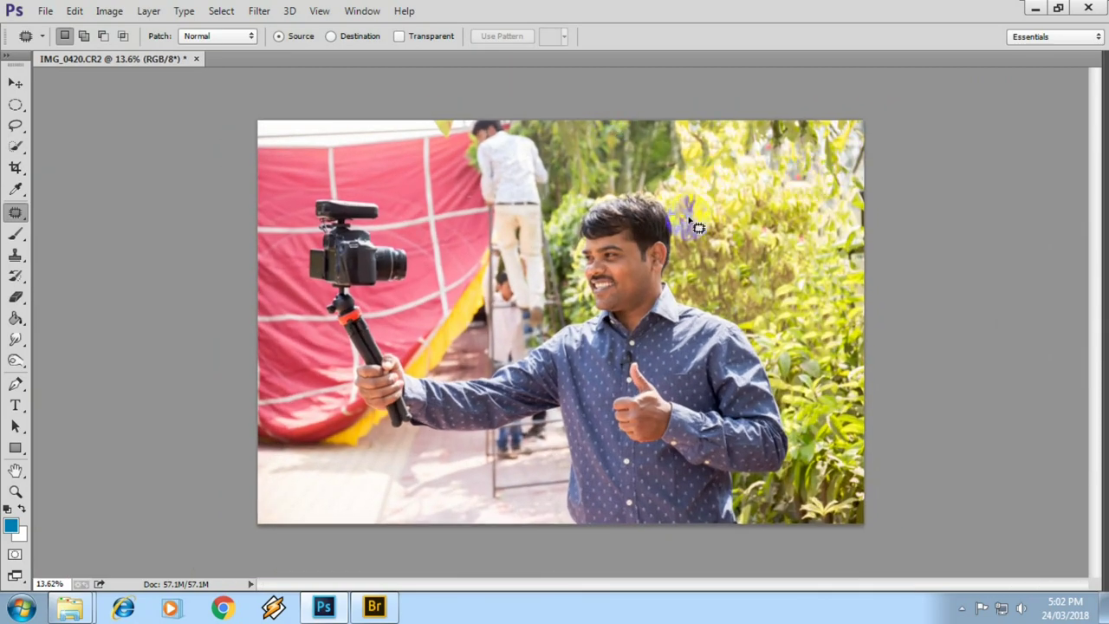
scroll(662, 243, "up", 4)
scroll(653, 260, "up", 4)
scroll(650, 273, "up", 3)
scroll(646, 272, "up", 1)
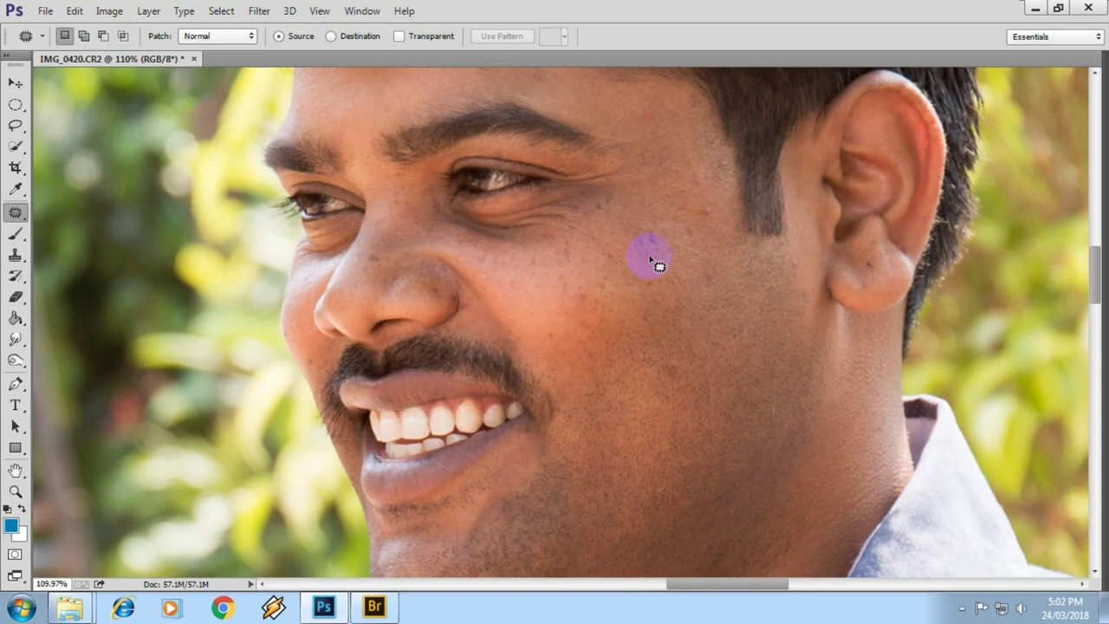
Patch the dark spots on the man's cheek onto clean skin, then deselect.
scroll(667, 368, "up", 2)
left_click_drag(689, 400, 690, 329)
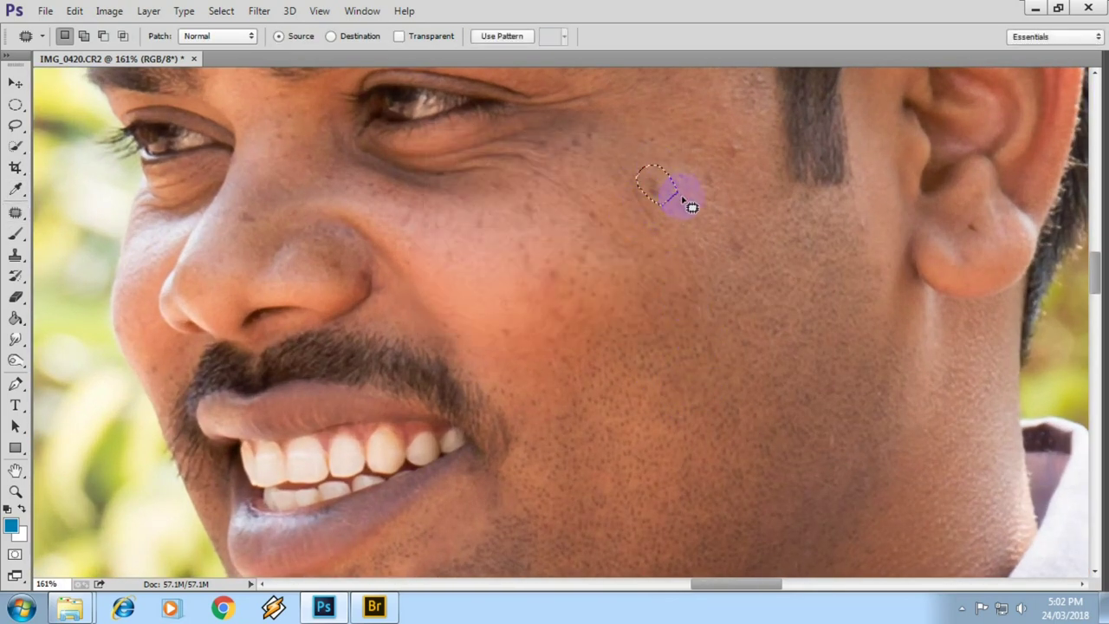
left_click_drag(730, 170, 734, 165)
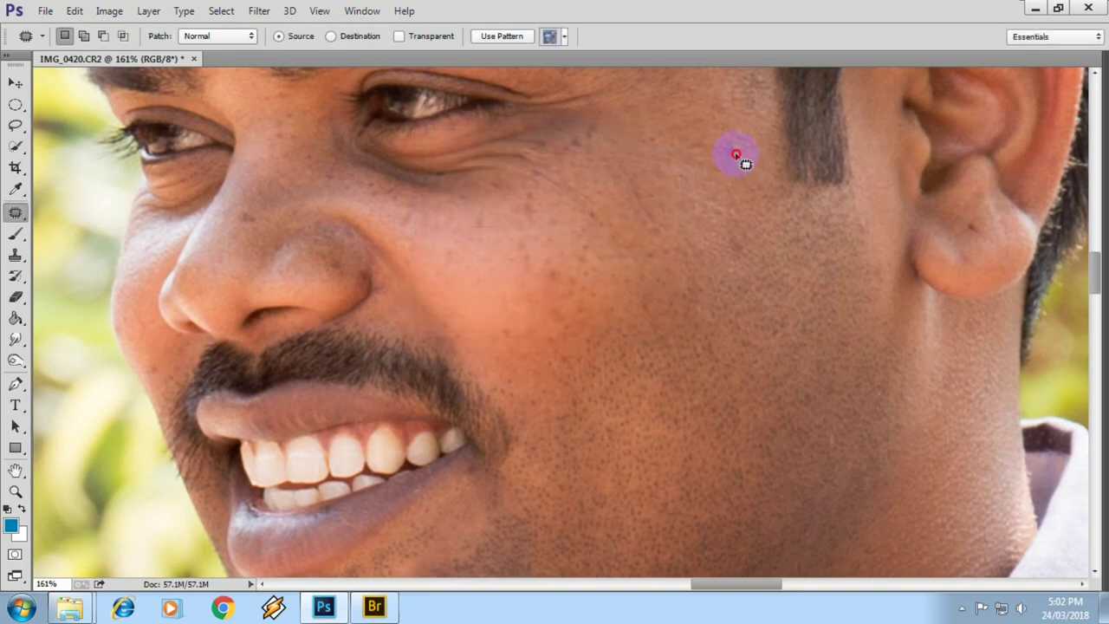
key("ctrl+d")
scroll(673, 215, "down", 5)
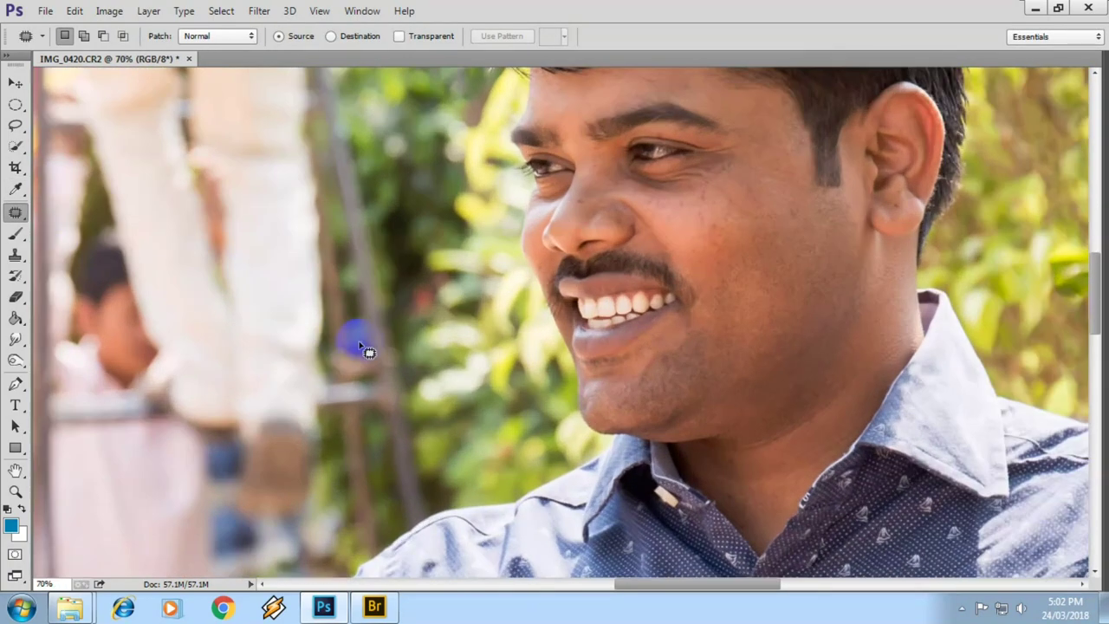
Pan and zoom to inspect the tripod-mounted camera, its flash and the man's hand.
left_click_drag(364, 348, 681, 129)
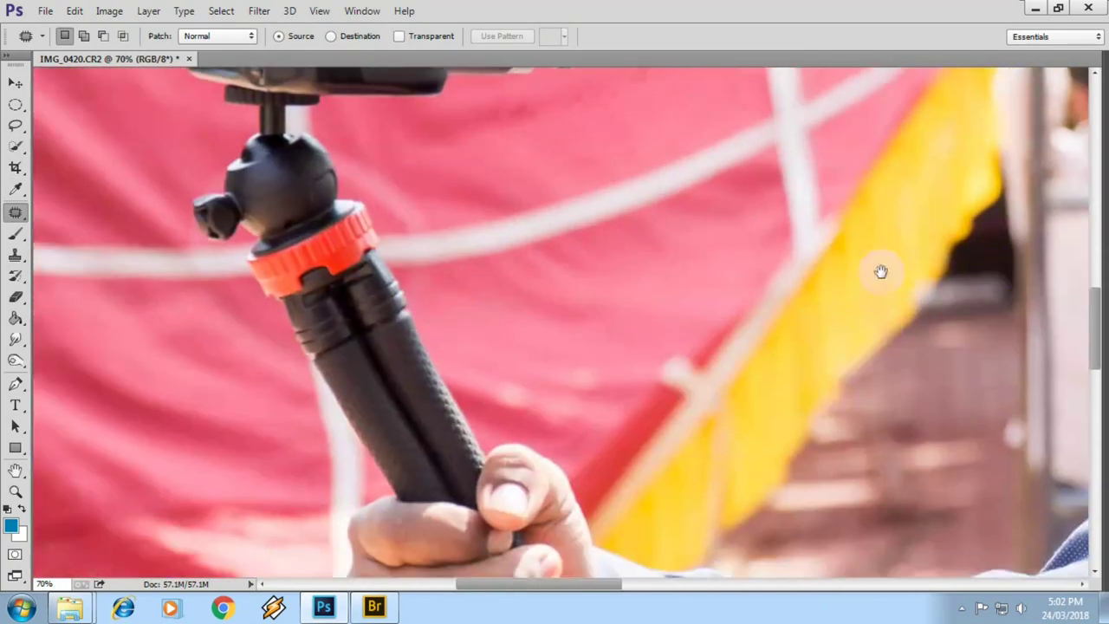
left_click_drag(260, 260, 633, 463)
scroll(520, 363, "up", 1)
left_click_drag(487, 242, 517, 421)
scroll(453, 208, "up", 1)
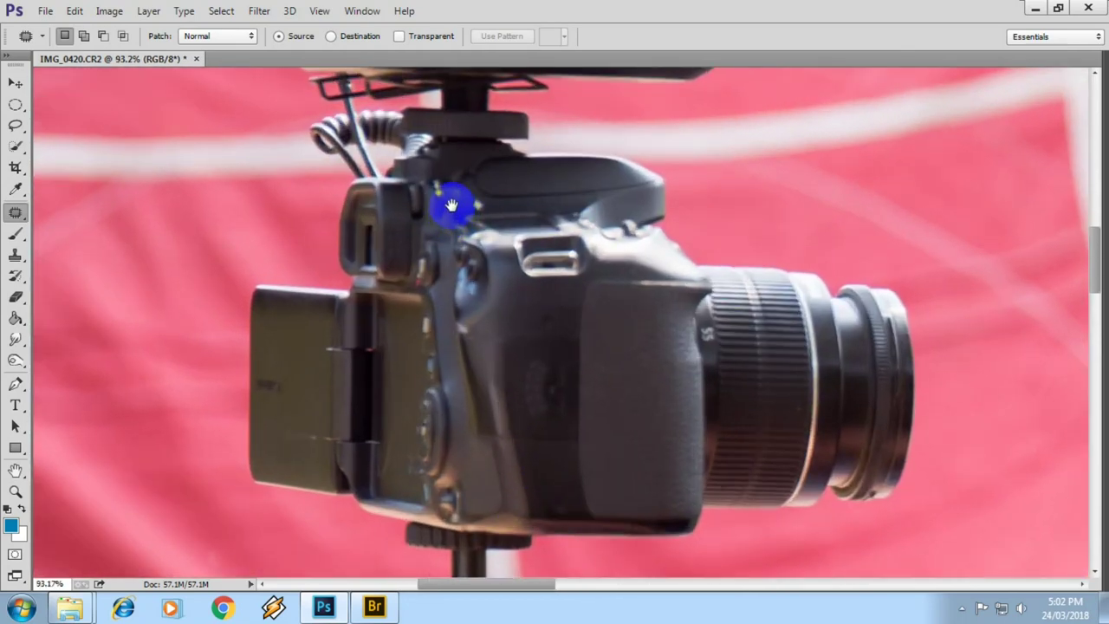
left_click_drag(453, 208, 495, 310)
scroll(394, 251, "up", 1)
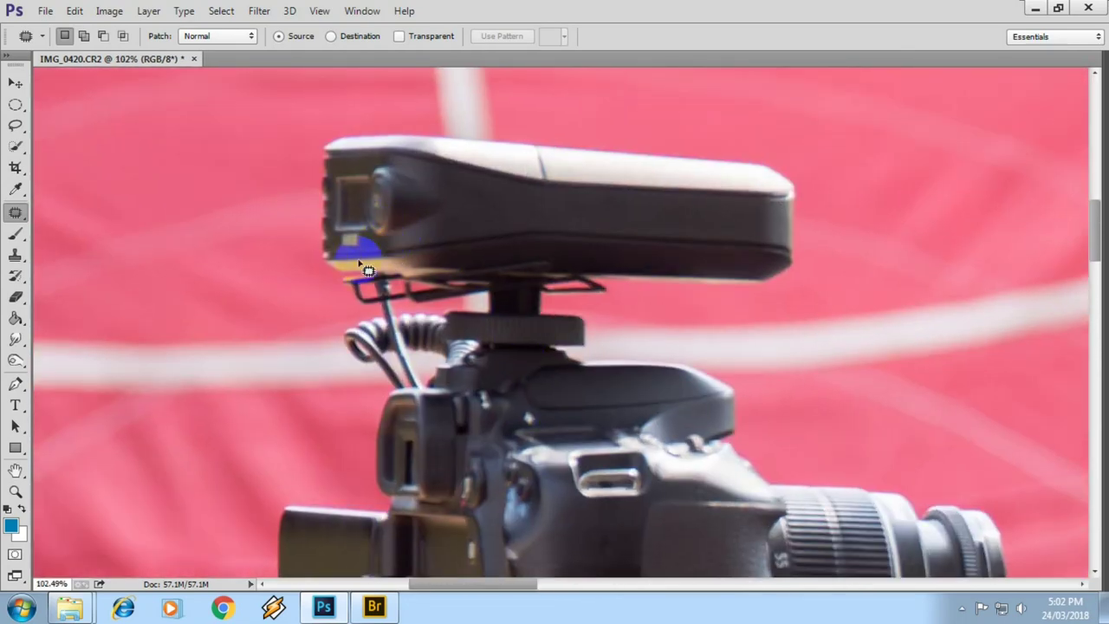
scroll(368, 270, "down", 2)
scroll(401, 265, "down", 2)
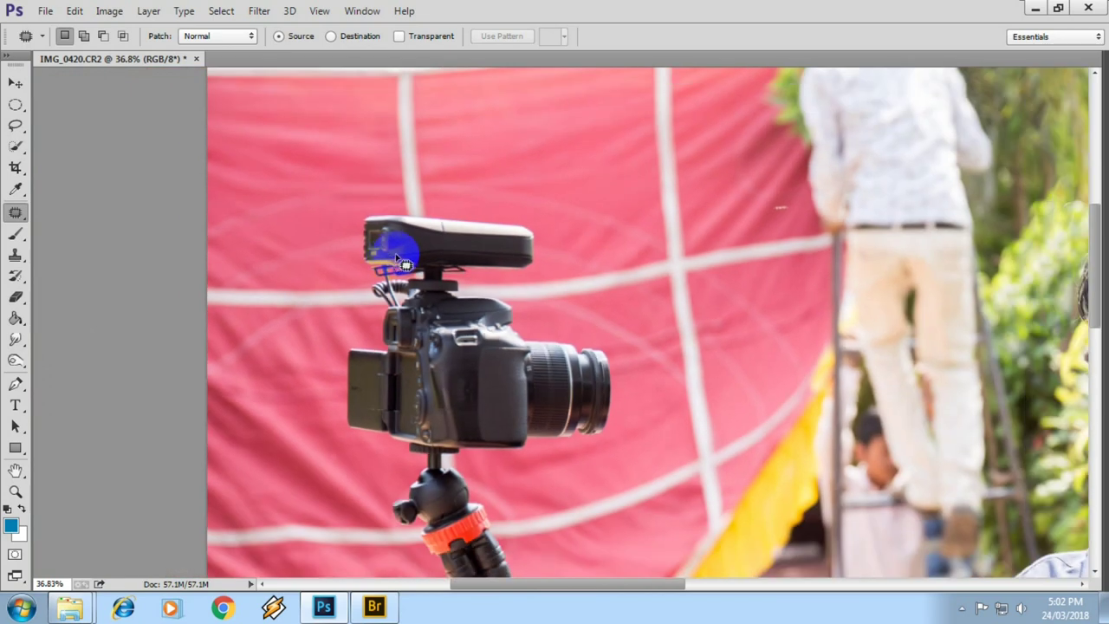
scroll(404, 267, "up", 2)
scroll(389, 264, "up", 2)
scroll(378, 266, "up", 1)
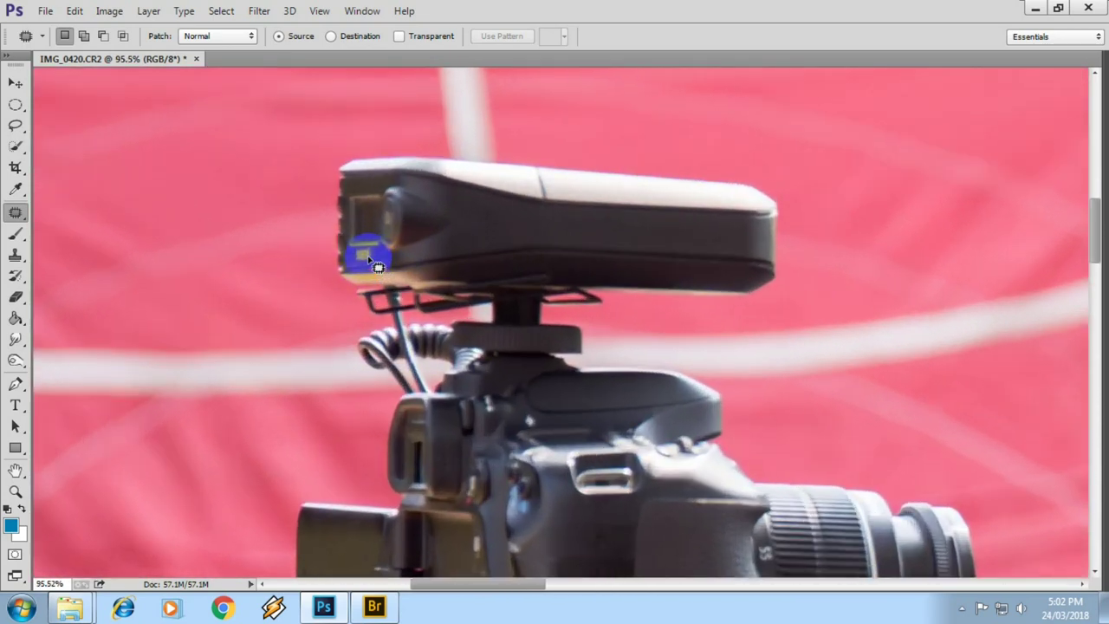
scroll(379, 266, "down", 2)
scroll(416, 277, "down", 1)
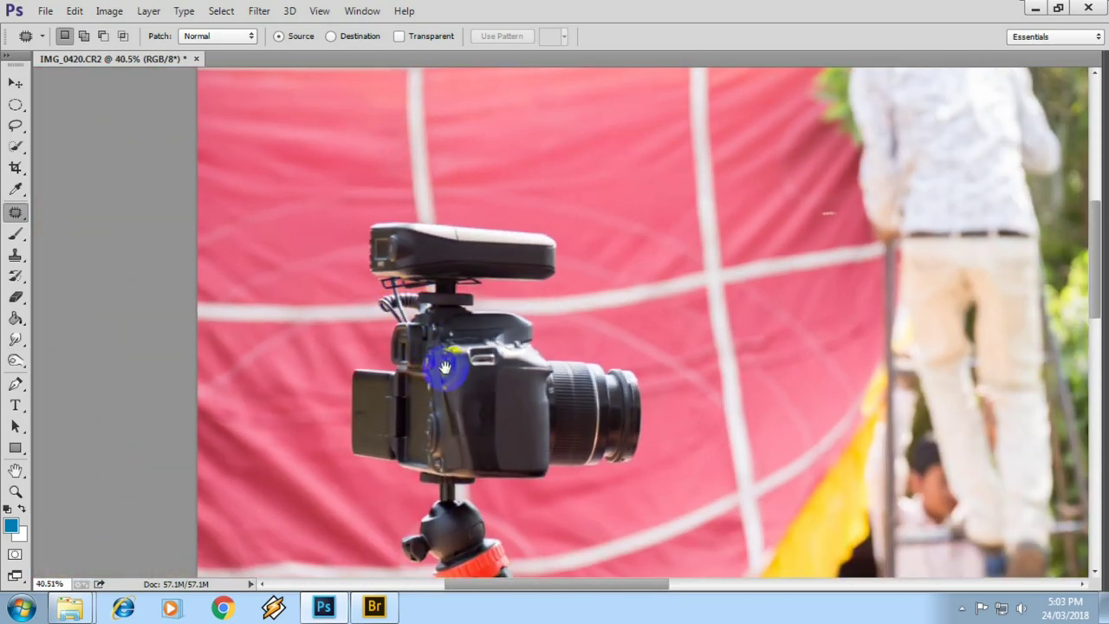
left_click_drag(441, 354, 371, 119)
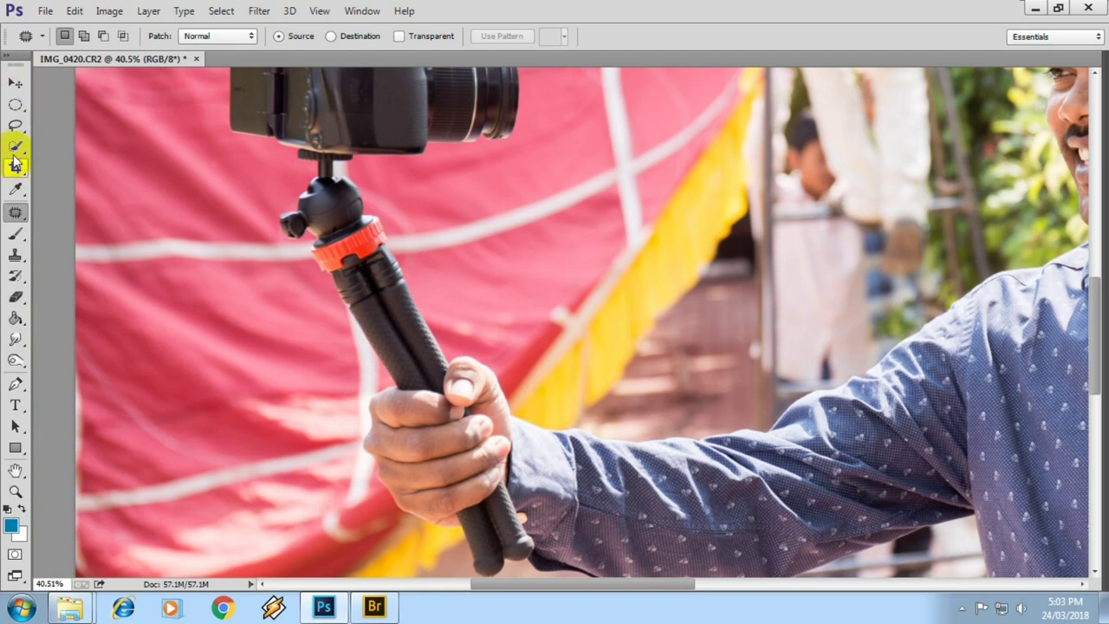
Select the camera body and lens with the Quick Selection tool.
left_click(16, 145)
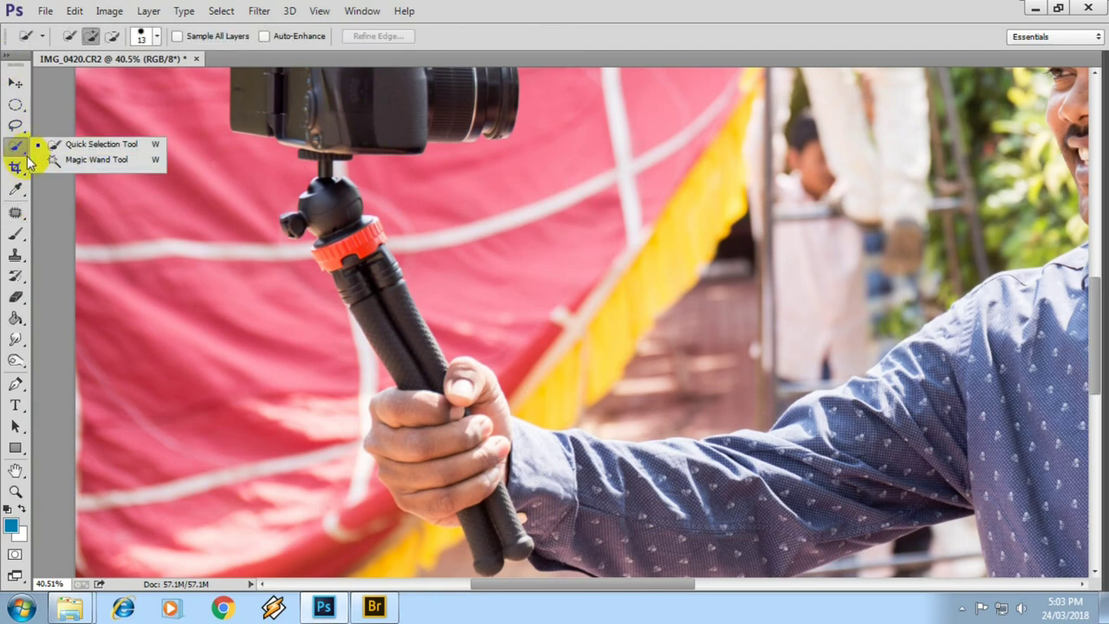
left_click(98, 149)
scroll(276, 171, "down", 3)
scroll(338, 173, "up", 1)
scroll(293, 229, "up", 1)
mouse_move(290, 228)
left_mouse_down()
mouse_move(329, 317)
mouse_move(431, 310)
mouse_move(368, 279)
left_mouse_up()
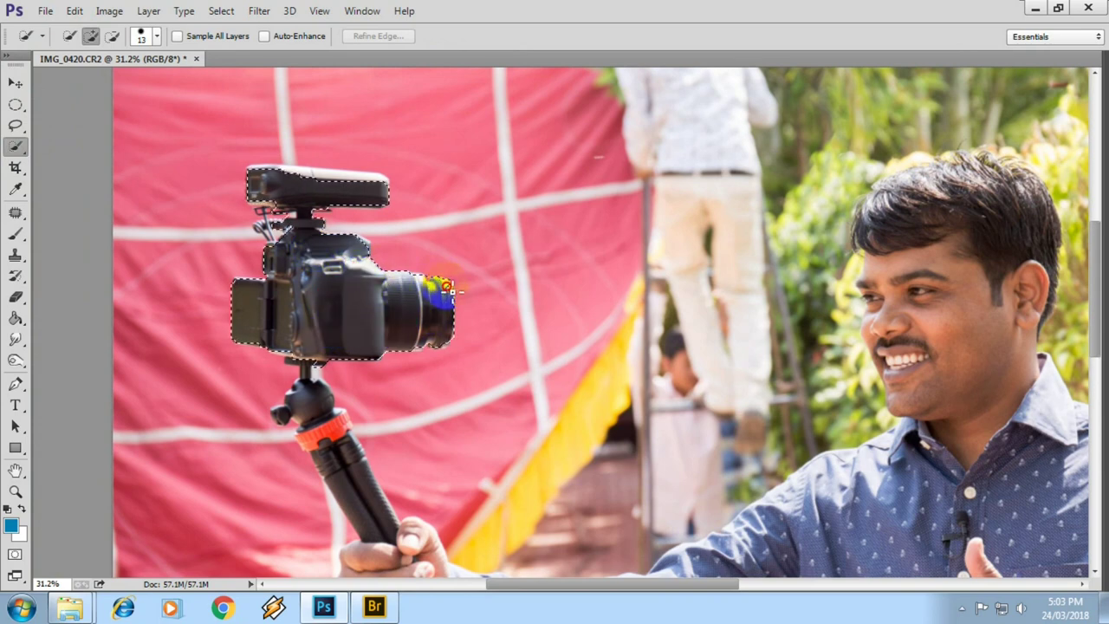
scroll(294, 282, "up", 3)
scroll(308, 226, "up", 2)
left_click_drag(310, 201, 362, 378)
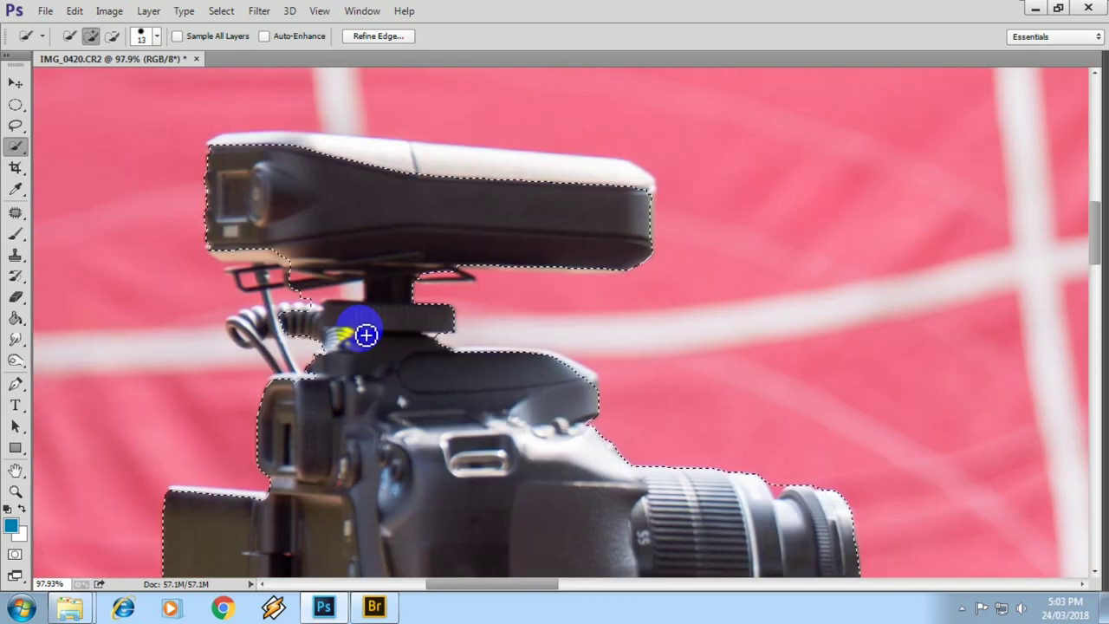
Add the coiled cable, tripod ball head and orange ring to the selection.
mouse_move(247, 331)
left_mouse_down()
mouse_move(248, 193)
mouse_move(376, 196)
mouse_move(280, 158)
mouse_move(587, 166)
left_mouse_up()
scroll(528, 351, "down", 2)
scroll(475, 303, "down", 3)
mouse_move(475, 304)
left_mouse_down()
mouse_move(433, 228)
mouse_move(448, 354)
mouse_move(465, 391)
mouse_move(462, 347)
mouse_move(550, 508)
left_mouse_up()
scroll(549, 507, "down", 2)
scroll(482, 366, "down", 1)
scroll(503, 399, "up", 1)
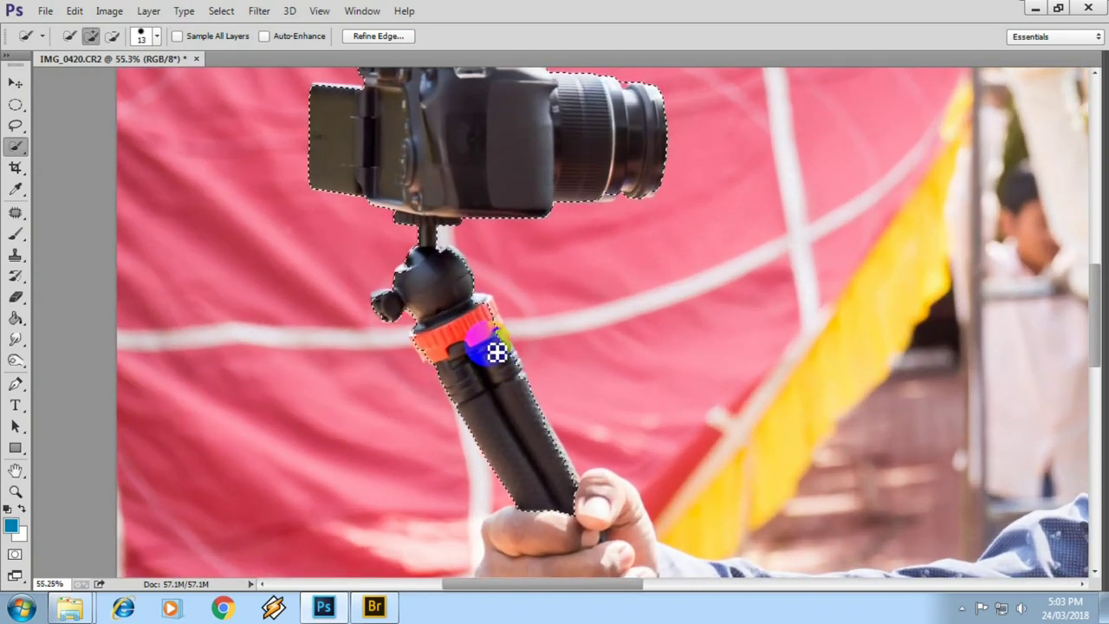
scroll(503, 354, "up", 1)
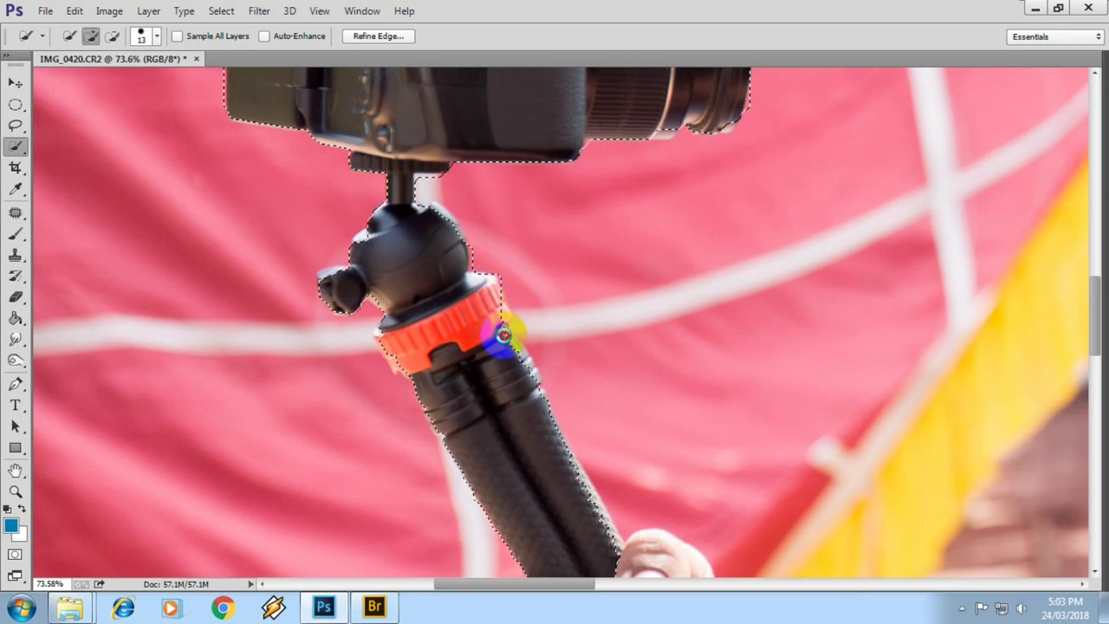
scroll(511, 364, "down", 2)
scroll(520, 351, "down", 1)
scroll(524, 338, "down", 2)
Discard the camera-rig selection with Ctrl+D and zoom back in.
key("ctrl+d")
scroll(512, 383, "up", 3)
scroll(572, 439, "up", 2)
scroll(549, 227, "up", 1)
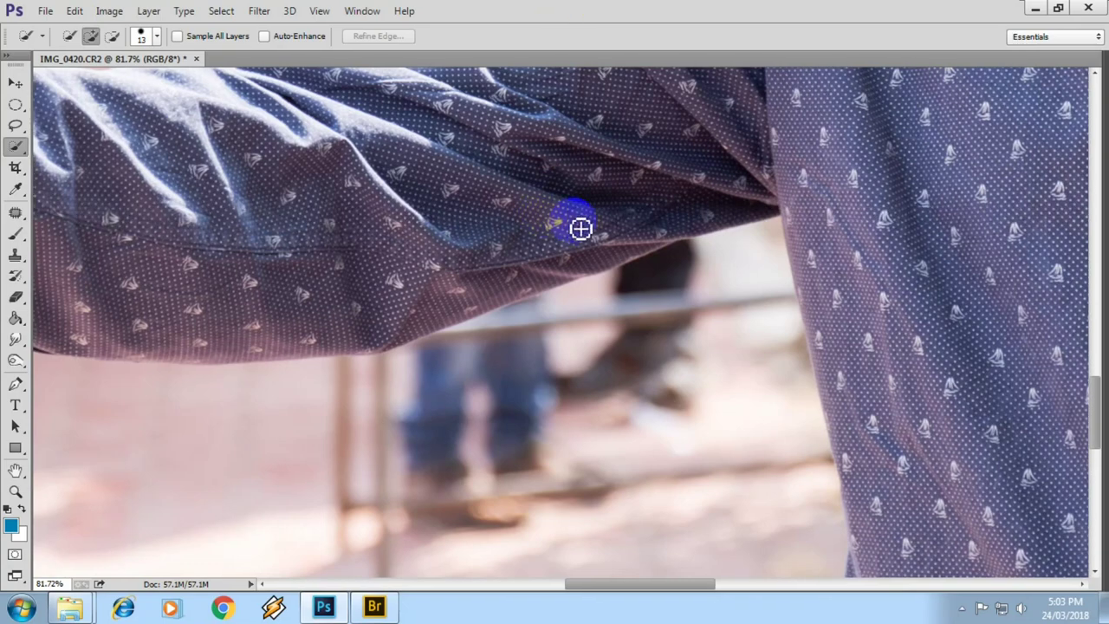
scroll(800, 265, "up", 1)
scroll(817, 218, "up", 1)
With the Pen tool, place anchor points along the shirt's edge.
key("p")
left_click(840, 167)
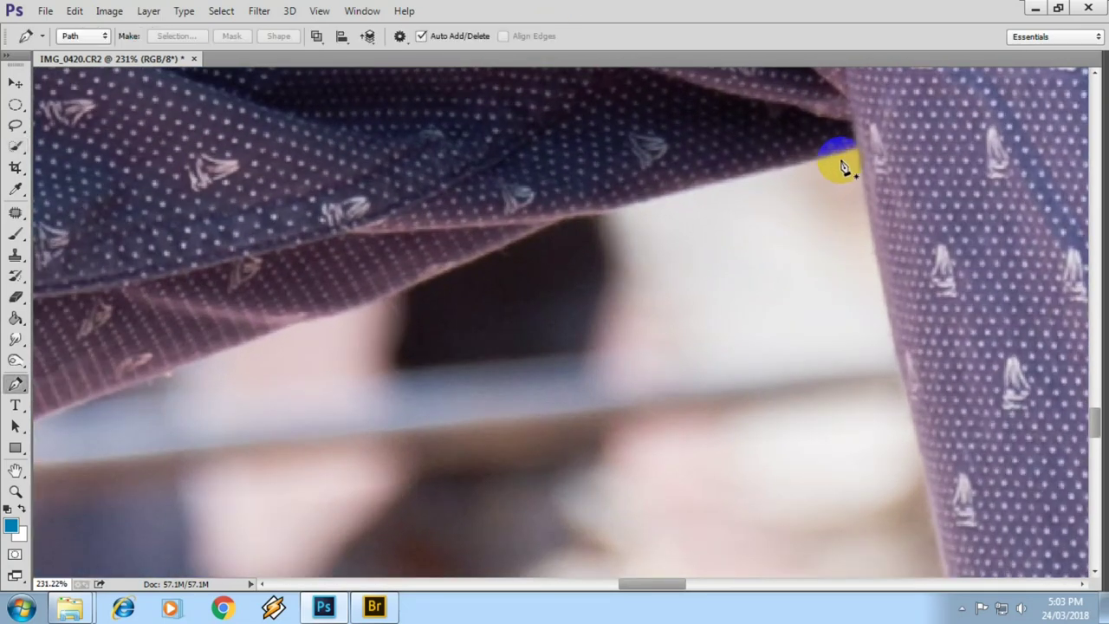
left_click(658, 202)
left_click(537, 228)
left_click(450, 275)
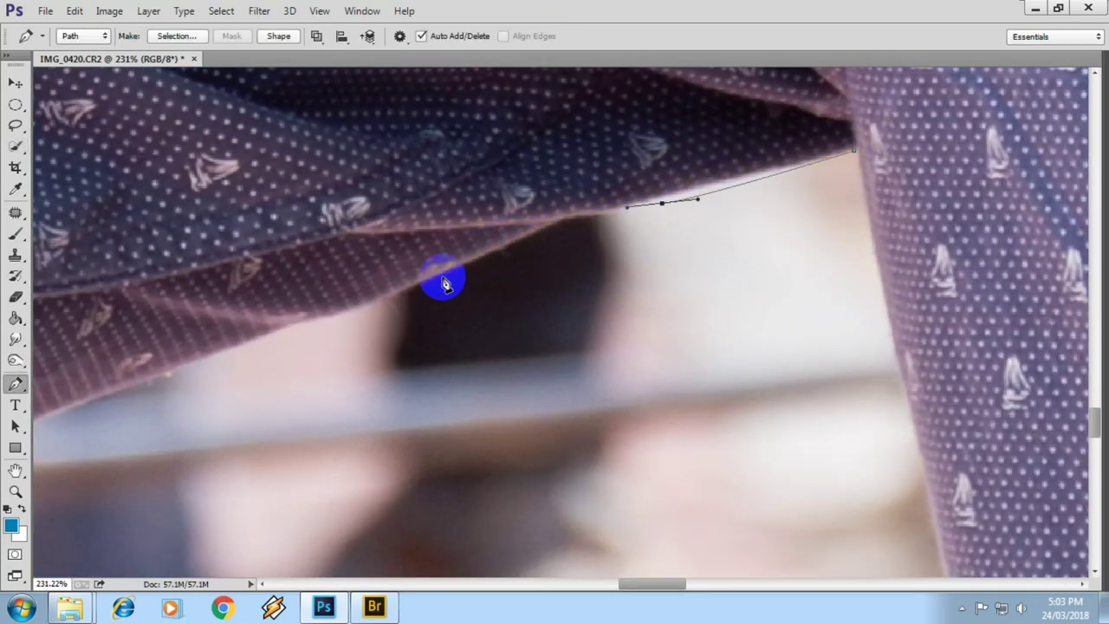
left_click_drag(451, 274, 814, 171)
left_click(661, 235)
left_click(502, 289)
left_click_drag(503, 289, 823, 195)
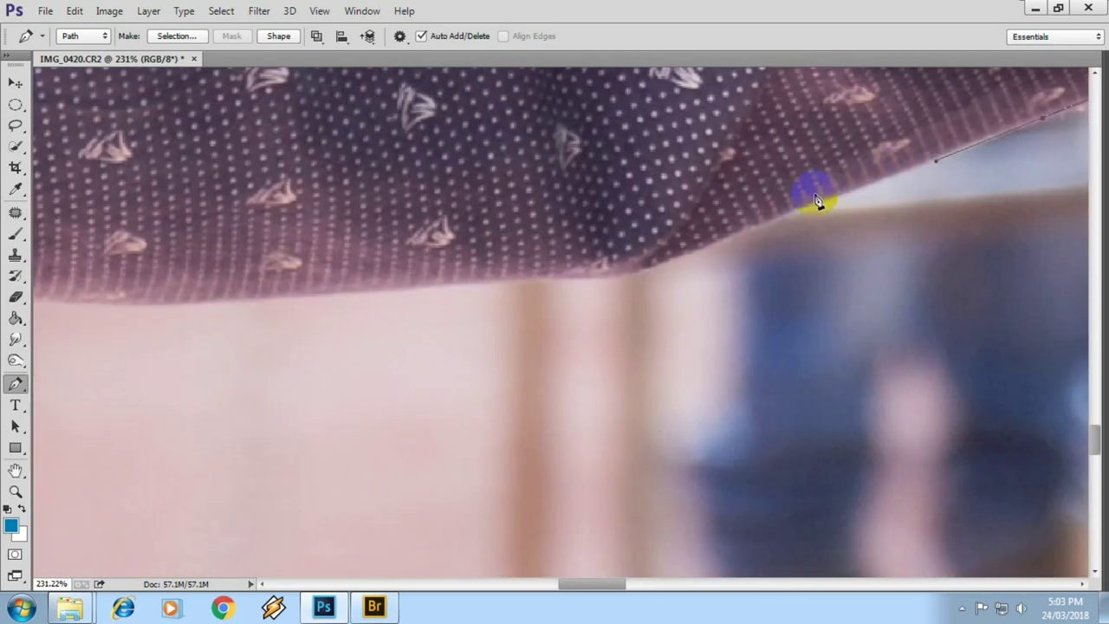
left_click(579, 279)
left_click_drag(562, 289, 848, 250)
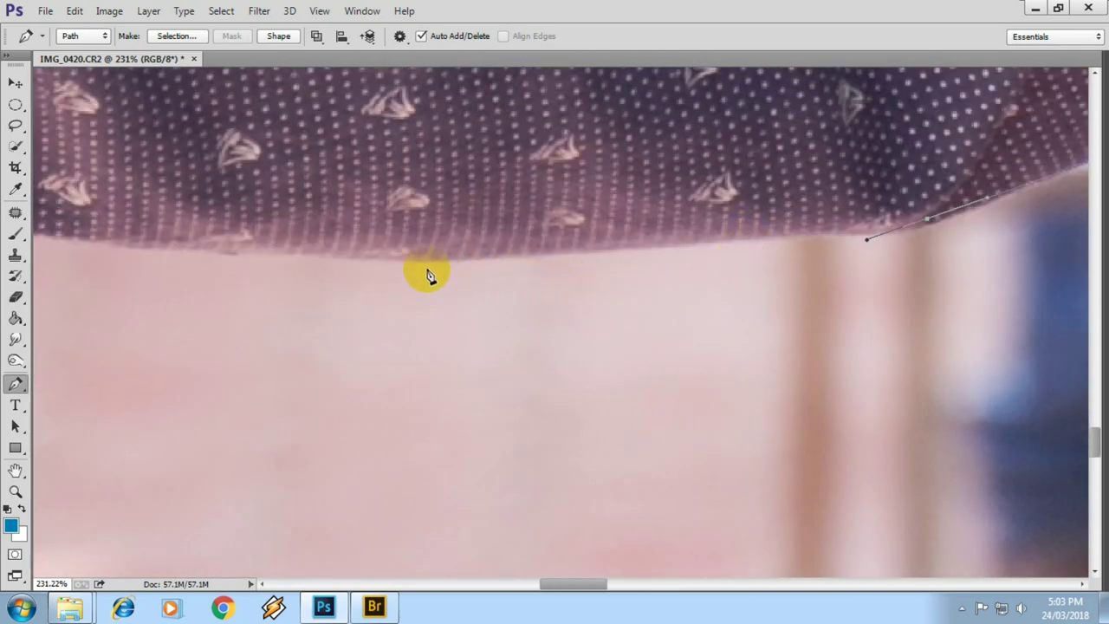
Continue the path with curved anchors along the sleeve's lower edge.
left_click(343, 269)
left_click_drag(344, 268, 581, 257)
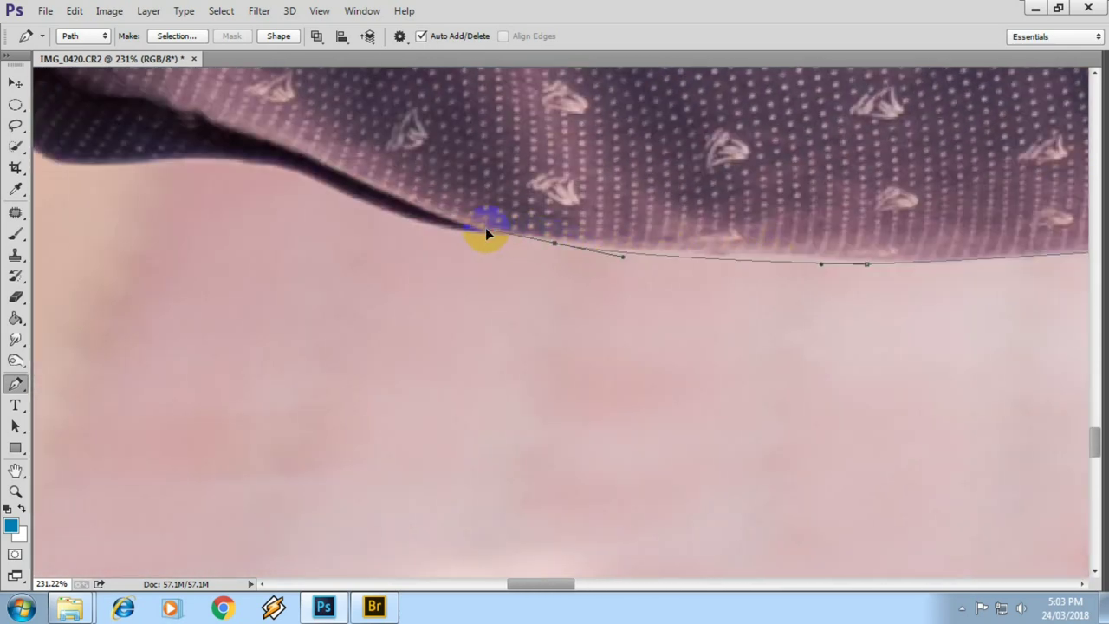
left_click_drag(490, 232, 378, 319)
left_click_drag(557, 306, 493, 284)
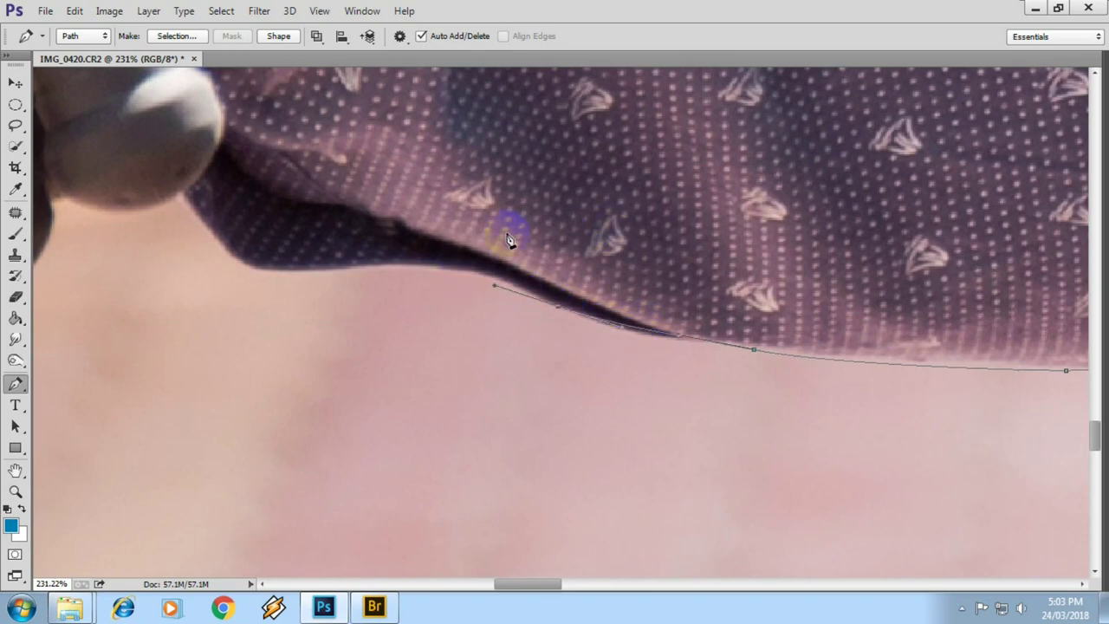
left_click(446, 270)
left_click(258, 270)
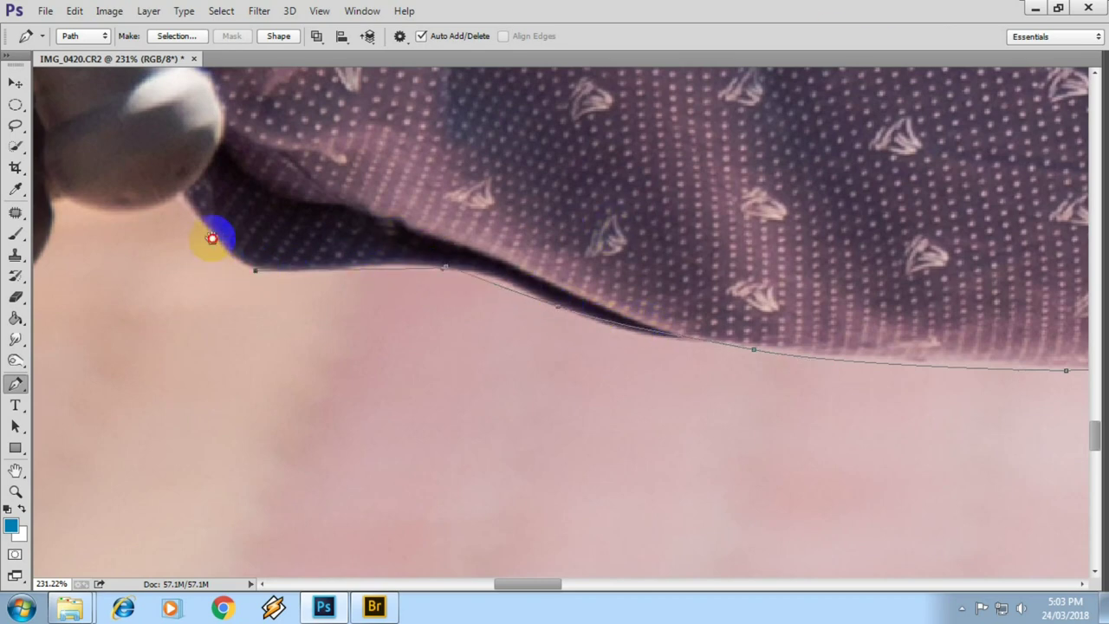
left_click_drag(217, 238, 487, 327)
Extend the path around the tripod grip leg tips and up the grip's edge.
left_click(471, 301)
left_click(348, 297)
left_click(338, 327)
left_click(321, 354)
left_click(304, 377)
left_click(228, 401)
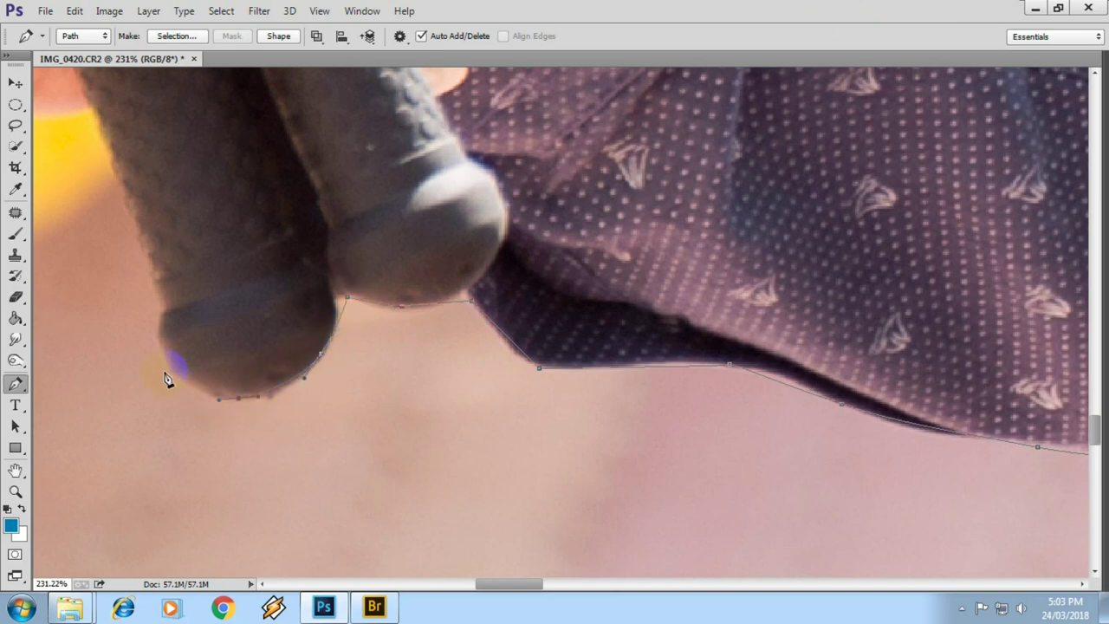
left_click_drag(157, 351, 322, 391)
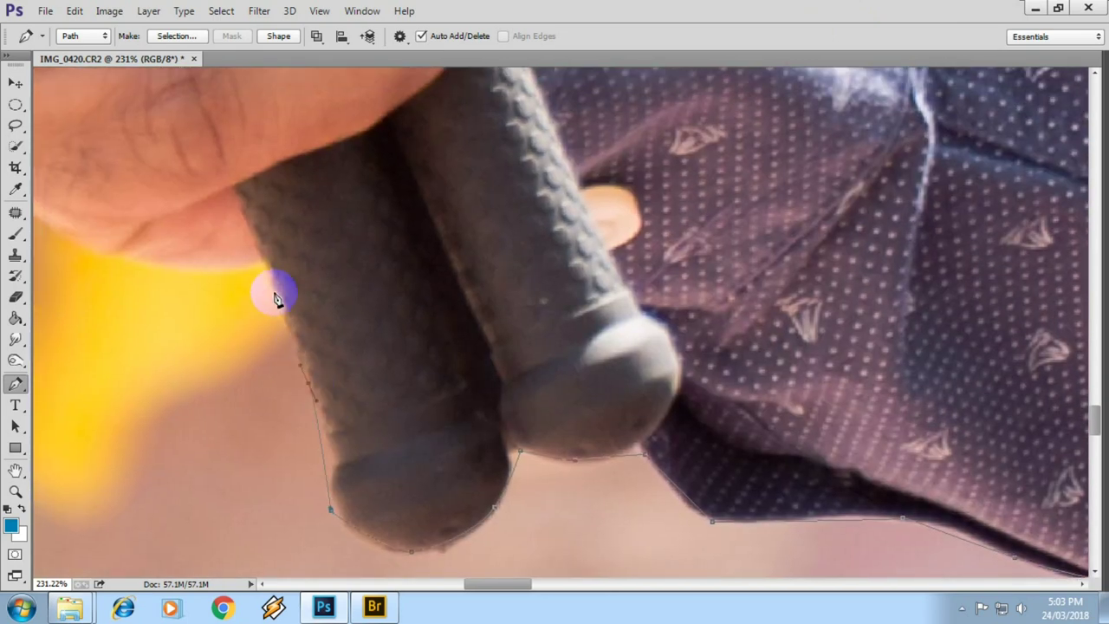
scroll(383, 416, "up", 1)
Trace the path with curved anchors along the man's finger outlines.
scroll(378, 443, "up", 1)
scroll(664, 447, "up", 1)
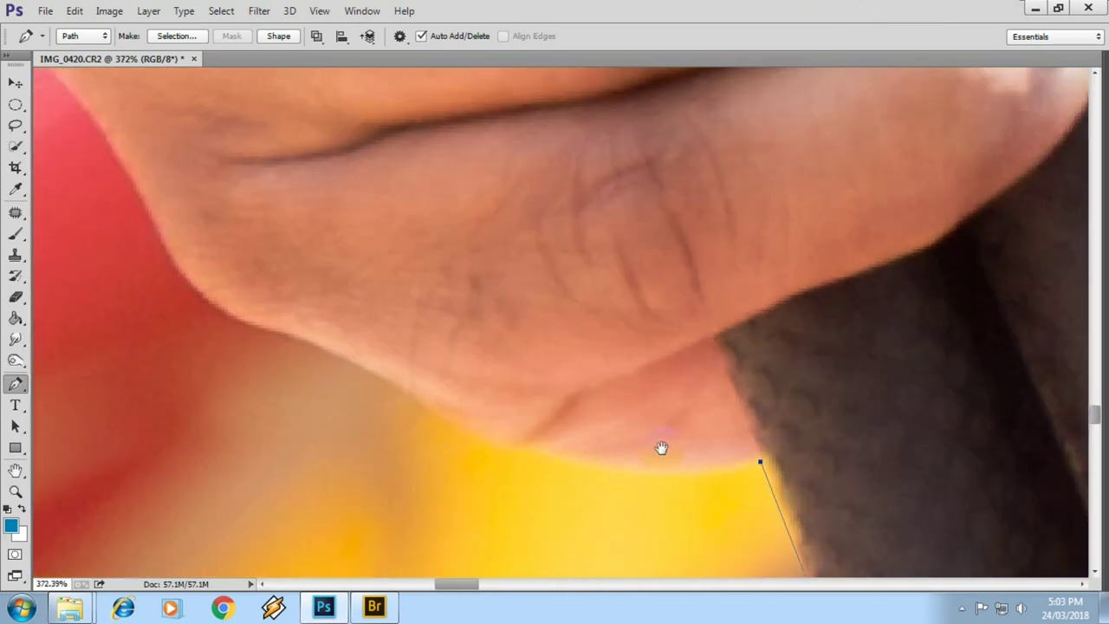
left_click(277, 324)
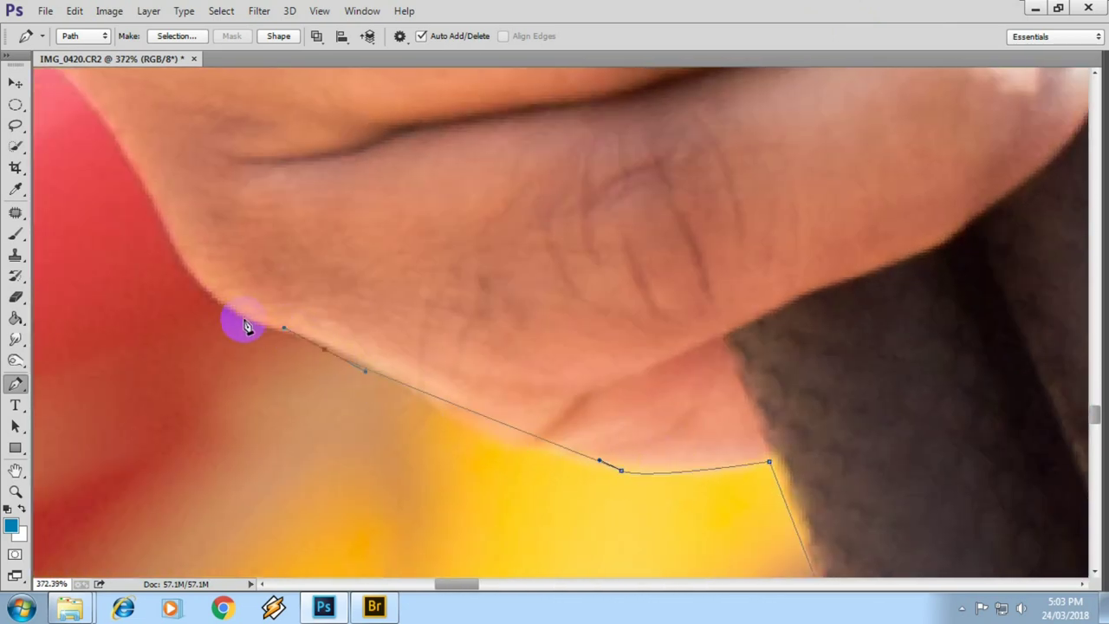
left_click_drag(138, 199, 269, 374)
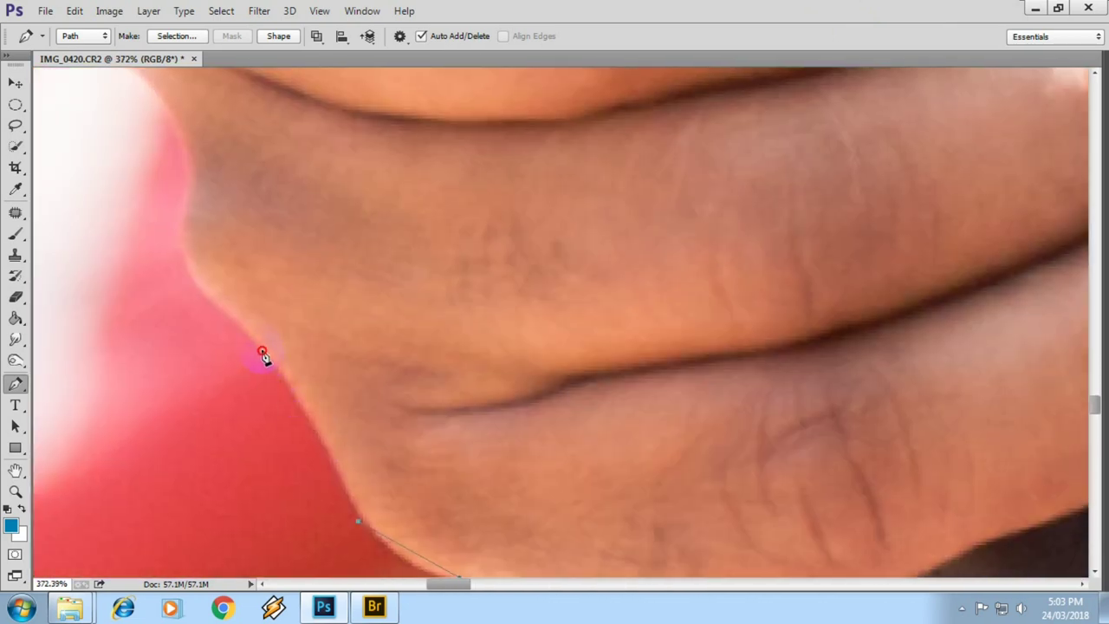
scroll(168, 203, "down", 1)
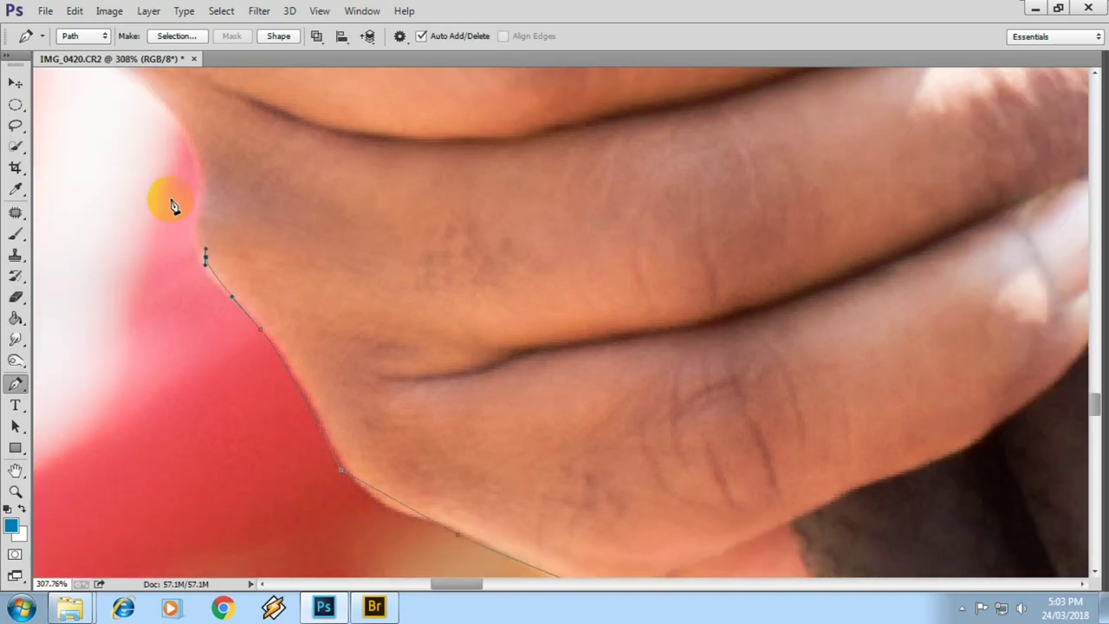
scroll(203, 170, "up", 1)
scroll(262, 260, "up", 1)
left_click_drag(262, 260, 321, 406)
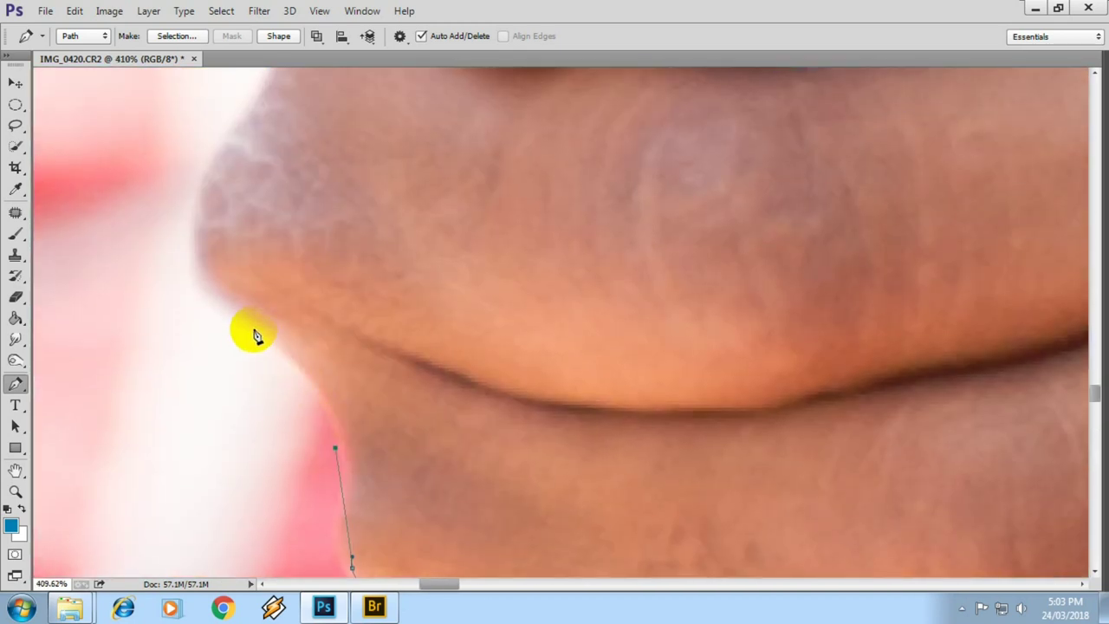
left_click_drag(228, 296, 207, 281)
left_click_drag(230, 153, 283, 287)
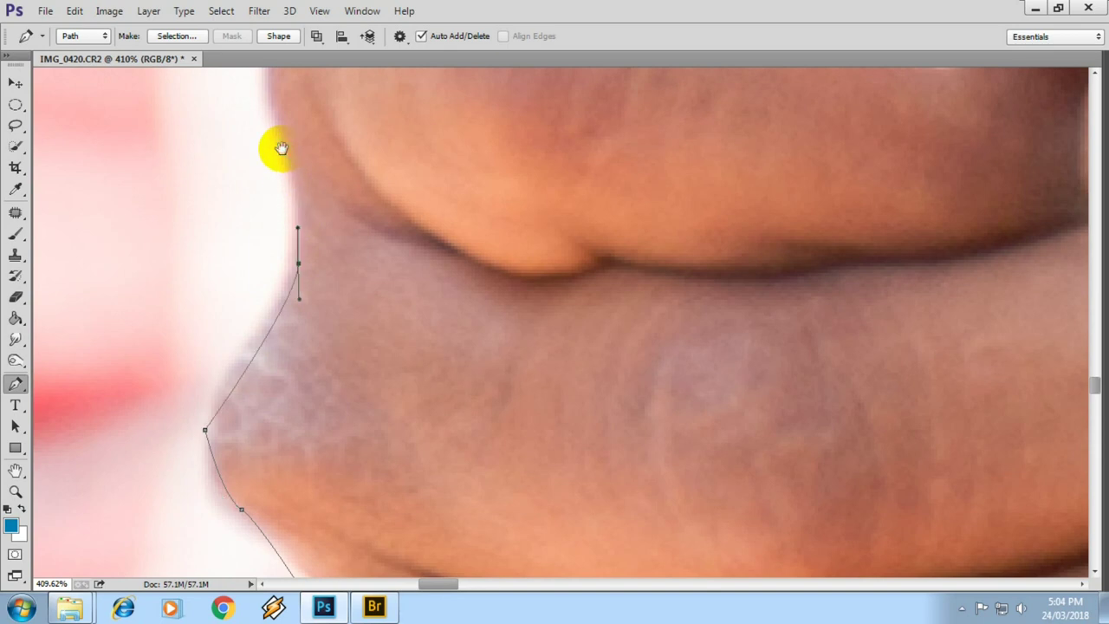
left_click_drag(282, 156, 287, 441)
left_click_drag(276, 354, 280, 321)
left_click_drag(310, 272, 367, 231)
Continue the path along the orange ring's edge up to the ball head.
mouse_move(515, 178)
left_mouse_down()
mouse_move(578, 177)
mouse_move(606, 340)
left_mouse_up()
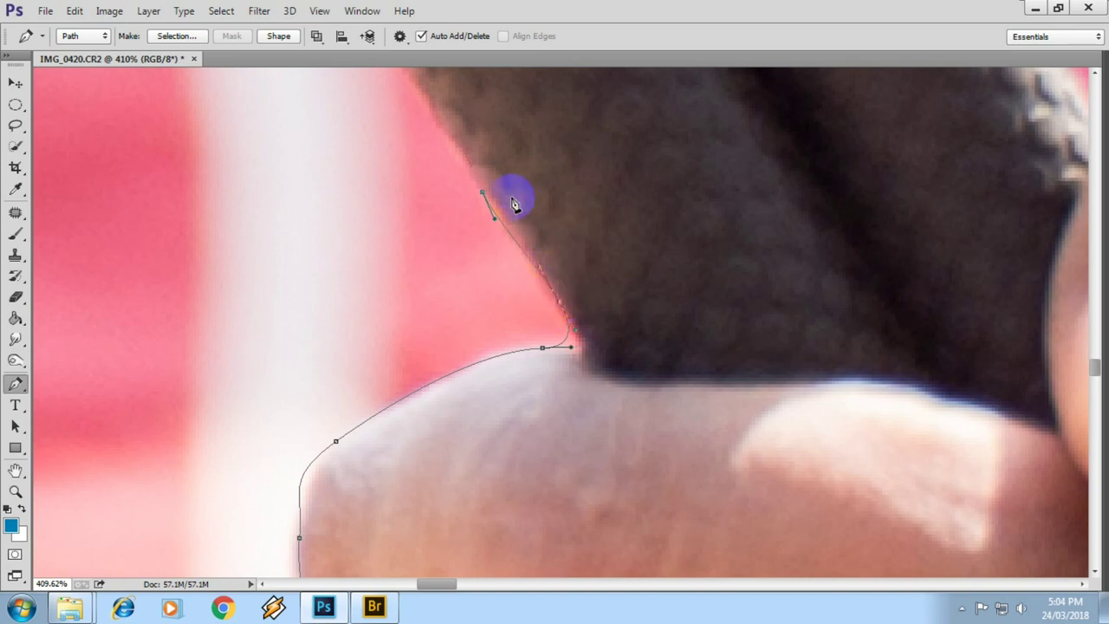
left_click_drag(460, 111, 621, 391)
left_click_drag(470, 198, 669, 576)
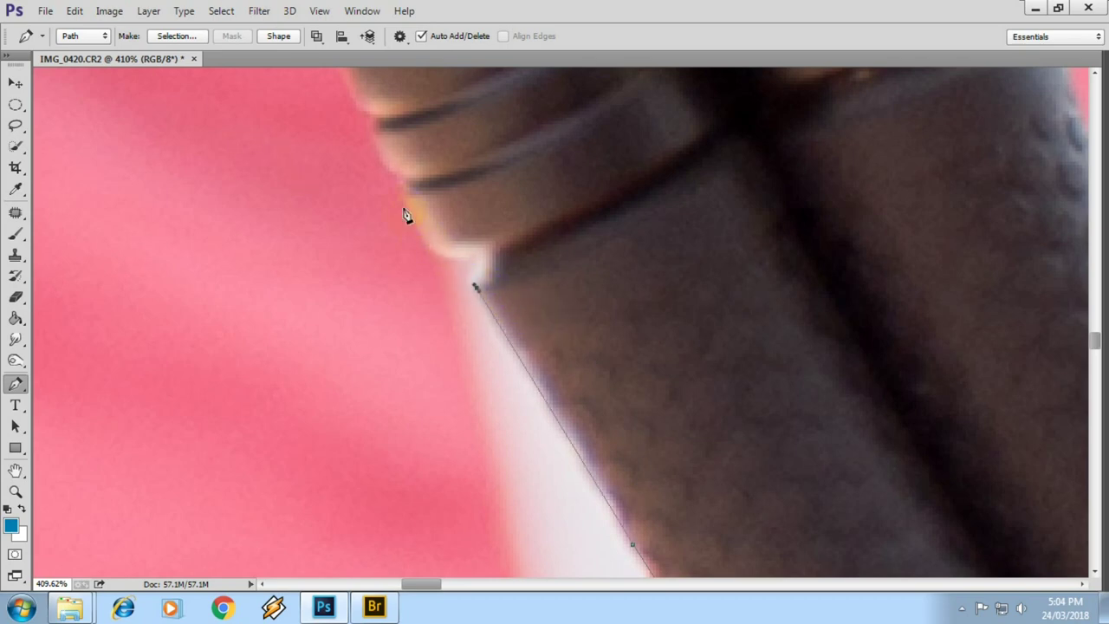
left_click_drag(353, 99, 490, 444)
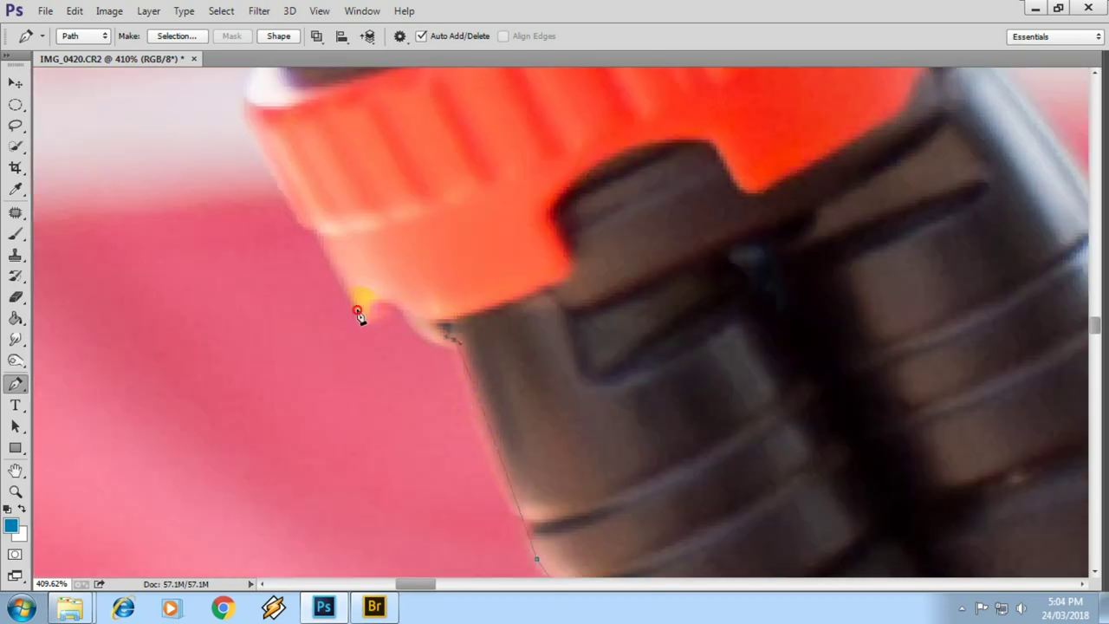
left_click_drag(358, 315, 525, 589)
left_click_drag(475, 518, 465, 480)
left_click_drag(495, 427, 511, 399)
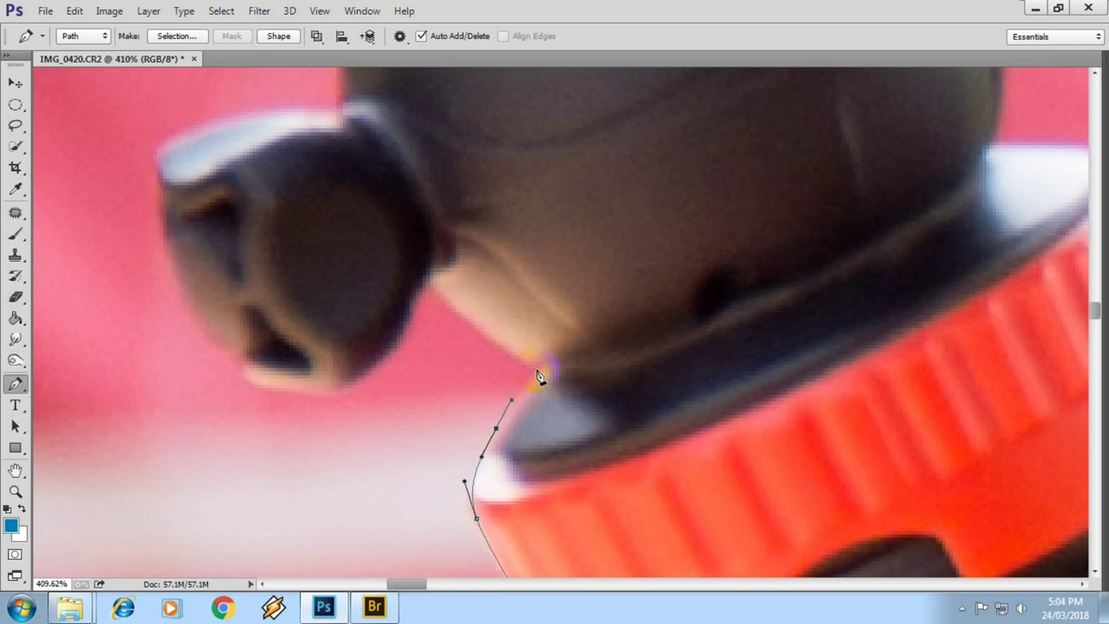
left_click(433, 286)
Zoom around the ball head's knob to check the traced outline.
scroll(433, 286, "up", 2)
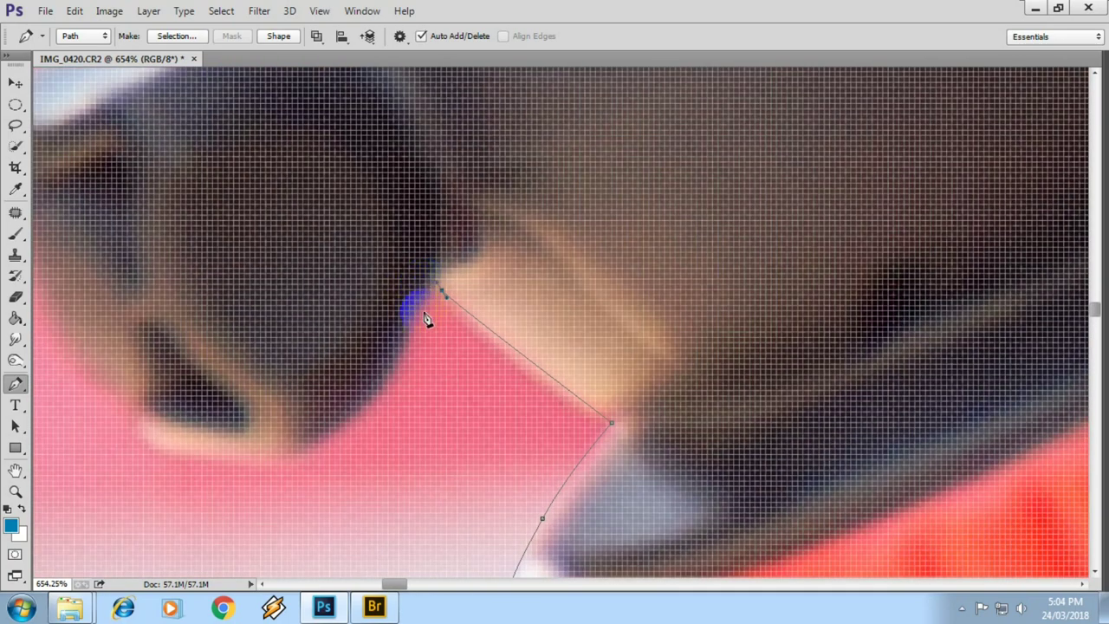
scroll(425, 319, "down", 1)
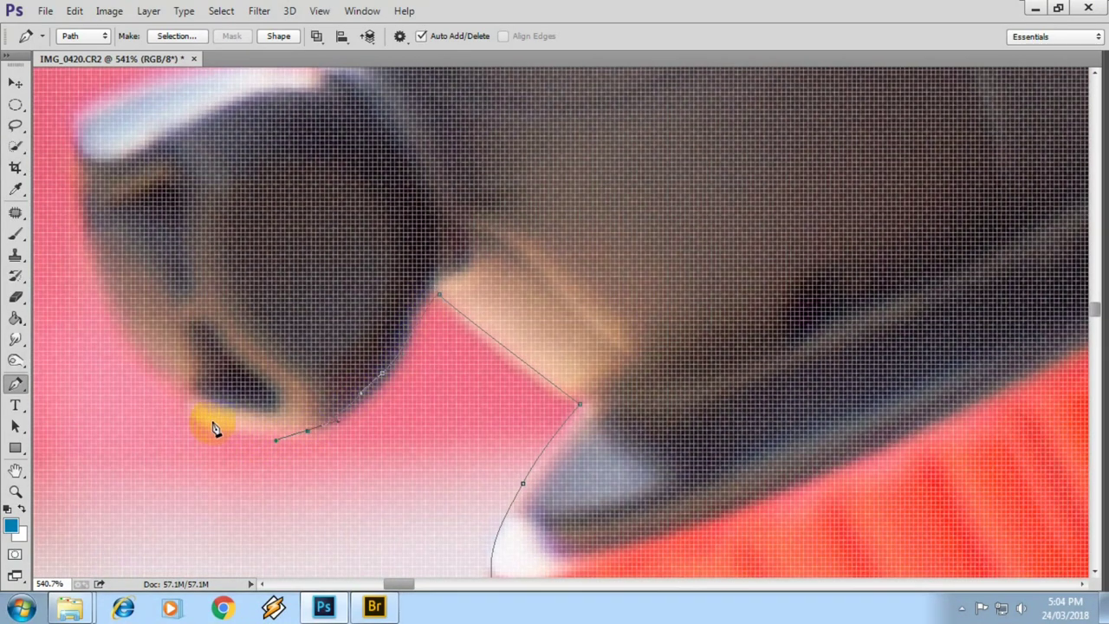
left_click_drag(147, 331, 217, 448)
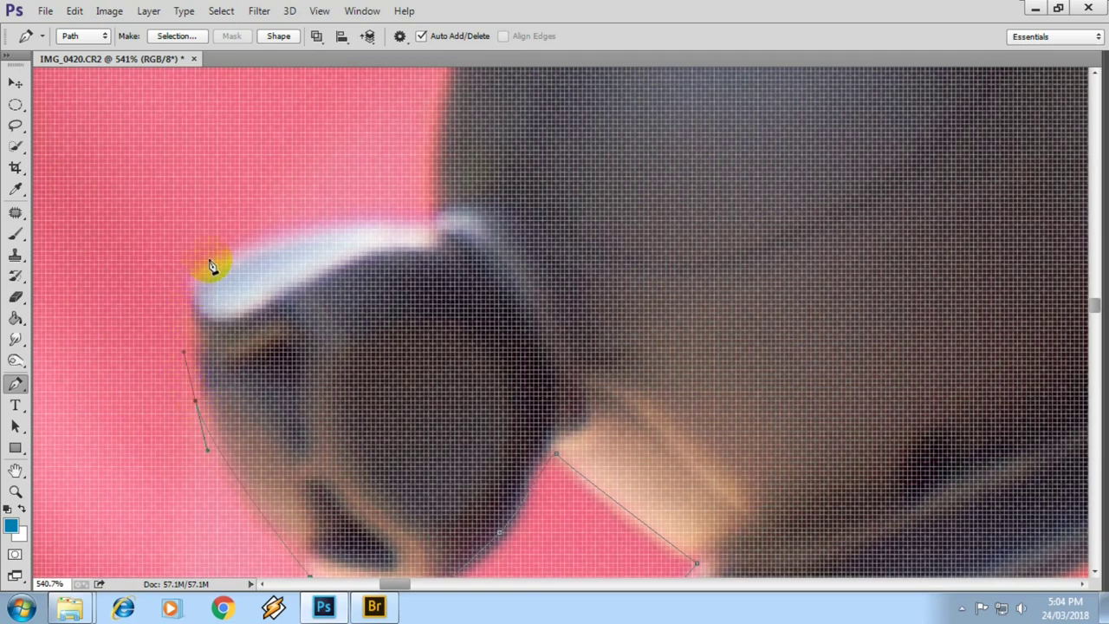
scroll(211, 267, "down", 3)
scroll(311, 230, "down", 3)
scroll(309, 240, "down", 2)
scroll(347, 272, "down", 2)
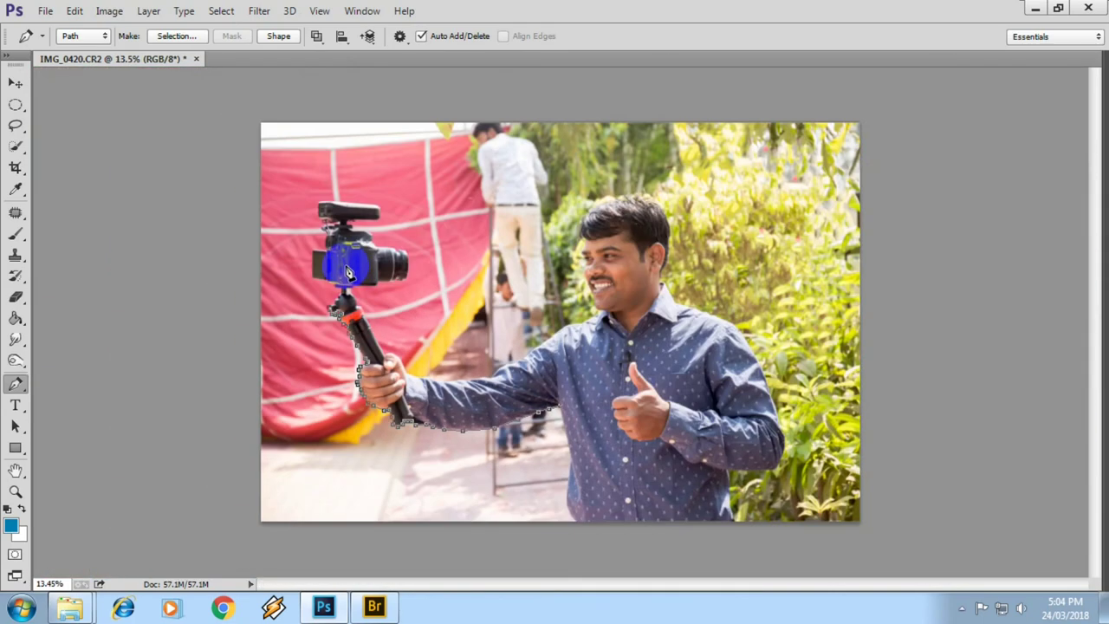
scroll(347, 271, "up", 1)
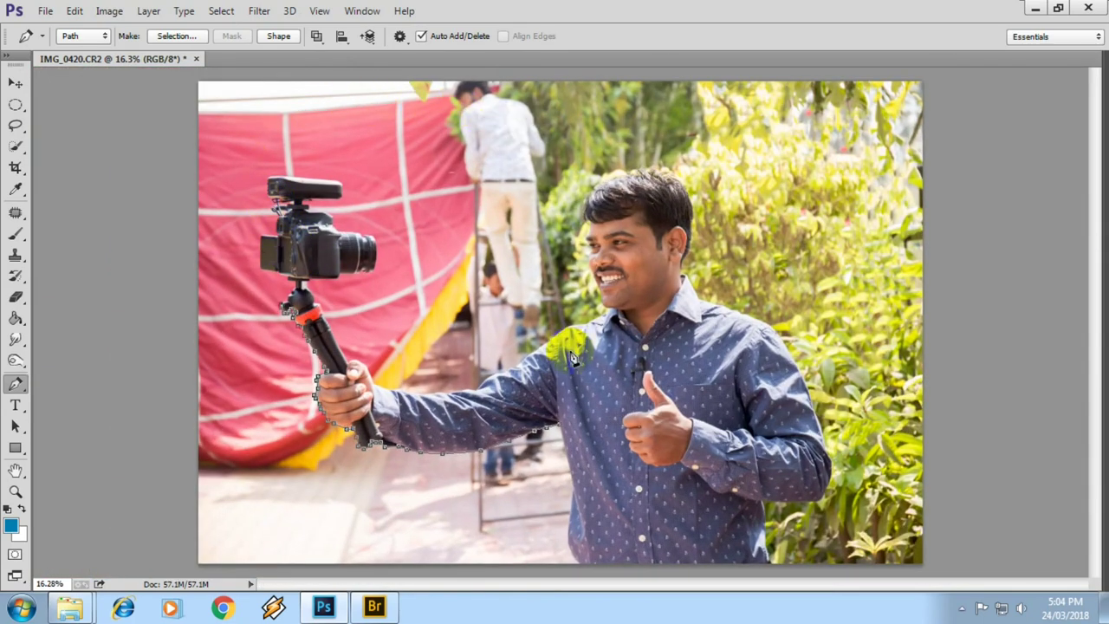
scroll(618, 317, "down", 1)
scroll(643, 327, "up", 1)
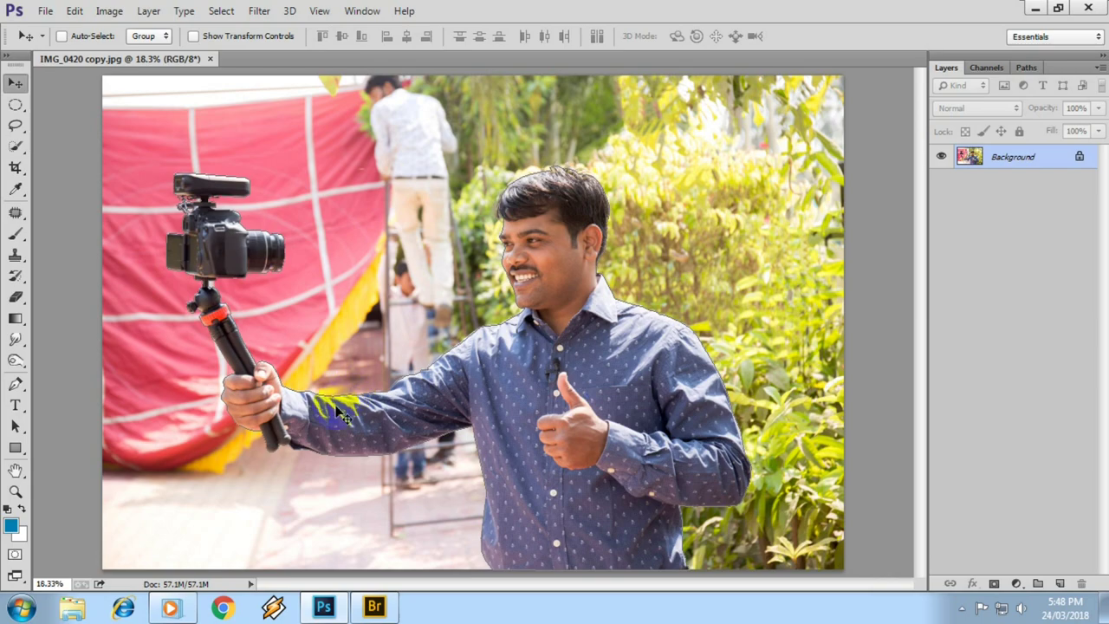
Zoom out over the camera, tripod and man to see the whole image, then return to Bridge.
scroll(342, 411, "up", 2)
scroll(342, 411, "up", 2)
left_click_drag(251, 234, 486, 451)
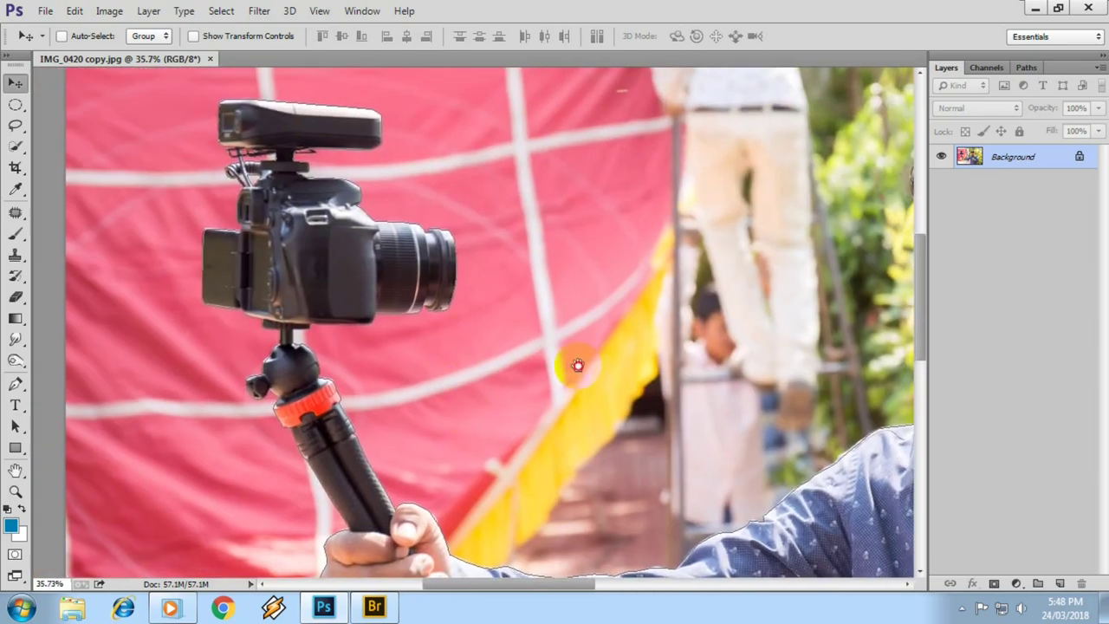
left_click_drag(577, 364, 329, 290)
scroll(357, 317, "down", 2)
scroll(357, 316, "down", 1)
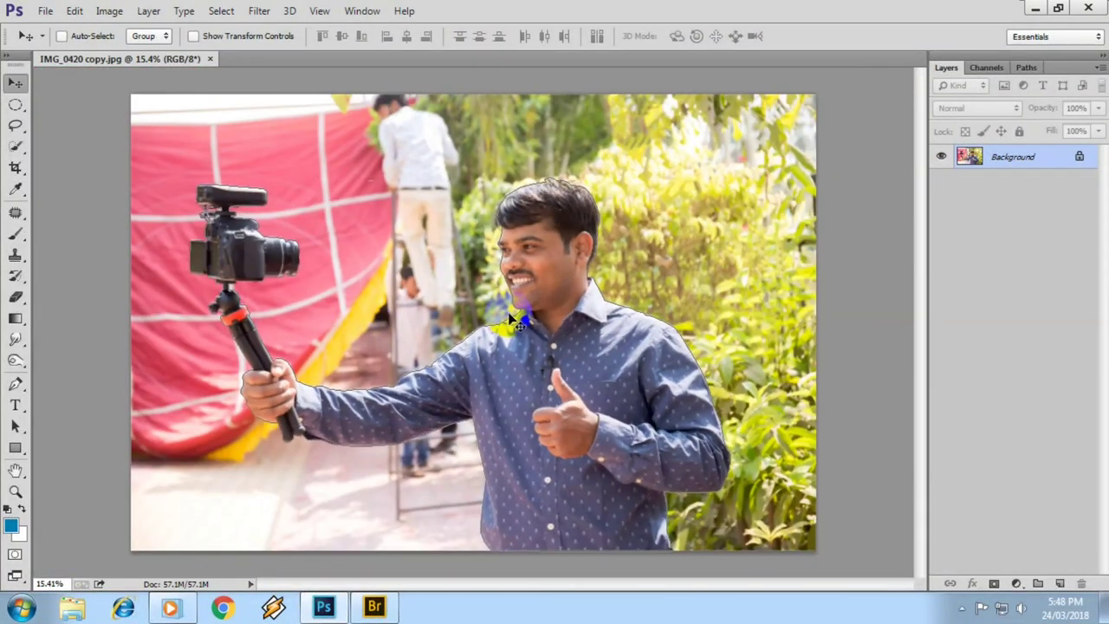
scroll(537, 334, "down", 1)
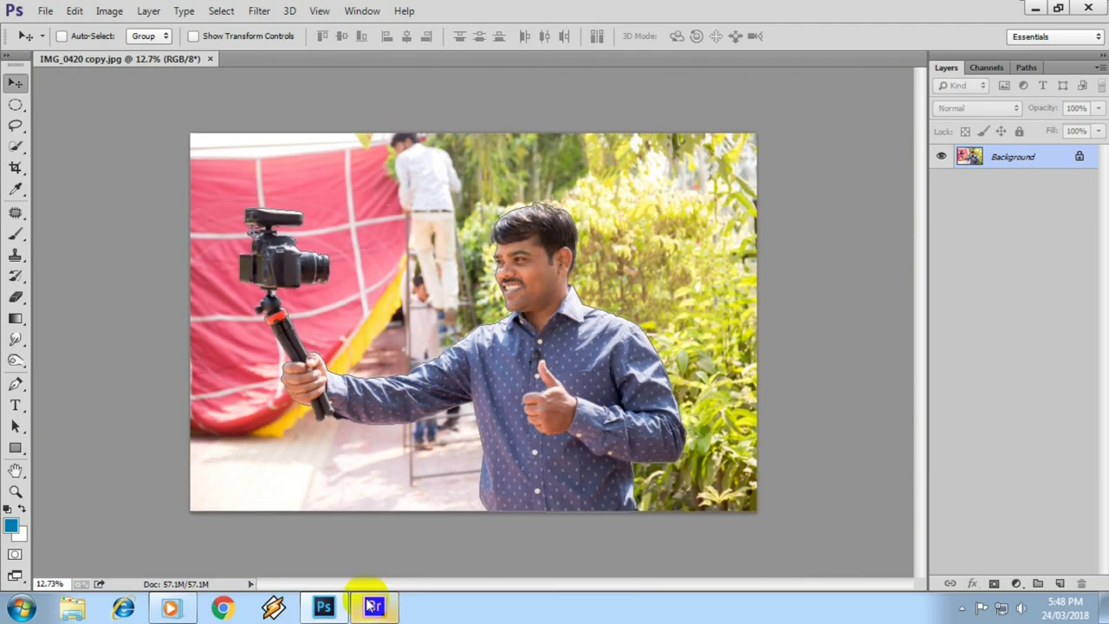
left_click(374, 608)
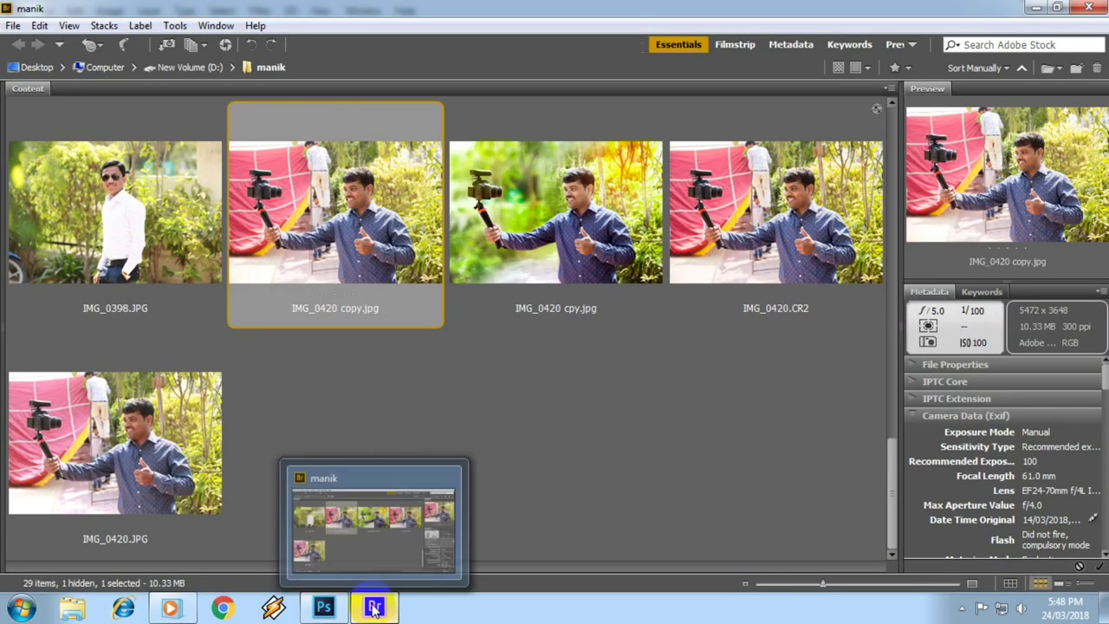
Select the garden photo IMG_0398.JPG in Bridge and open it in Photoshop.
left_click(138, 217)
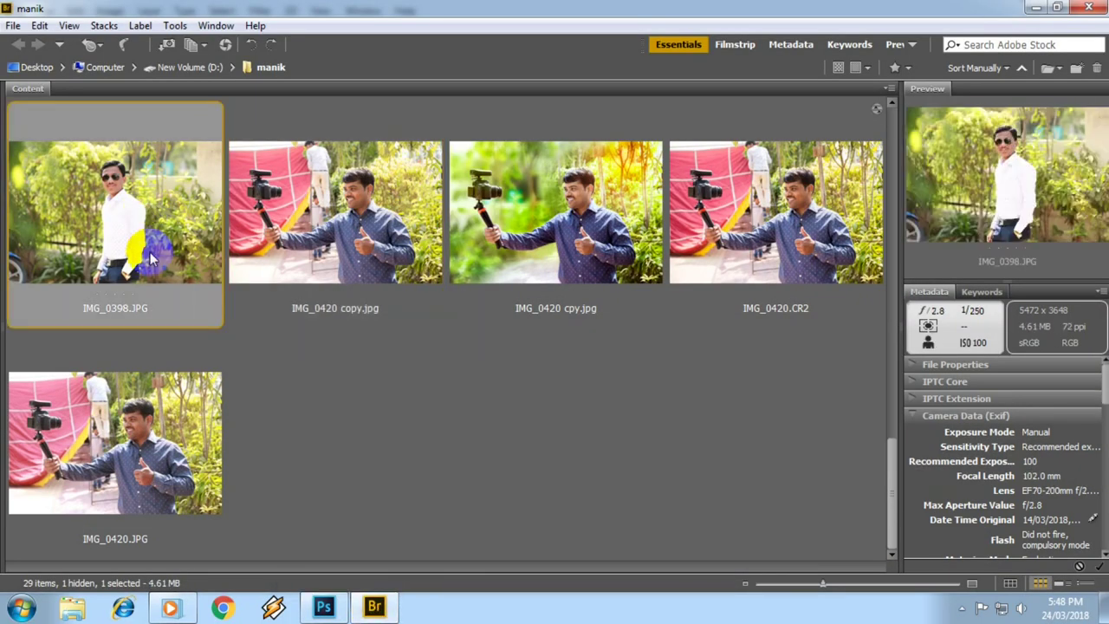
left_click_drag(110, 198, 113, 243)
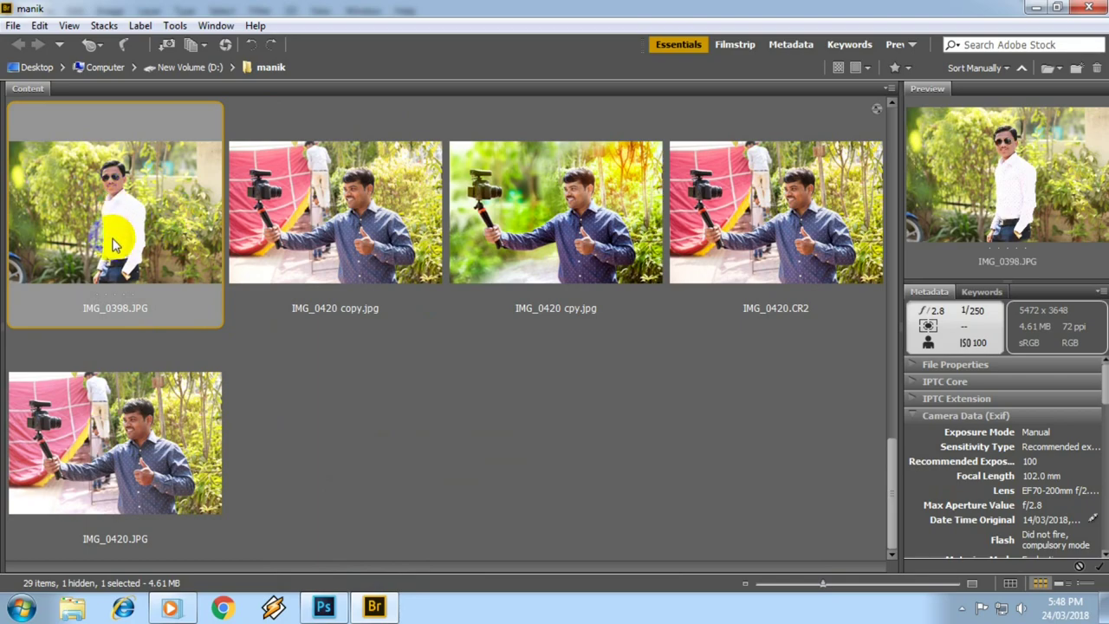
double_click(110, 230)
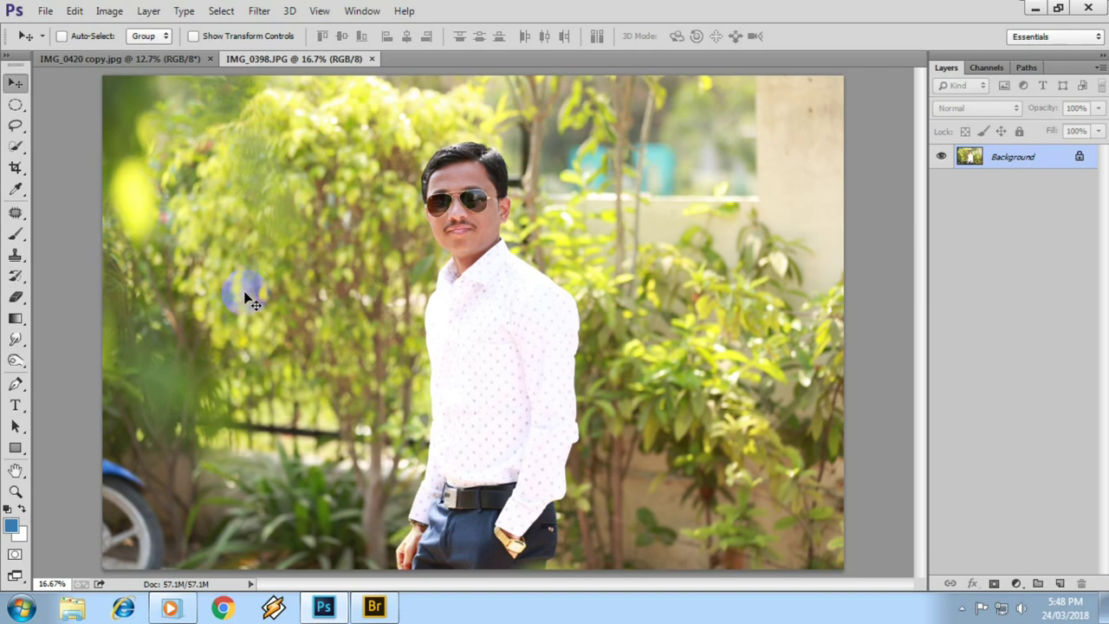
Draw a loose Patch-tool outline around the standing man in IMG_0398.JPG.
scroll(245, 299, "up", 2)
scroll(433, 227, "up", 2)
scroll(435, 230, "up", 2)
scroll(364, 228, "up", 2)
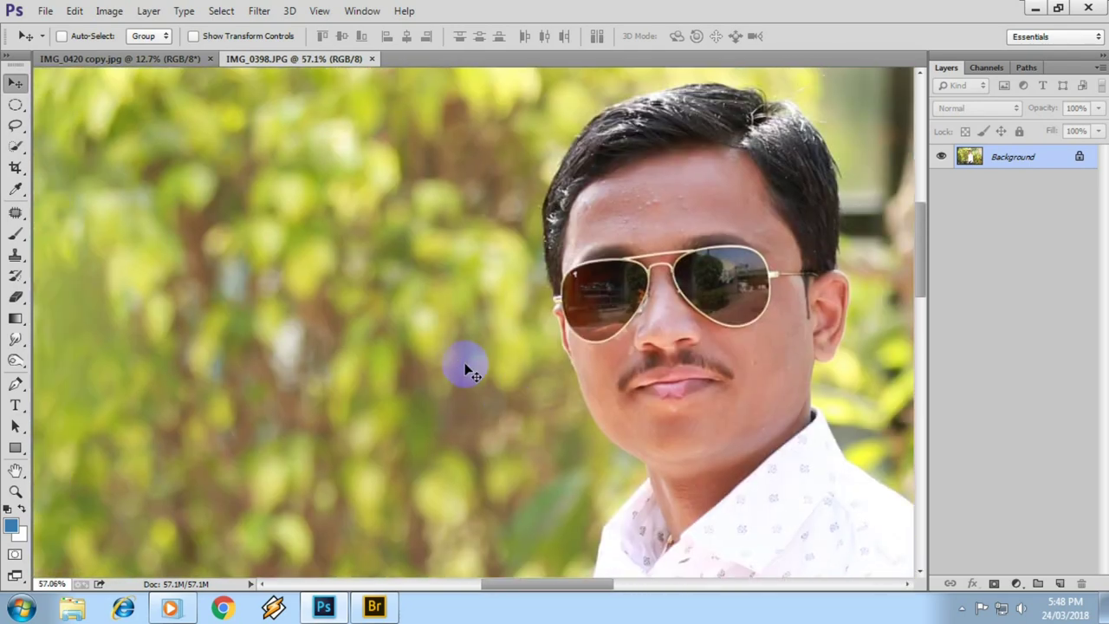
scroll(465, 370, "down", 3)
scroll(371, 297, "down", 3)
scroll(417, 355, "down", 1)
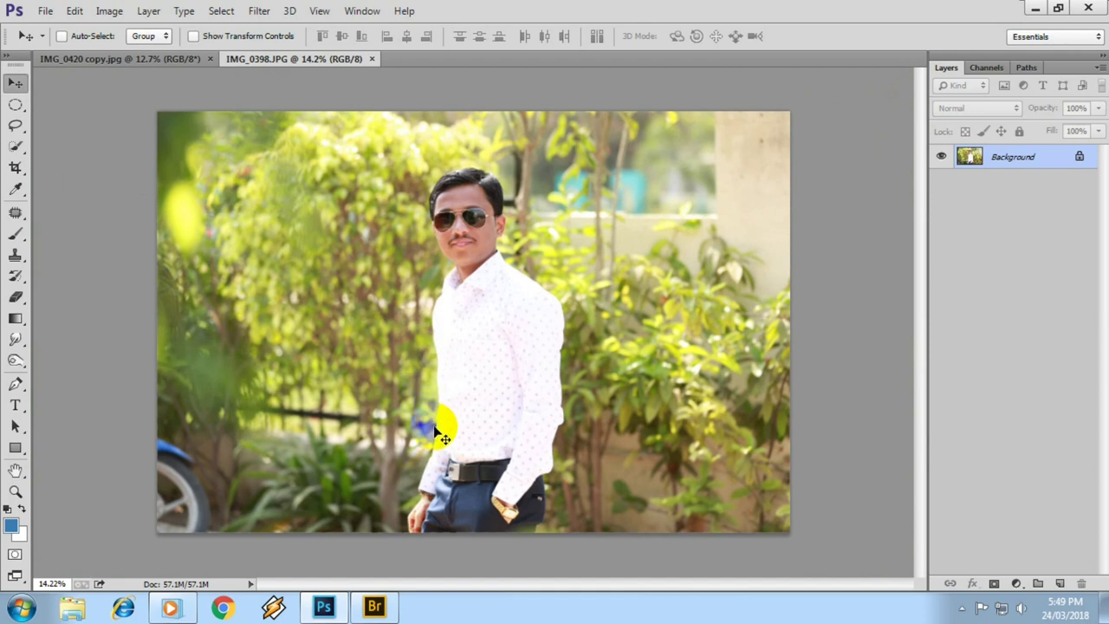
key("j")
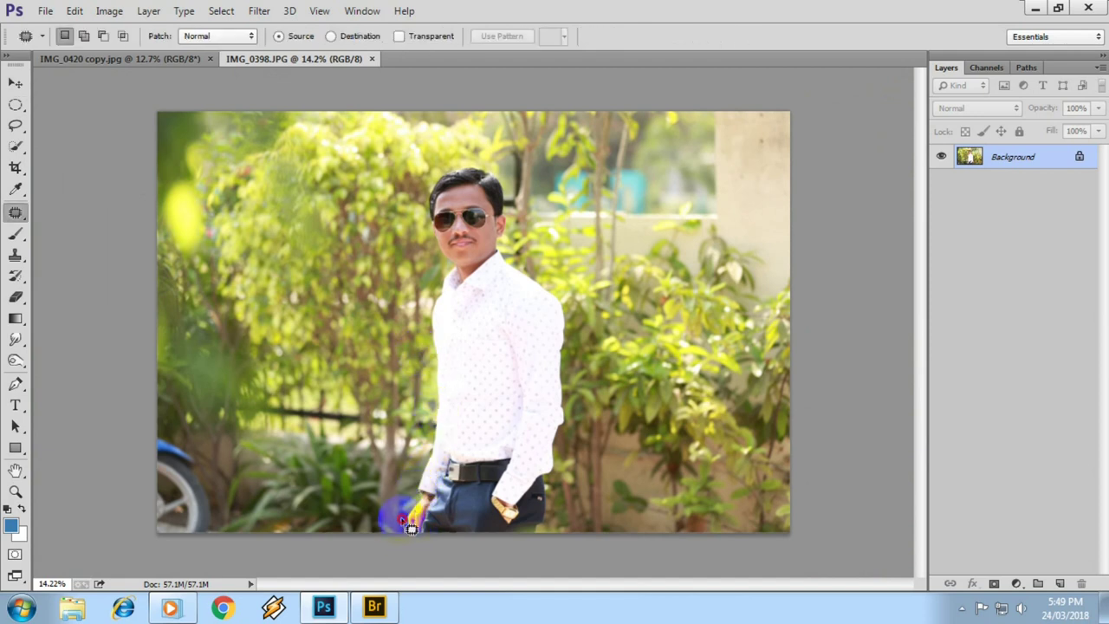
left_click_drag(433, 417, 429, 299)
left_click_drag(436, 238, 435, 195)
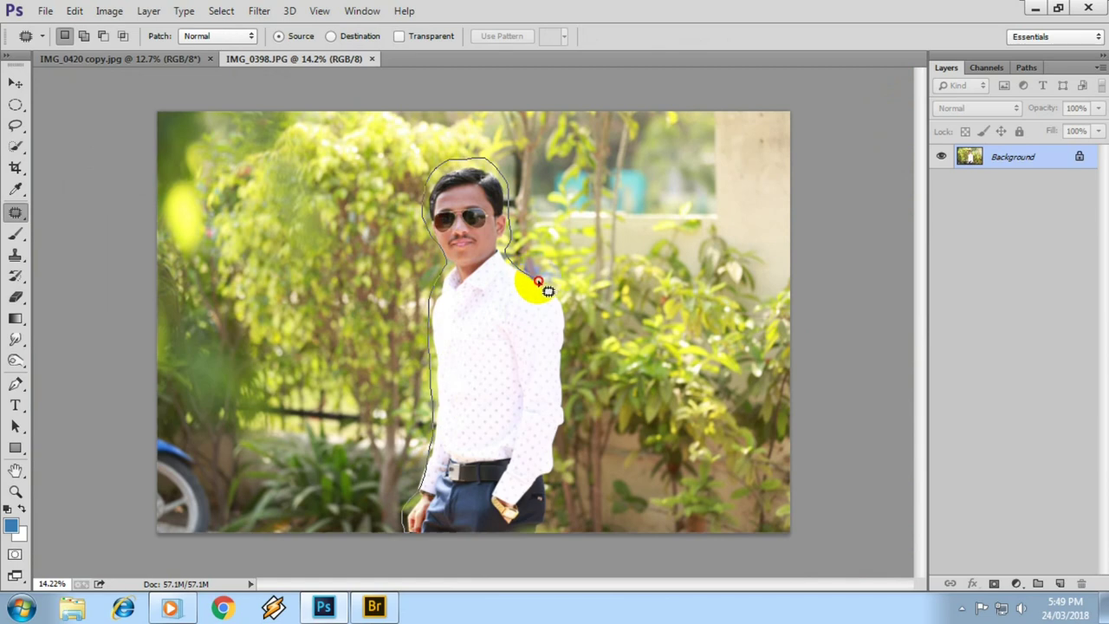
mouse_move(578, 313)
left_mouse_down()
mouse_move(564, 509)
mouse_move(537, 550)
left_mouse_up()
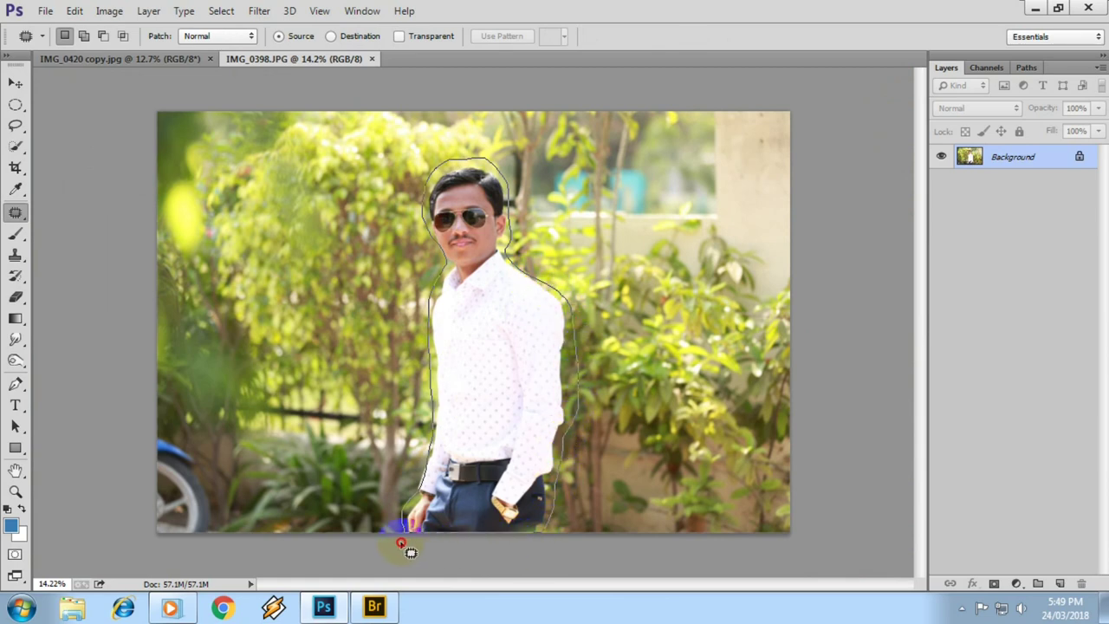
left_click_drag(401, 543, 404, 539)
Open the Fill dialog for the selection, set to Content-Aware.
scroll(540, 290, "up", 2)
scroll(495, 289, "up", 2)
scroll(495, 289, "up", 2)
scroll(502, 298, "up", 1)
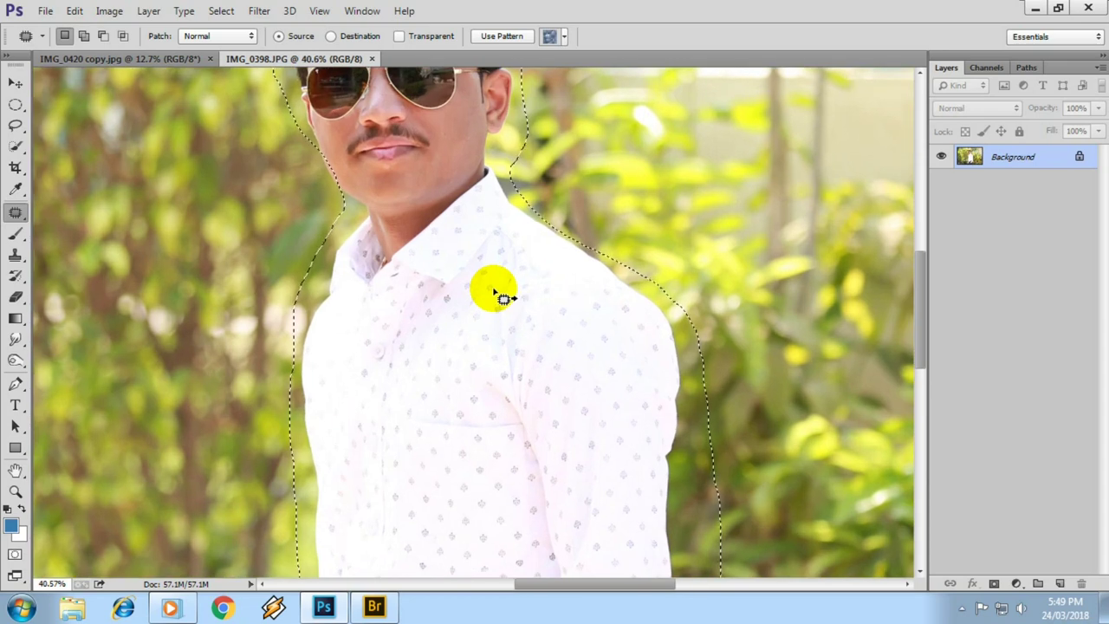
key("shift+BackSpace")
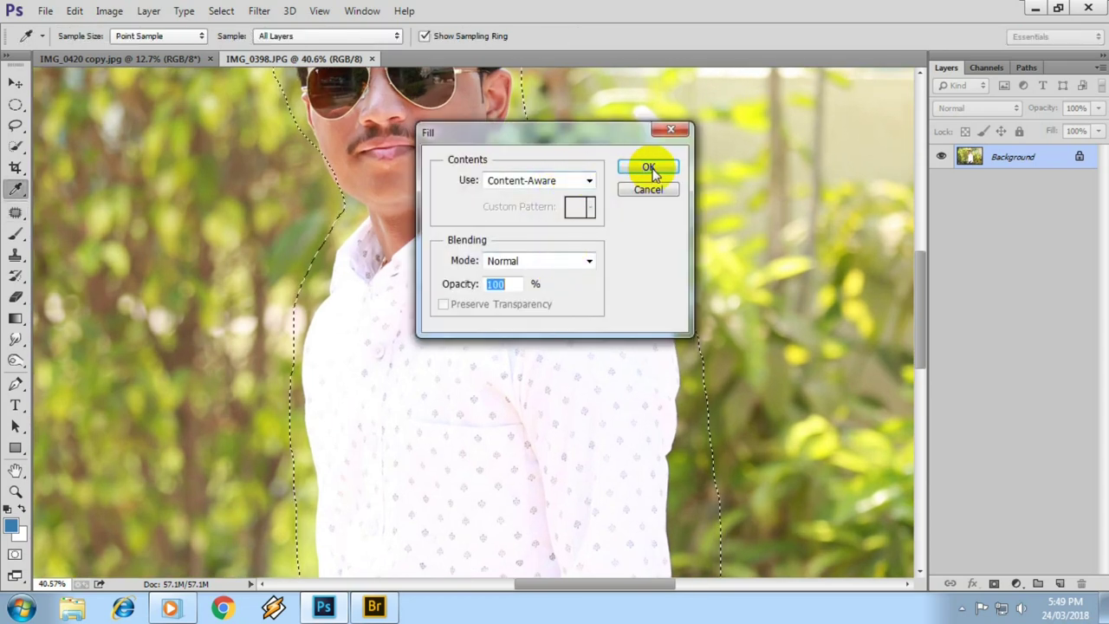
Apply the Content-Aware fill to erase the man, then clear the selection.
left_click(649, 171)
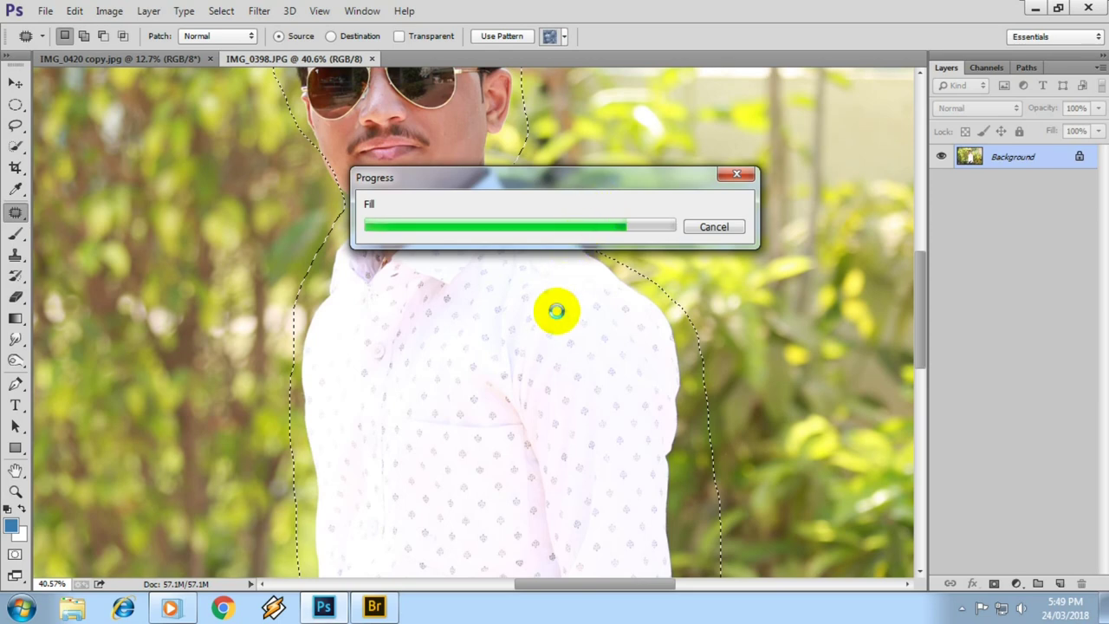
scroll(564, 314, "down", 2)
scroll(554, 307, "down", 2)
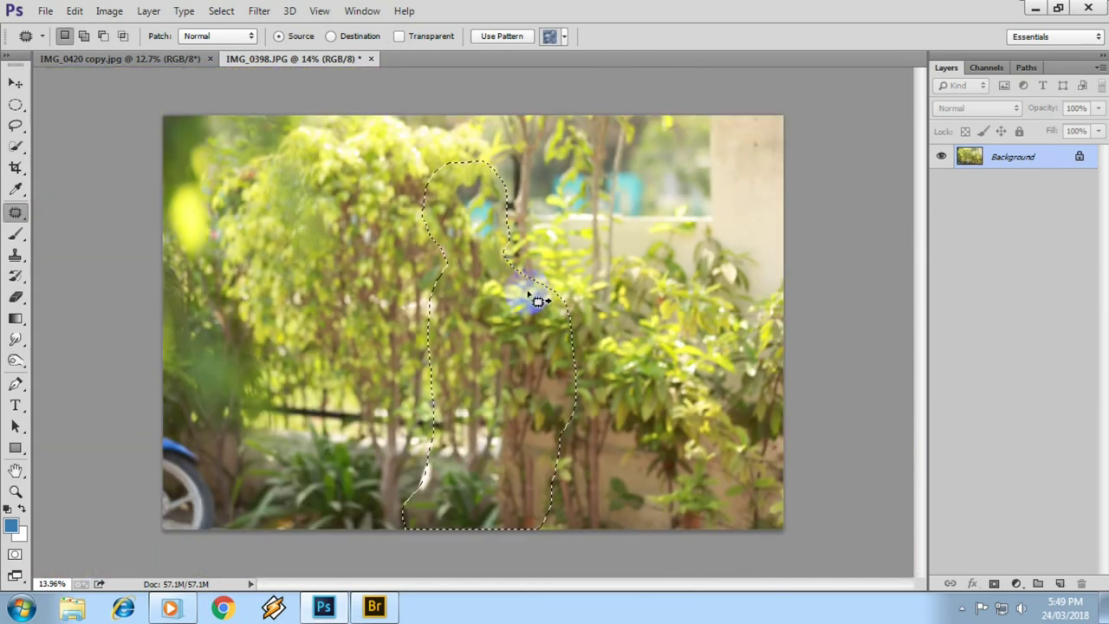
scroll(563, 347, "down", 1)
left_click(565, 378)
scroll(549, 304, "up", 1)
scroll(508, 243, "up", 1)
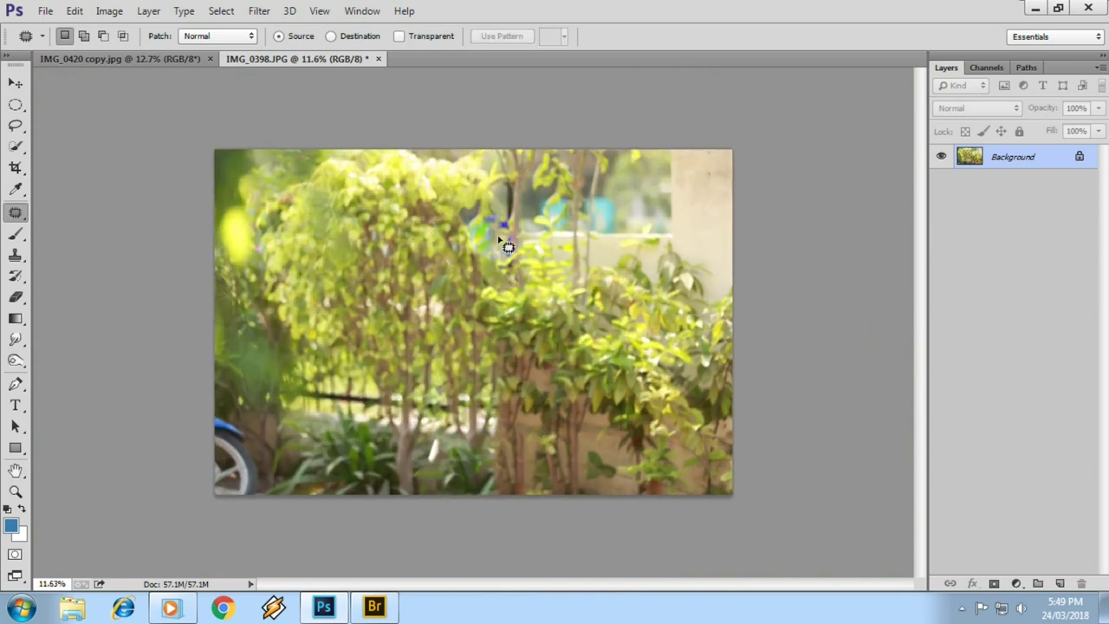
scroll(526, 224, "up", 2)
scroll(537, 221, "down", 2)
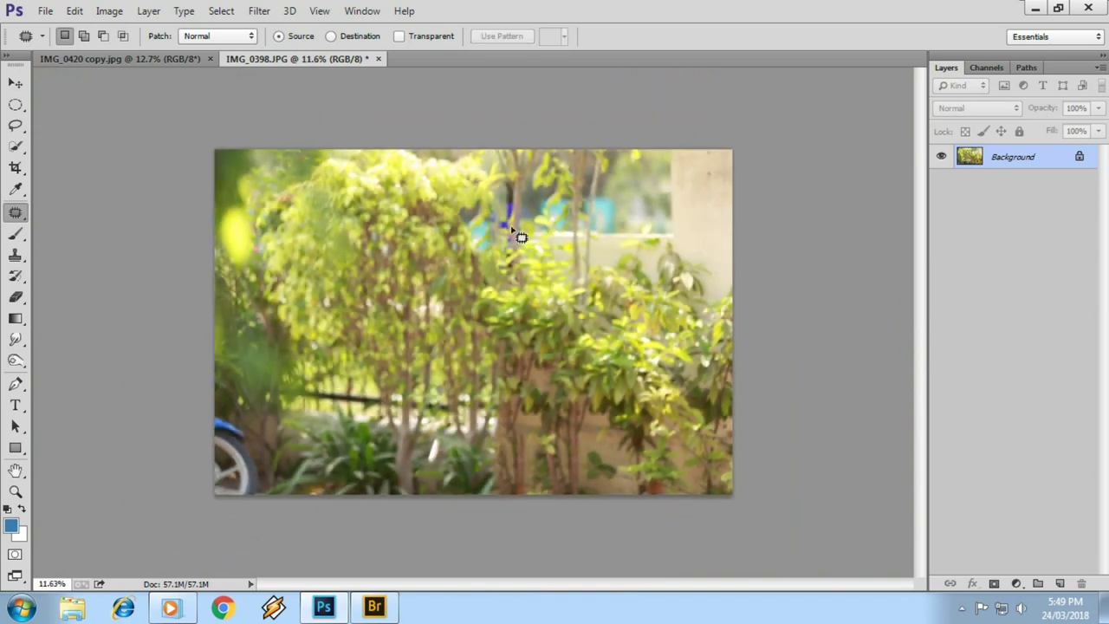
In IMG_0420 copy, load the Work Path outlining the man as a selection.
left_click(86, 57)
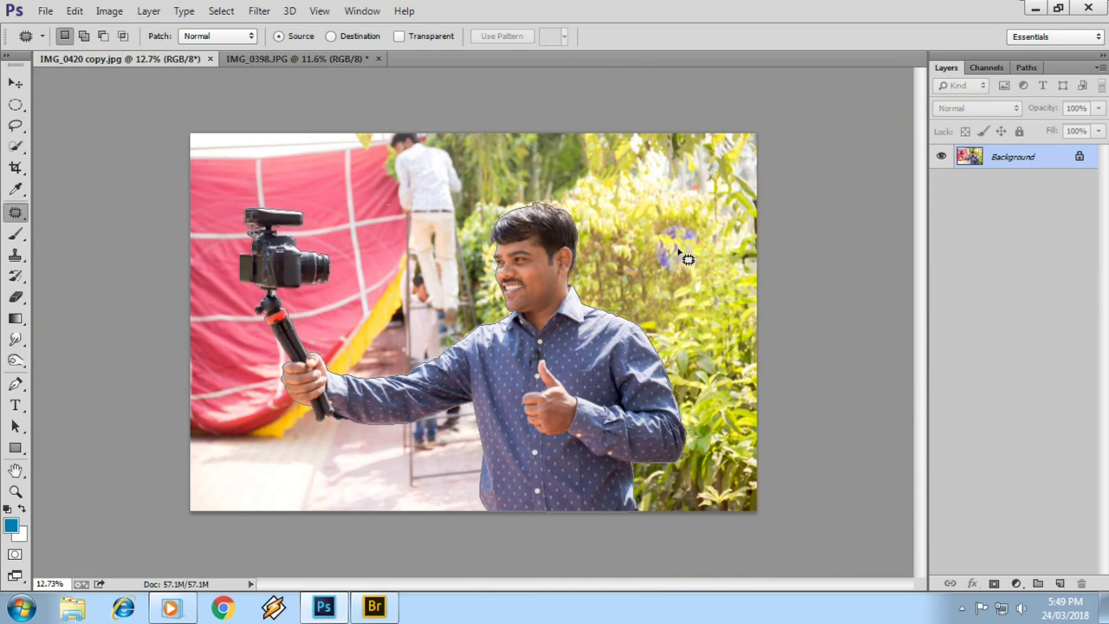
scroll(525, 242, "up", 2)
scroll(525, 277, "up", 3)
scroll(535, 291, "up", 3)
scroll(535, 290, "up", 1)
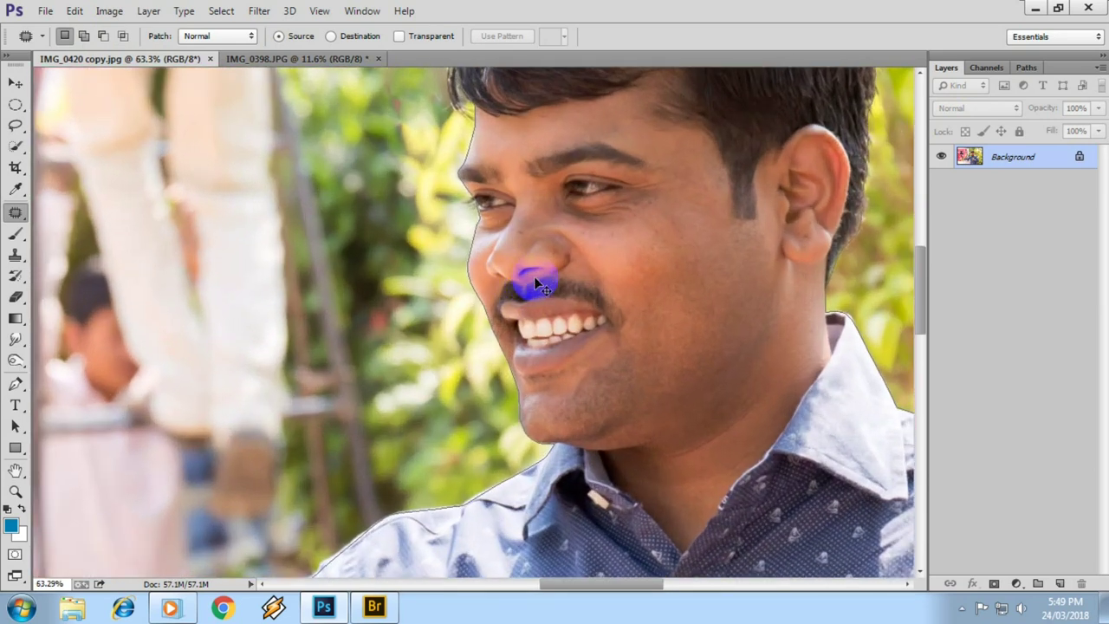
left_click(1026, 67)
left_click(970, 85)
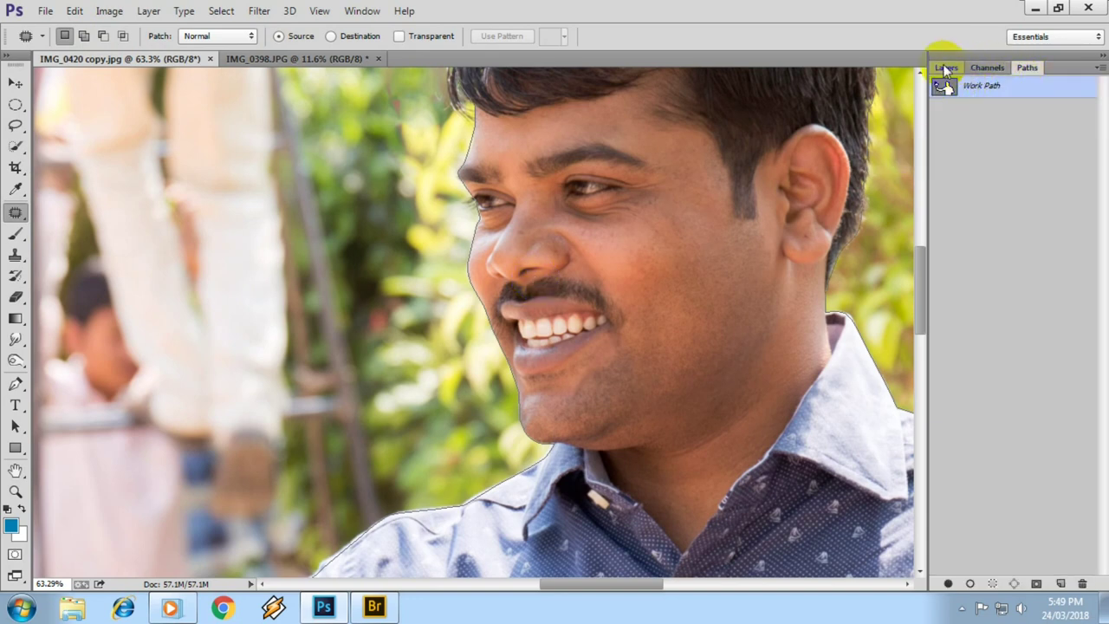
left_click(946, 66)
scroll(644, 302, "down", 2)
scroll(588, 314, "down", 3)
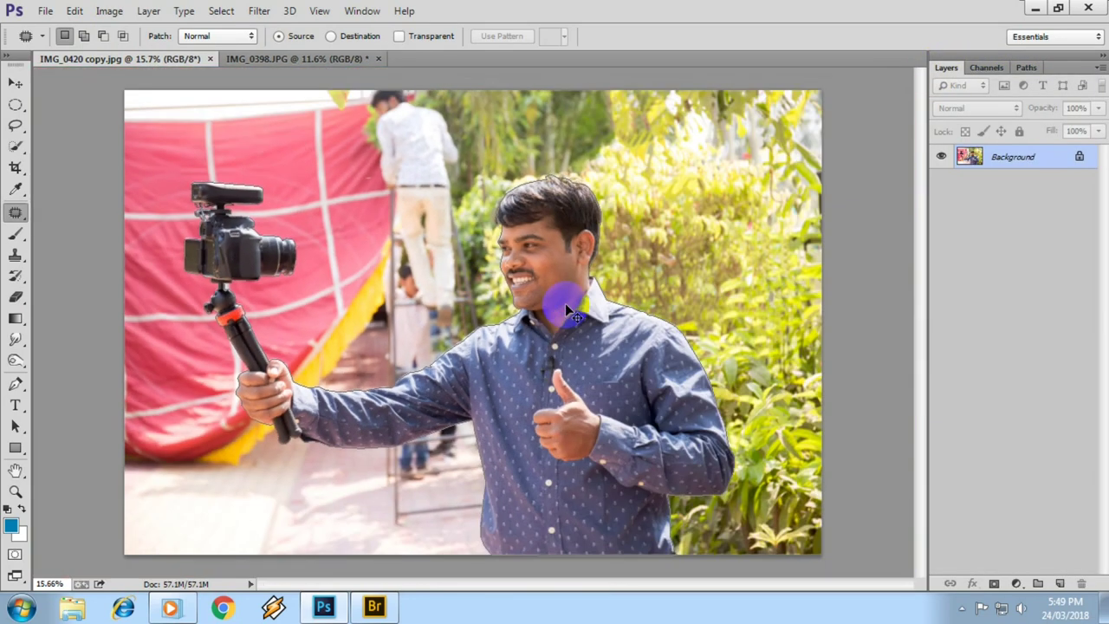
key("ctrl+Return")
Feather the selection by 2 px and copy it onto a new Layer 1.
key("m")
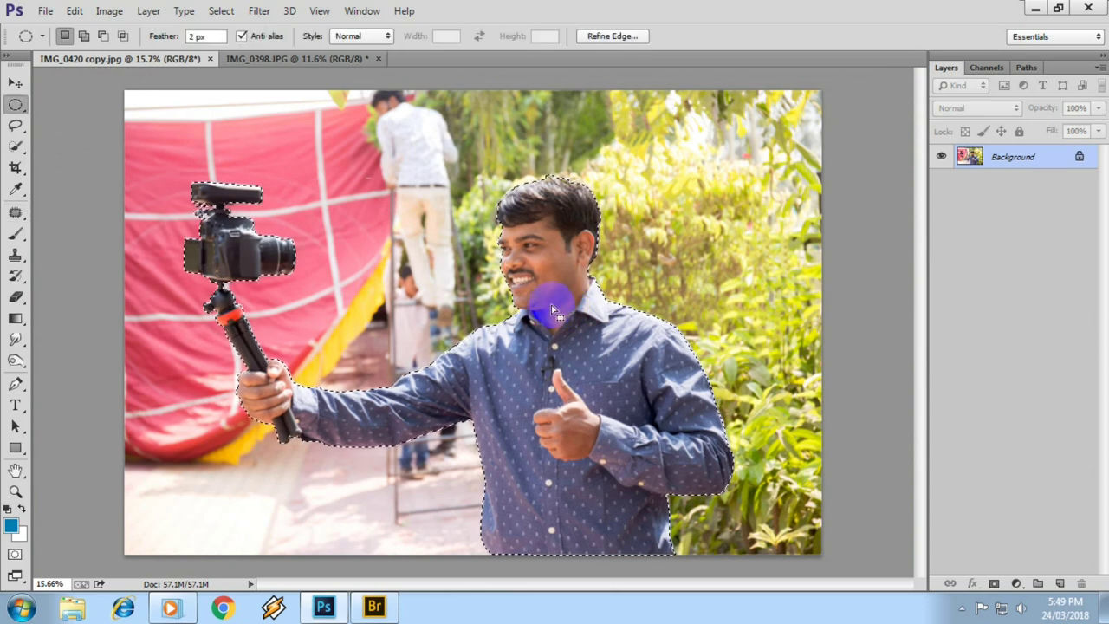
right_click(531, 276)
left_click(570, 286)
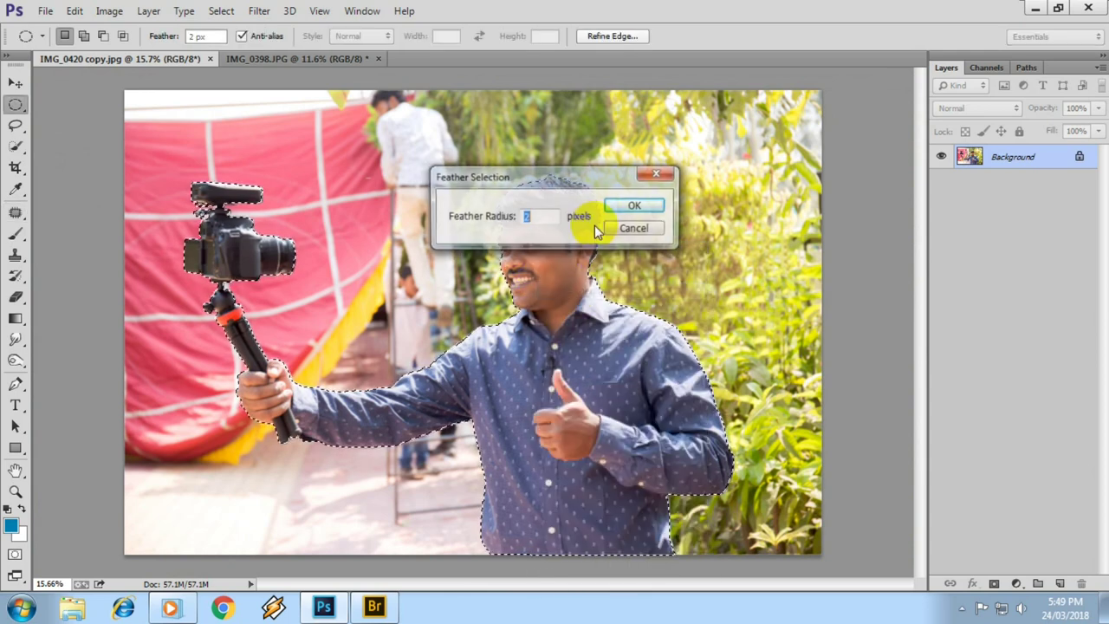
left_click(638, 207)
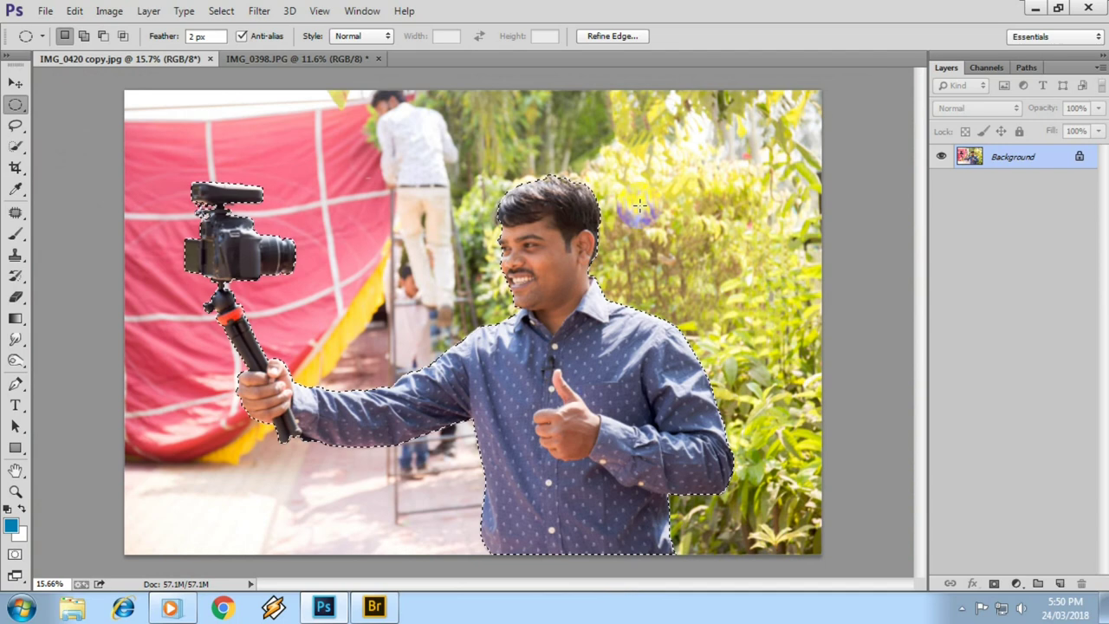
scroll(524, 277, "up", 2)
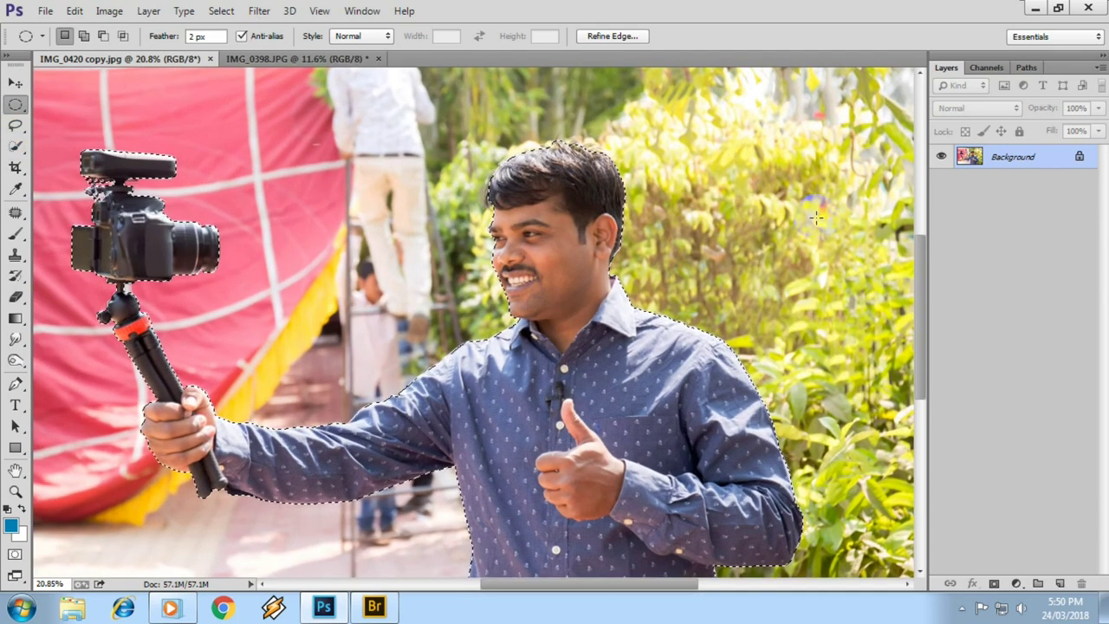
key("ctrl+j")
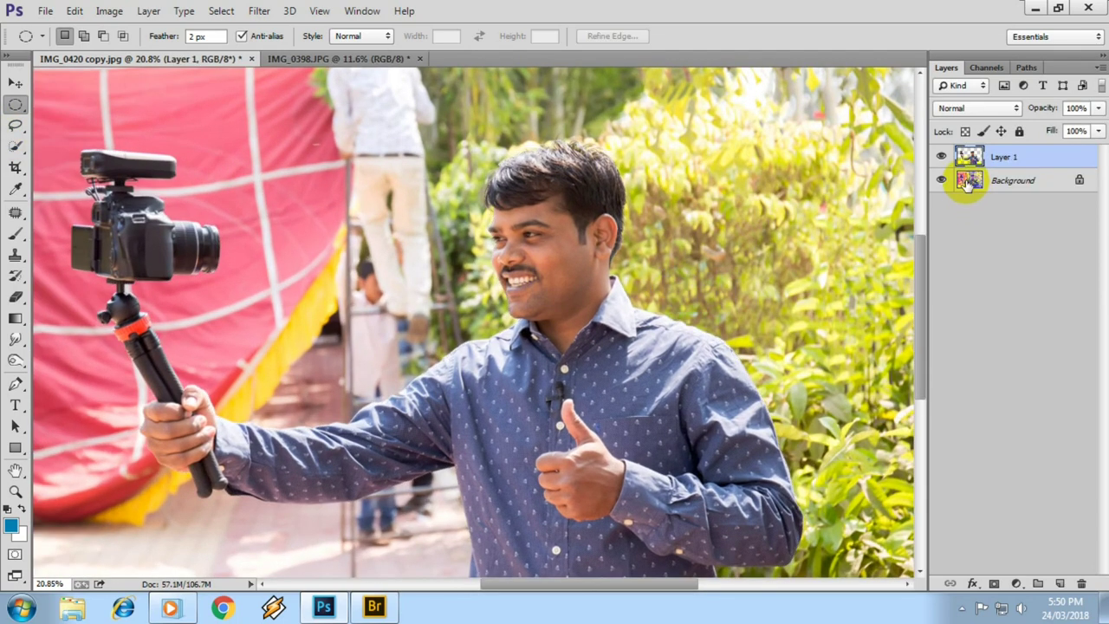
key("ctrl+0")
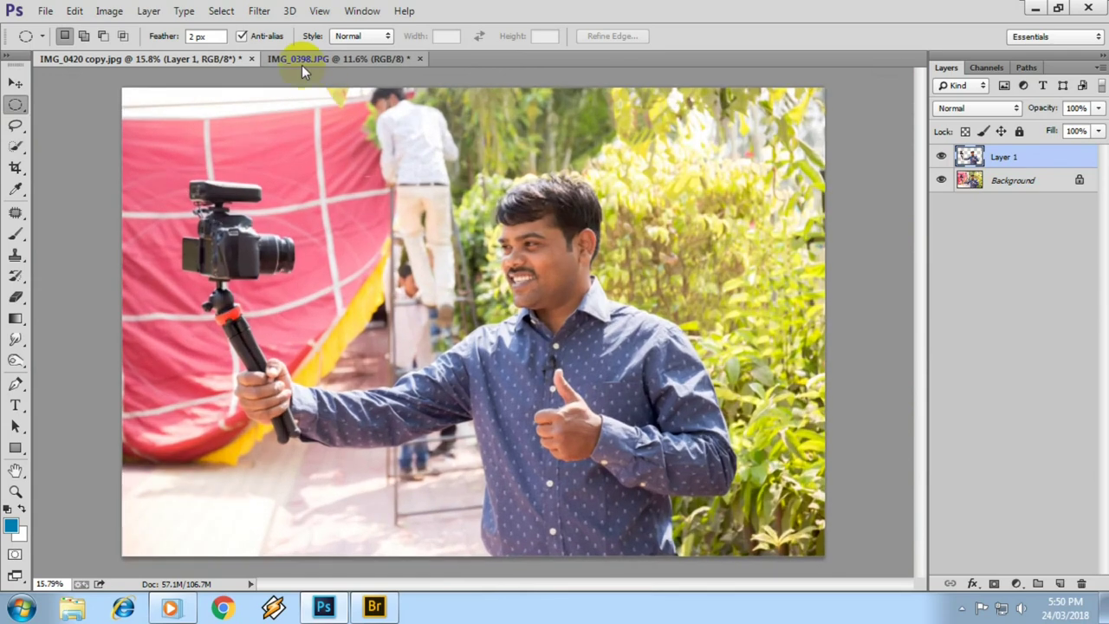
Drag the whole IMG_0398 garden image into IMG_0420 copy as Layer 2, accepting the profile mismatch.
left_click(302, 63)
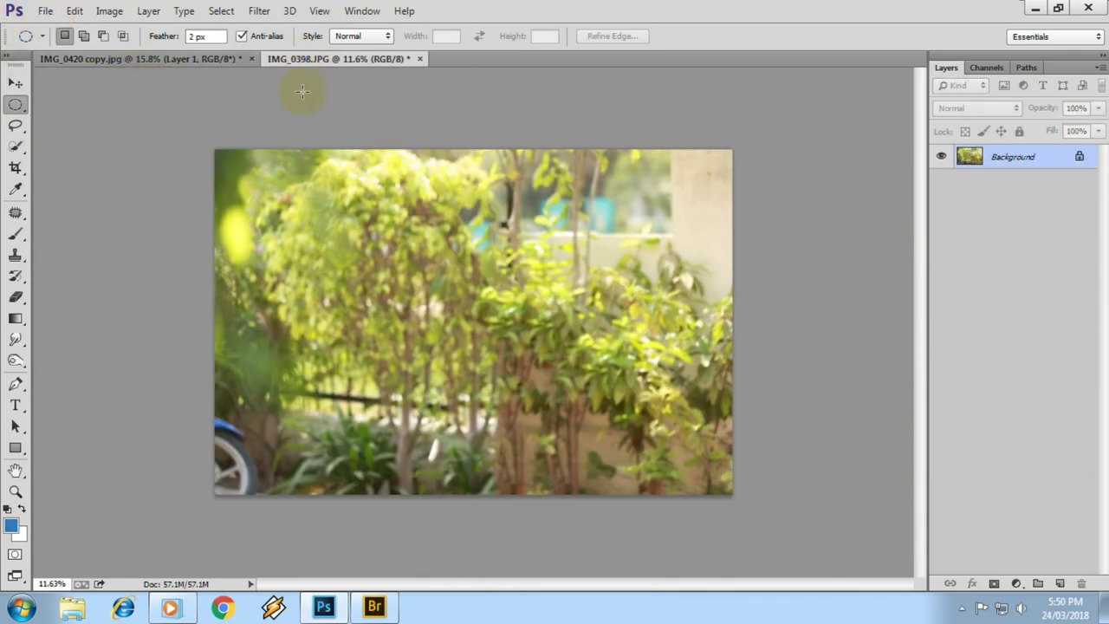
left_click(14, 82)
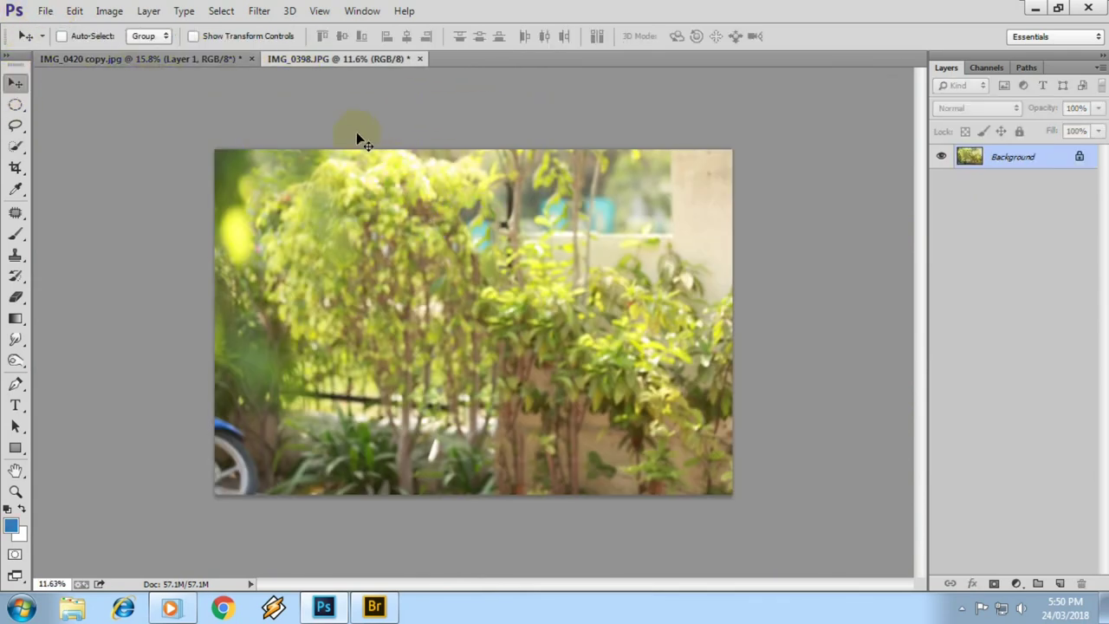
key("ctrl+a")
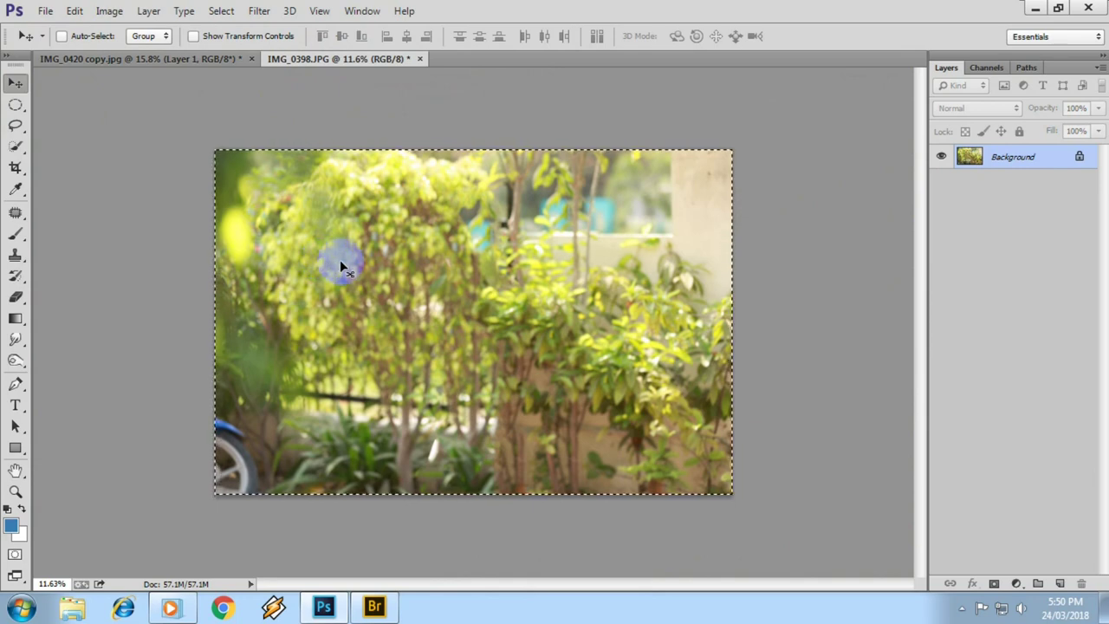
left_click_drag(342, 269, 983, 194)
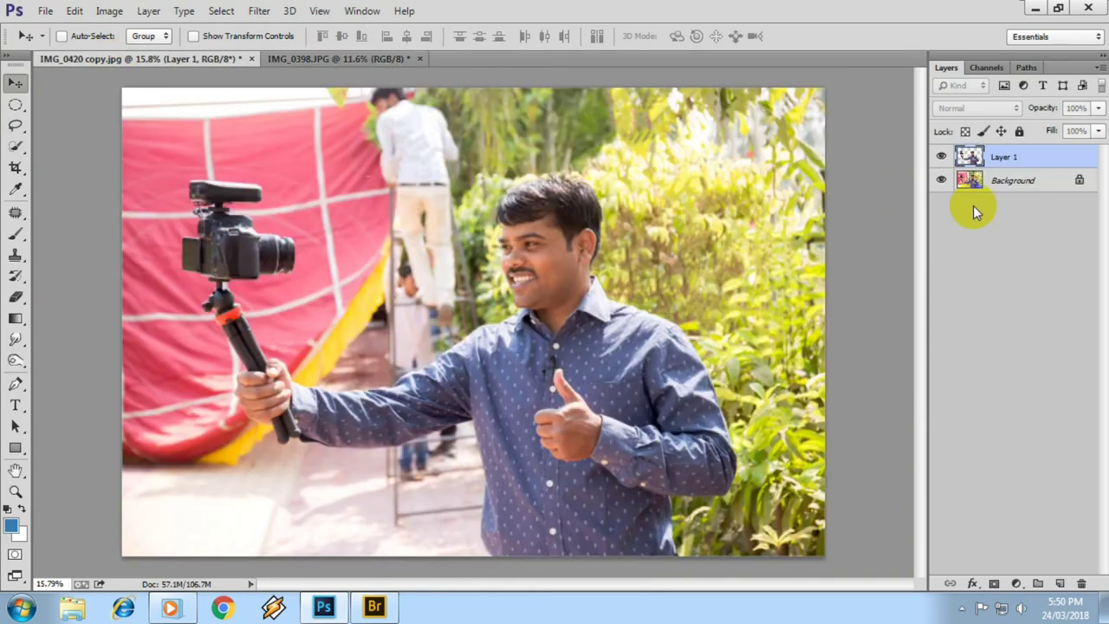
left_click_drag(983, 195, 502, 258)
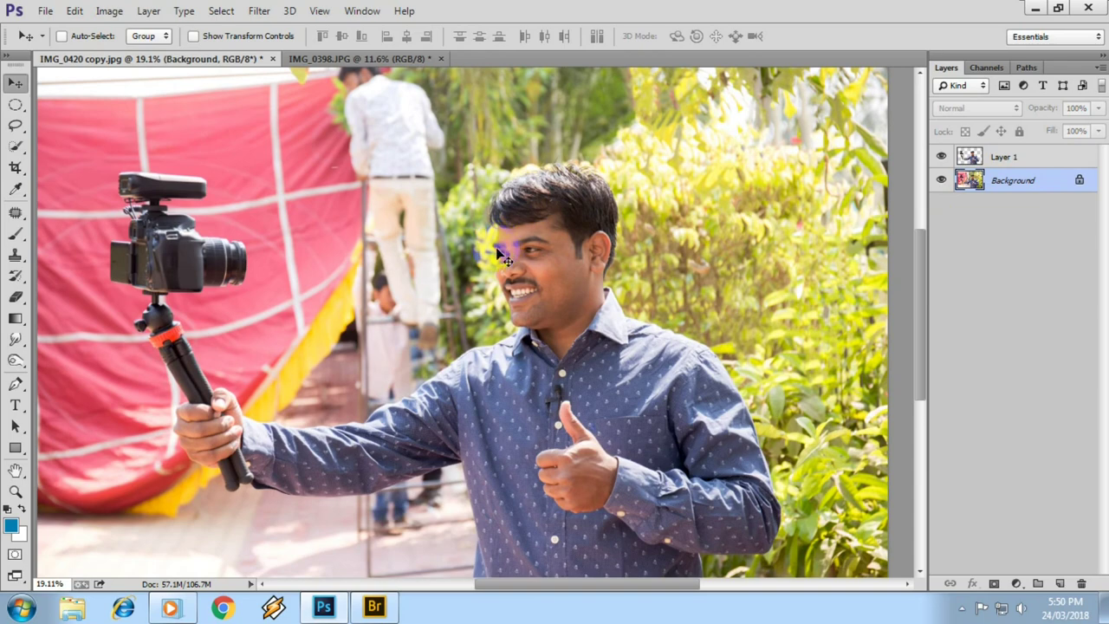
left_click(622, 288)
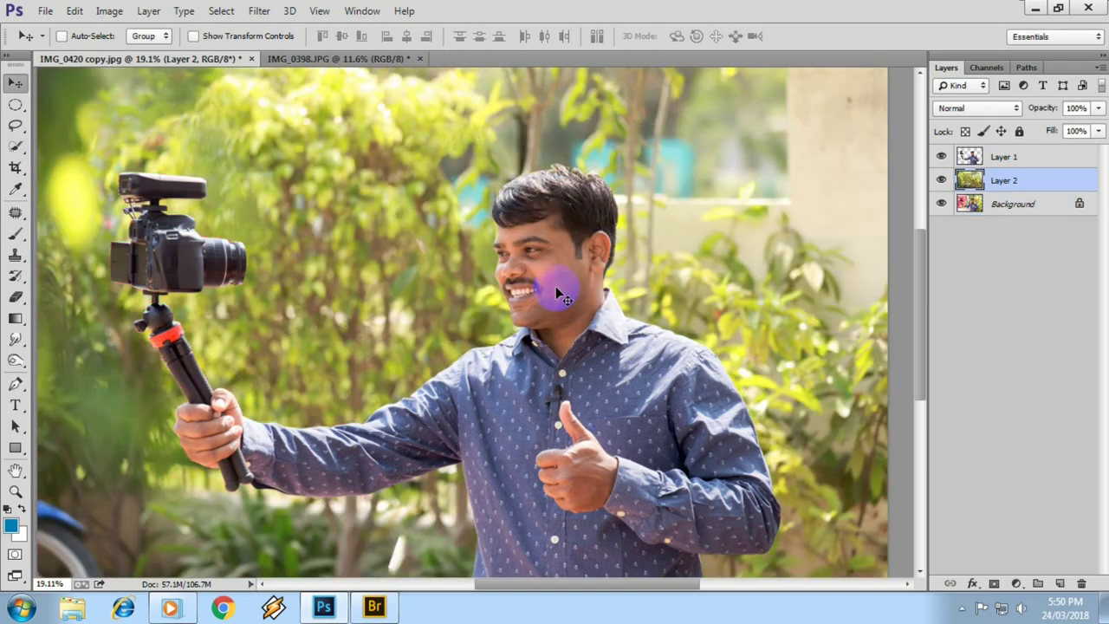
scroll(541, 287, "down", 2)
scroll(542, 288, "up", 1)
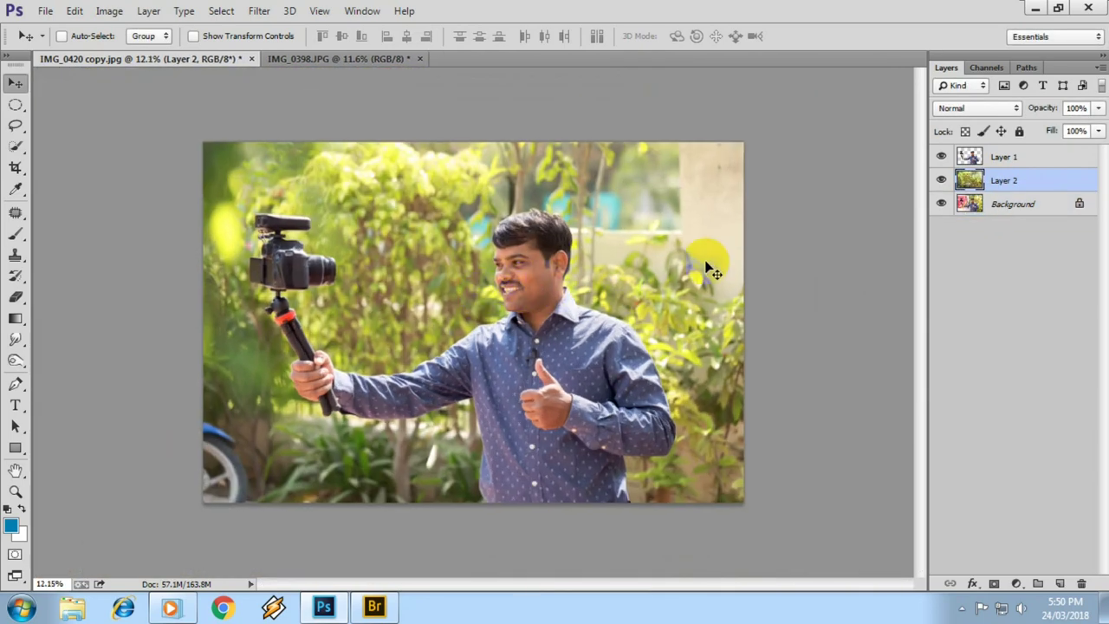
scroll(589, 268, "up", 1)
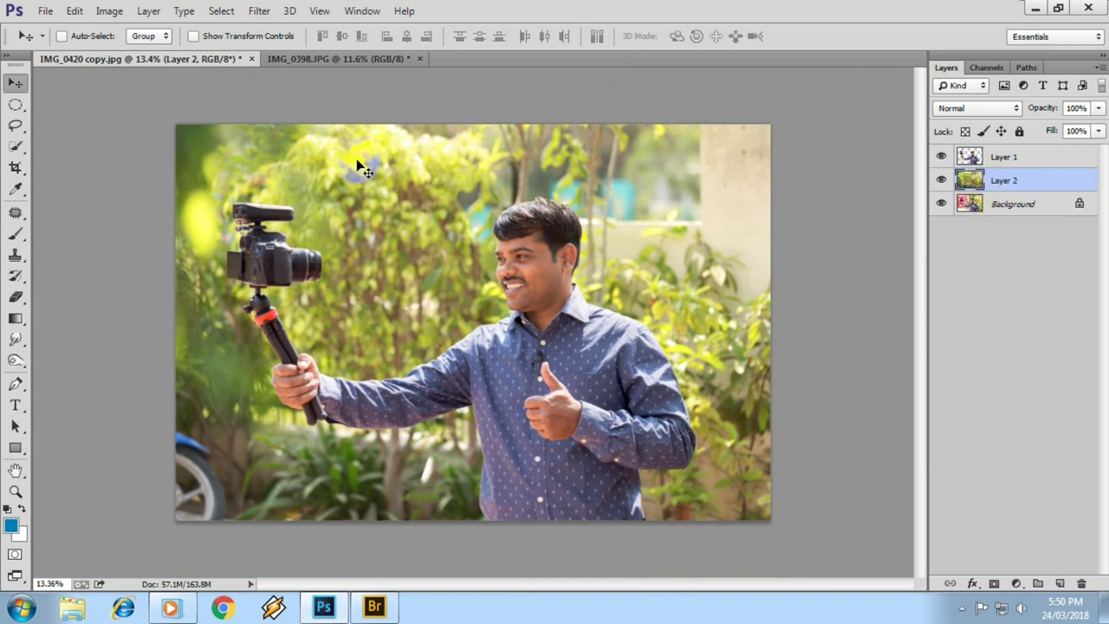
left_click(258, 11)
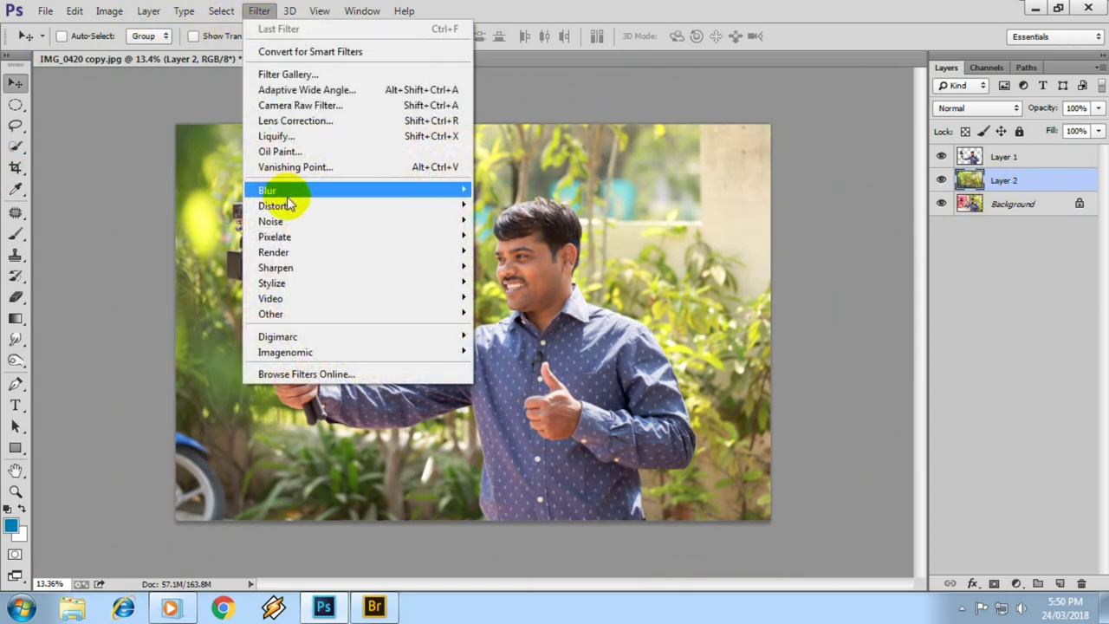
mouse_move(266, 189)
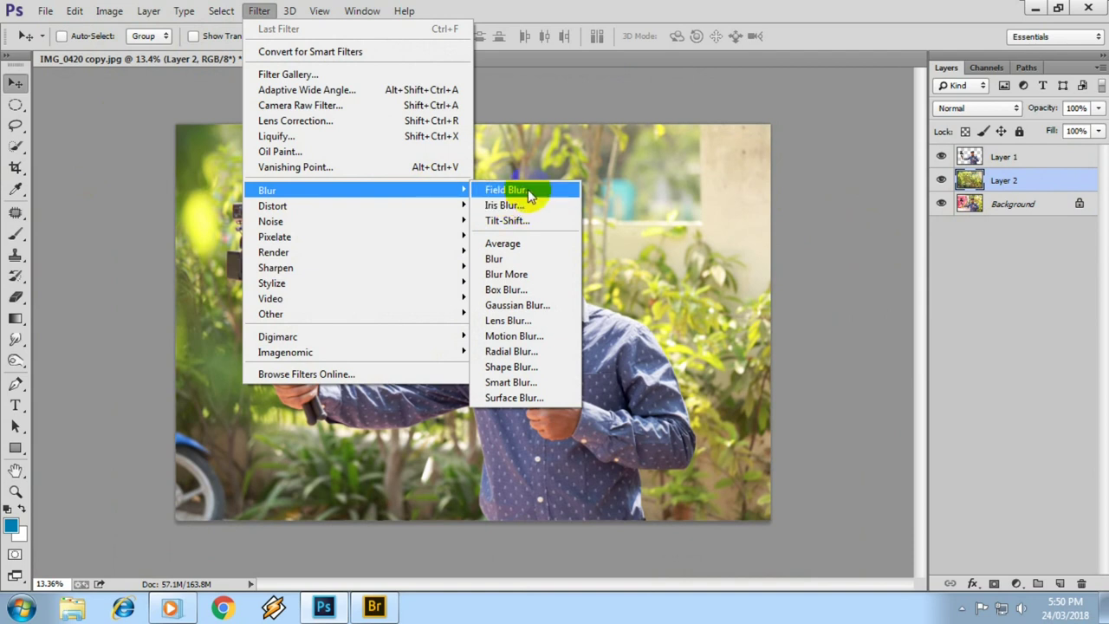
Apply a strong Field Blur to the garden layer with light bokeh and 32% bokeh colour.
left_click(528, 194)
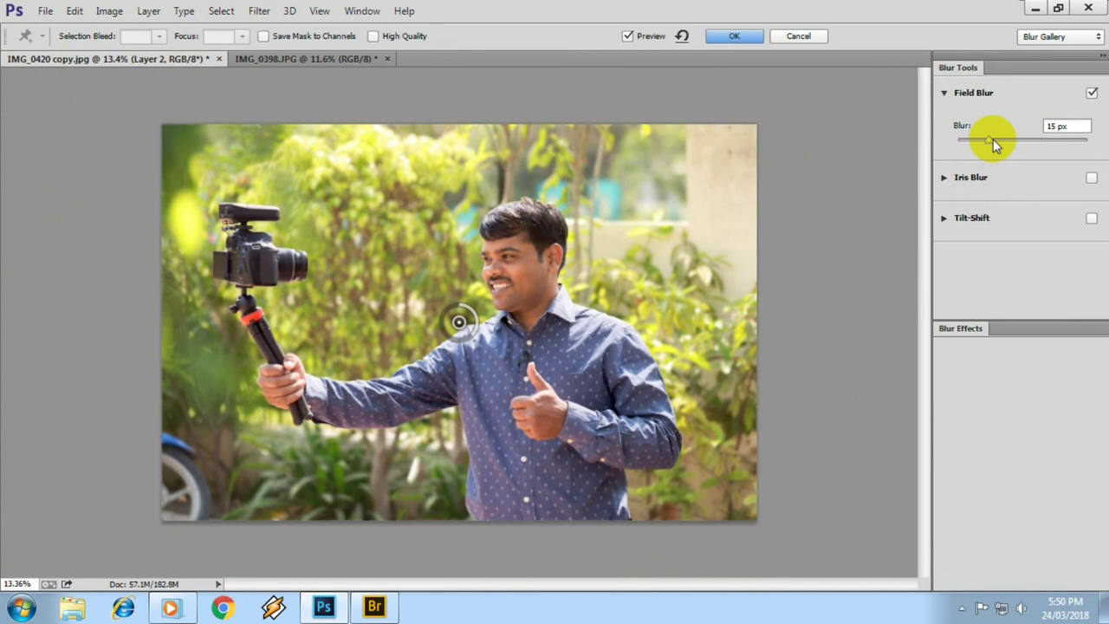
mouse_move(993, 140)
left_mouse_down()
mouse_move(1031, 144)
mouse_move(1020, 146)
left_mouse_up()
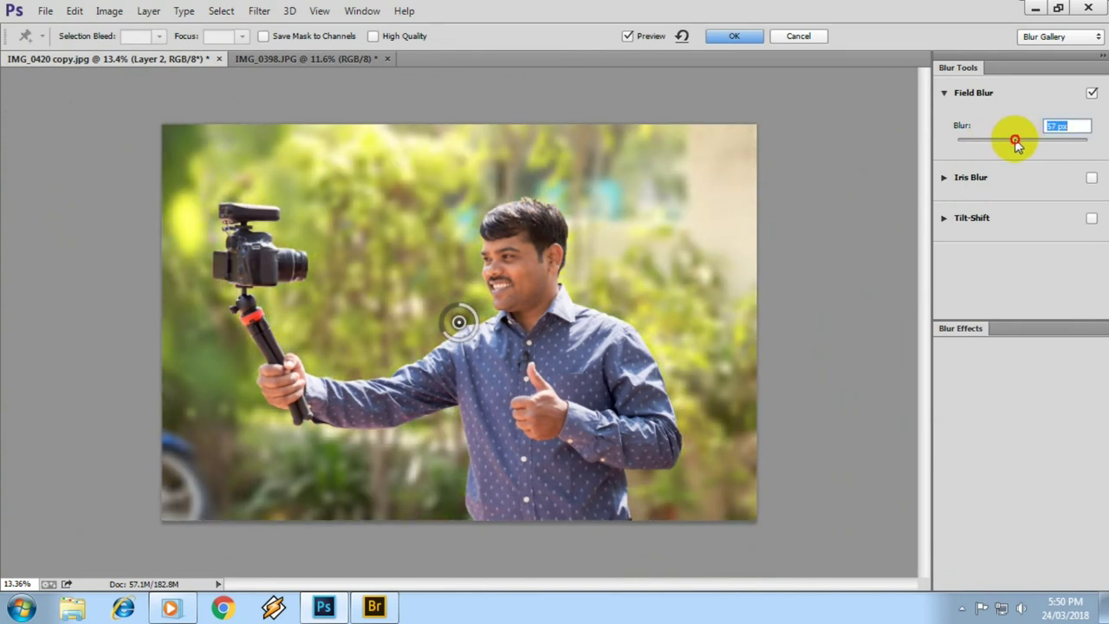
left_click(955, 329)
mouse_move(948, 384)
left_mouse_down()
mouse_move(1011, 389)
mouse_move(989, 396)
left_mouse_up()
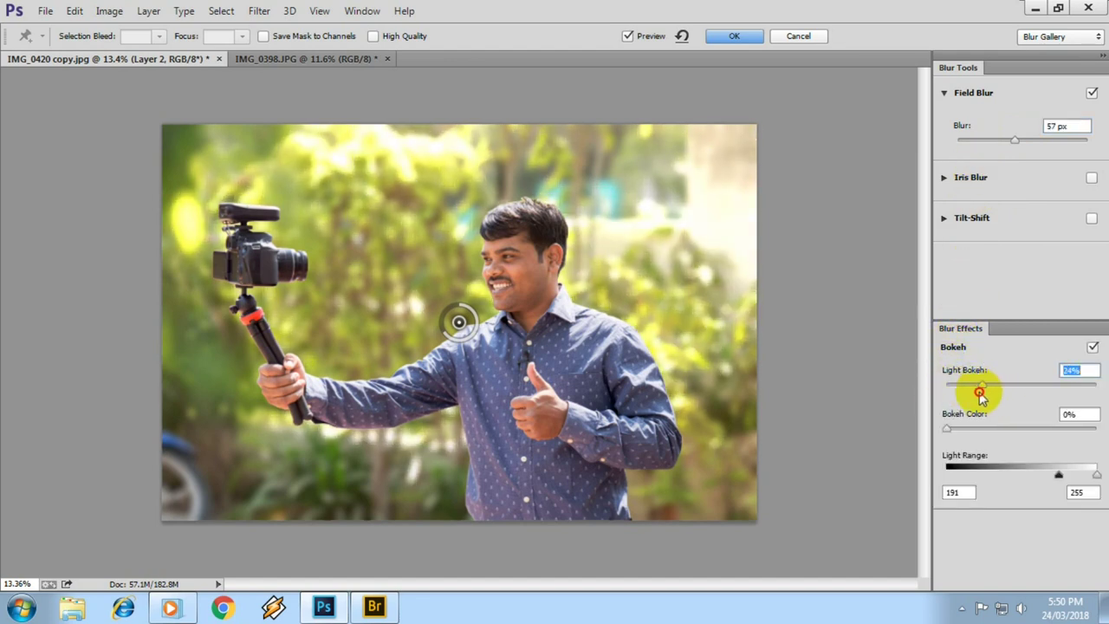
mouse_move(989, 396)
left_mouse_down()
mouse_move(970, 396)
mouse_move(994, 436)
mouse_move(1005, 428)
mouse_move(953, 433)
mouse_move(1014, 440)
mouse_move(994, 433)
left_mouse_up()
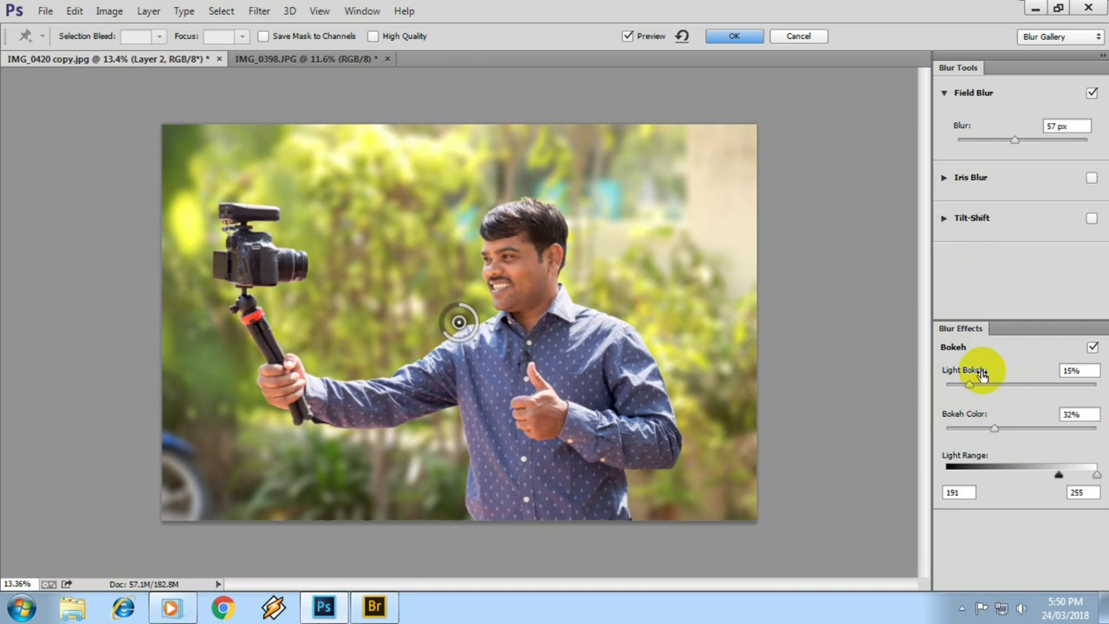
left_click_drag(970, 387, 973, 390)
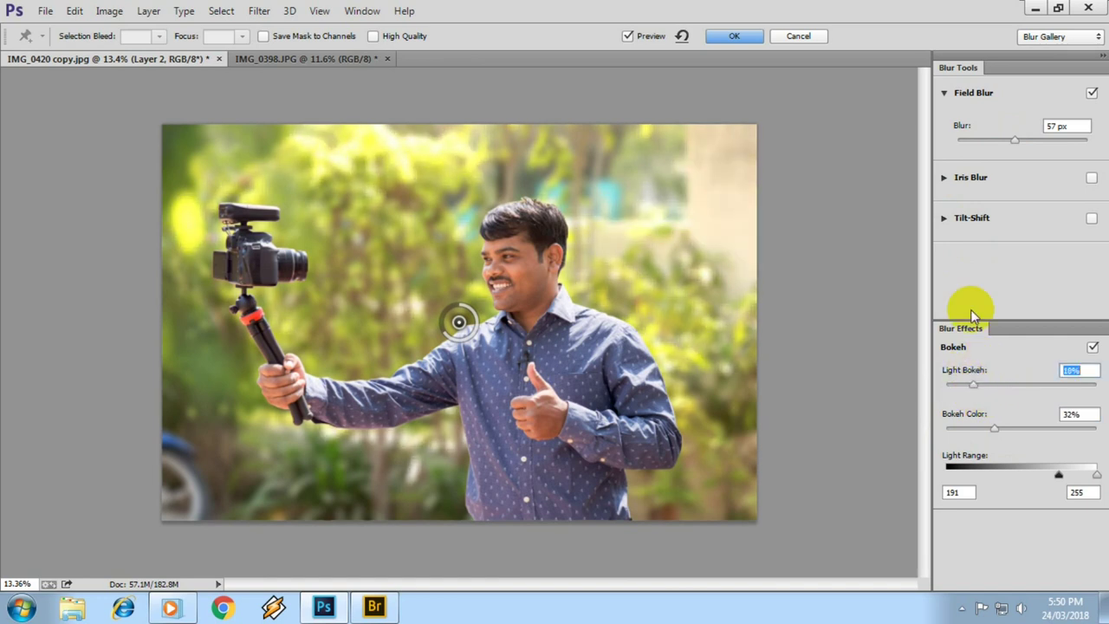
mouse_move(1021, 144)
left_mouse_down()
mouse_move(1032, 148)
mouse_move(1017, 149)
left_mouse_up()
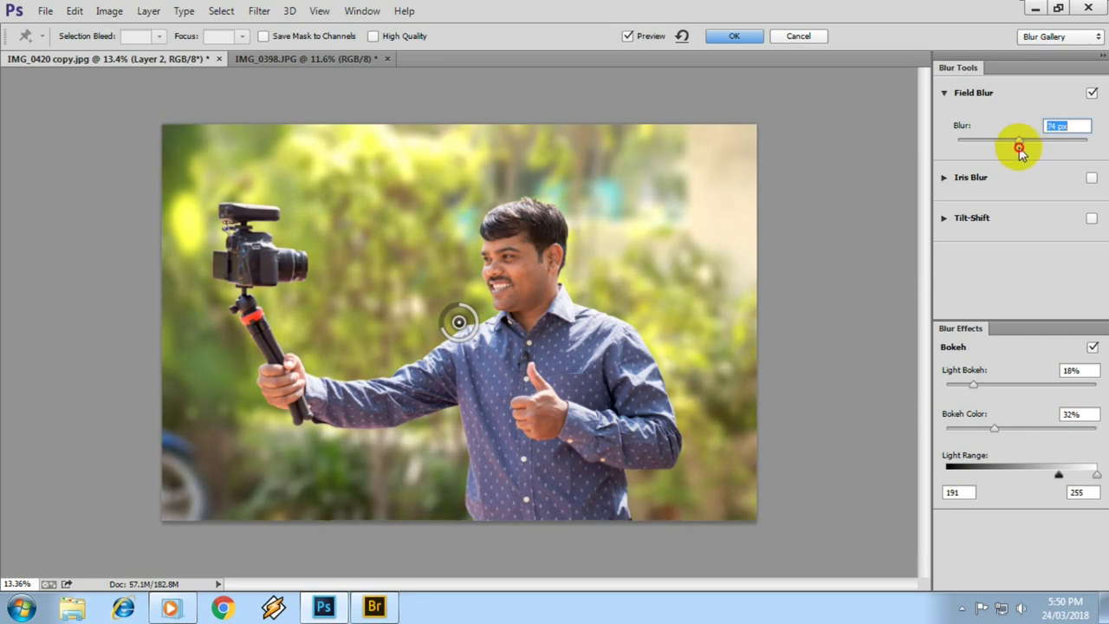
left_click(734, 36)
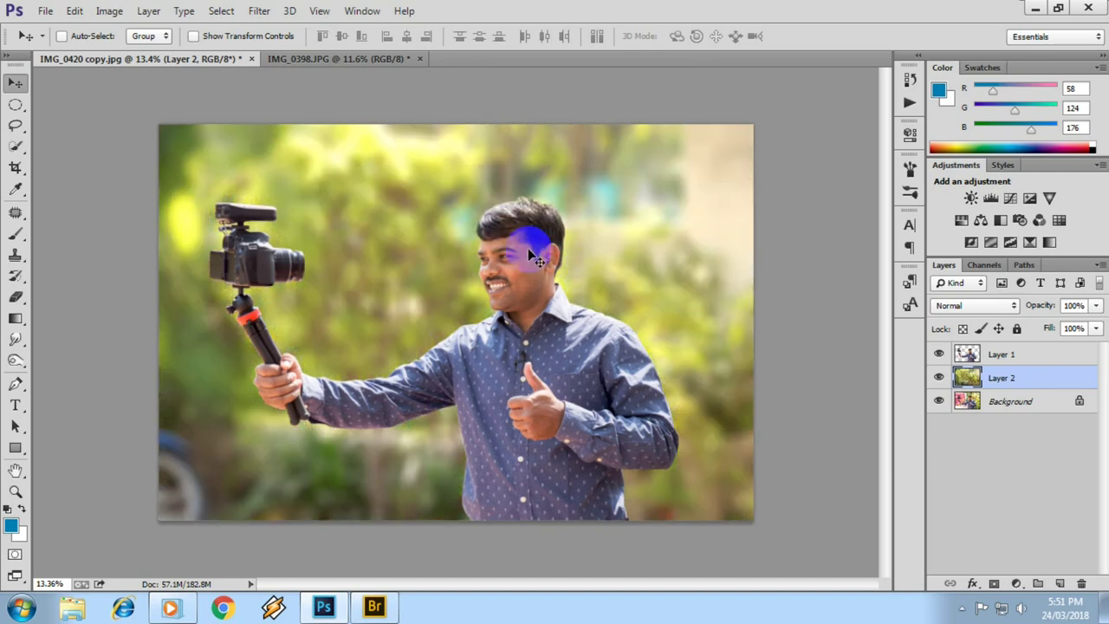
Add a layer mask to the blurred garden Layer 2.
scroll(520, 240, "up", 3, "alt")
scroll(537, 251, "up", 2, "alt")
scroll(529, 264, "up", 2, "alt")
scroll(511, 249, "down", 2, "alt")
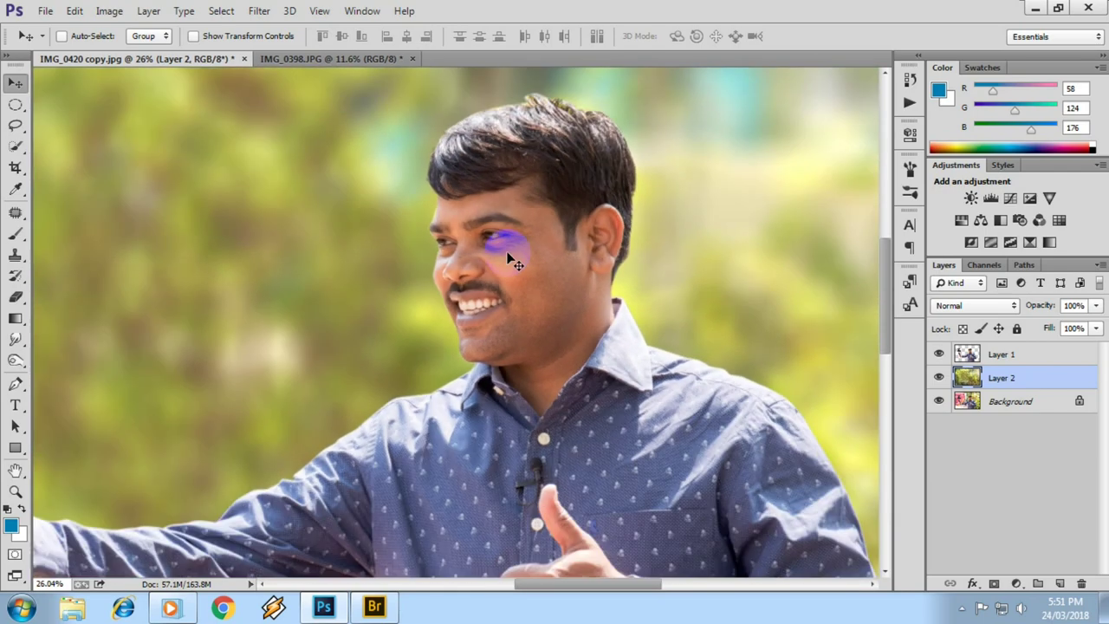
scroll(407, 169, "up", 3, "alt")
scroll(487, 238, "down", 1, "alt")
scroll(495, 139, "down", 1, "alt")
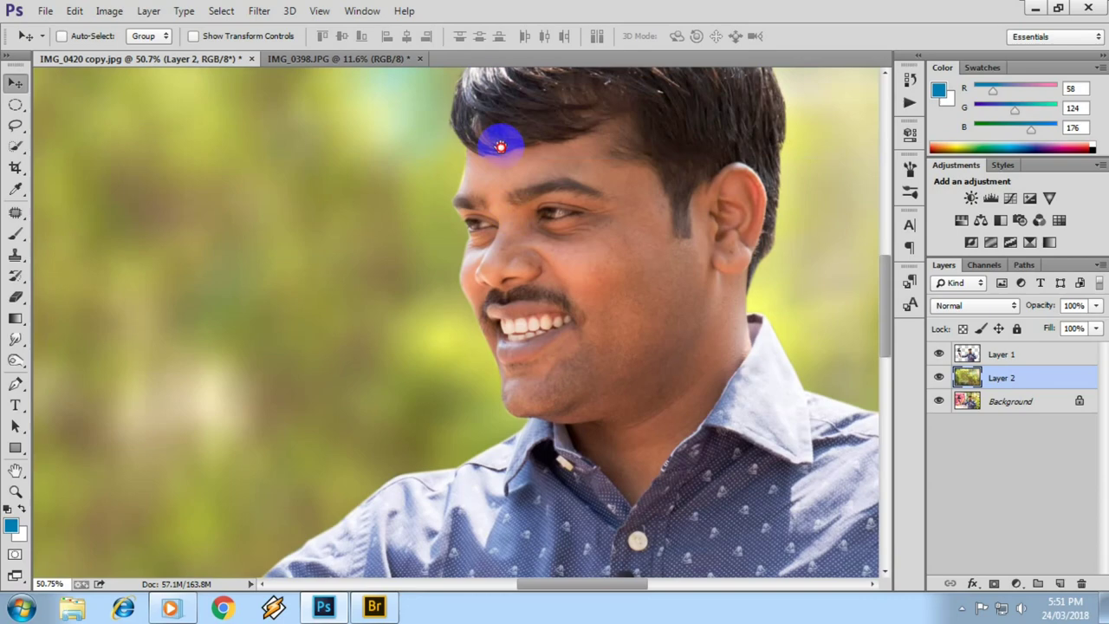
scroll(487, 240, "up", 3, "alt")
scroll(490, 234, "up", 2, "alt")
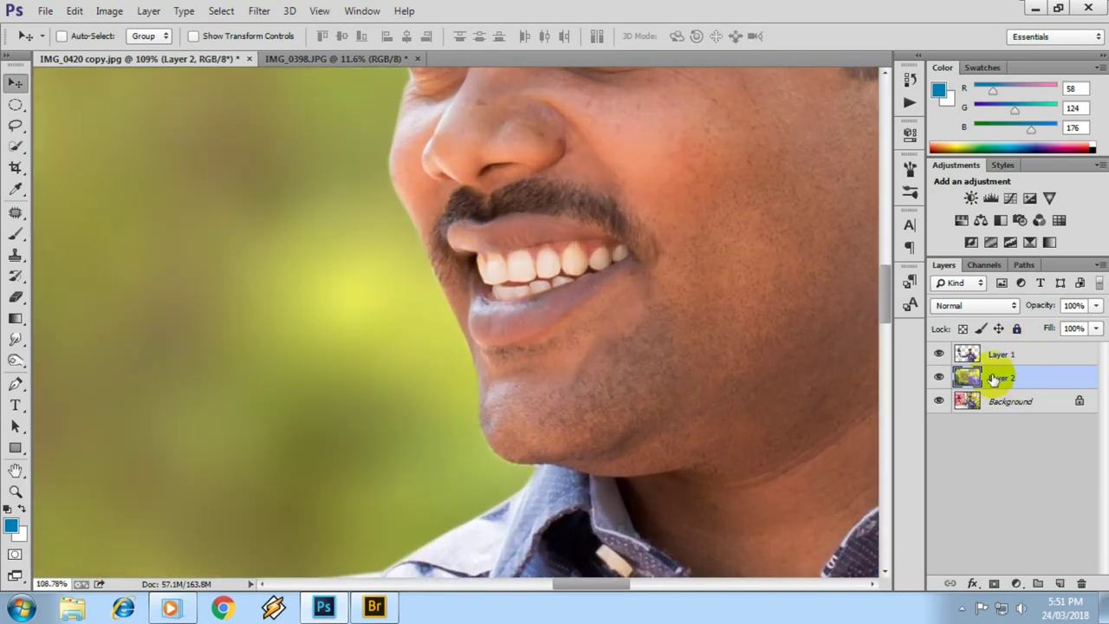
left_click(1002, 586)
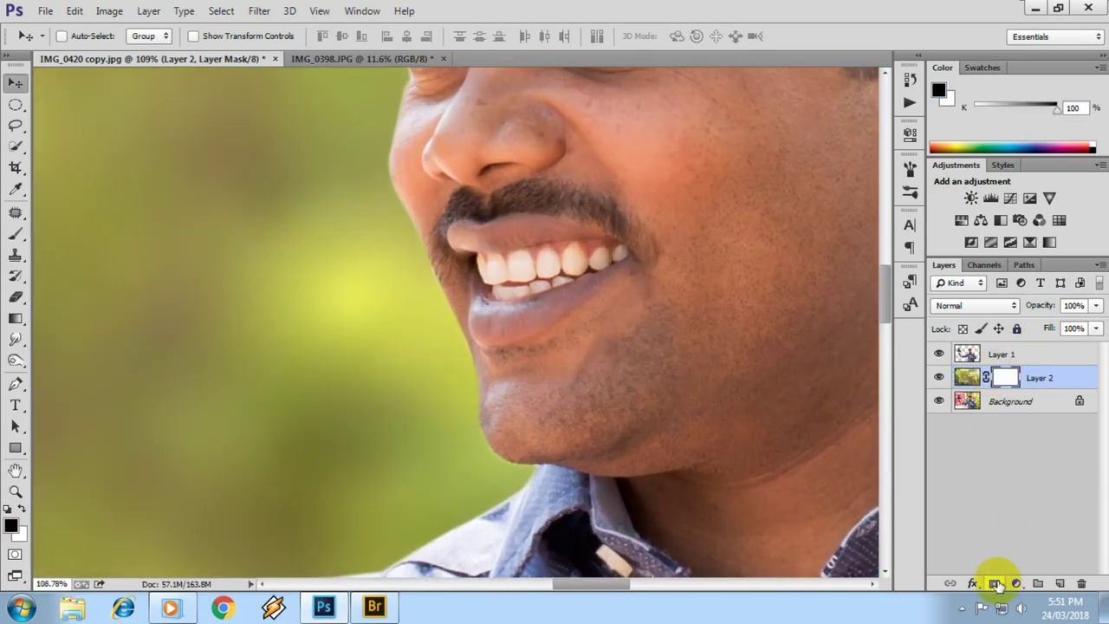
Paint black on Layer 2's mask around the man's head with the Brush tool.
scroll(700, 354, "down", 3, "alt")
scroll(658, 286, "down", 4, "alt")
scroll(564, 273, "down", 1, "alt")
scroll(472, 286, "up", 2, "alt")
key("b")
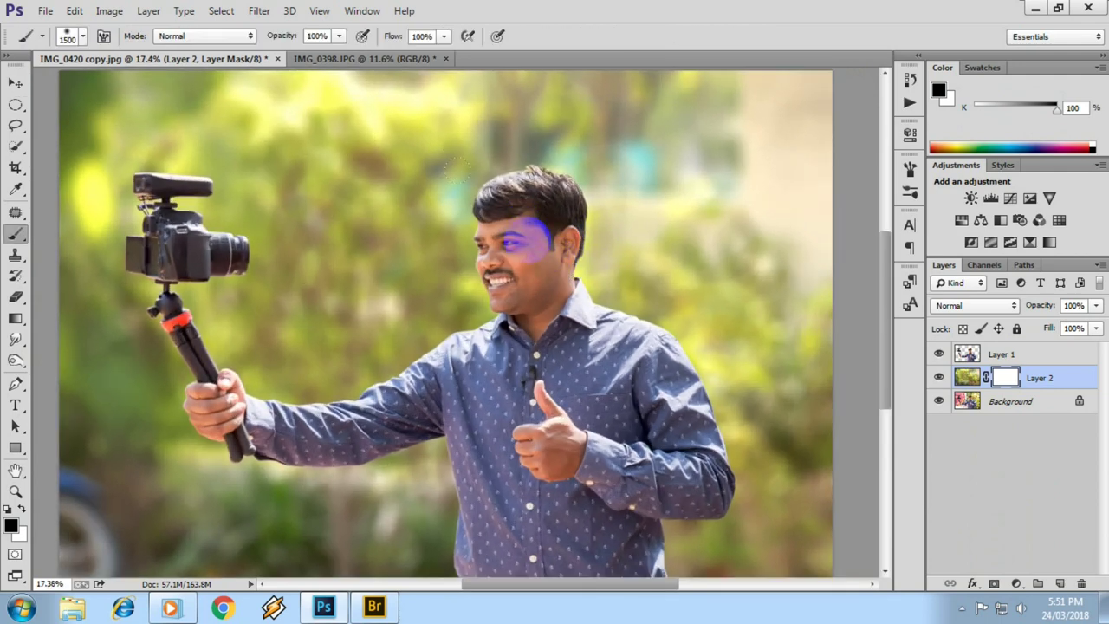
left_click_drag(519, 238, 563, 244)
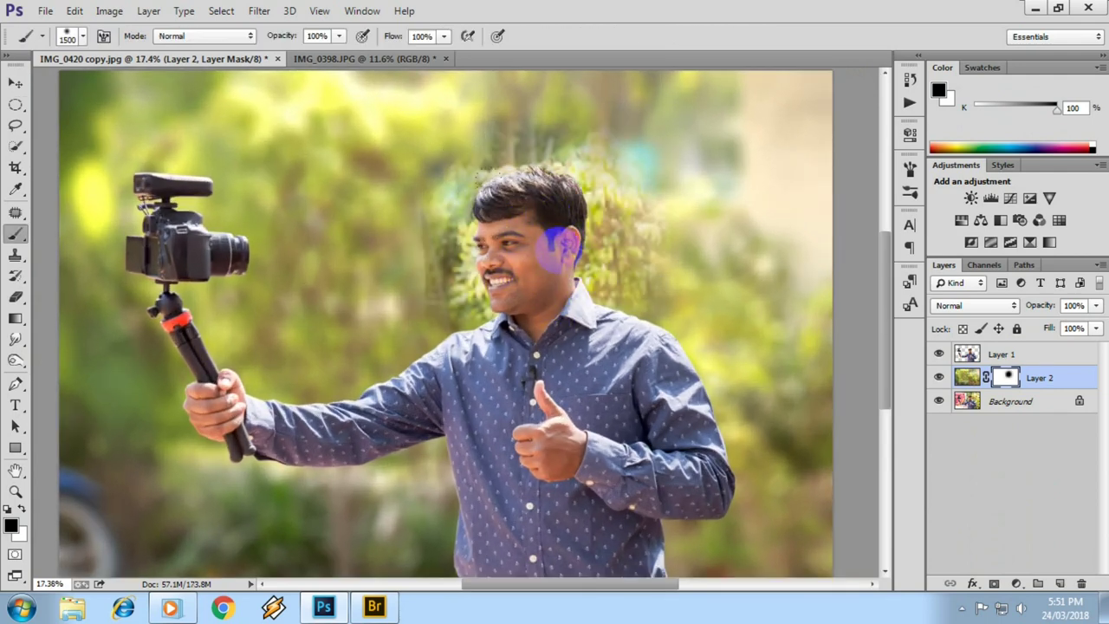
Enlarge the brush and mask out the blur over the right bushes, background, ground and shoulder.
scroll(573, 291, "down", 1, "alt")
scroll(593, 325, "down", 1, "alt")
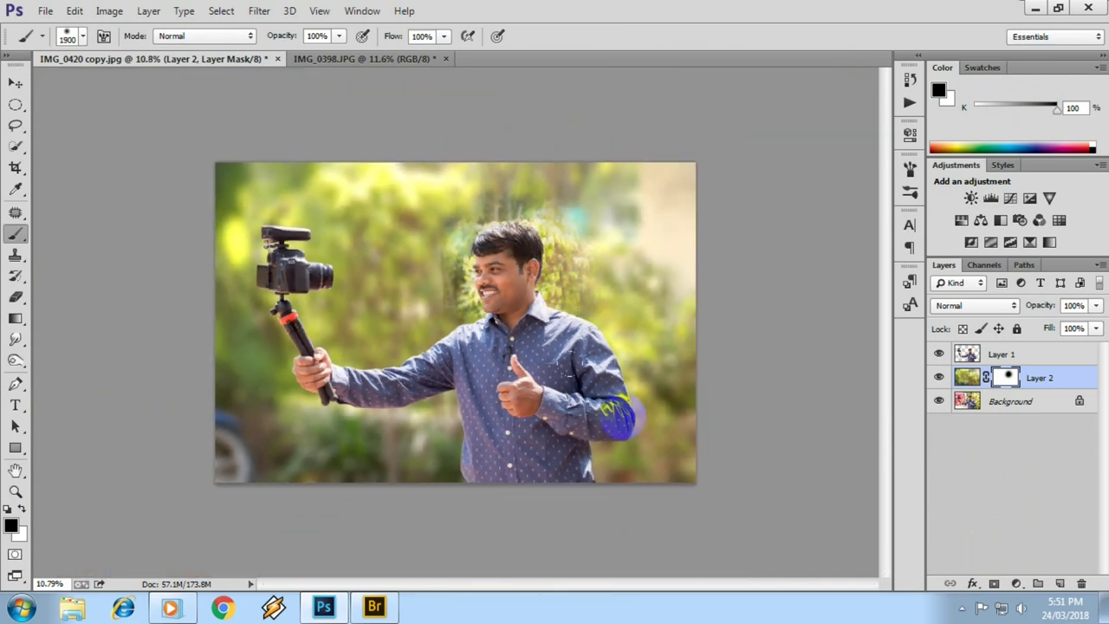
key("]")
left_click_drag(619, 416, 663, 373)
mouse_move(612, 300)
left_mouse_down()
mouse_move(566, 208)
mouse_move(542, 328)
left_mouse_up()
left_click_drag(506, 394, 568, 431)
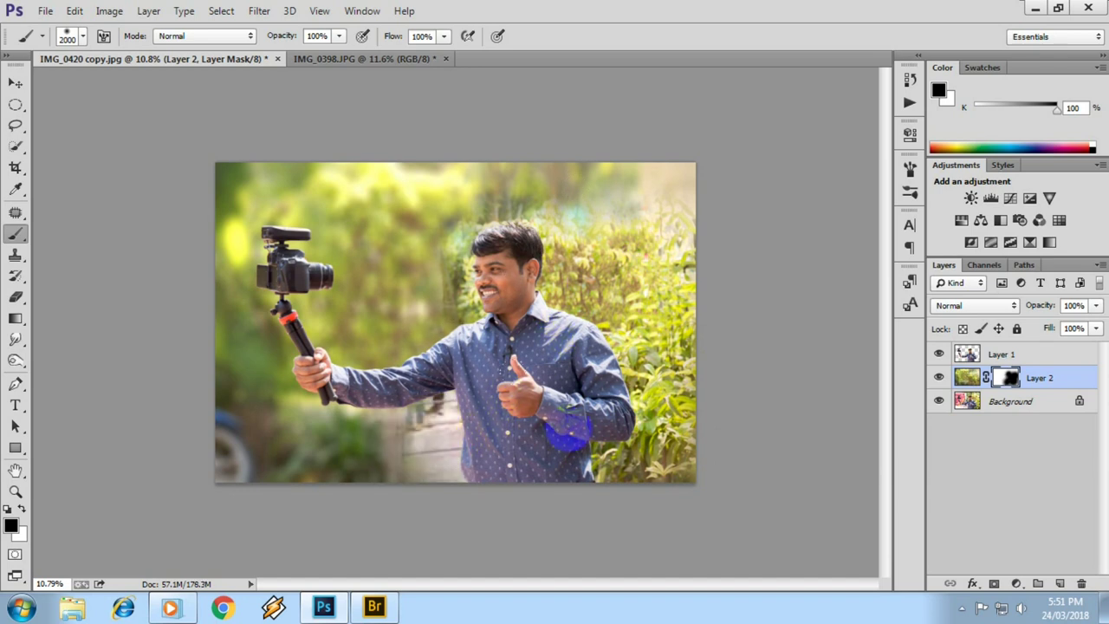
left_click_drag(576, 385, 511, 437)
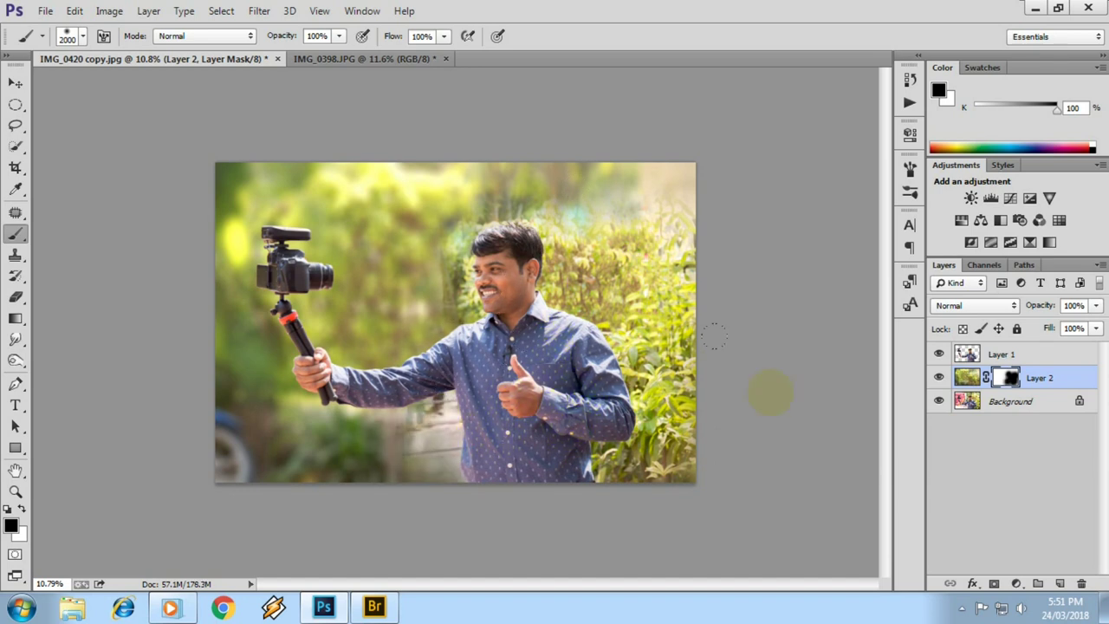
Select Layer 2's image thumbnail and start Free Transform with Ctrl+T.
left_click(967, 377)
left_click(524, 364, "alt")
key("ctrl+t")
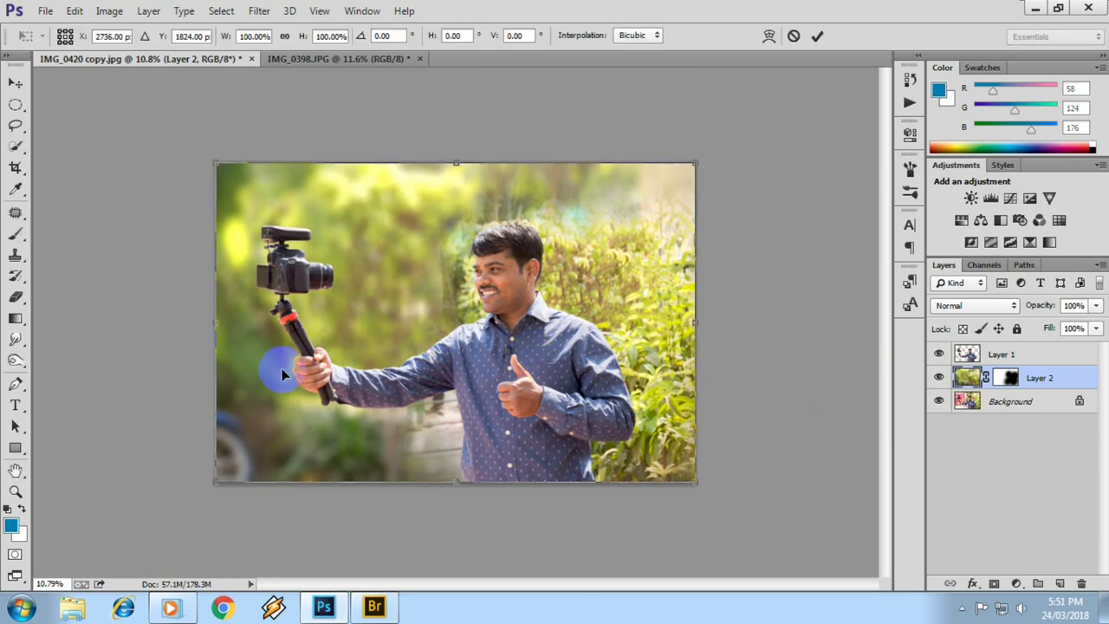
Scale Layer 2's blurred garden to about 128%, widen it and shift it behind the man.
left_click_drag(214, 479, 161, 539)
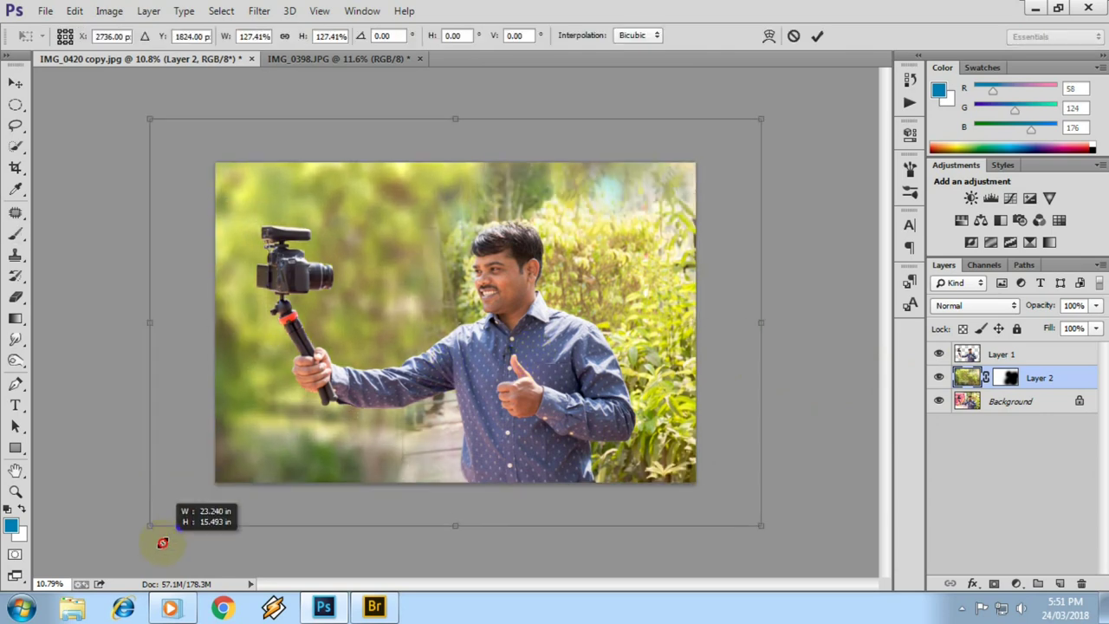
left_click_drag(366, 321, 409, 319)
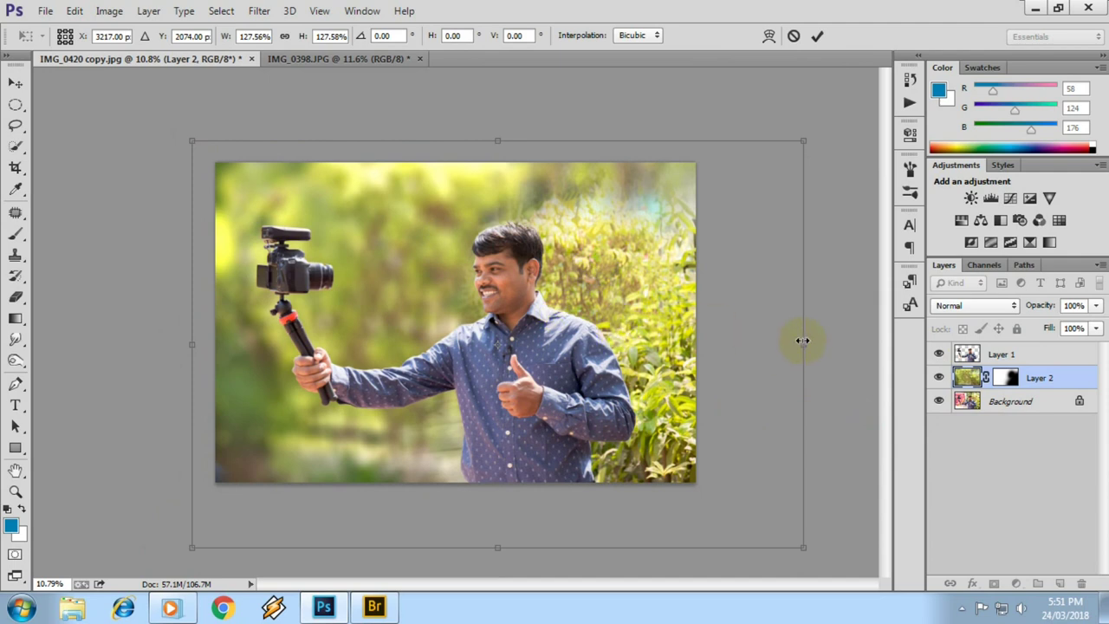
left_click_drag(802, 340, 906, 339)
mouse_move(640, 263)
left_mouse_down()
mouse_move(612, 269)
mouse_move(618, 252)
left_mouse_up()
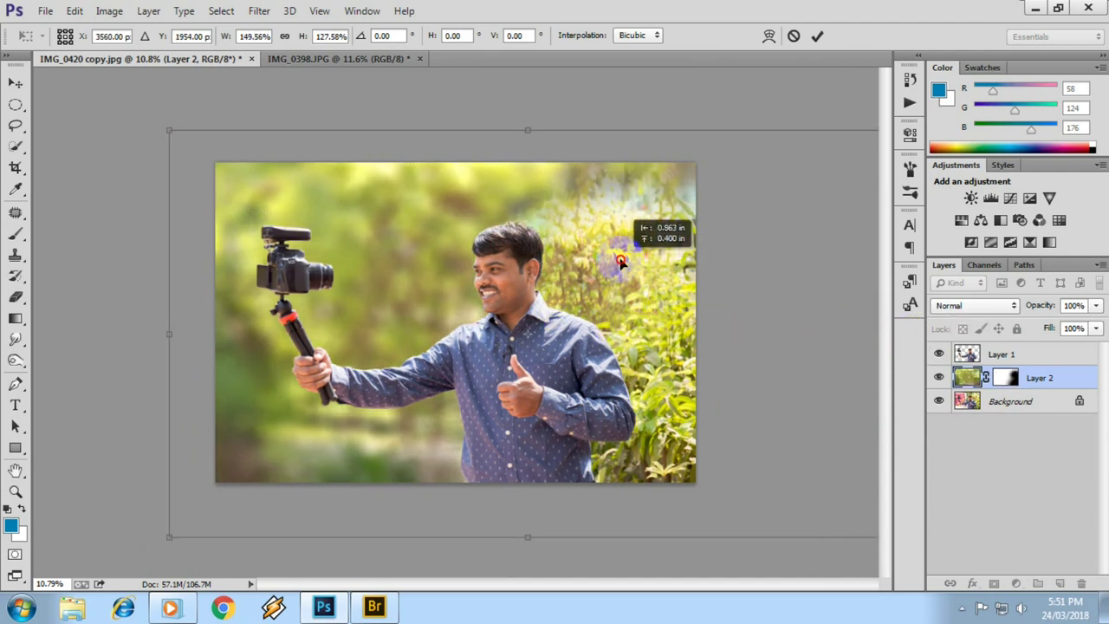
left_click(547, 209)
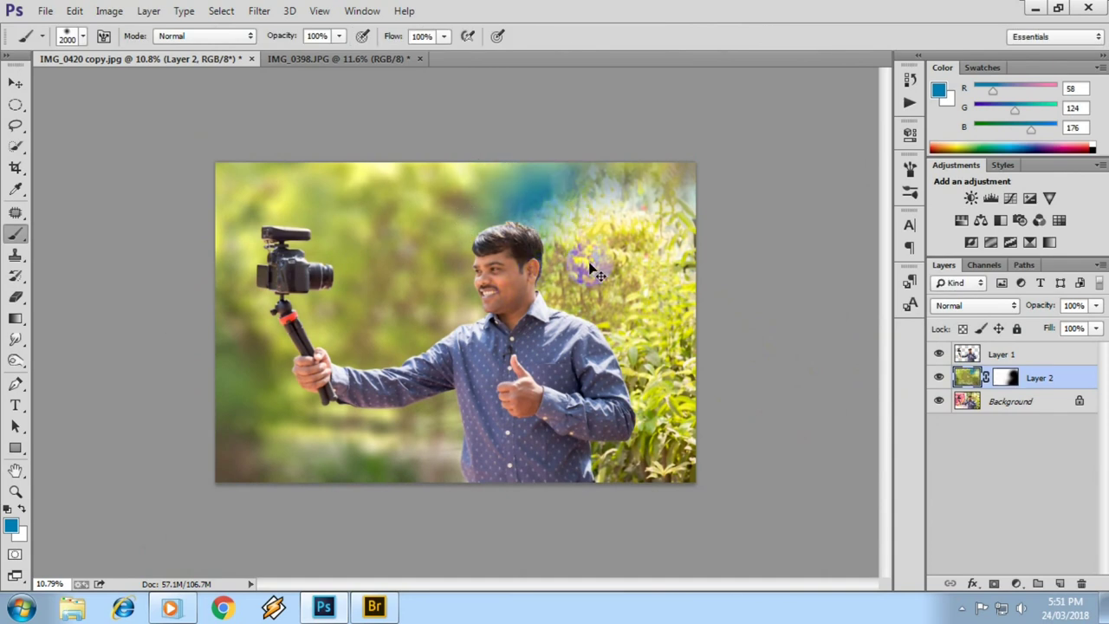
On Layer 2's mask, paint out the blur near the face, chin, neck and bottom-left edge.
key("ctrl+z")
left_click(1014, 382)
left_click_drag(494, 248, 489, 336)
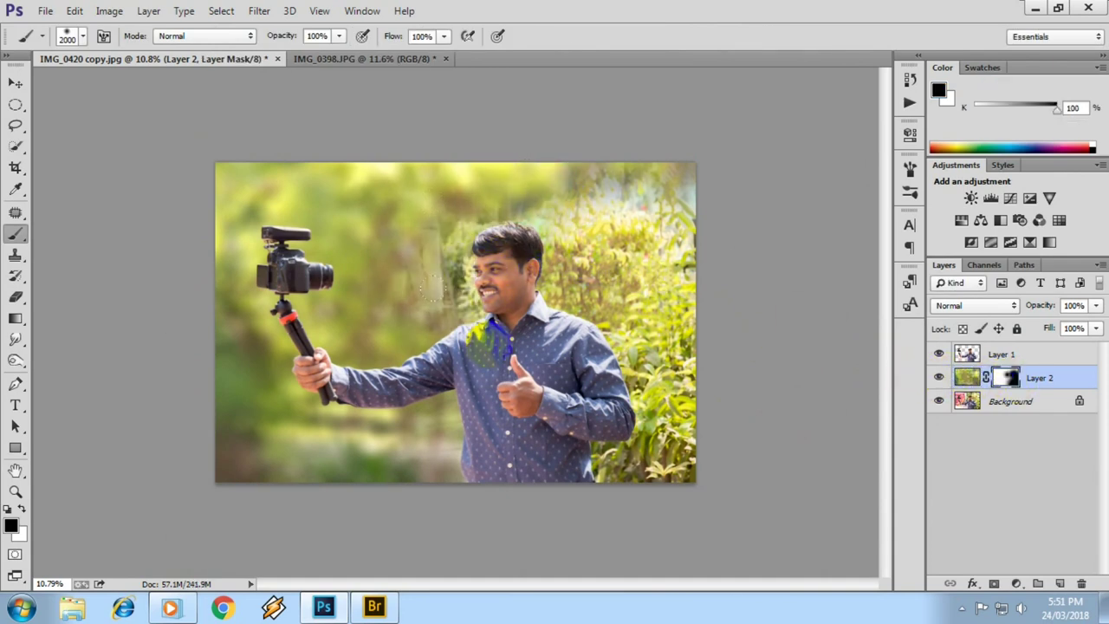
mouse_move(440, 299)
left_mouse_down()
mouse_move(436, 259)
mouse_move(456, 321)
mouse_move(463, 459)
mouse_move(419, 421)
mouse_move(310, 460)
mouse_move(314, 444)
left_mouse_up()
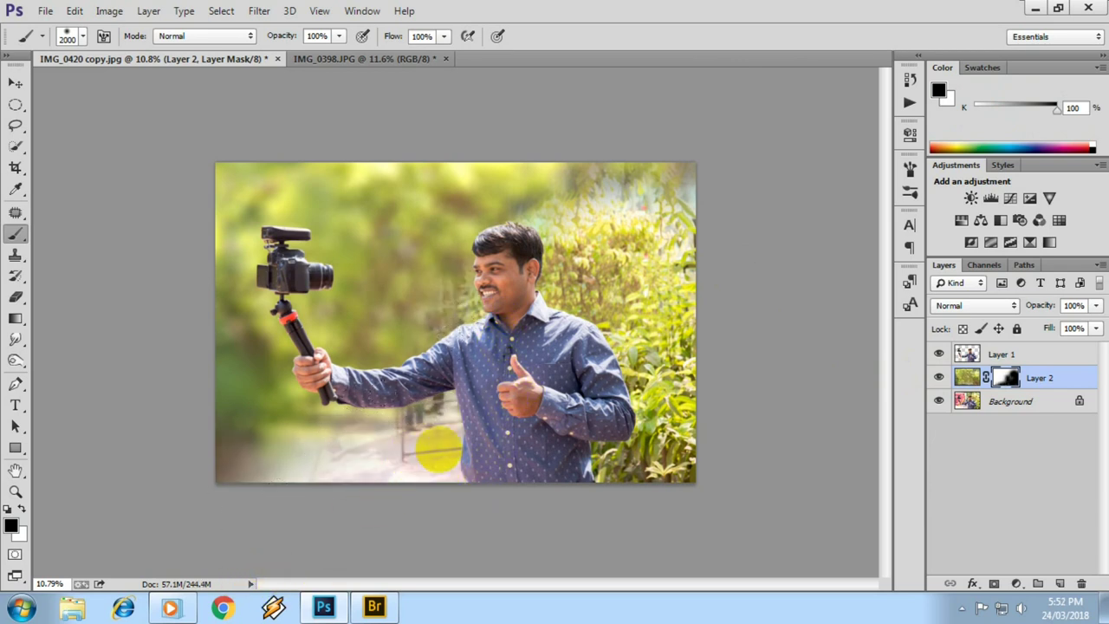
left_click_drag(222, 442, 246, 470)
left_click_drag(395, 470, 351, 433)
left_click_drag(253, 478, 201, 433)
left_click_drag(284, 412, 228, 361)
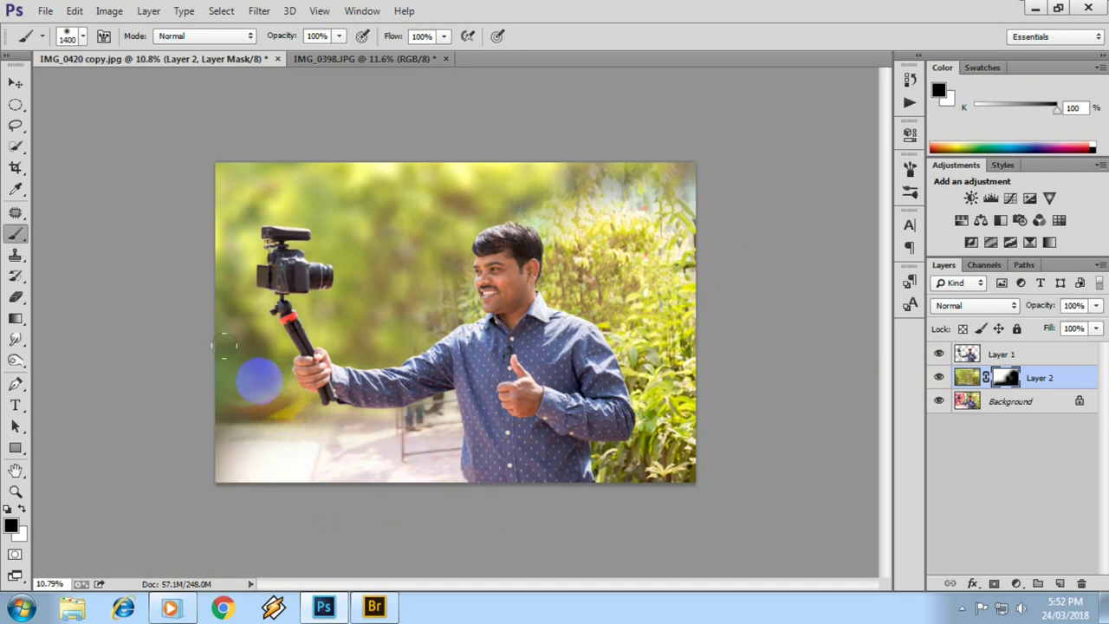
Mask the blur around the hand and forearm, then switch to black and paint over the face.
left_click_drag(223, 348, 260, 381)
mouse_move(329, 386)
left_mouse_down()
mouse_move(279, 346)
mouse_move(336, 343)
left_mouse_up()
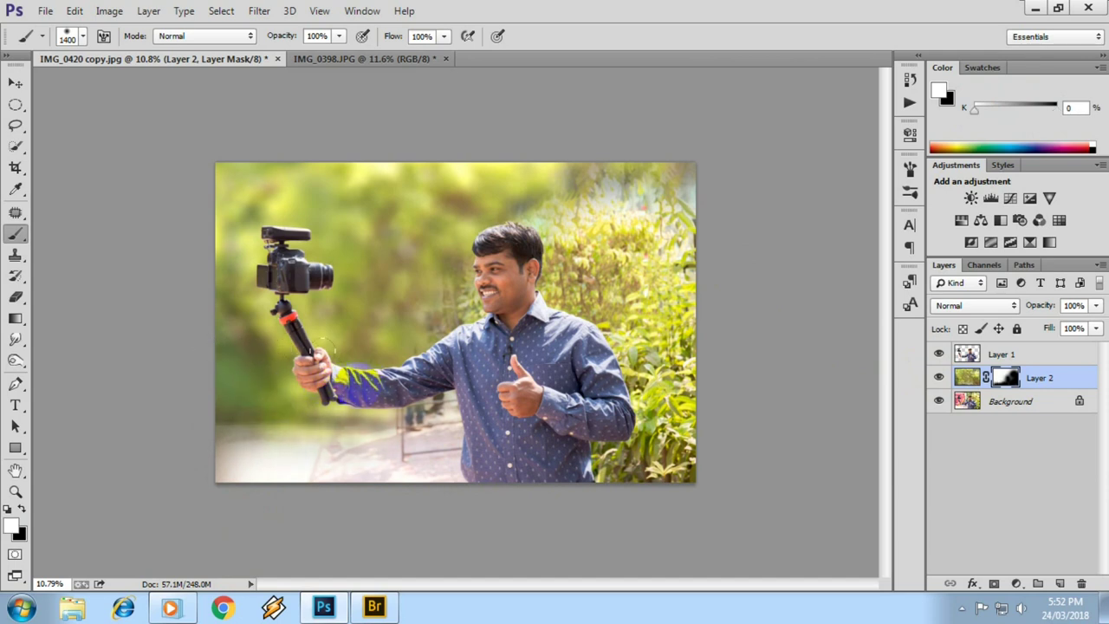
left_click_drag(339, 382, 399, 429)
left_click_drag(424, 364, 393, 325)
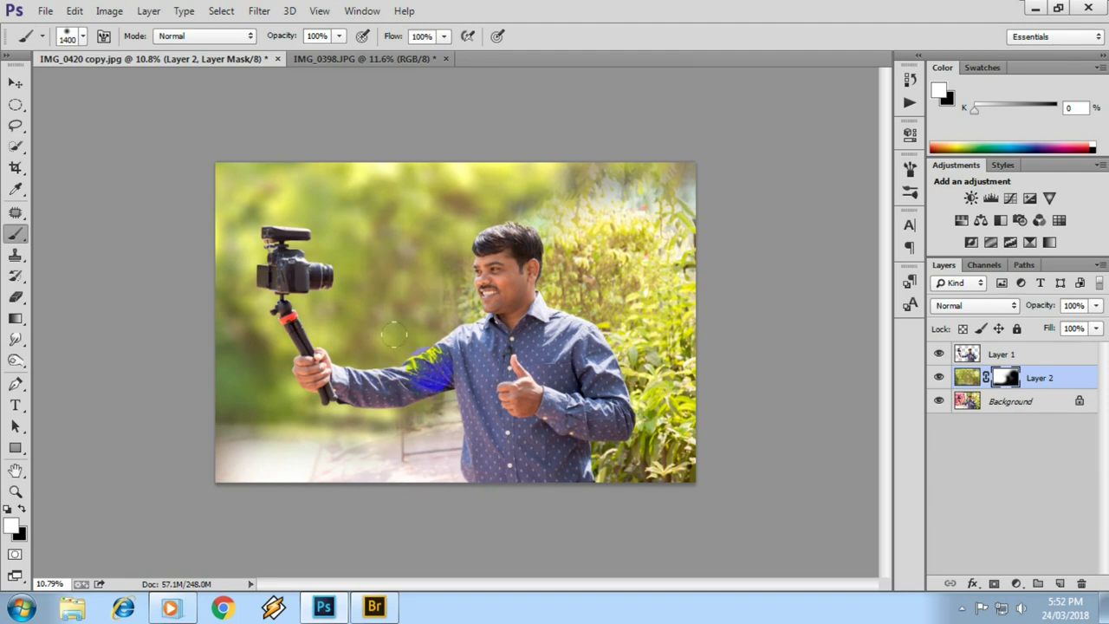
left_click_drag(405, 252, 385, 224)
key("x")
mouse_move(498, 279)
left_mouse_down()
mouse_move(447, 258)
mouse_move(443, 237)
left_mouse_up()
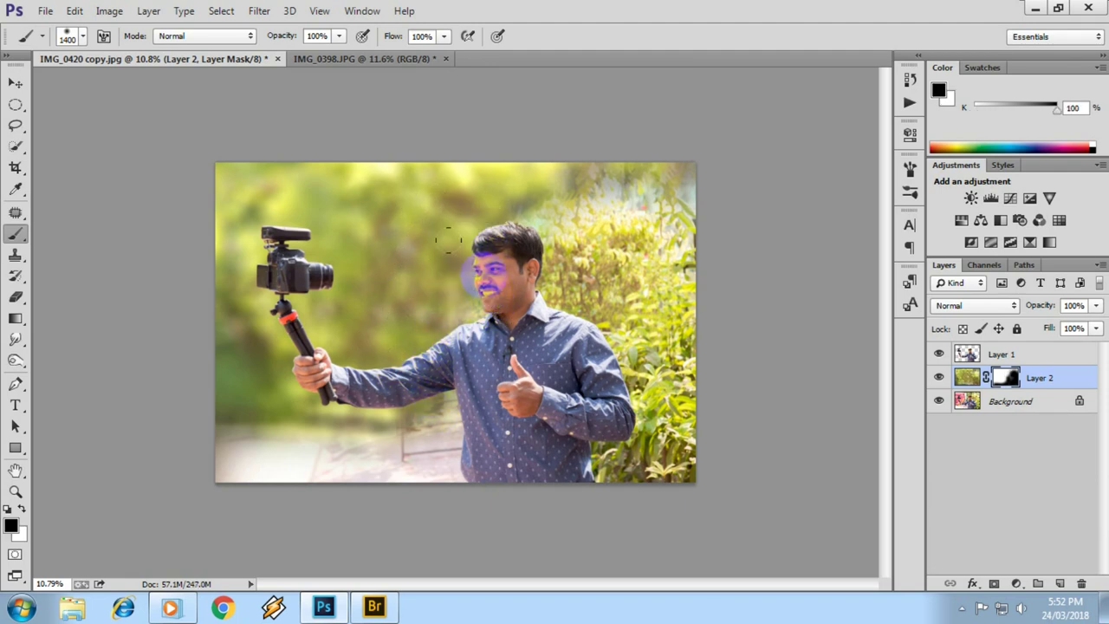
scroll(496, 236, "up", 3)
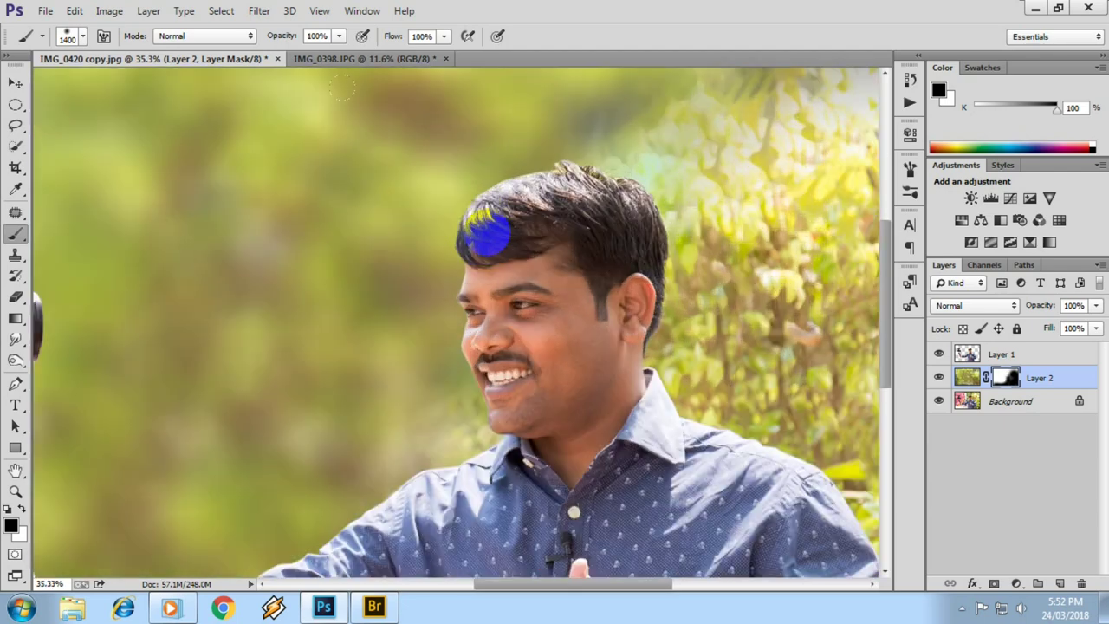
Zoom in and paint Layer 2's mask along the hair edge, revealing foliage above the head.
scroll(494, 234, "up", 3)
scroll(492, 231, "up", 3)
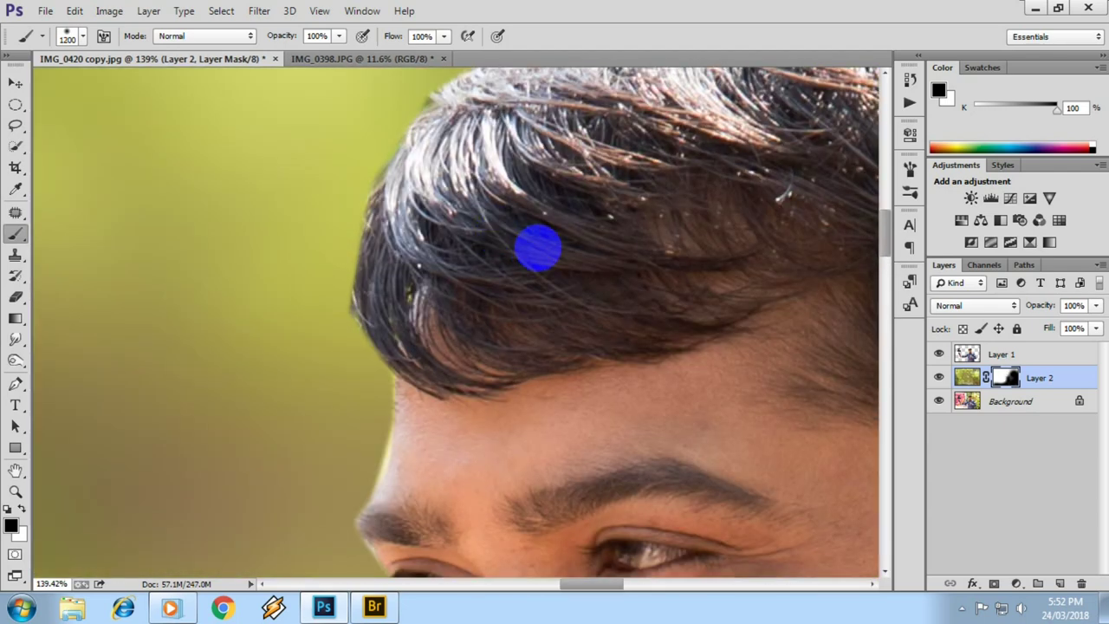
scroll(517, 235, "down", 1)
mouse_move(446, 130)
left_mouse_down()
mouse_move(401, 186)
mouse_move(408, 335)
left_mouse_up()
key("bracketright")
key("bracketright")
key("bracketright")
scroll(411, 337, "down", 2)
scroll(412, 338, "down", 2)
key("bracketright")
key("bracketright")
key("bracketright")
left_click_drag(418, 238, 532, 94)
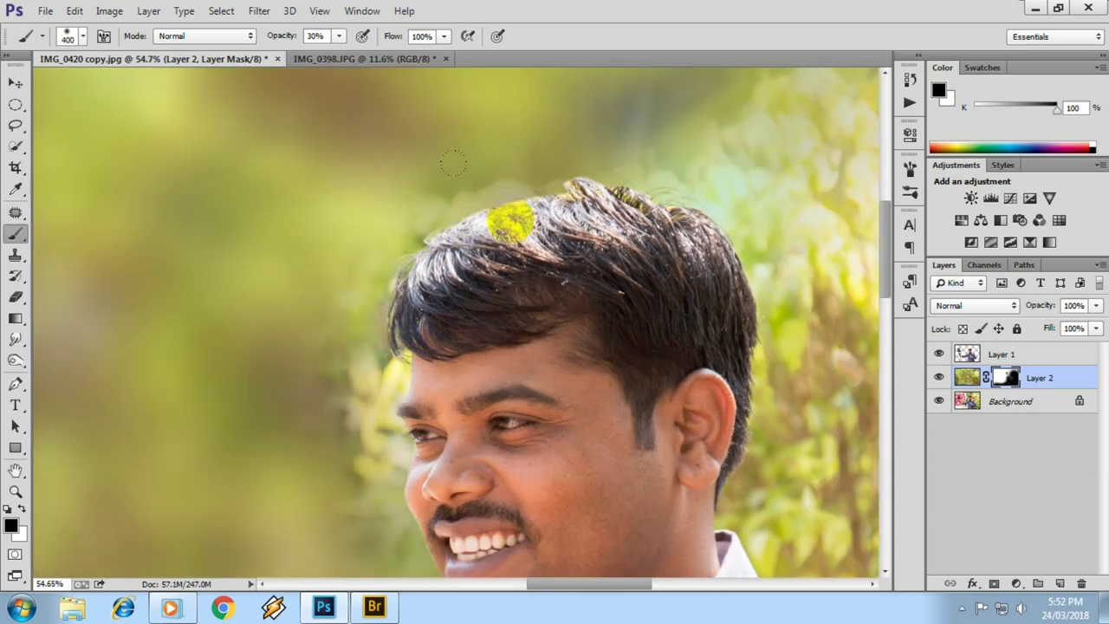
With a 1000 brush, replace the top-right purple flowers with foliage and touch up the shoulder.
scroll(571, 143, "down", 2)
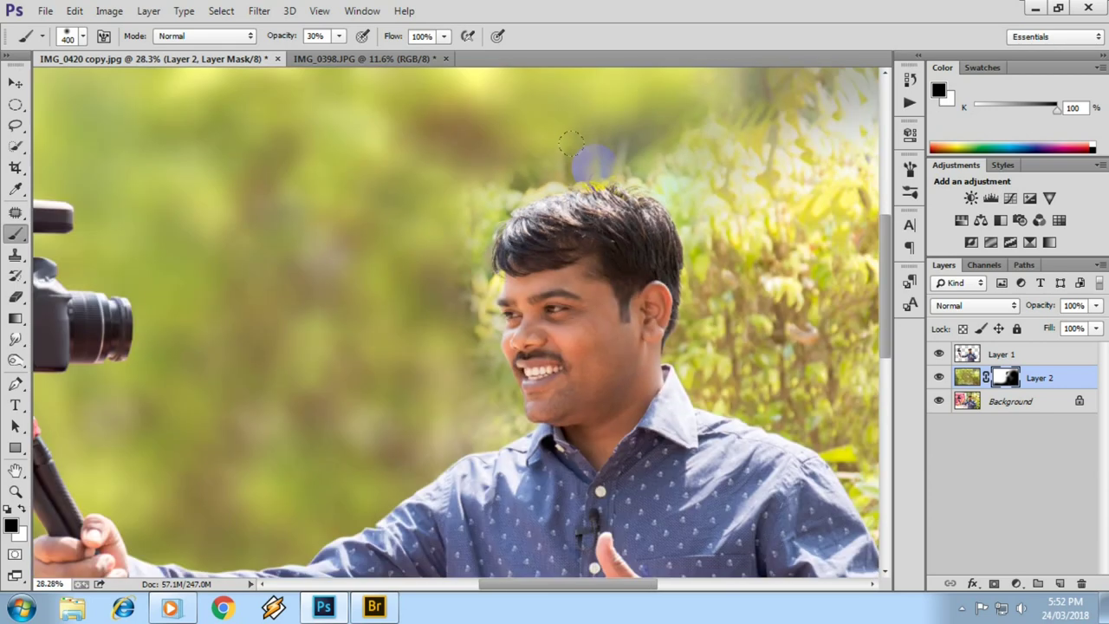
key("bracketright")
key("bracketright")
scroll(567, 217, "down", 2)
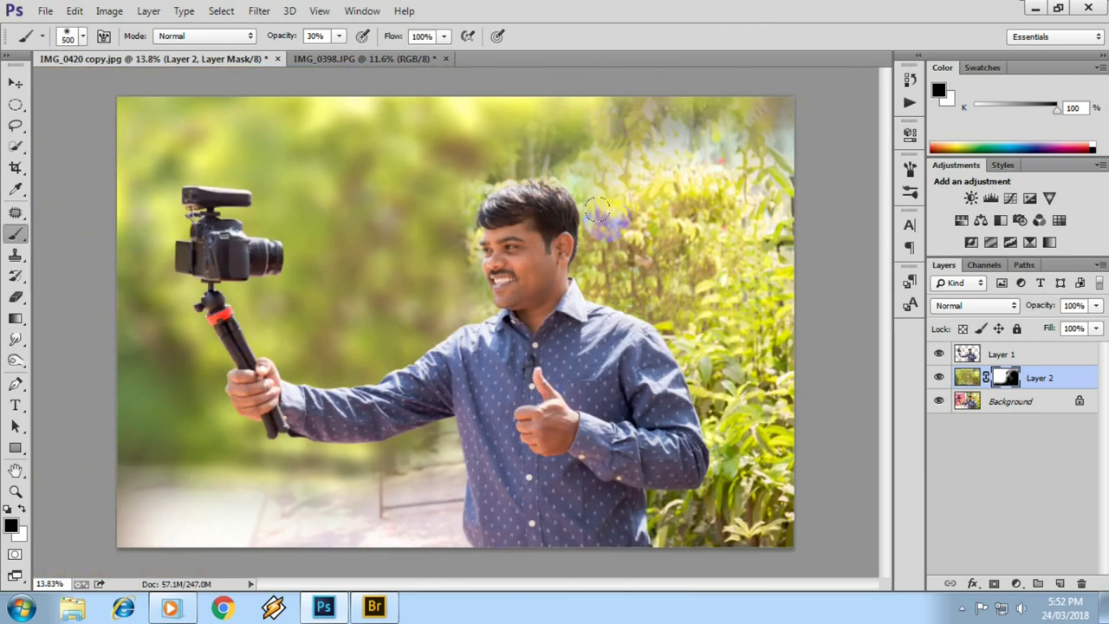
scroll(572, 248, "down", 1)
key("bracketright")
key("bracketright")
key("bracketright")
left_click_drag(572, 248, 601, 177)
left_click_drag(466, 328, 440, 298)
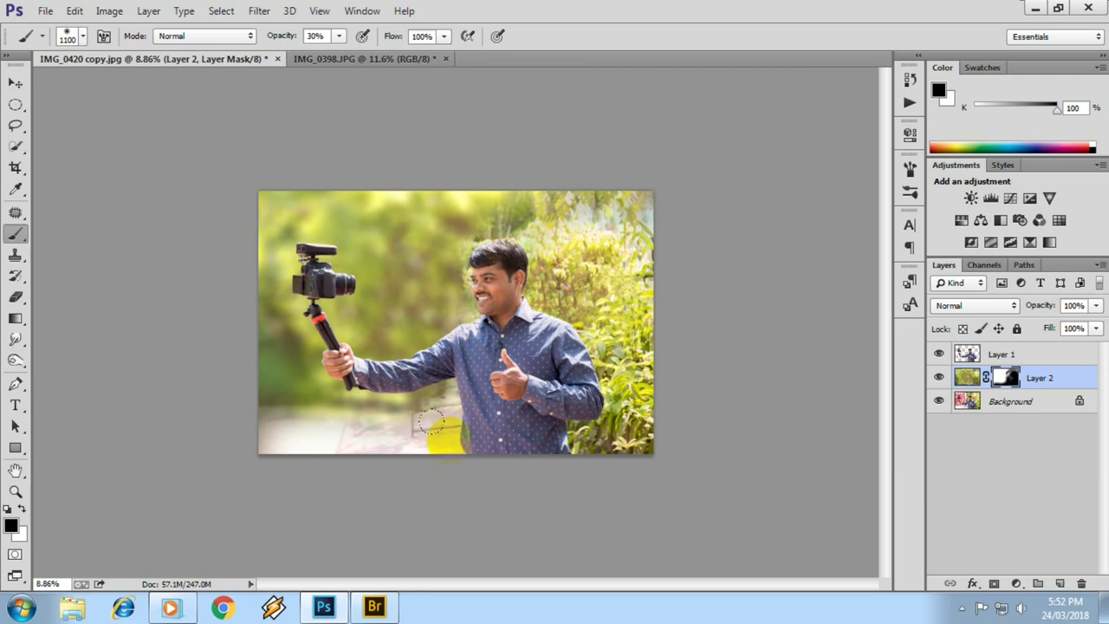
scroll(485, 312, "up", 5)
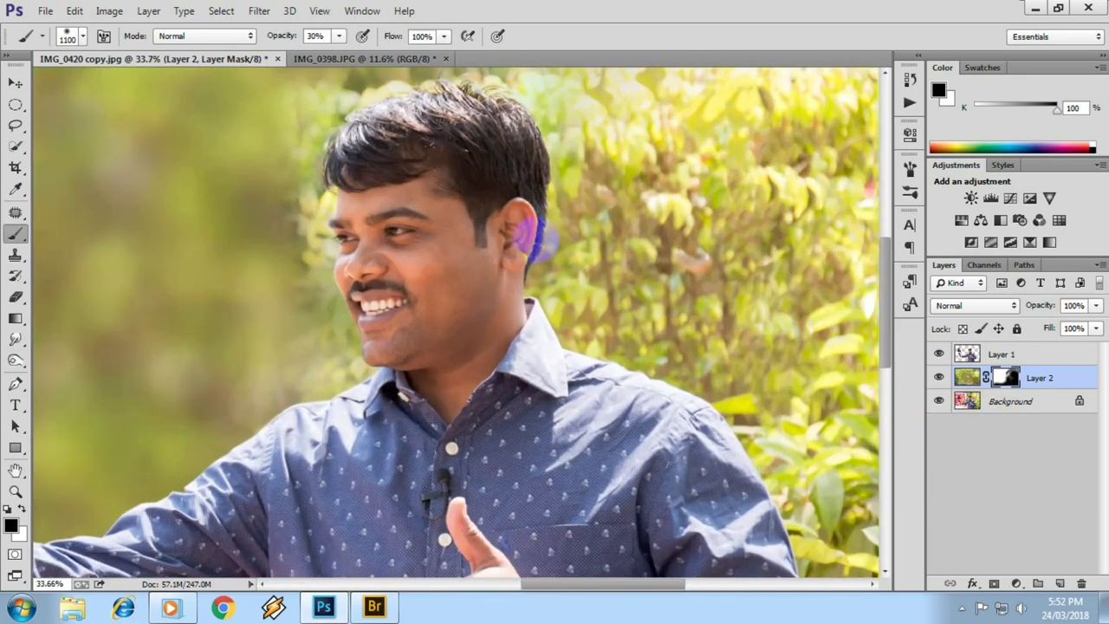
scroll(488, 181, "up", 2)
scroll(442, 371, "up", 1)
scroll(444, 371, "up", 1)
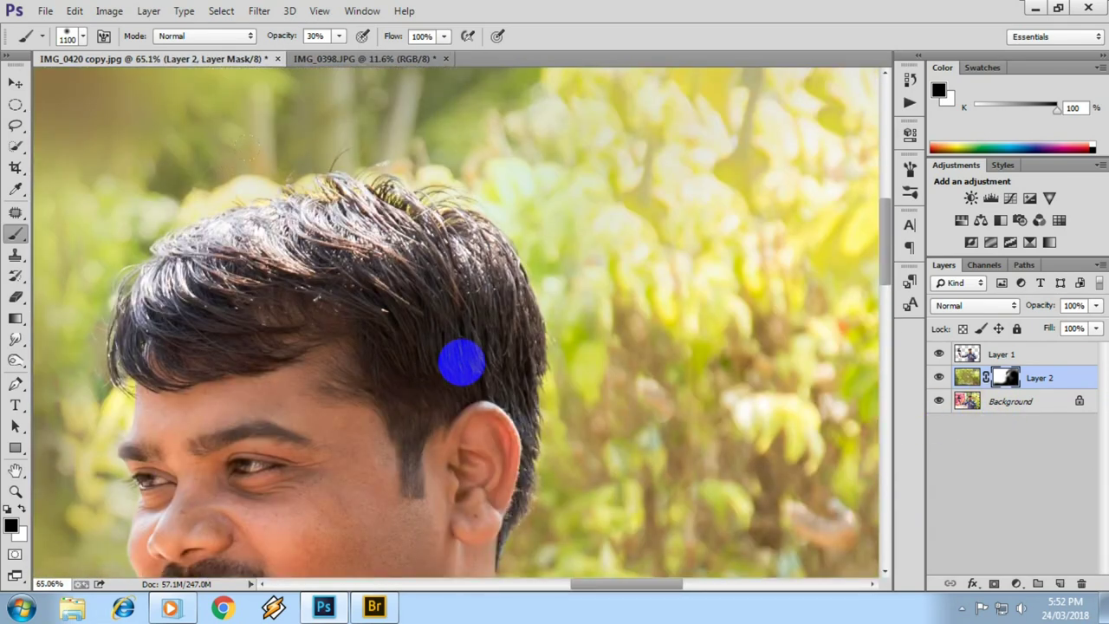
left_click(1005, 401)
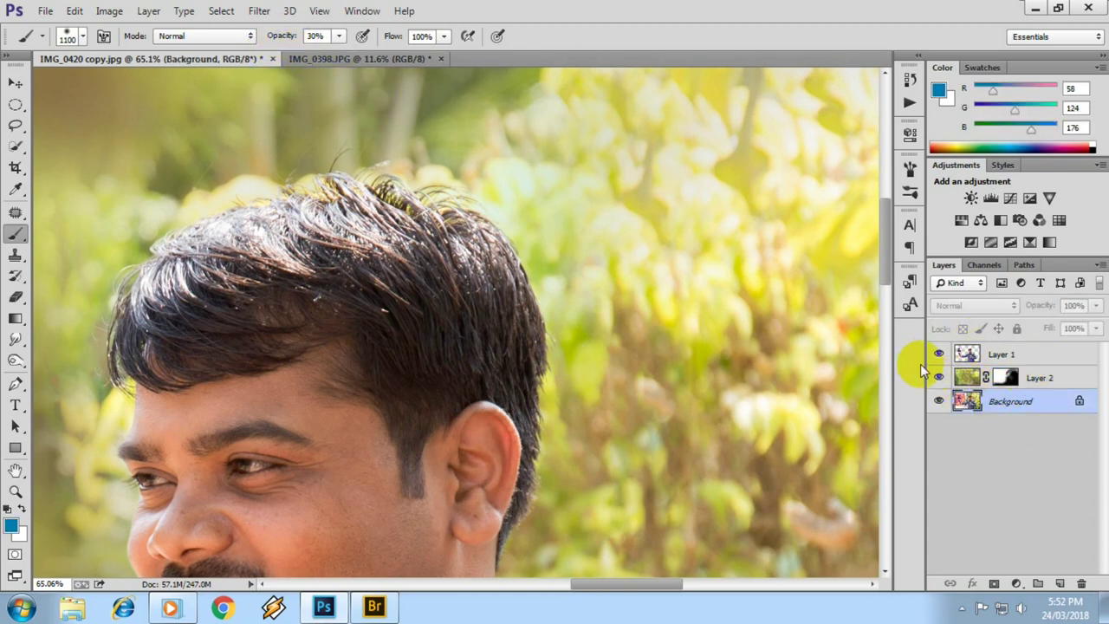
Duplicate the Background layer with Ctrl+J and blur the copy via the Filter menu.
key("ctrl+j")
left_click(260, 10)
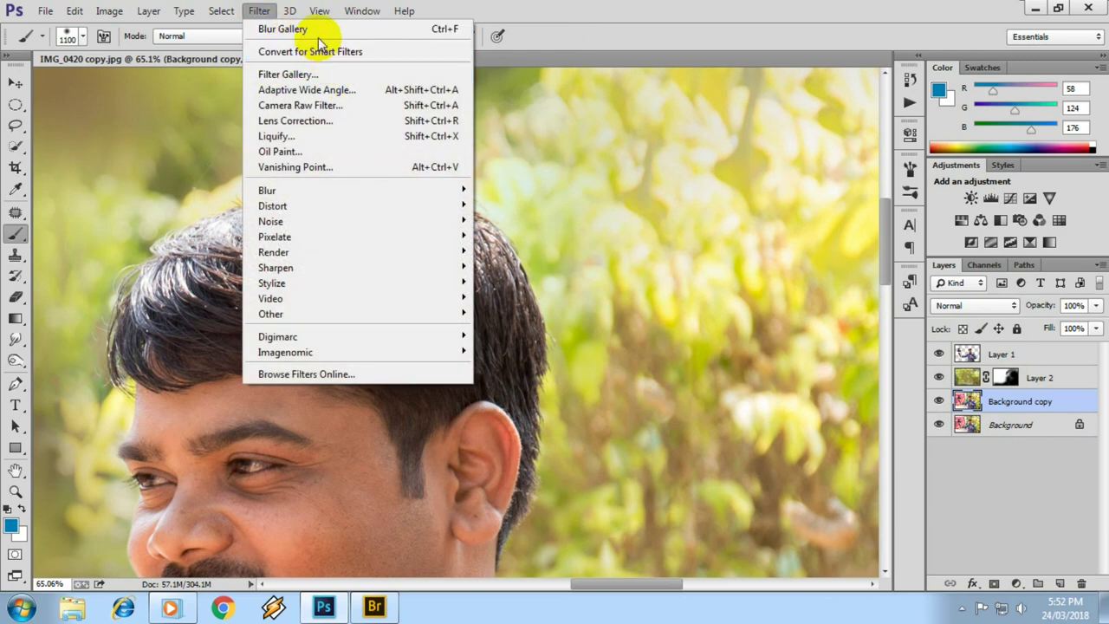
key("Escape")
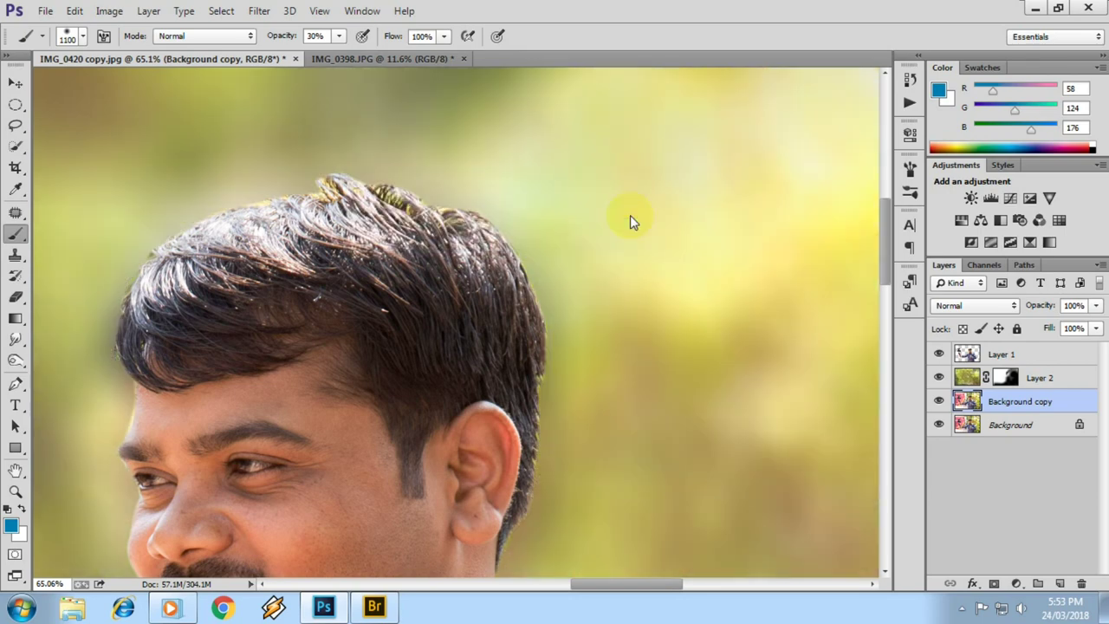
scroll(606, 212, "down", 5)
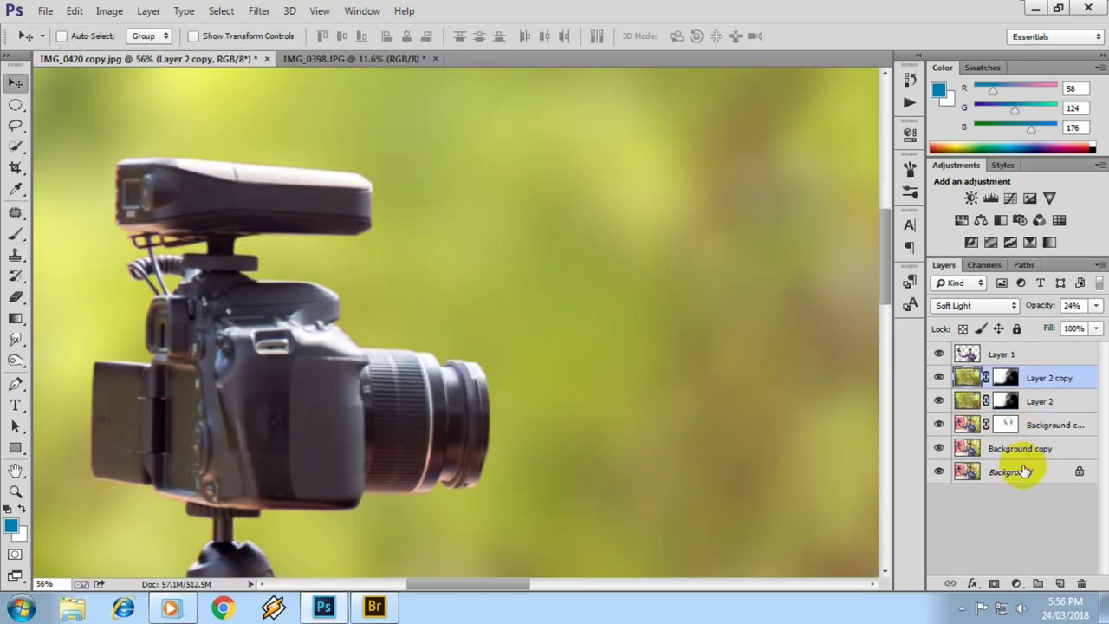
Select all layers, merge them into one Background with Ctrl+E, and zoom in on the face.
left_click(1024, 471, "shift")
key("ctrl+e")
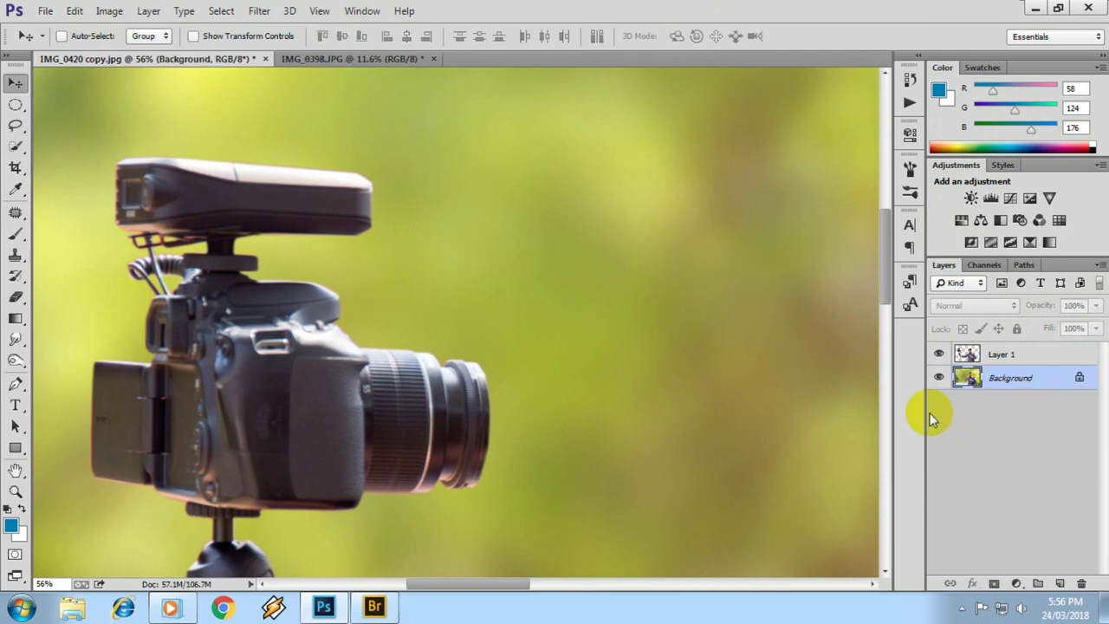
scroll(532, 374, "down", 3)
scroll(537, 371, "down", 3)
scroll(495, 248, "up", 2)
scroll(562, 234, "up", 3)
scroll(554, 237, "up", 3)
scroll(573, 206, "up", 2)
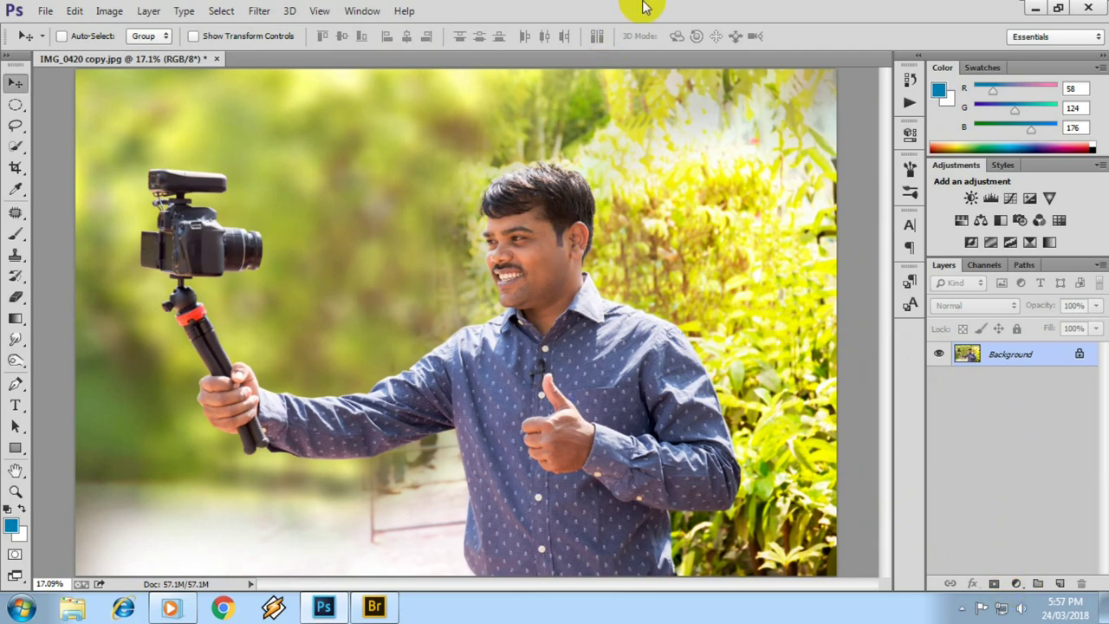
left_click_drag(556, 203, 664, 379)
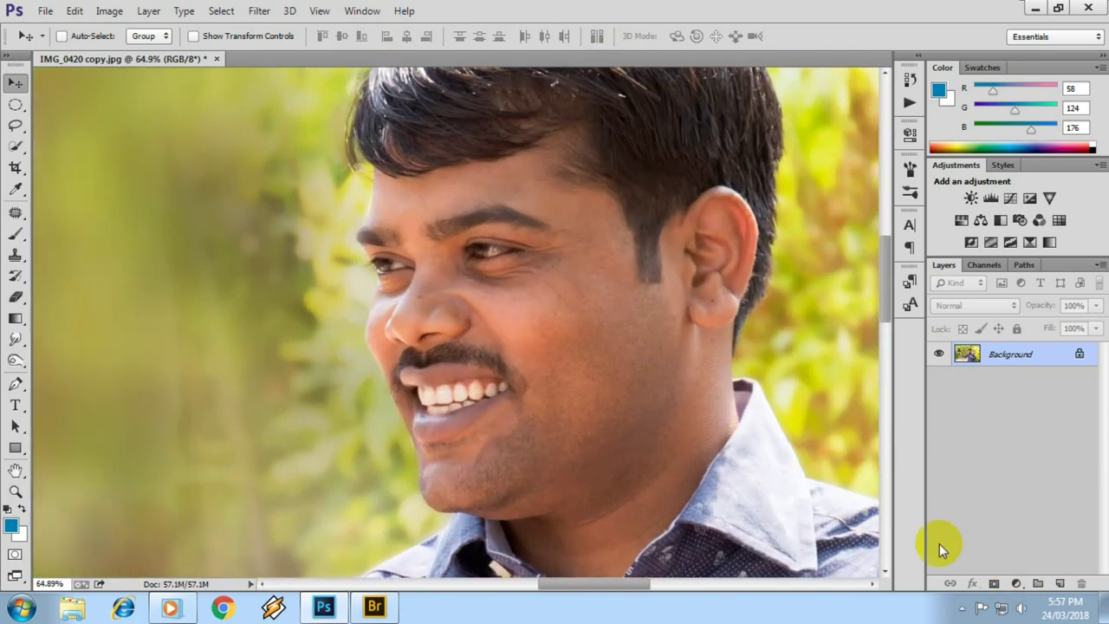
left_click(1017, 583)
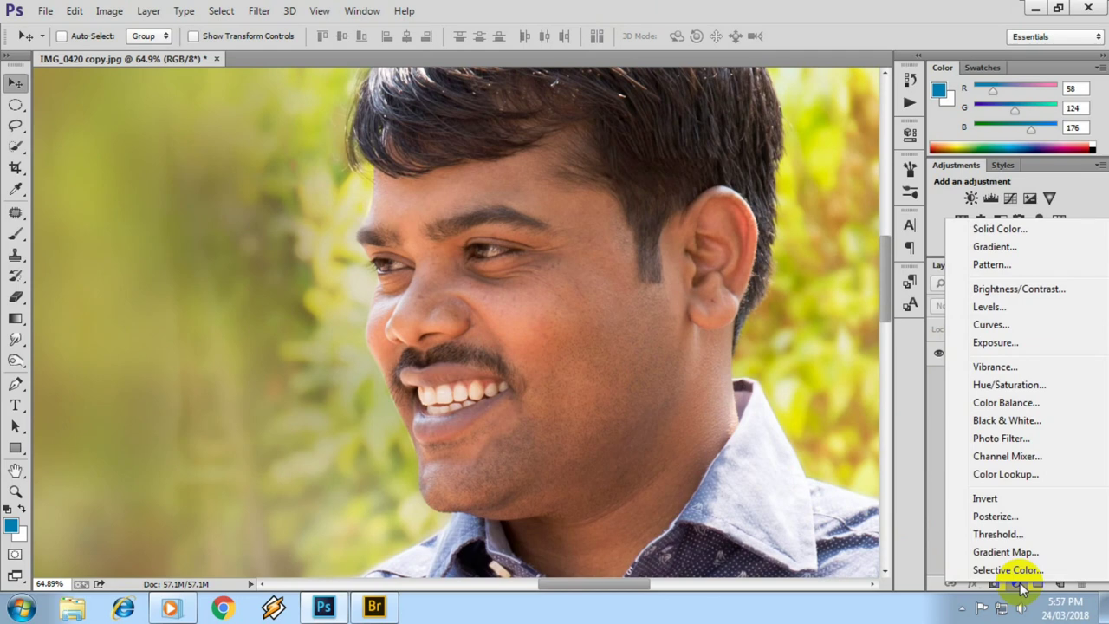
Add a Gradient Fill layer from the Orange, Yellow, Orange preset with its middle stop set to white.
left_click(996, 250)
left_click(901, 146)
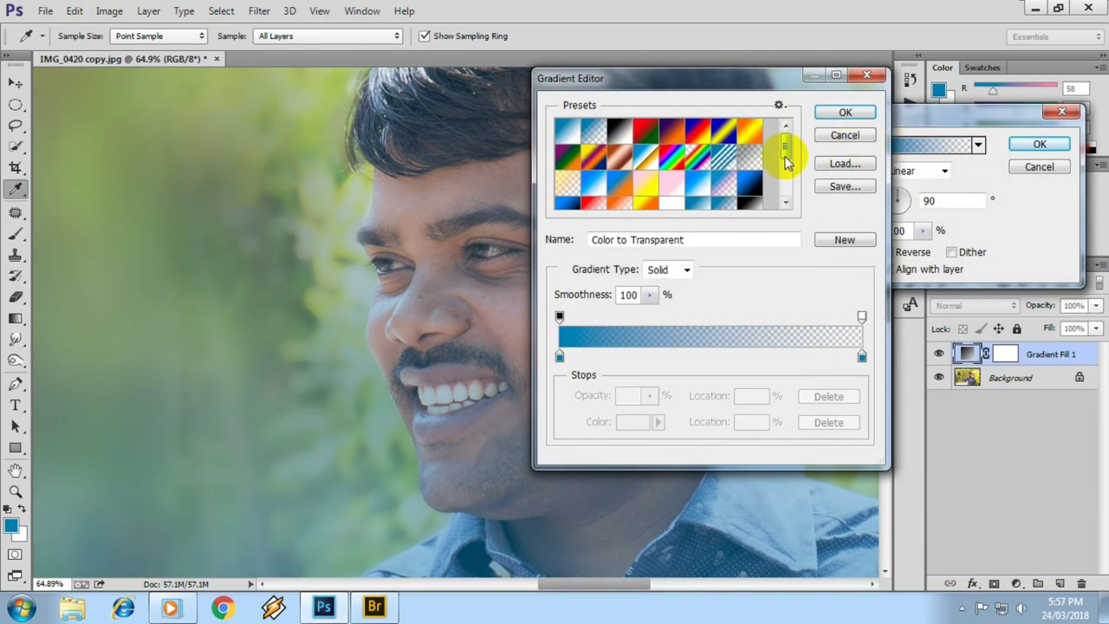
left_click(745, 136)
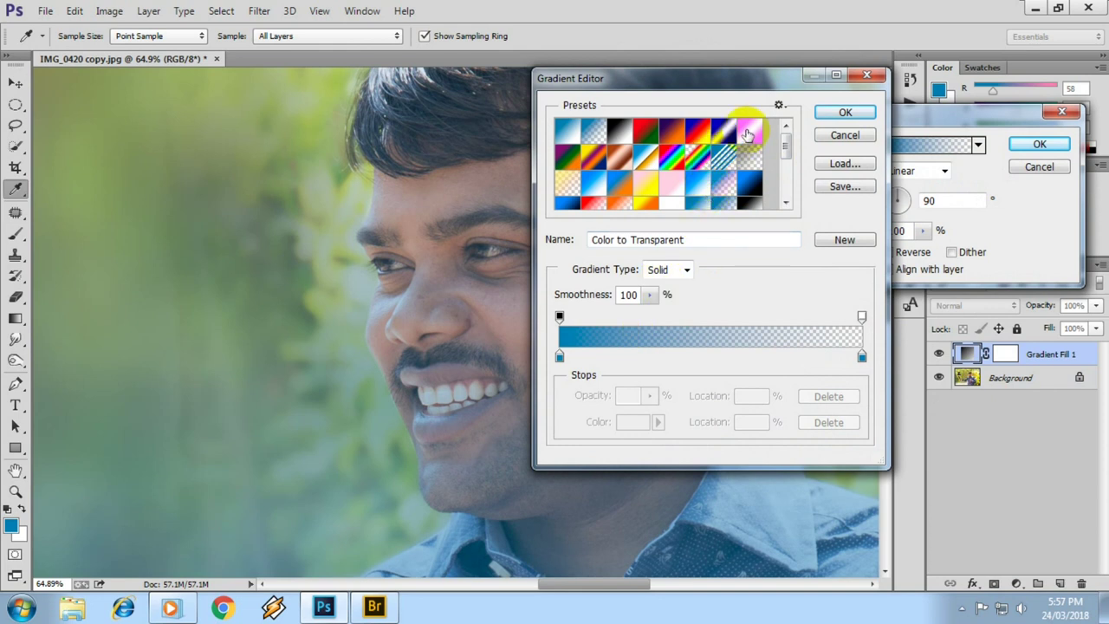
left_click(751, 130)
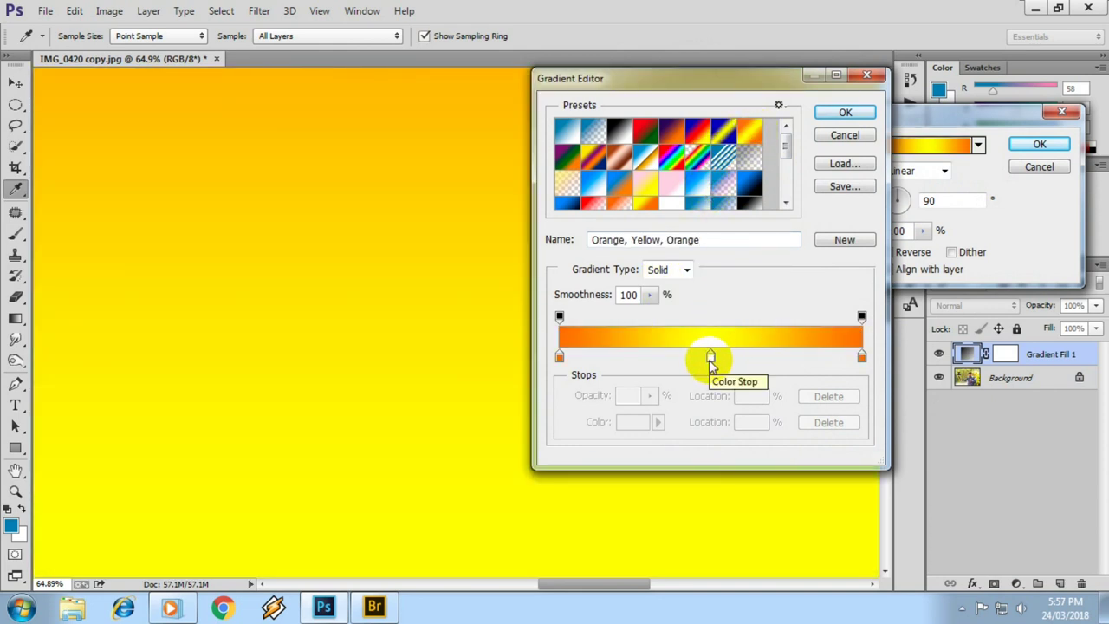
left_click(711, 357)
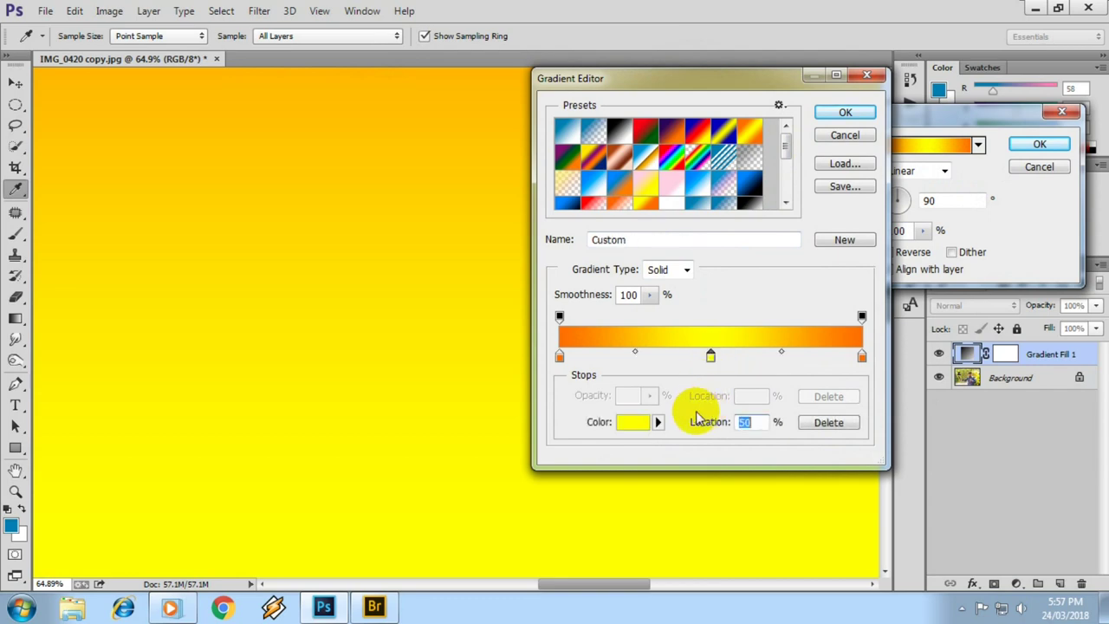
left_click(633, 422)
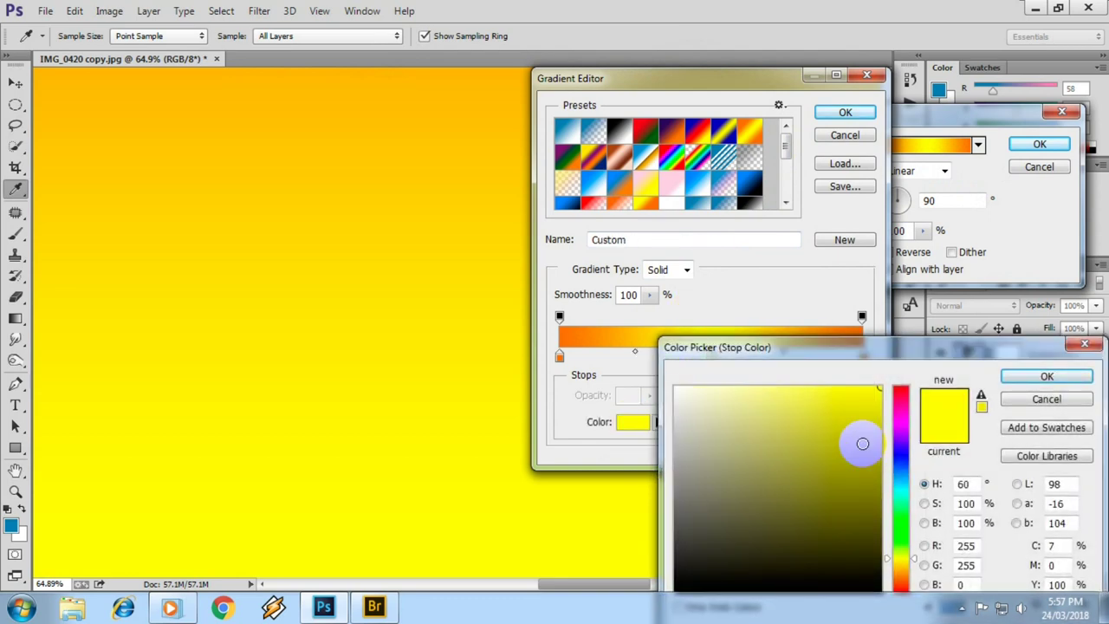
left_click_drag(861, 435, 455, 329)
left_click(1046, 375)
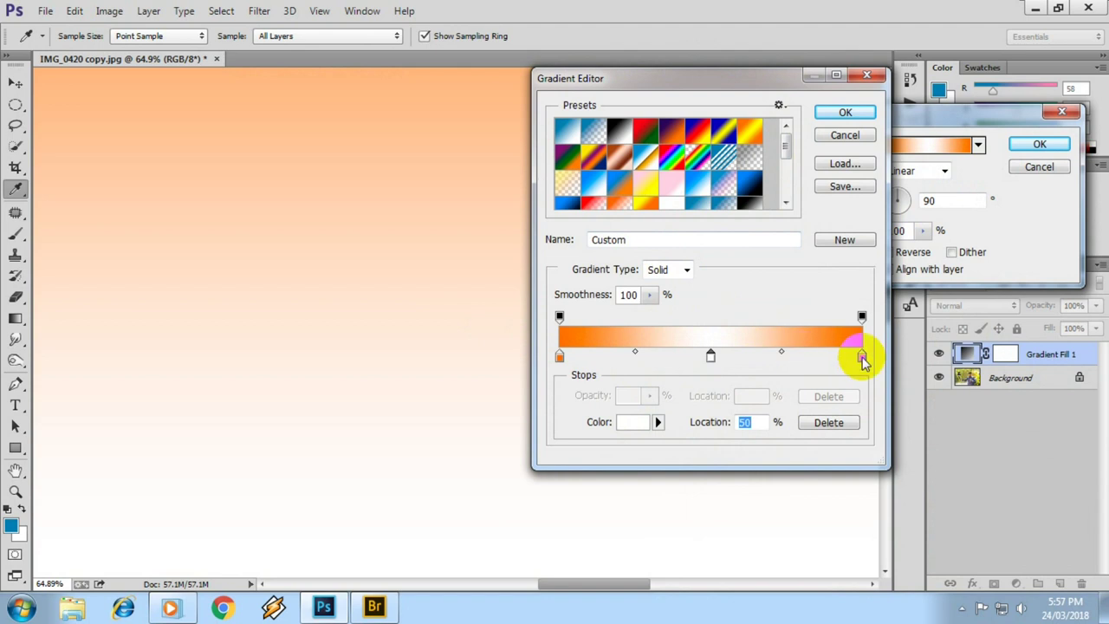
Rearrange the stops into red, white, orange across the gradient and save it as a preset.
left_click_drag(862, 356, 779, 355)
mouse_move(559, 355)
left_mouse_down()
mouse_move(664, 355)
mouse_move(488, 376)
left_mouse_up()
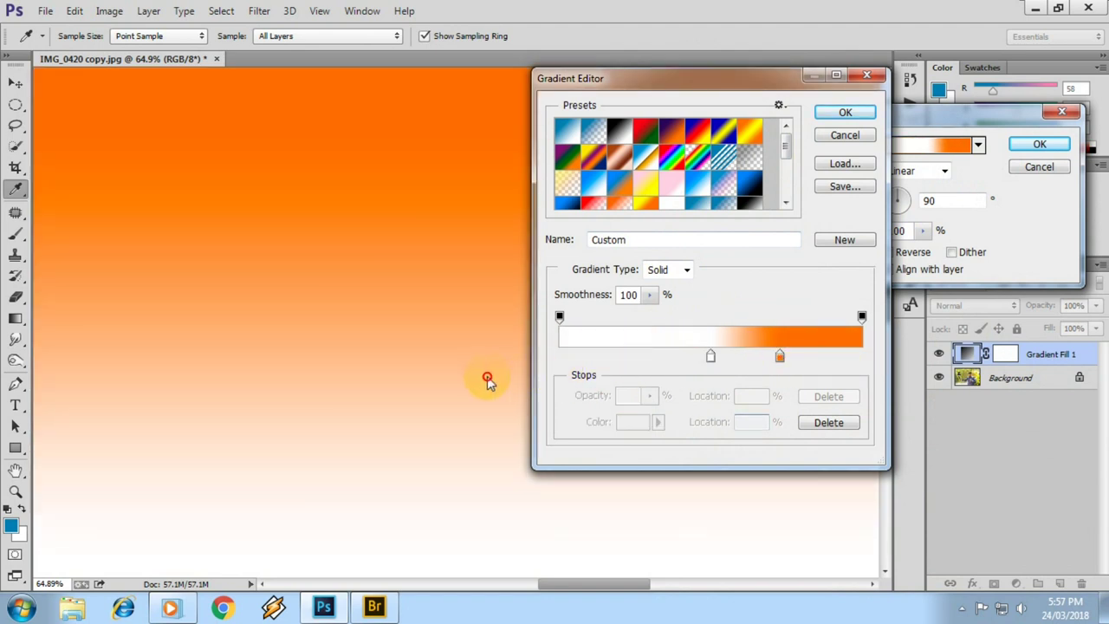
left_click(780, 357)
left_click(589, 357)
left_click(633, 425)
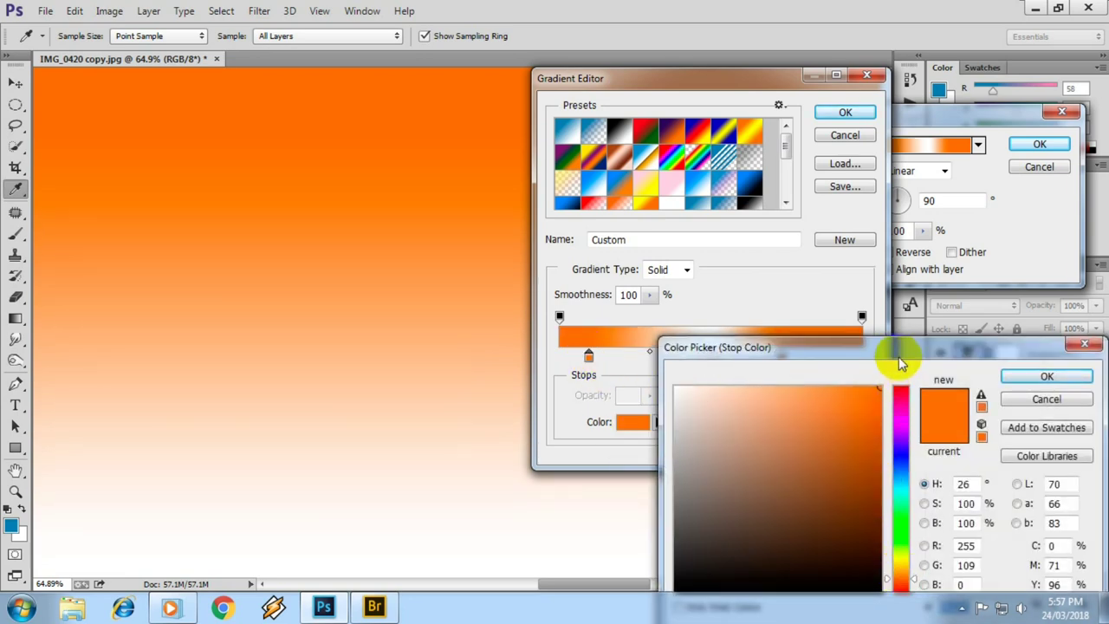
left_click_drag(876, 355, 871, 385)
left_click(987, 164)
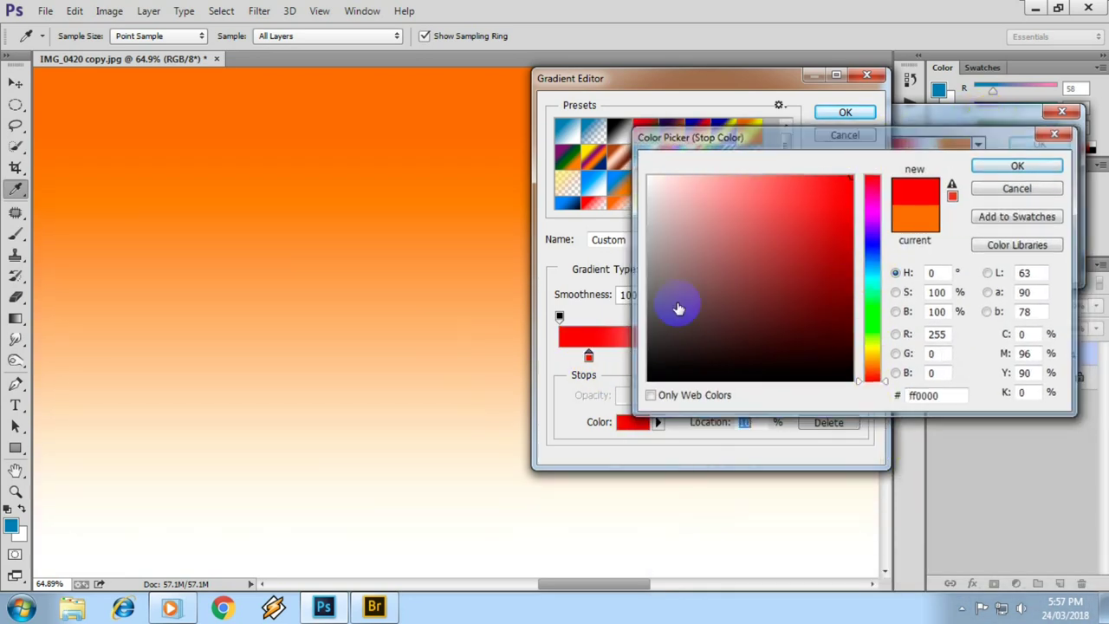
left_click_drag(589, 357, 540, 364)
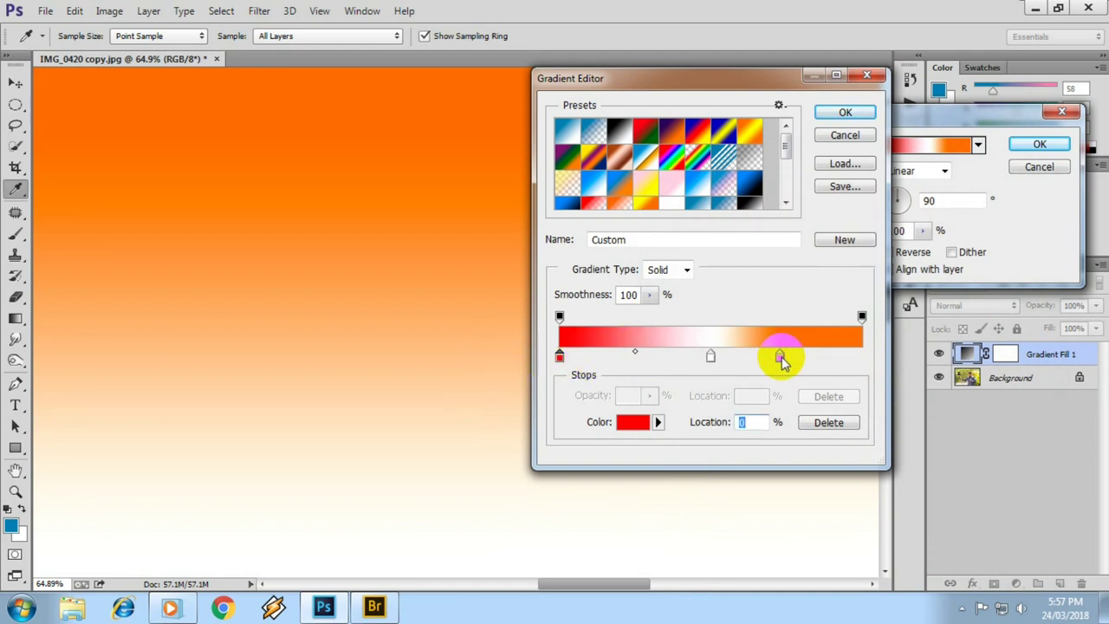
left_click_drag(782, 362, 915, 359)
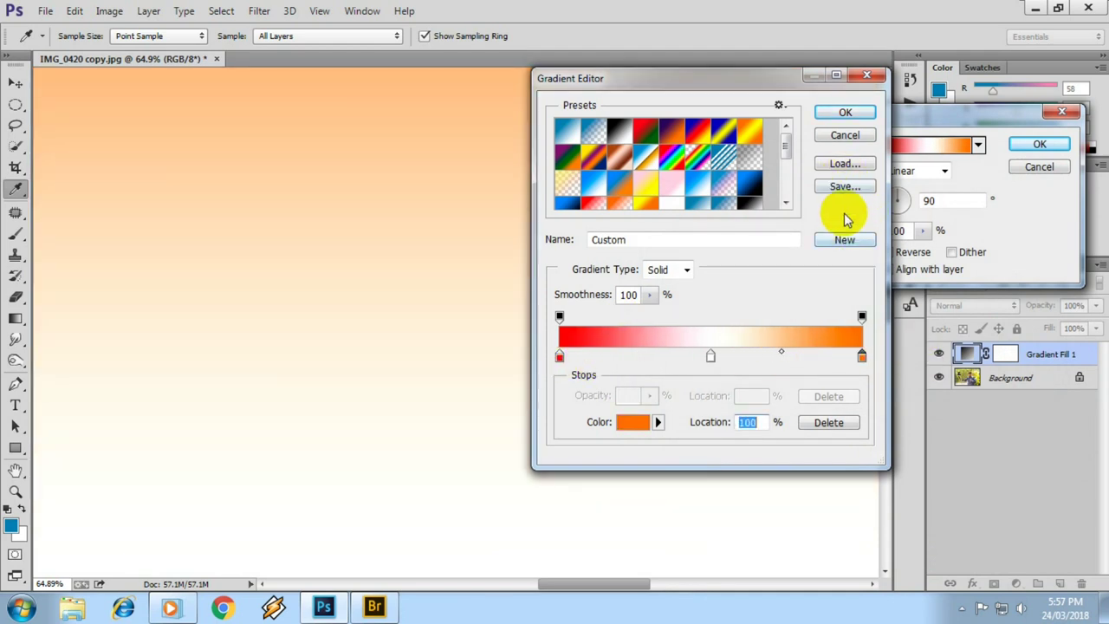
left_click(847, 241)
left_click(844, 112)
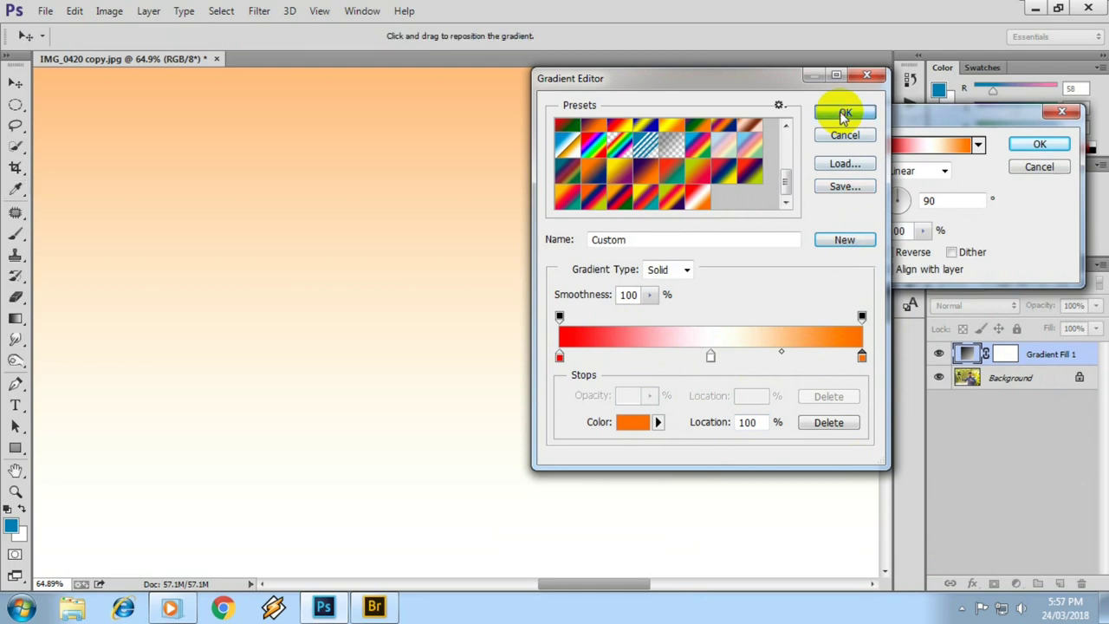
scroll(514, 378, "down", 2)
scroll(510, 371, "down", 2)
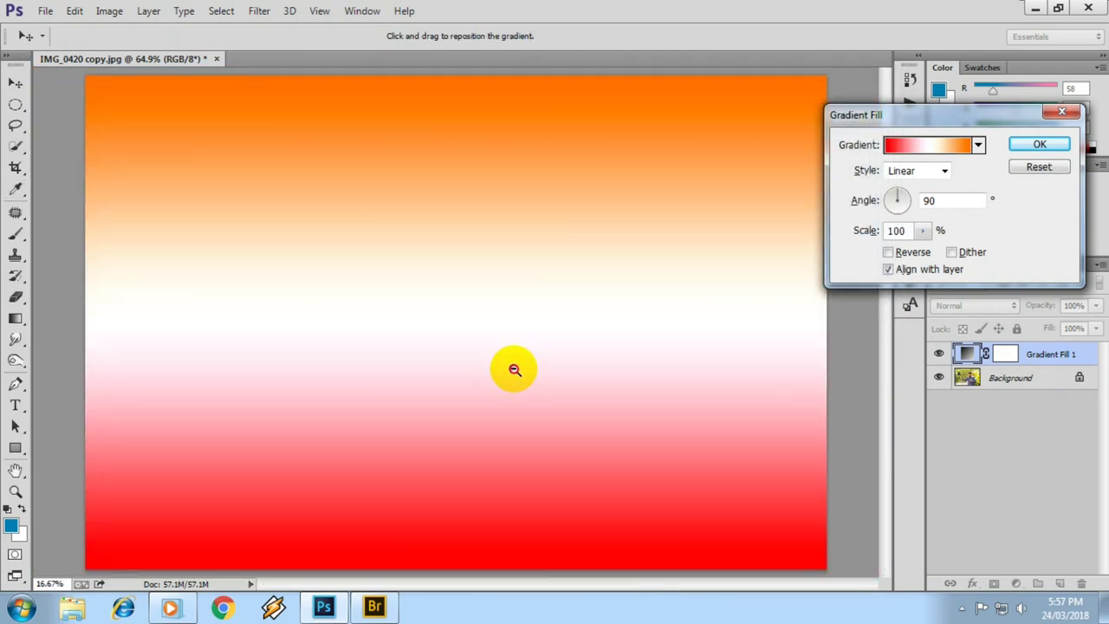
scroll(510, 371, "down", 2)
Make the gradient radial, move the orange stop to the start, and save it as a new preset.
left_click(916, 171)
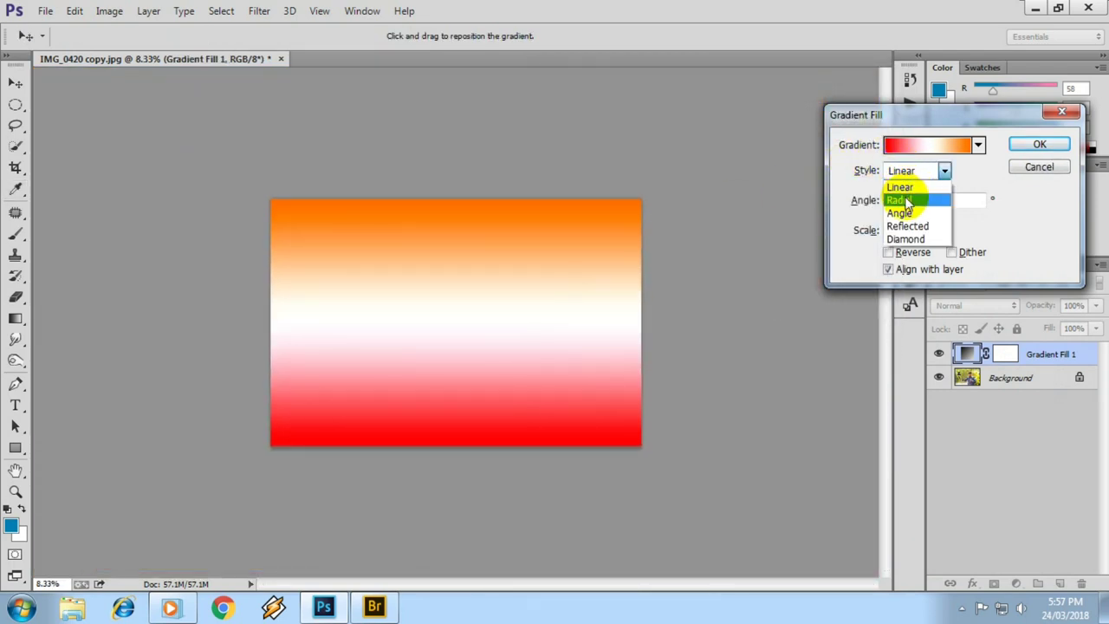
left_click(901, 200)
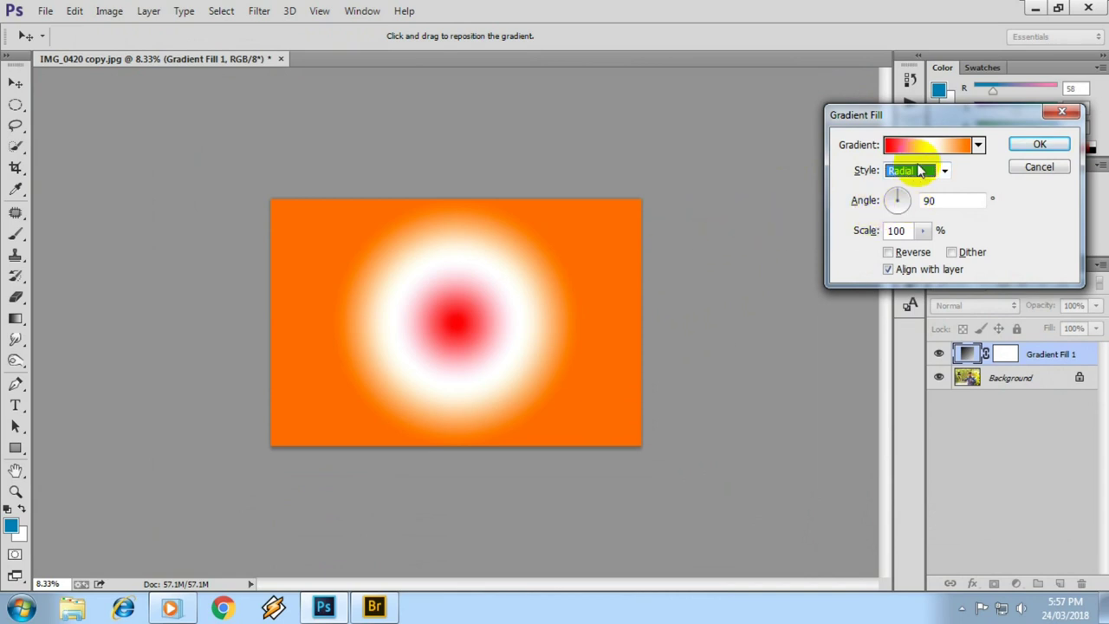
left_click(919, 145)
left_click(858, 359)
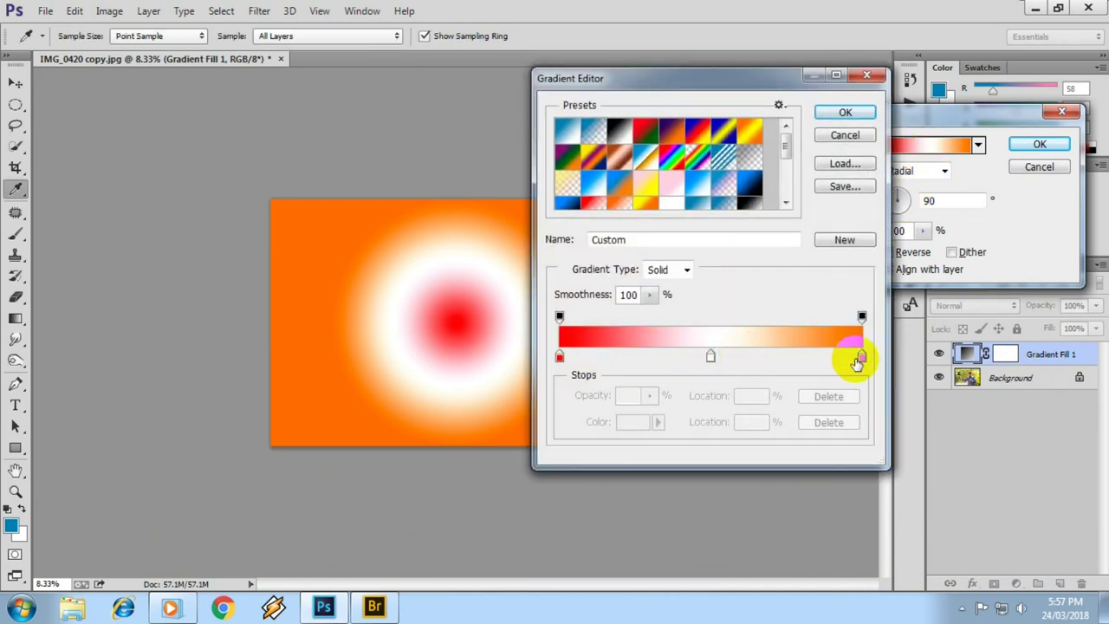
mouse_move(861, 357)
left_mouse_down()
mouse_move(565, 364)
mouse_move(857, 356)
left_mouse_up()
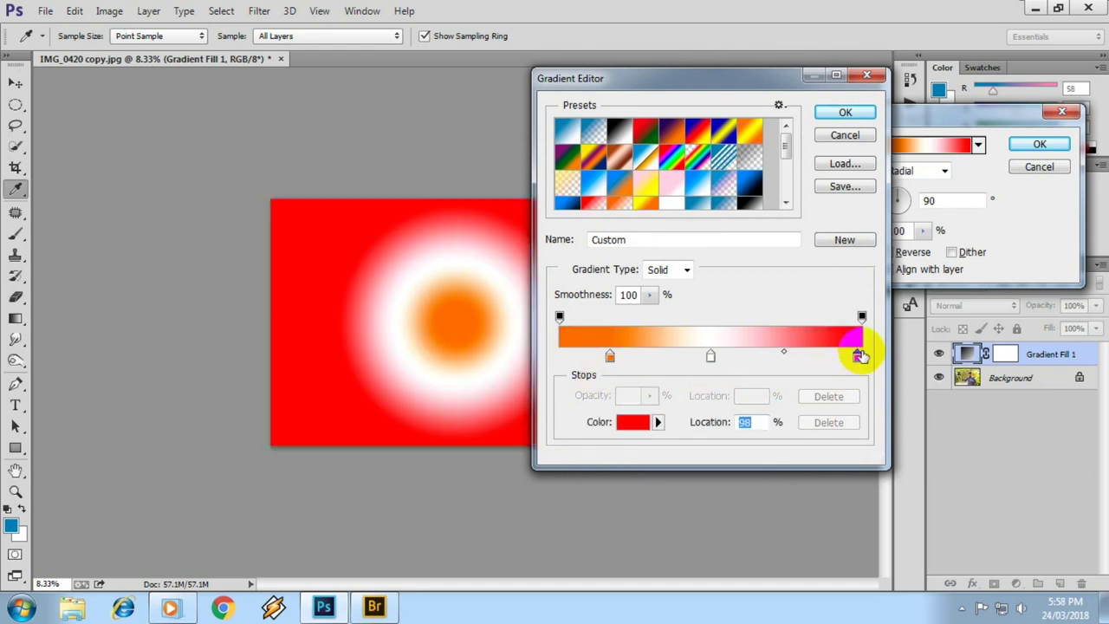
left_click_drag(607, 359, 559, 357)
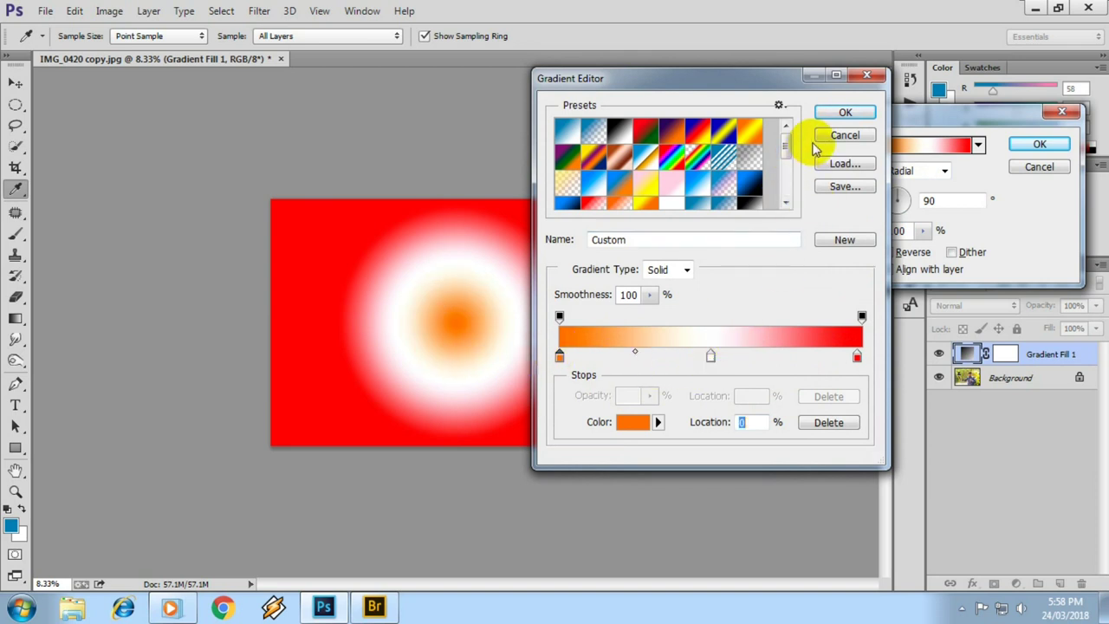
left_click(836, 240)
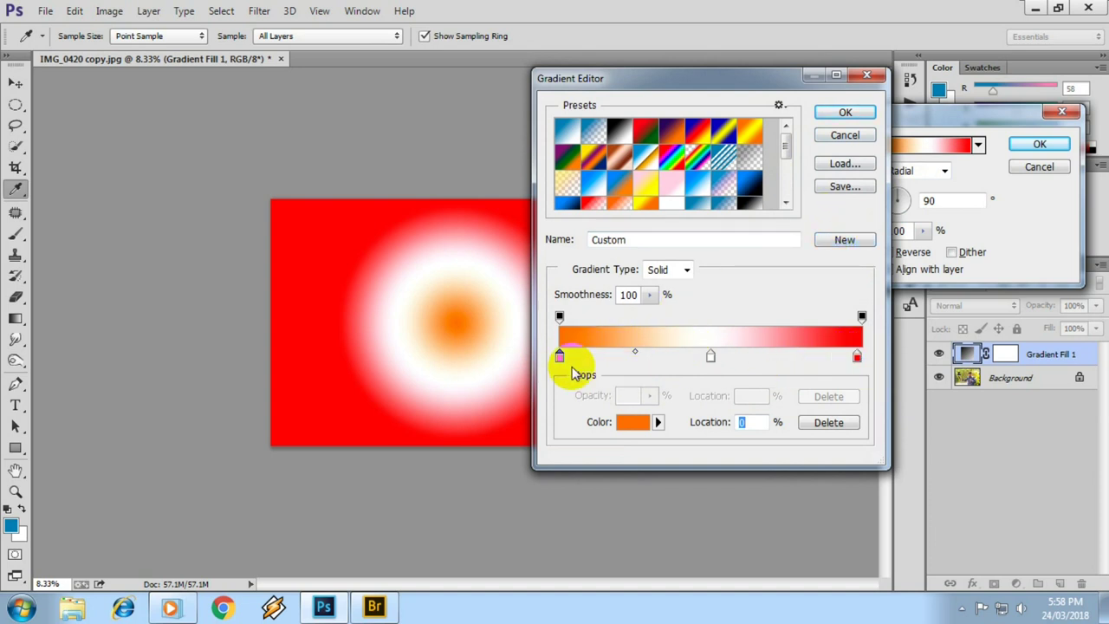
left_click(843, 241)
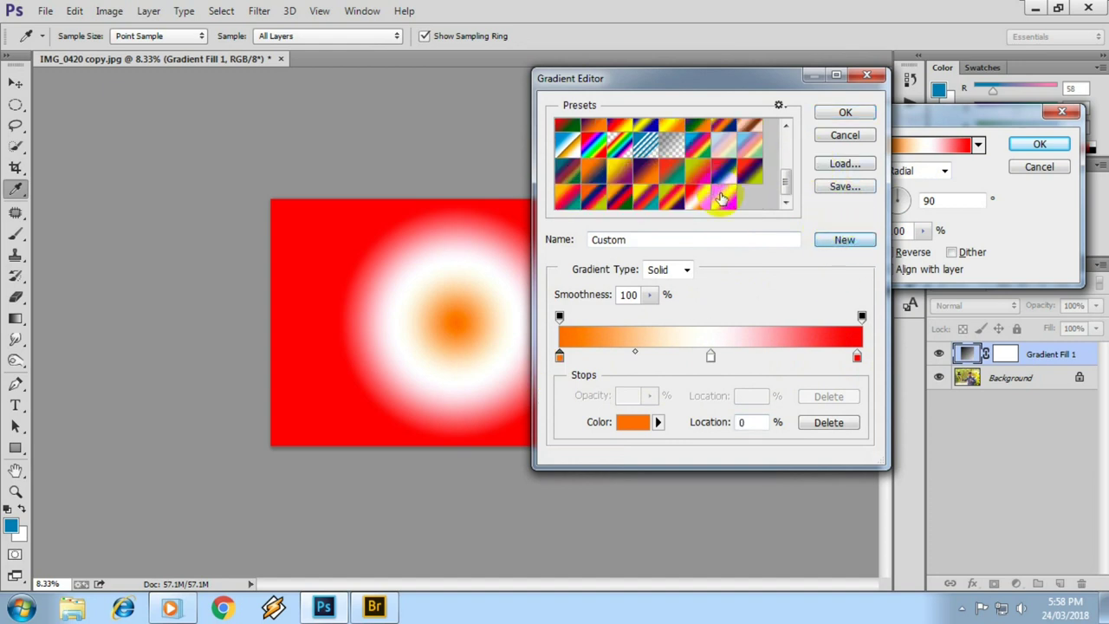
mouse_move(791, 201)
left_mouse_down()
mouse_move(782, 136)
mouse_move(797, 228)
left_mouse_up()
left_click(845, 113)
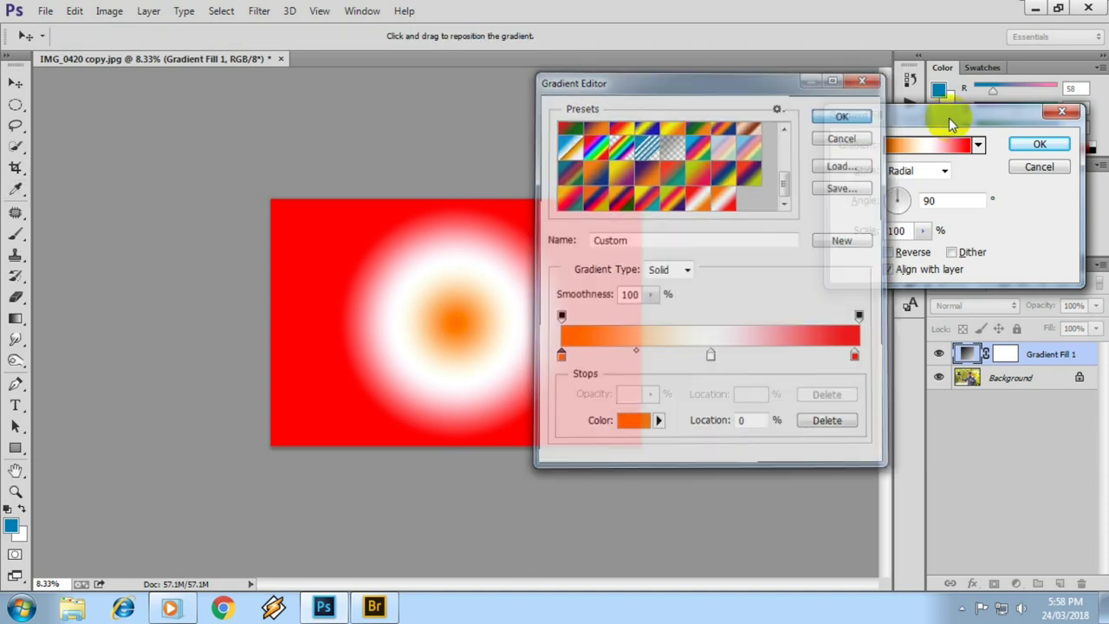
Tick Reverse so red sits in the centre and apply the gradient fill settings.
left_click(889, 252)
left_click(889, 252)
left_click(888, 252)
left_click(889, 252)
left_click(889, 252)
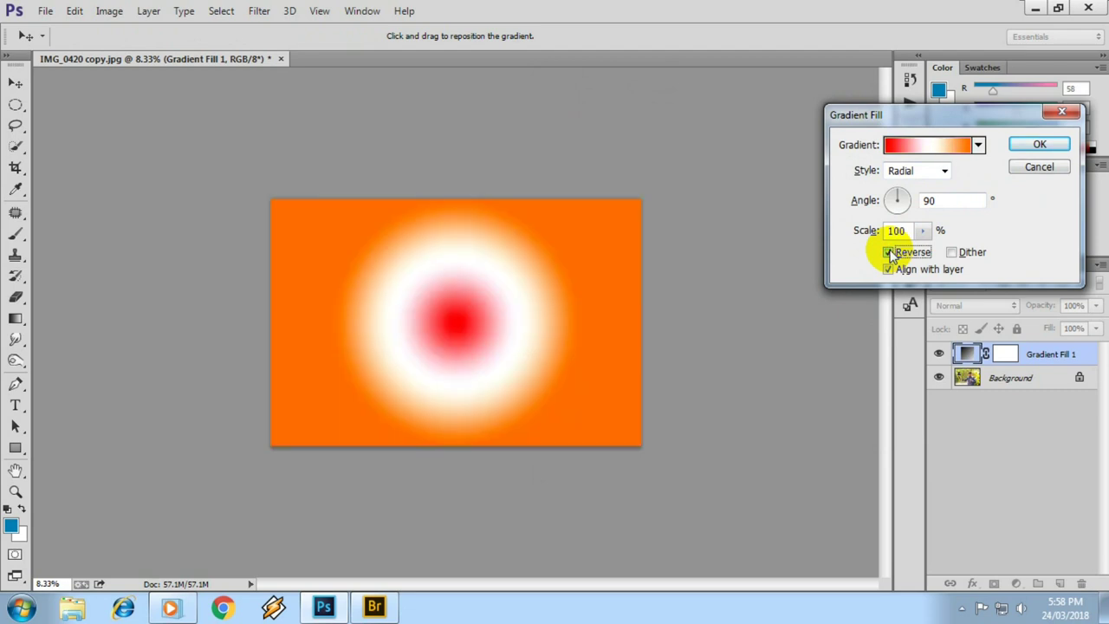
left_click(889, 253)
left_click(888, 252)
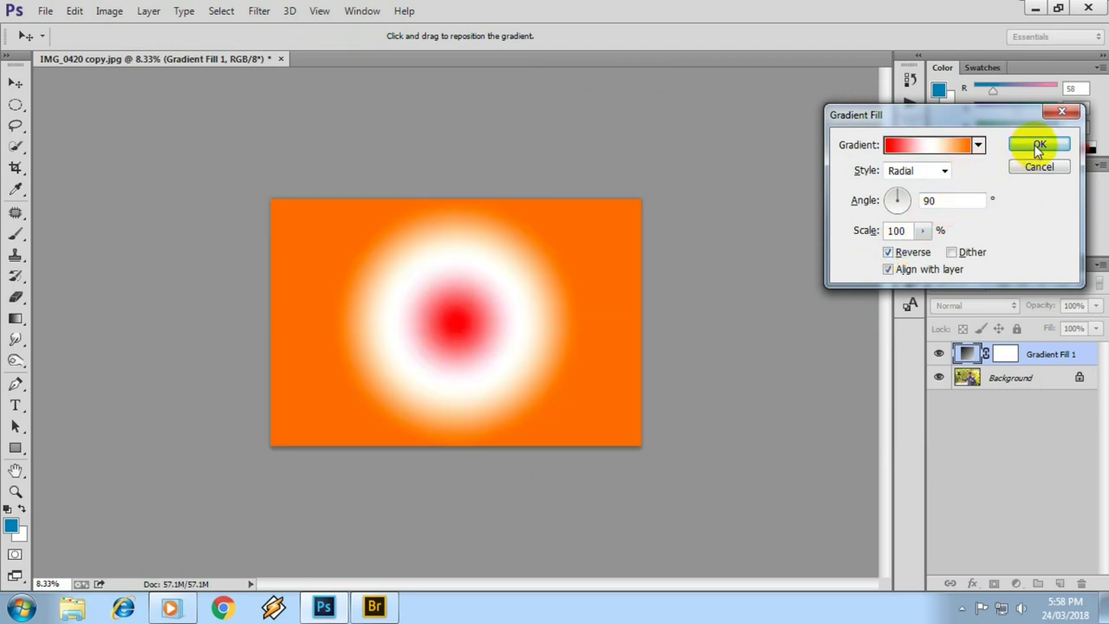
left_click(1039, 144)
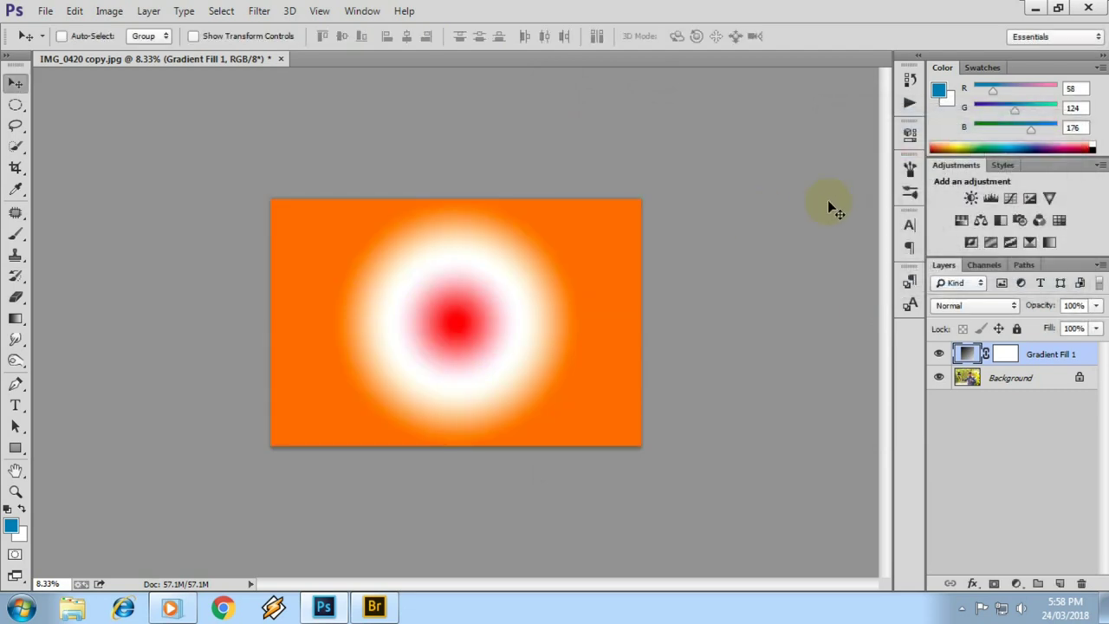
left_click(957, 306)
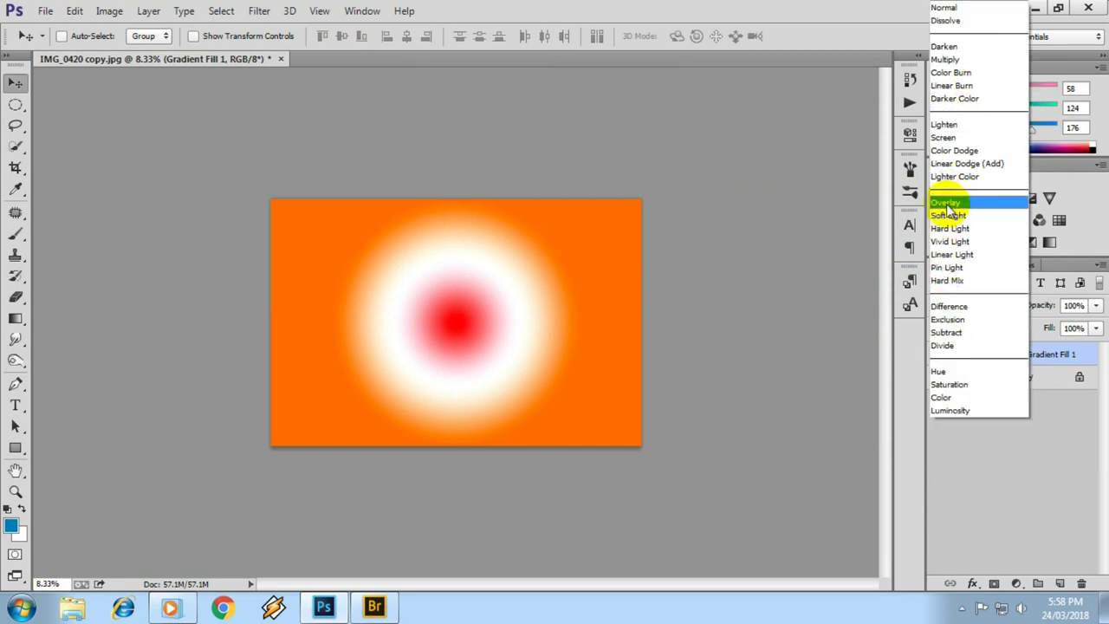
left_click(946, 203)
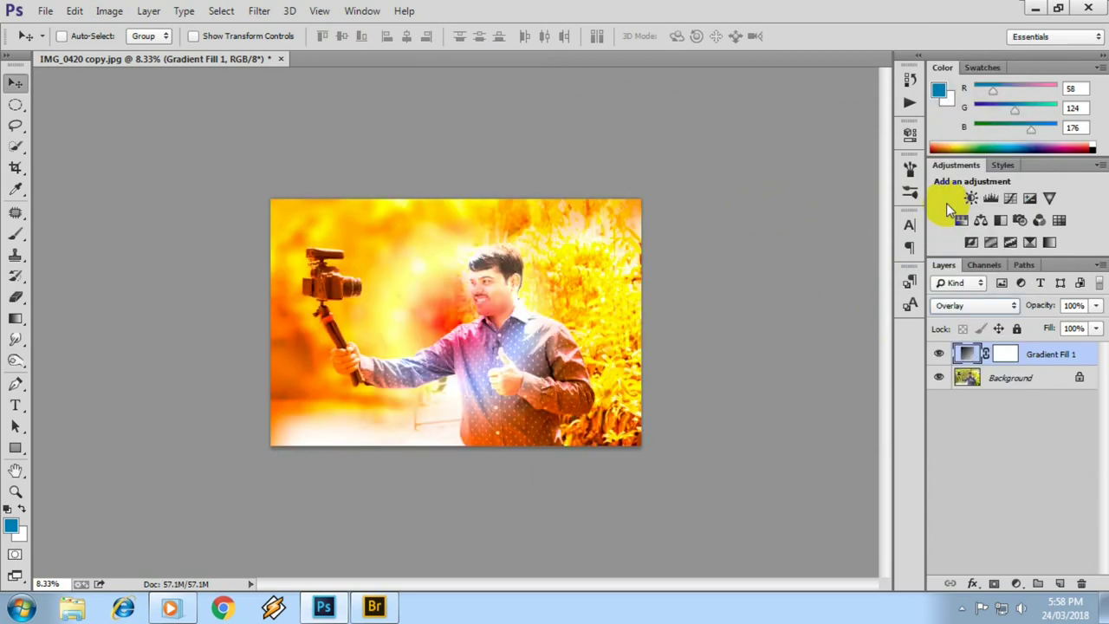
left_click(966, 307)
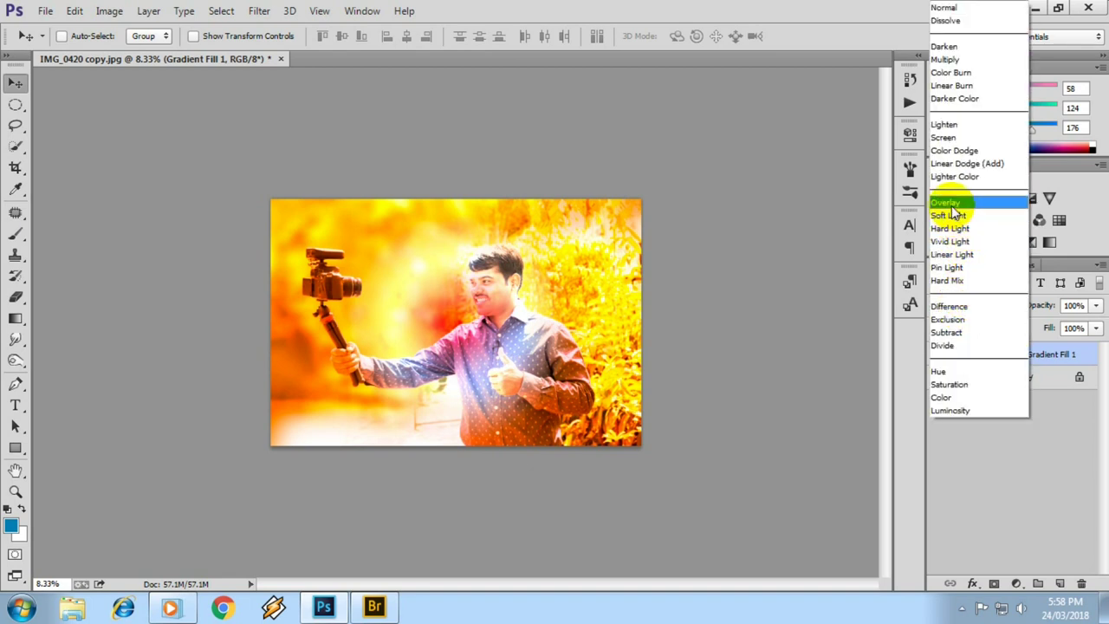
left_click(948, 8)
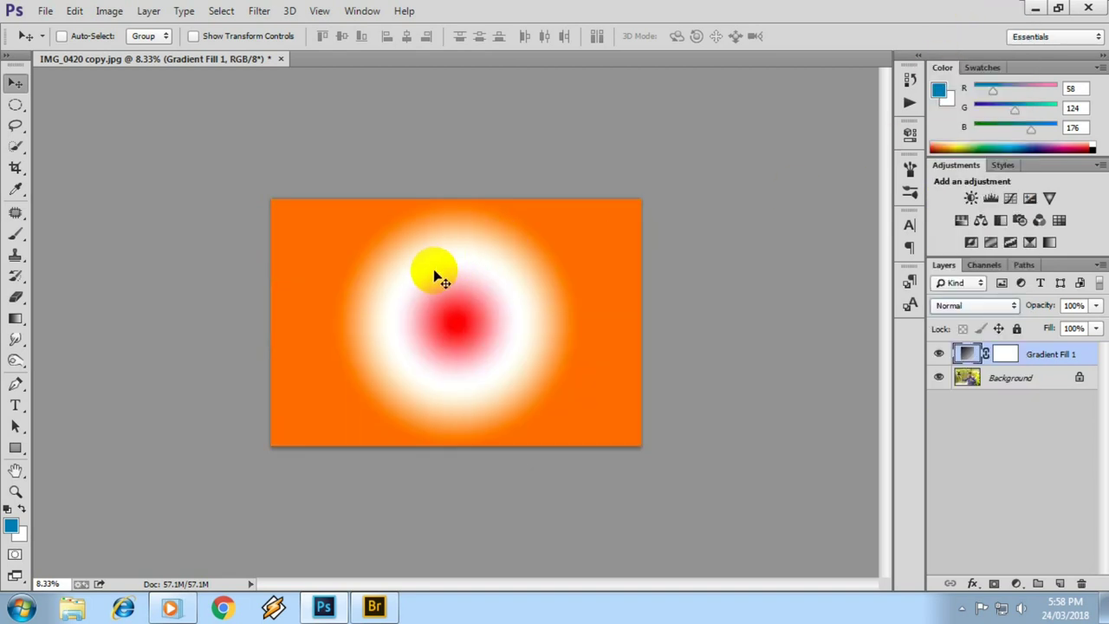
left_click(16, 105)
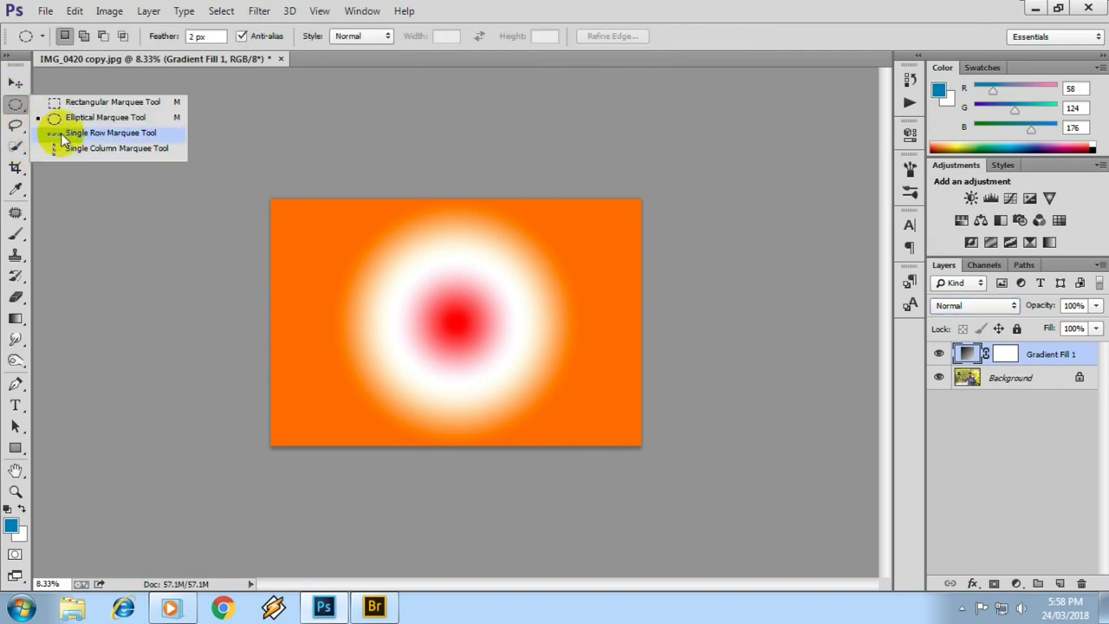
Draw an elliptical selection around the glow centre and target Gradient Fill 1's mask.
left_click(59, 117)
left_click_drag(397, 256, 577, 428)
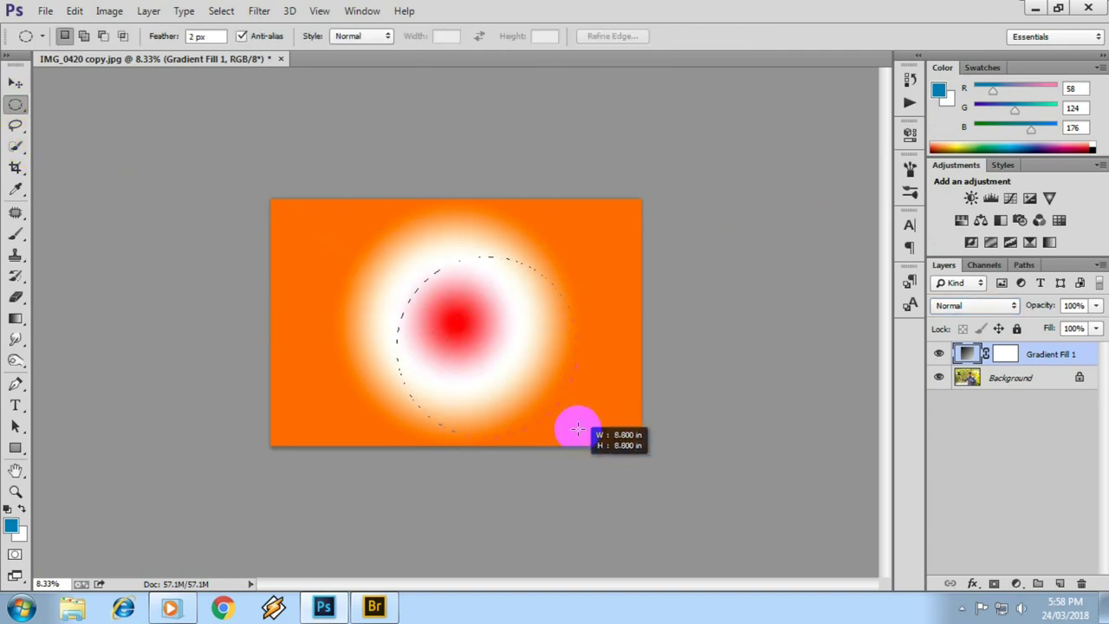
left_click_drag(577, 428, 520, 355)
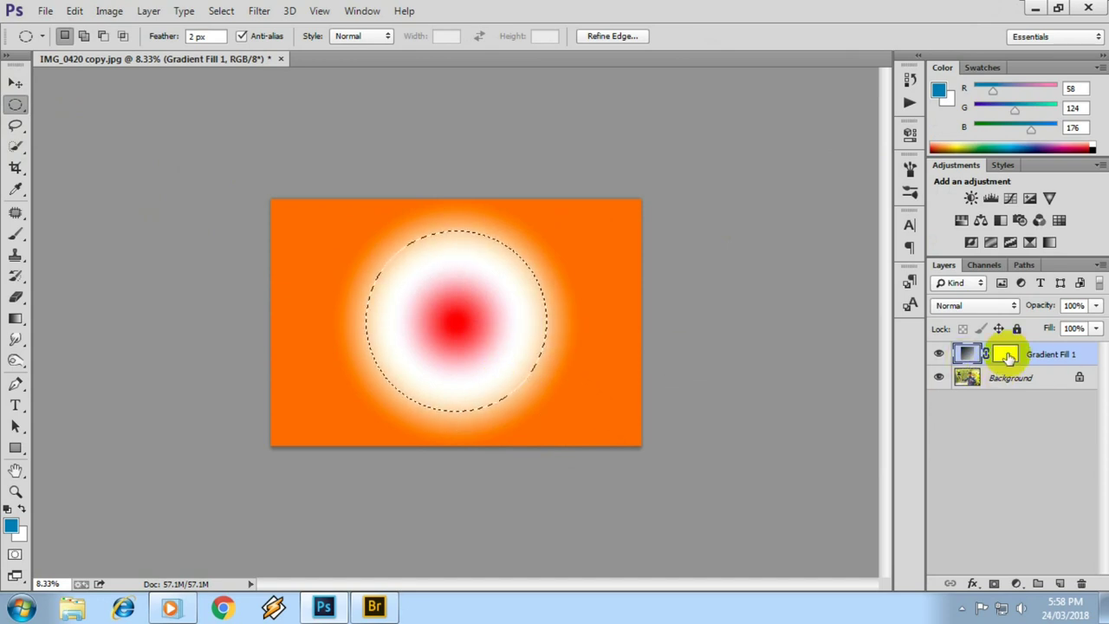
left_click(1007, 357)
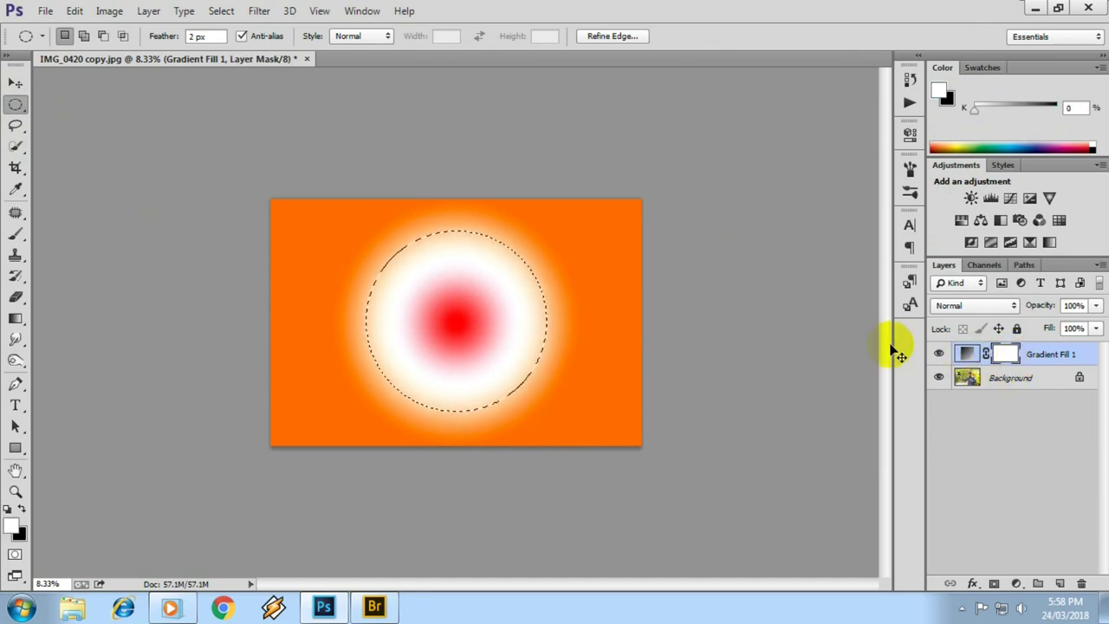
key("Delete")
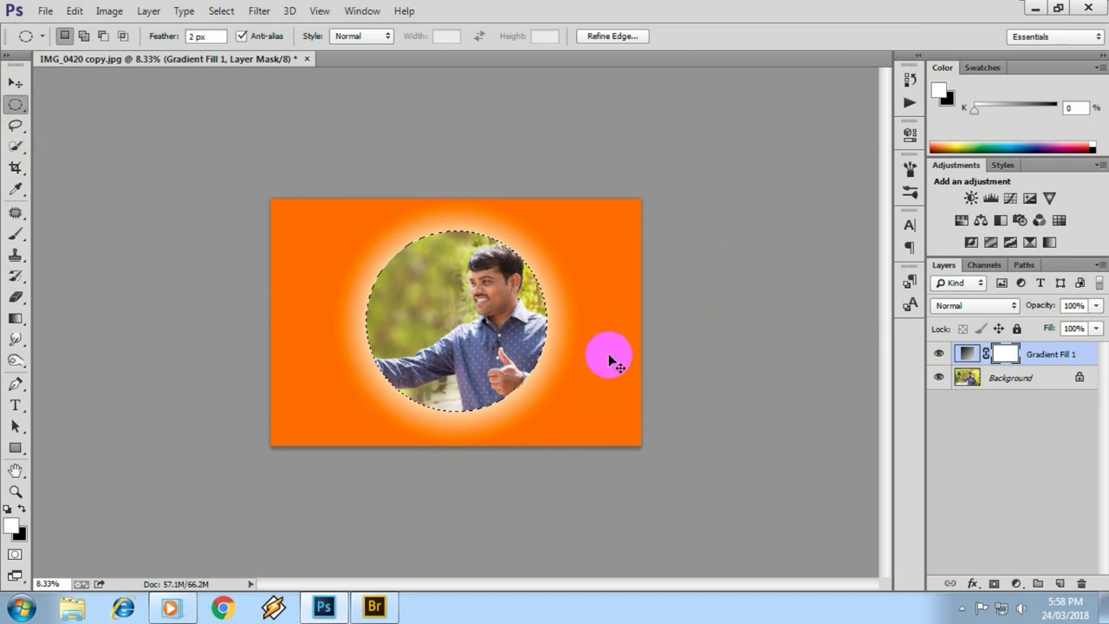
key("ctrl+z")
Feather the selection 50 px, fill it black on the mask, and invert the mask.
right_click(490, 317)
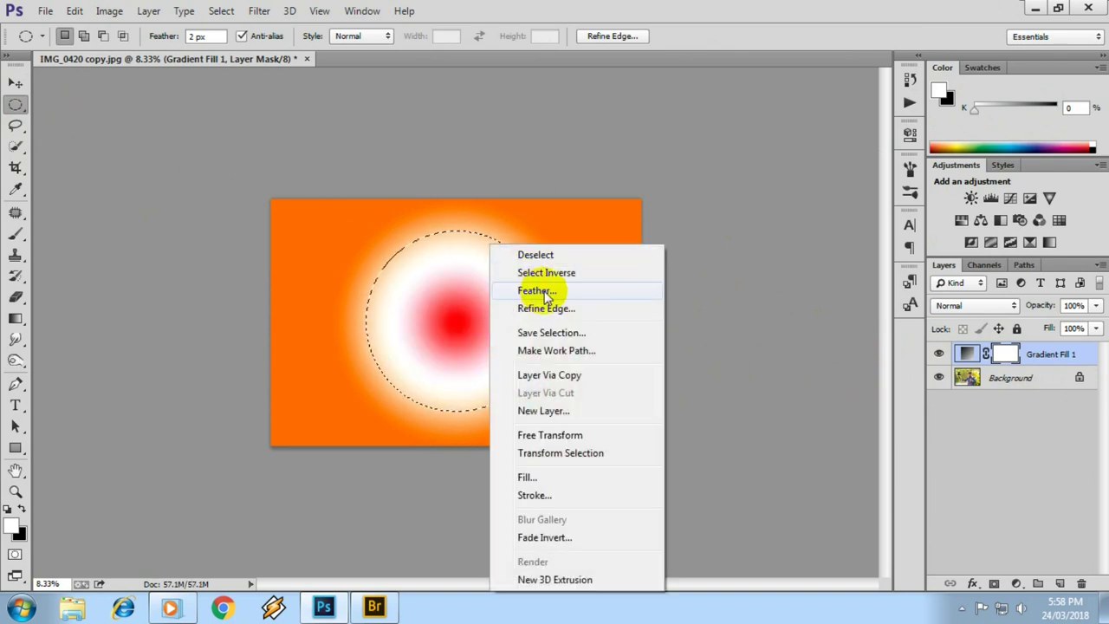
left_click(547, 289)
type("50")
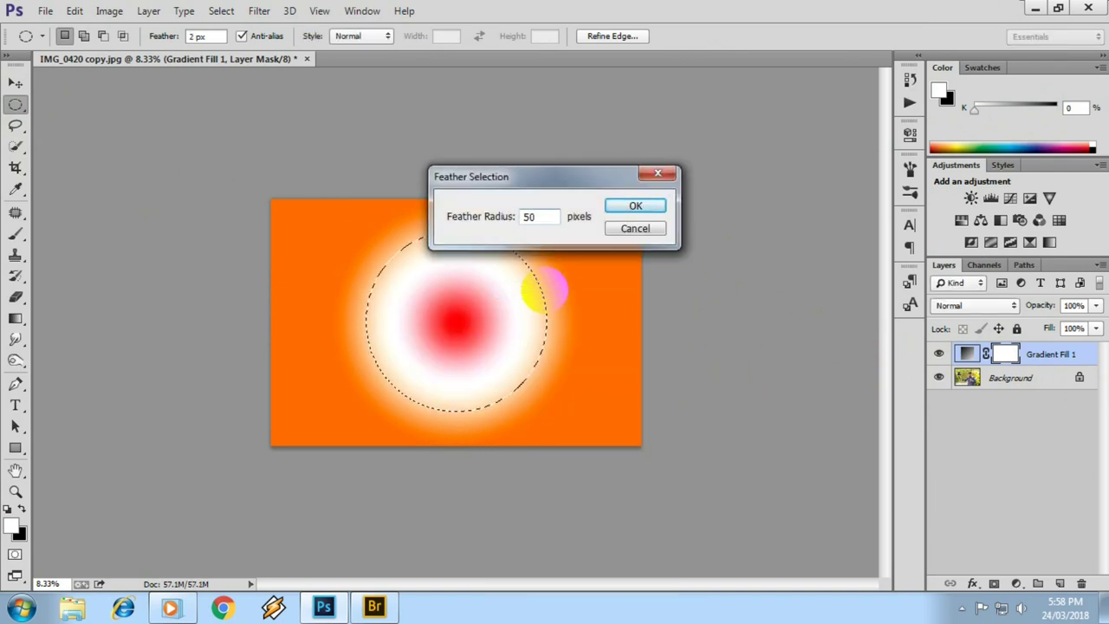
key("Return")
key("ctrl+BackSpace")
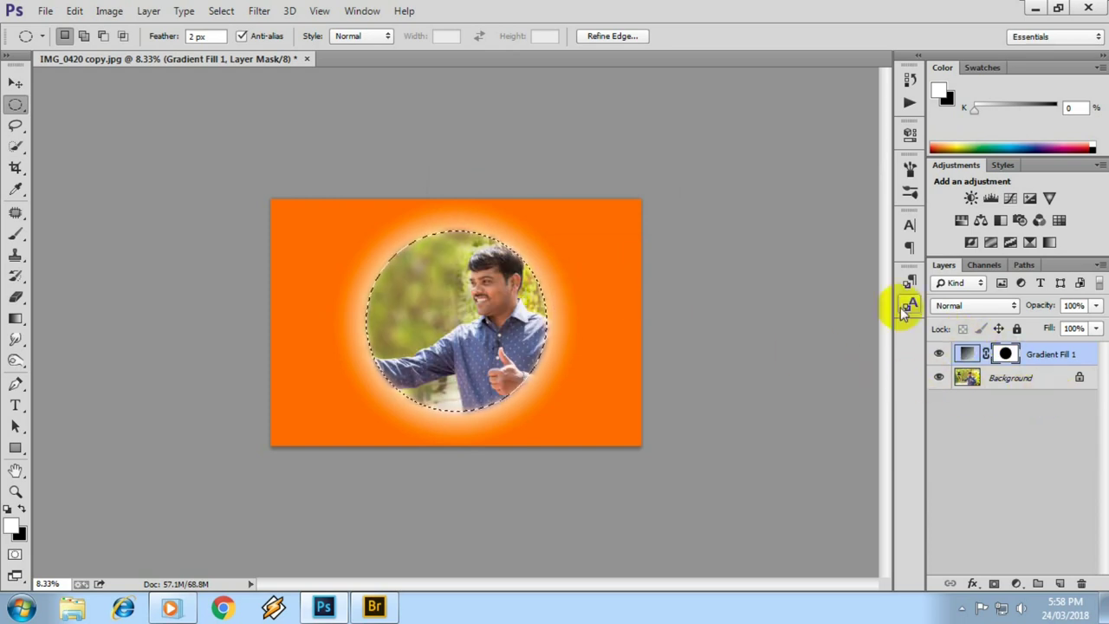
key("ctrl+i")
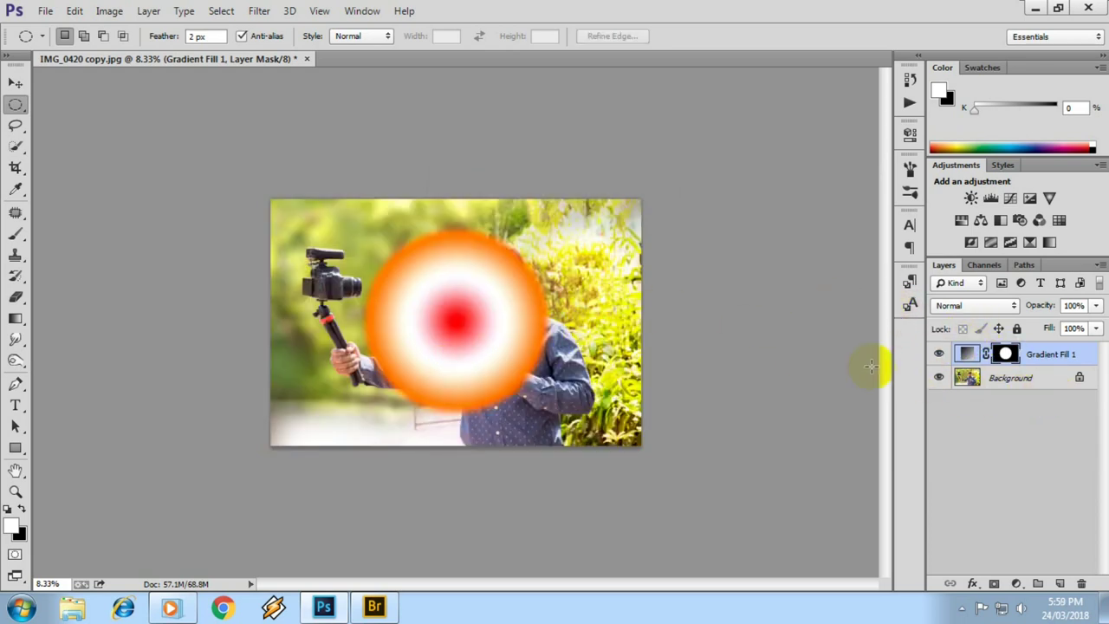
left_click(259, 11)
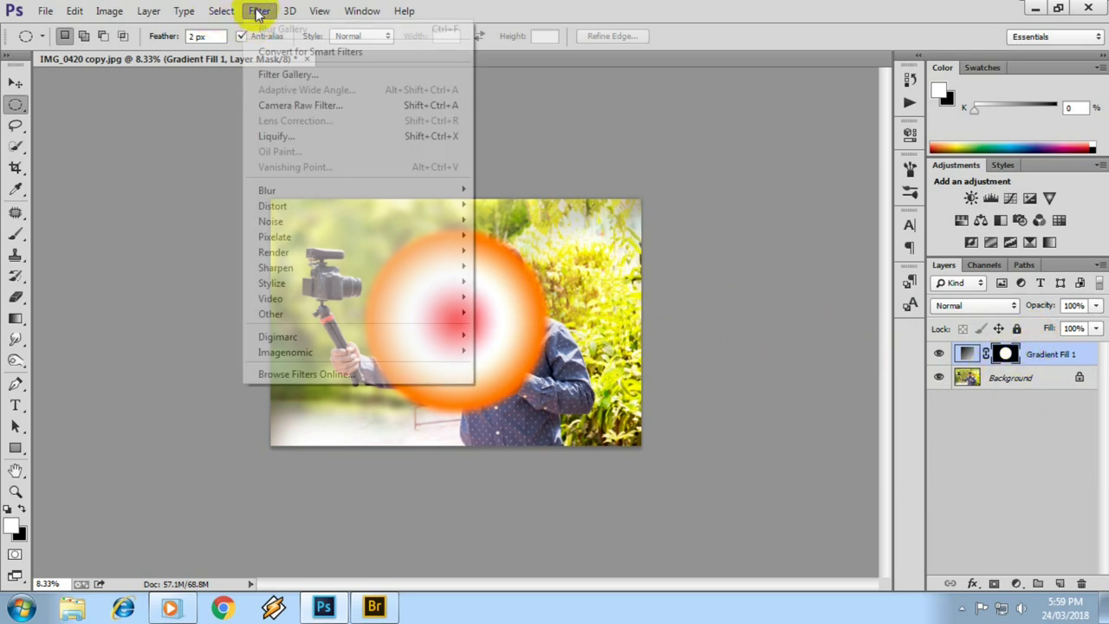
mouse_move(267, 190)
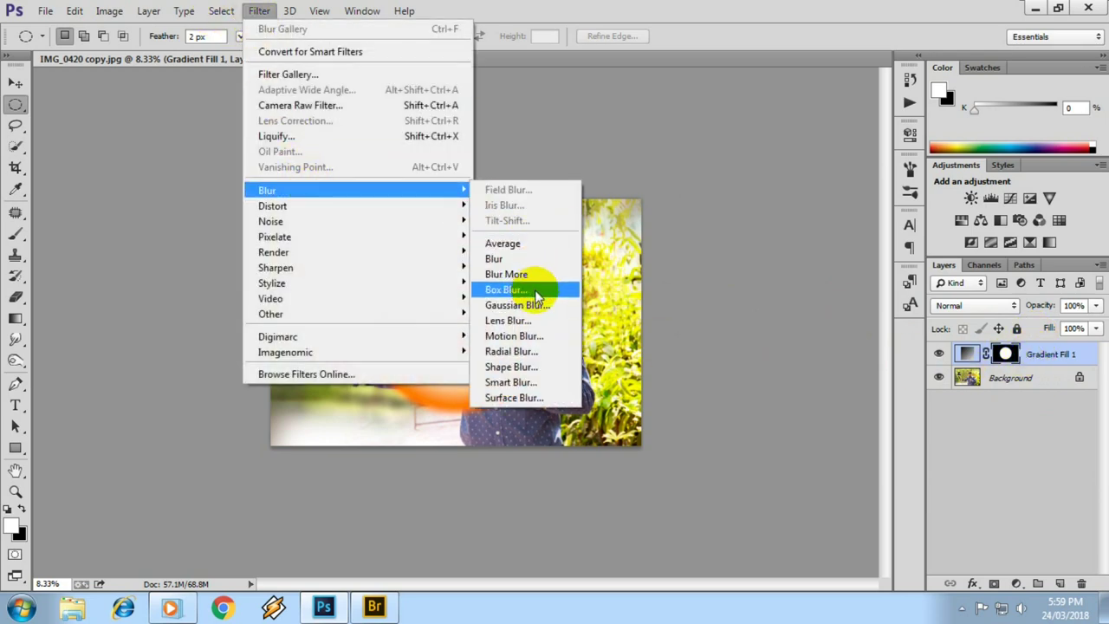
Apply a Gaussian Blur of about 191.7 pixels to Gradient Fill 1's mask.
left_click(542, 306)
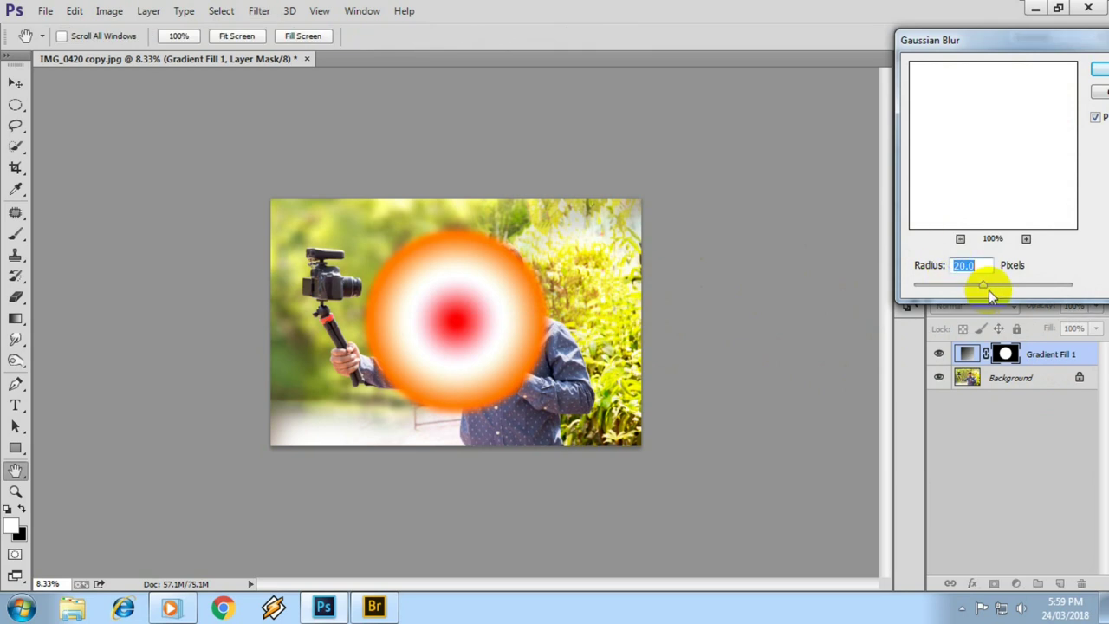
mouse_move(1022, 293)
left_mouse_down()
mouse_move(1058, 288)
mouse_move(1023, 289)
left_mouse_up()
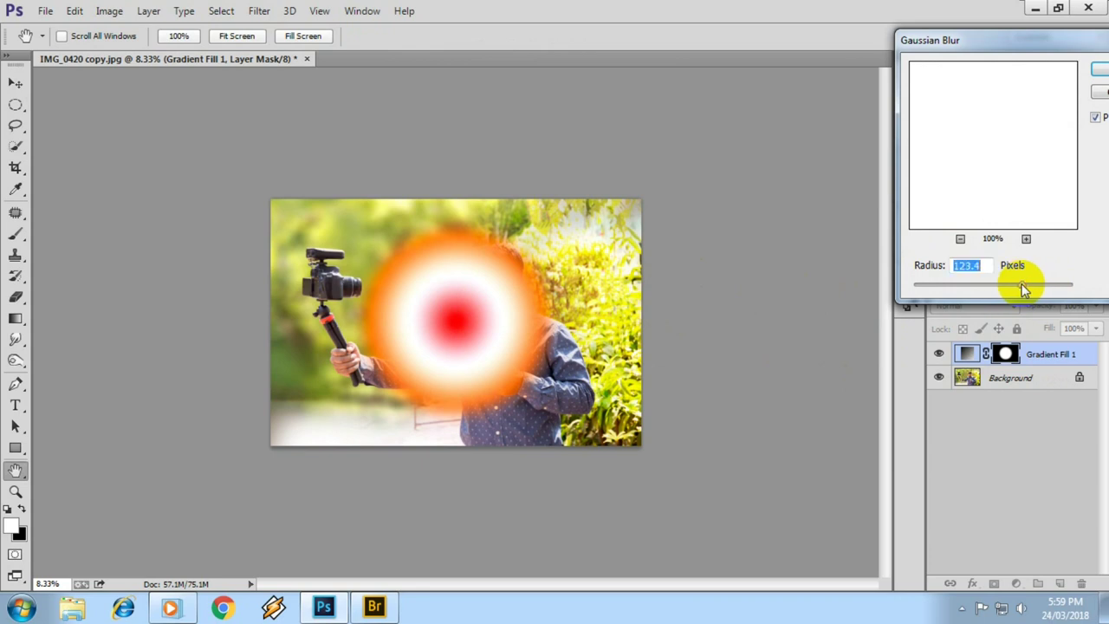
type("00")
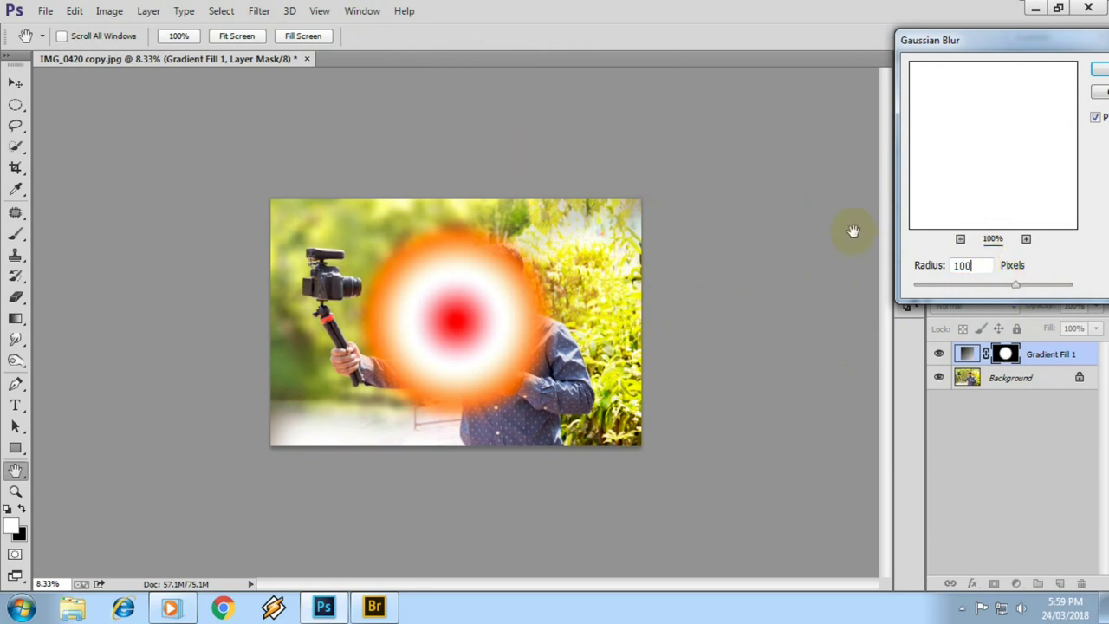
left_click_drag(1015, 285, 1043, 289)
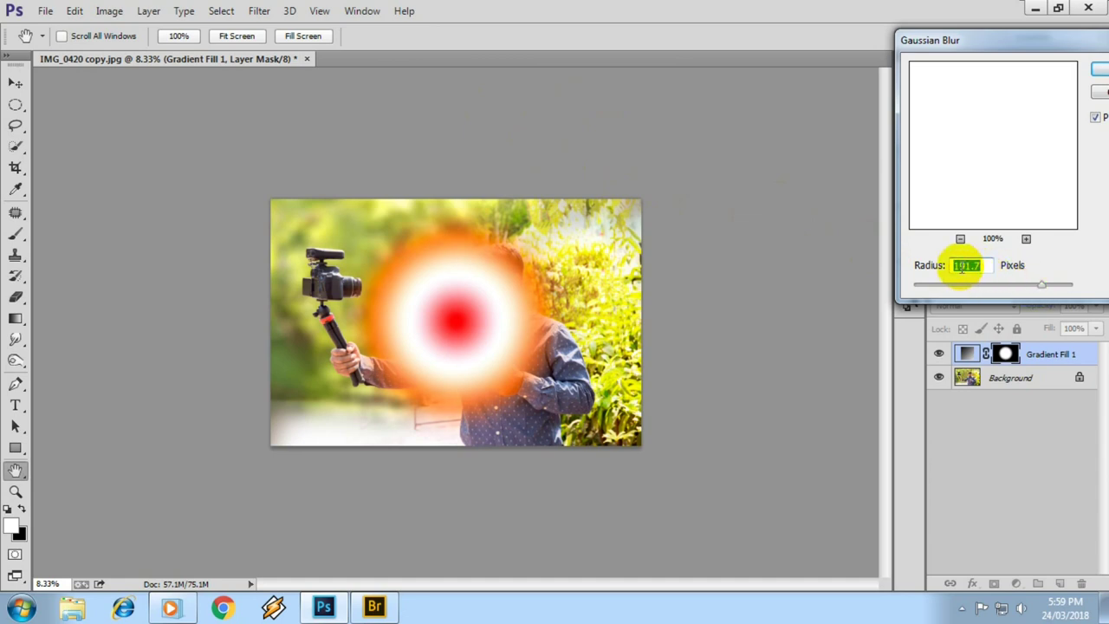
key("Return")
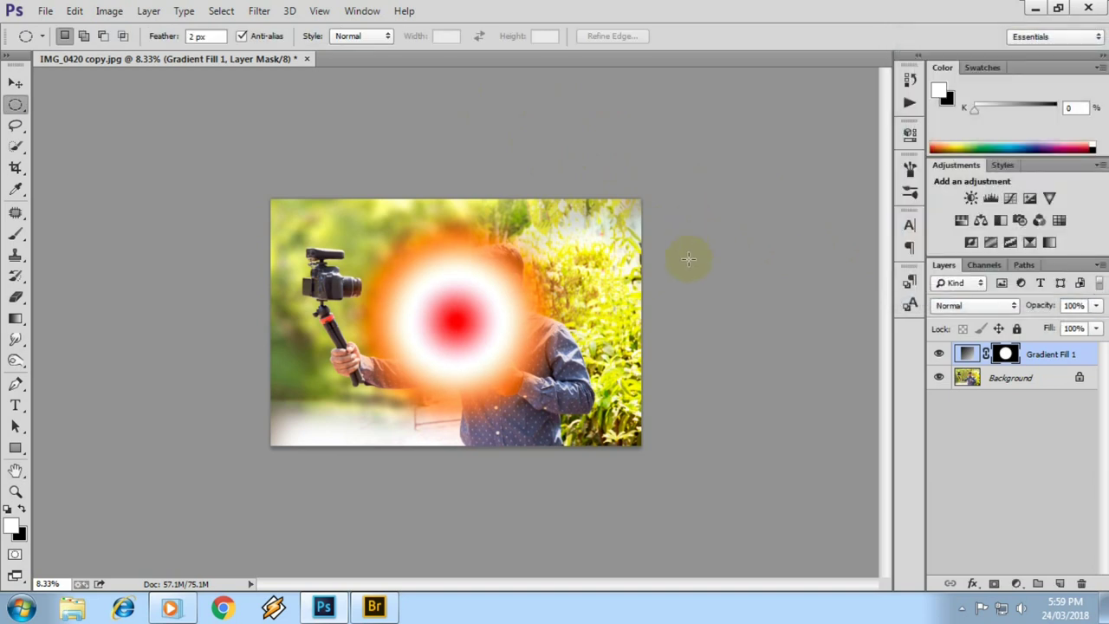
Set Gradient Fill 1's blend mode to Screen.
left_click(961, 305)
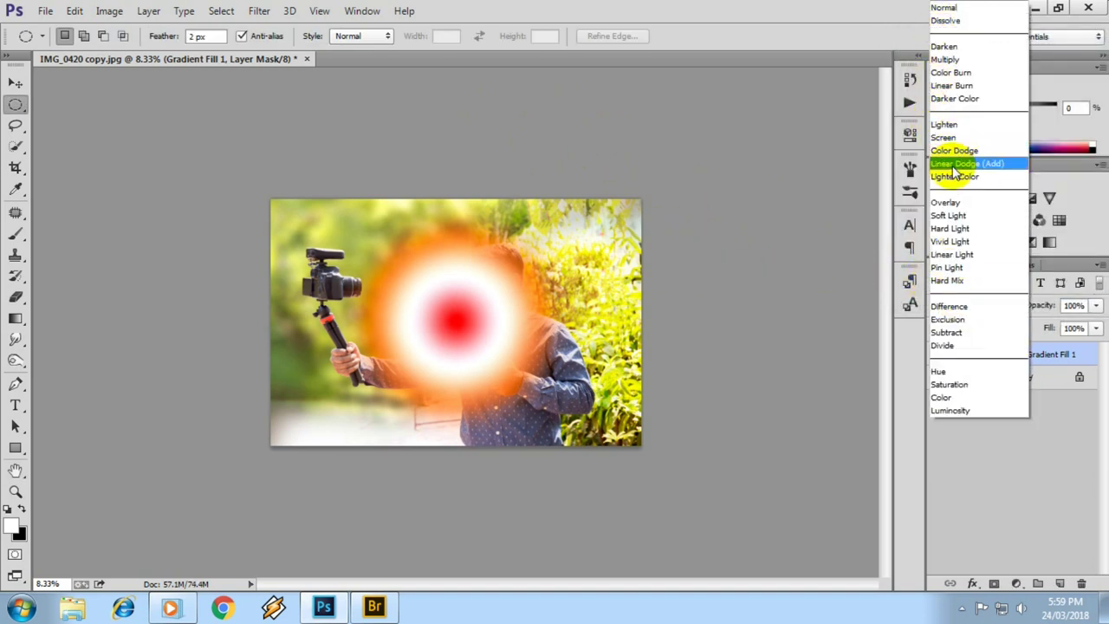
left_click(944, 137)
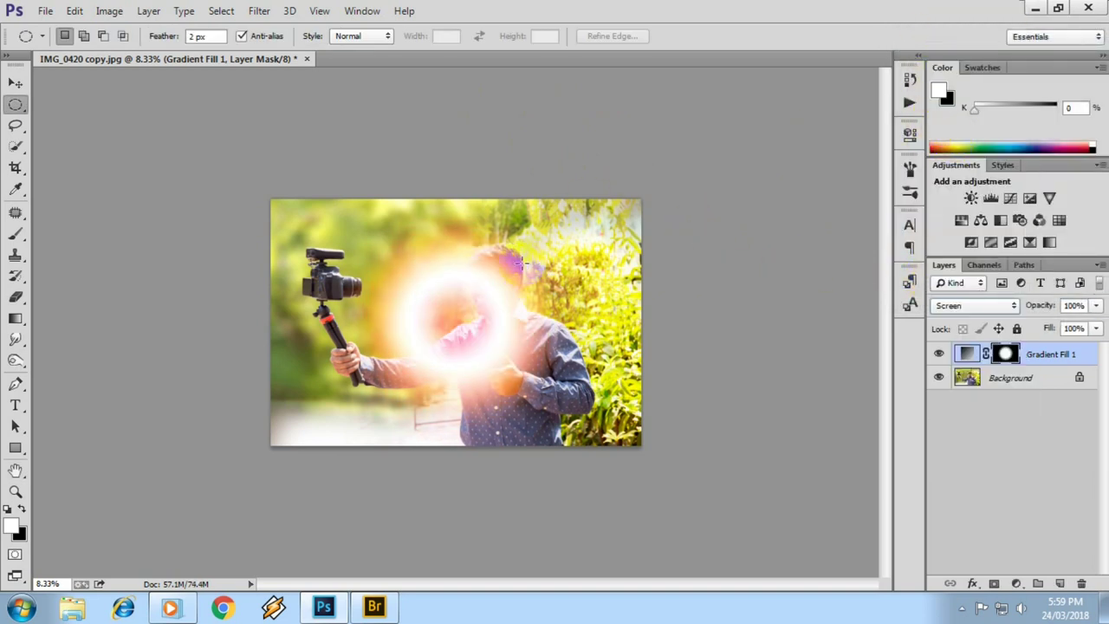
left_click(468, 297)
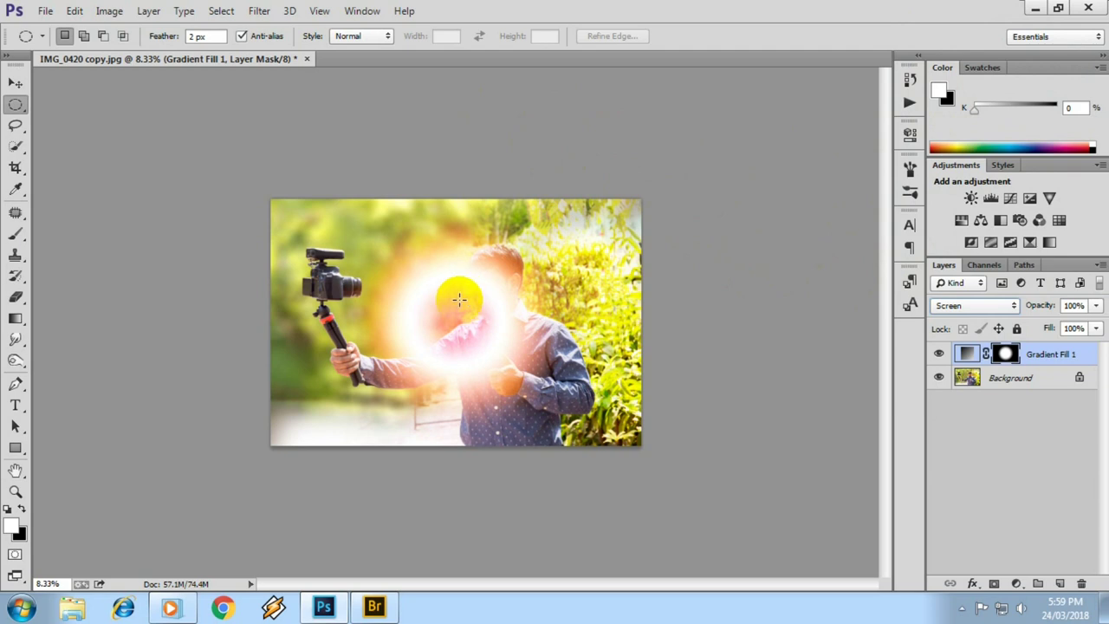
left_click_drag(459, 299, 471, 337)
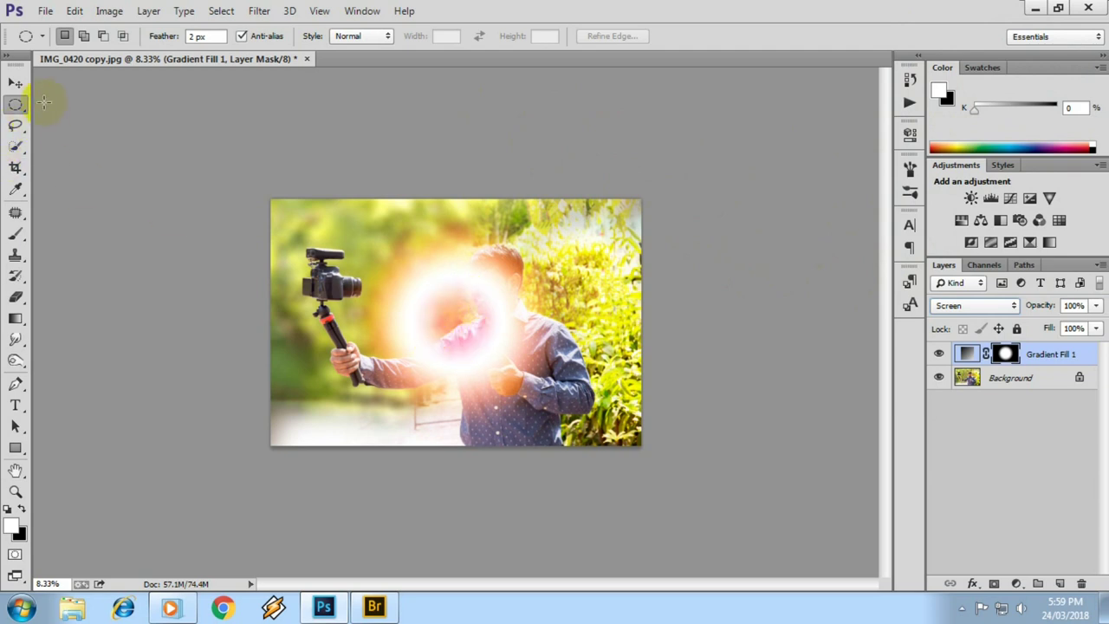
Move the orange glow up-left beside the man's head and invert its layer mask.
left_click(16, 82)
left_click_drag(450, 317, 433, 240)
left_click(1003, 353)
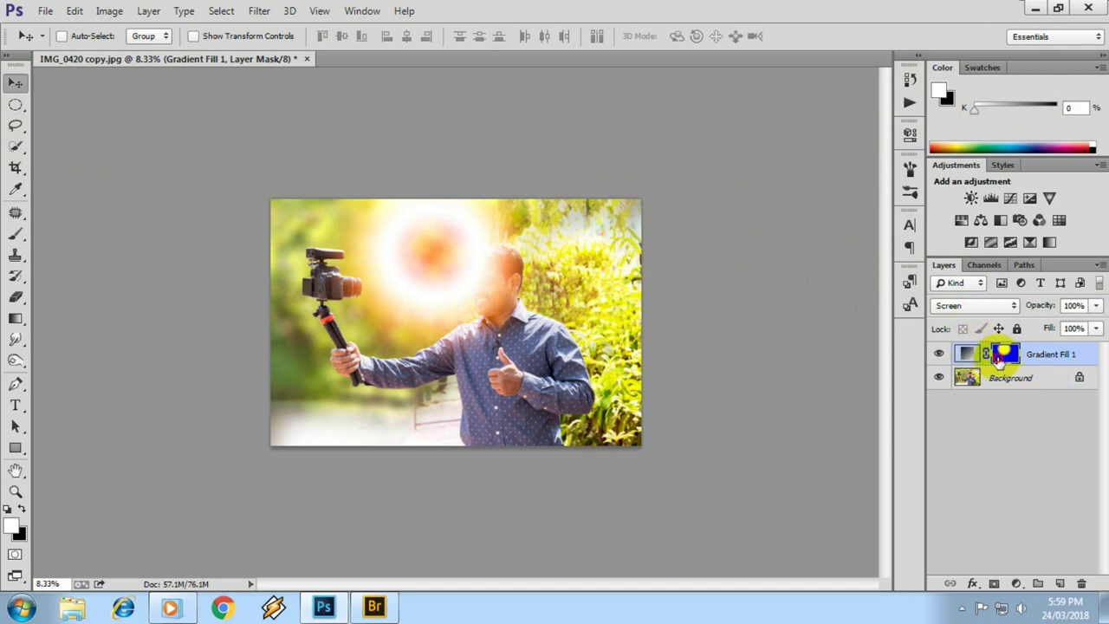
key("ctrl+i")
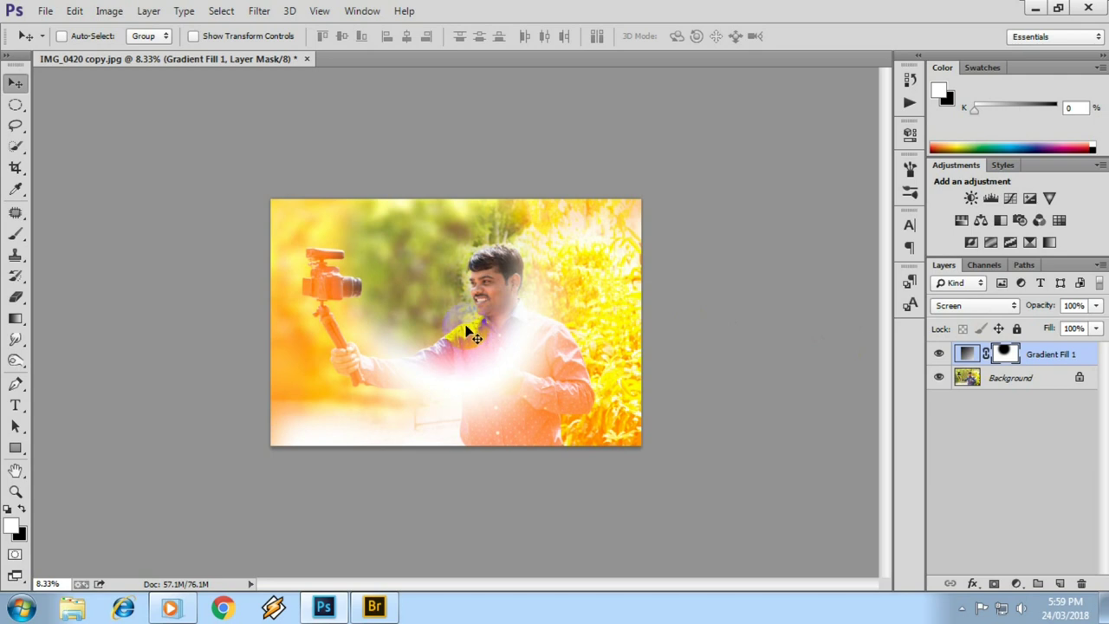
Reposition the inverted glow mask and enlarge it to about double size.
mouse_move(465, 332)
left_mouse_down()
mouse_move(541, 407)
mouse_move(549, 384)
mouse_move(500, 401)
mouse_move(425, 399)
mouse_move(436, 366)
mouse_move(460, 383)
left_mouse_up()
key("ctrl+minus")
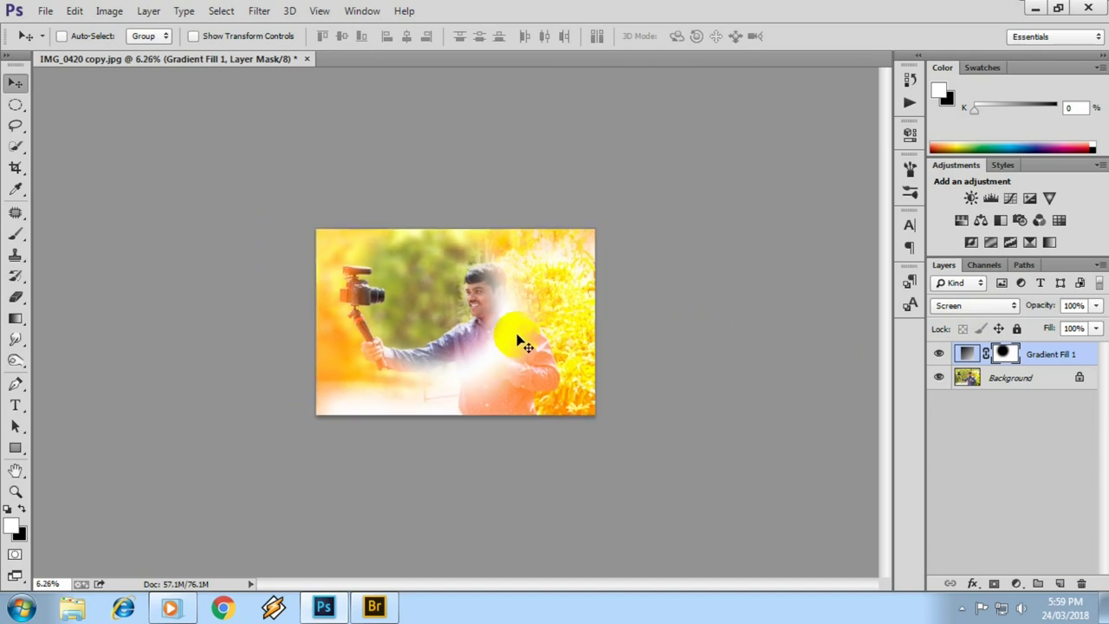
key("ctrl+t")
left_click_drag(517, 200, 690, 186)
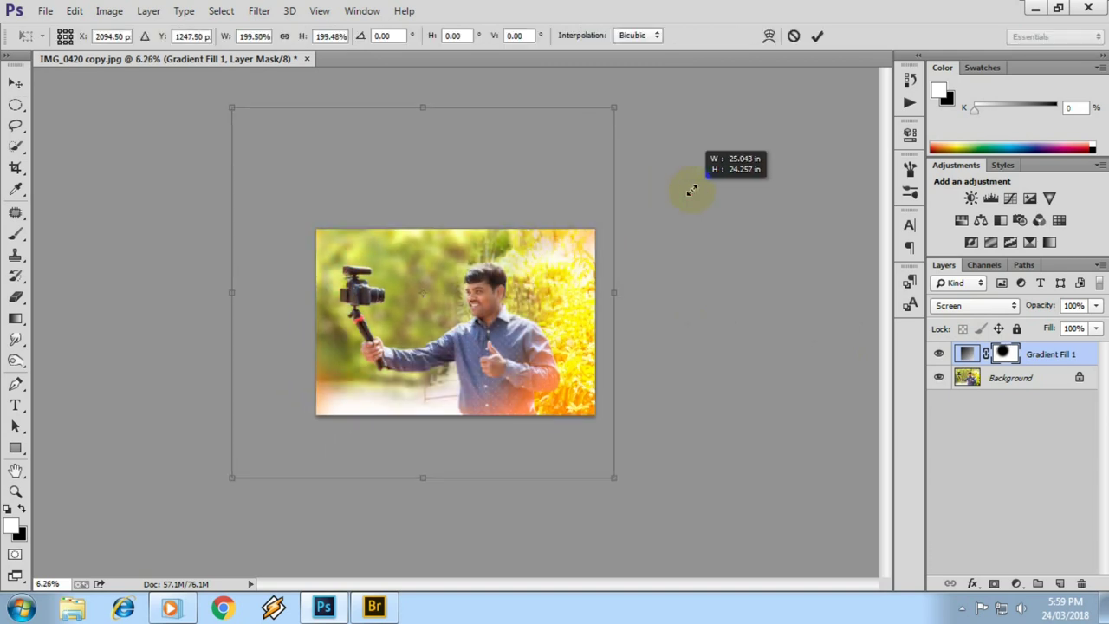
left_click_drag(524, 274, 596, 313)
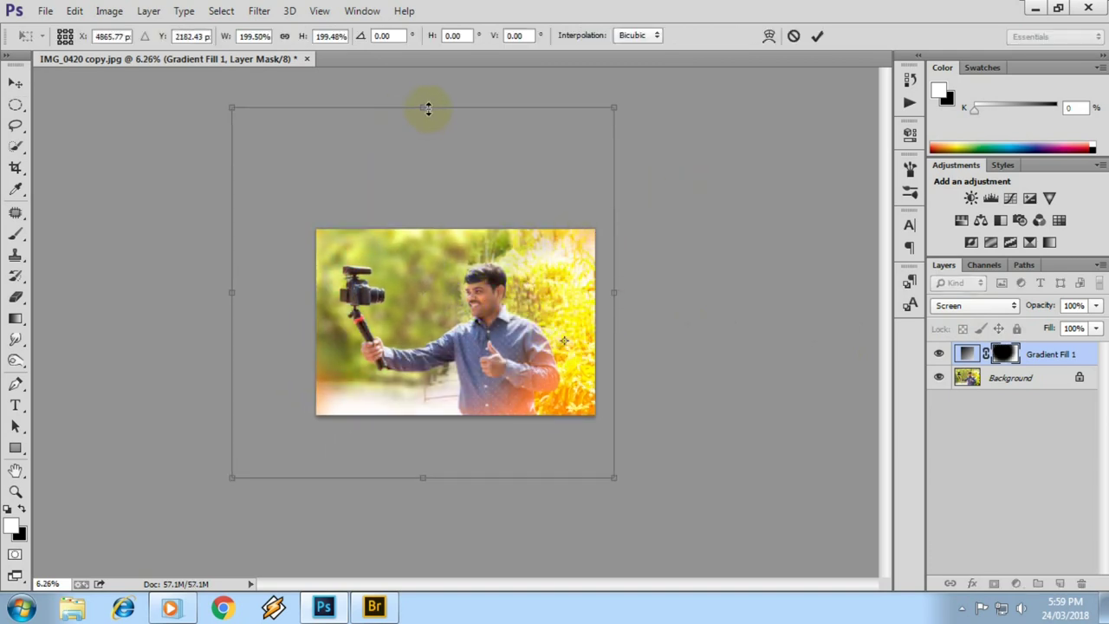
Fine-tune the mask's height, width and position, pushing the glow toward the photo edges.
left_click_drag(428, 108, 439, 220)
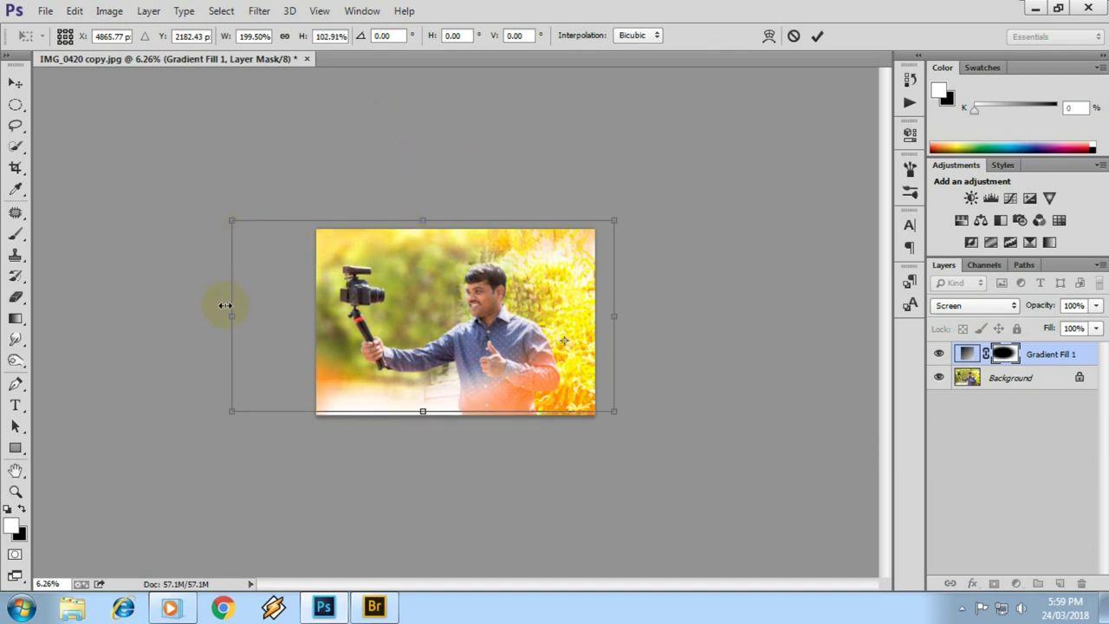
left_click_drag(235, 319, 317, 319)
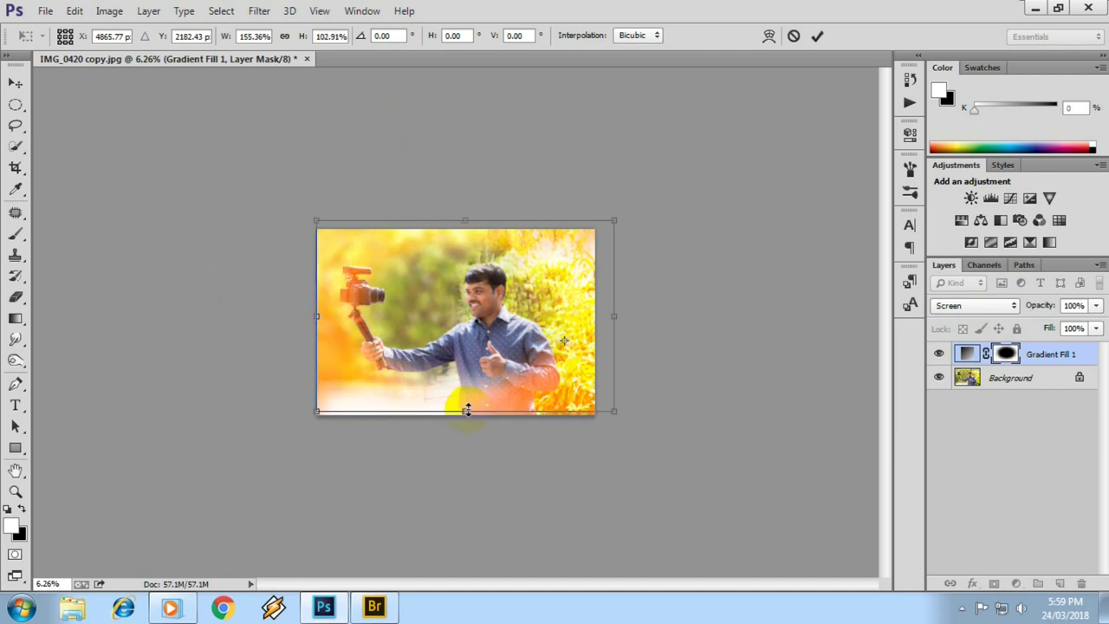
left_click_drag(466, 410, 463, 443)
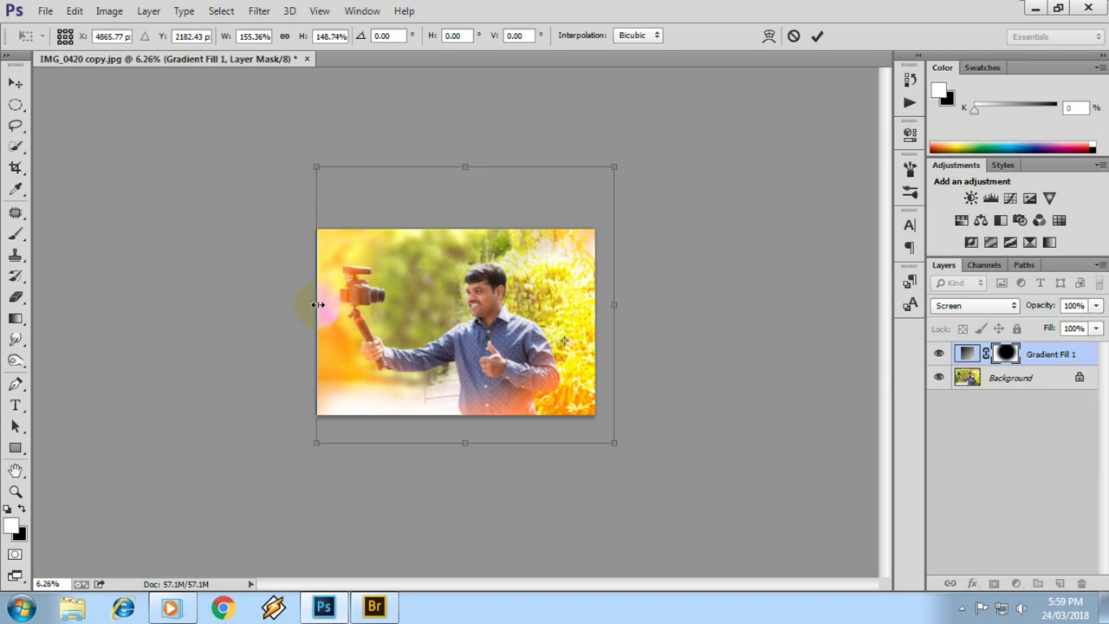
left_click_drag(318, 304, 283, 304)
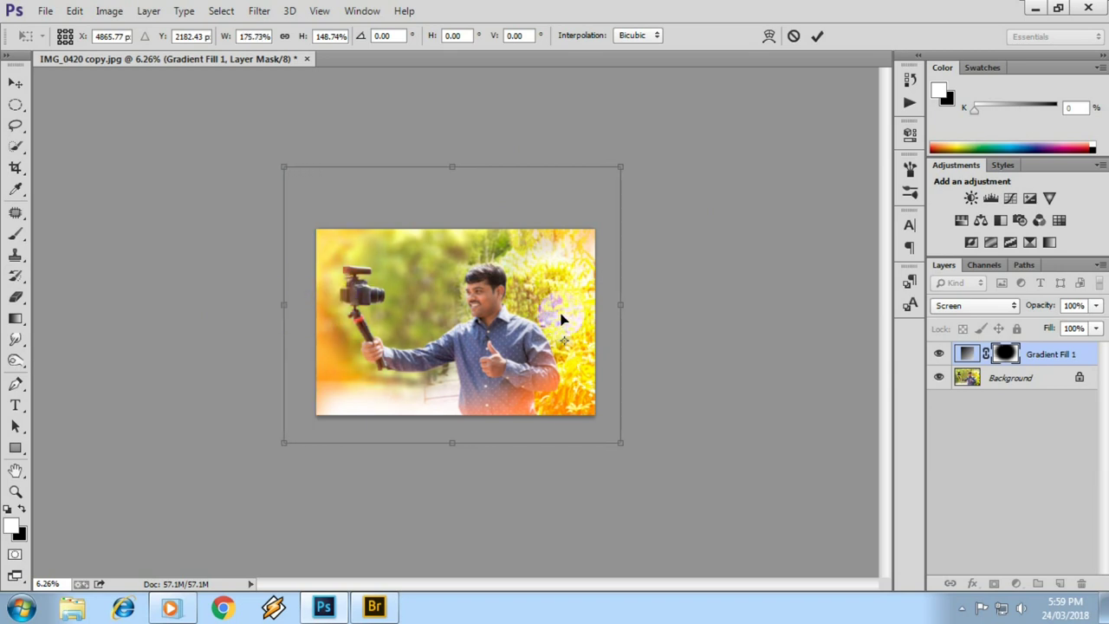
left_click_drag(561, 319, 564, 332)
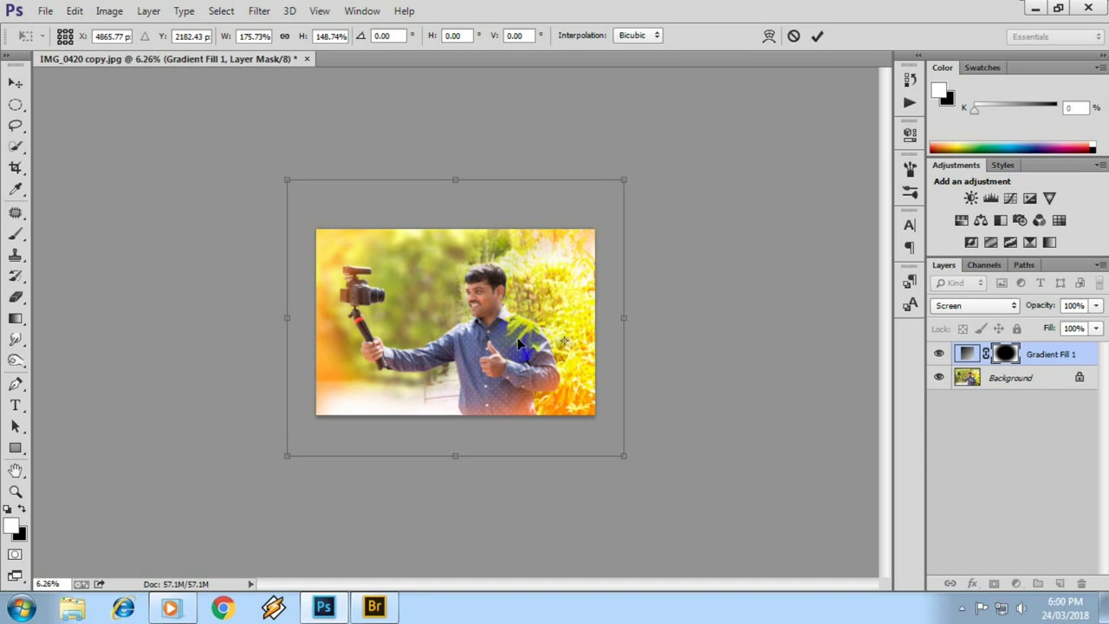
left_click_drag(624, 453, 629, 467)
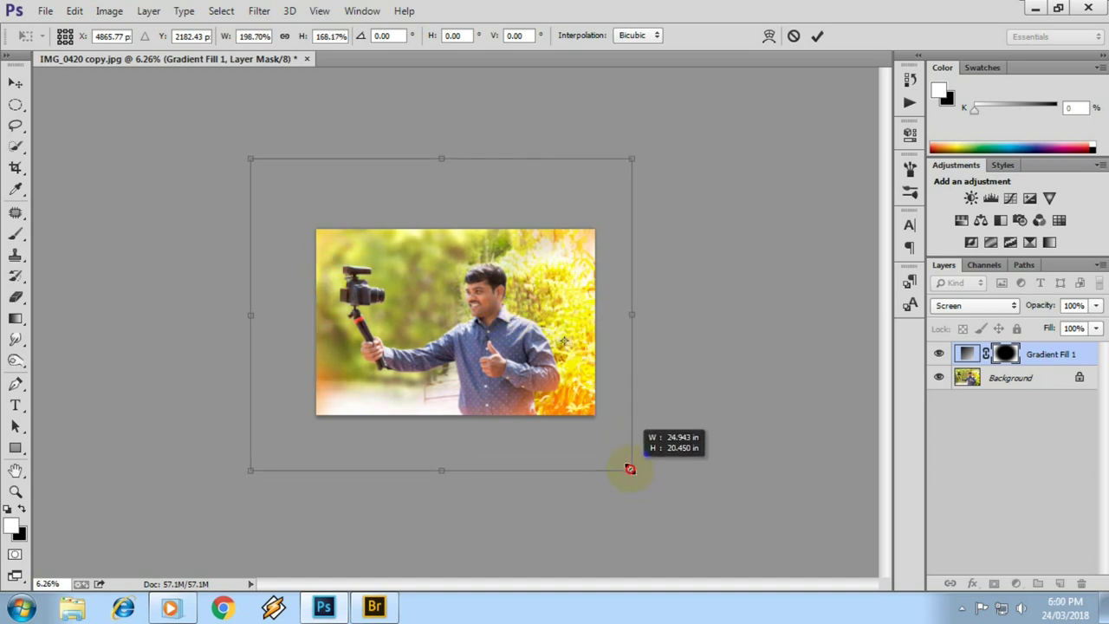
scroll(517, 238, "up", 1)
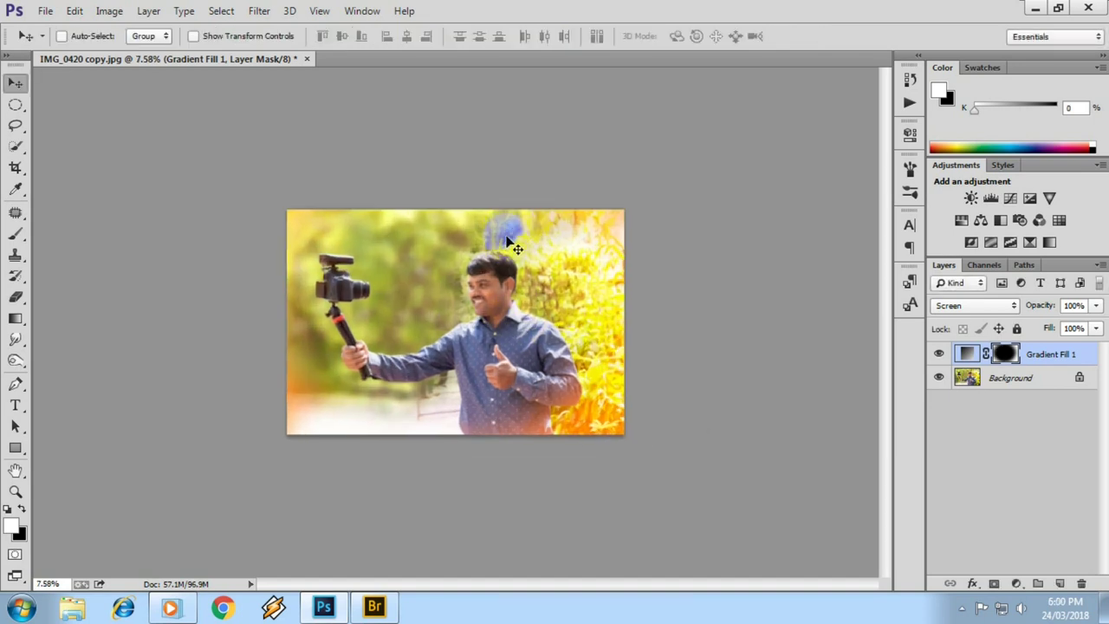
Apply the Orange, Yellow, Orange preset to Gradient Fill 2 with the Radial style.
scroll(511, 230, "up", 2)
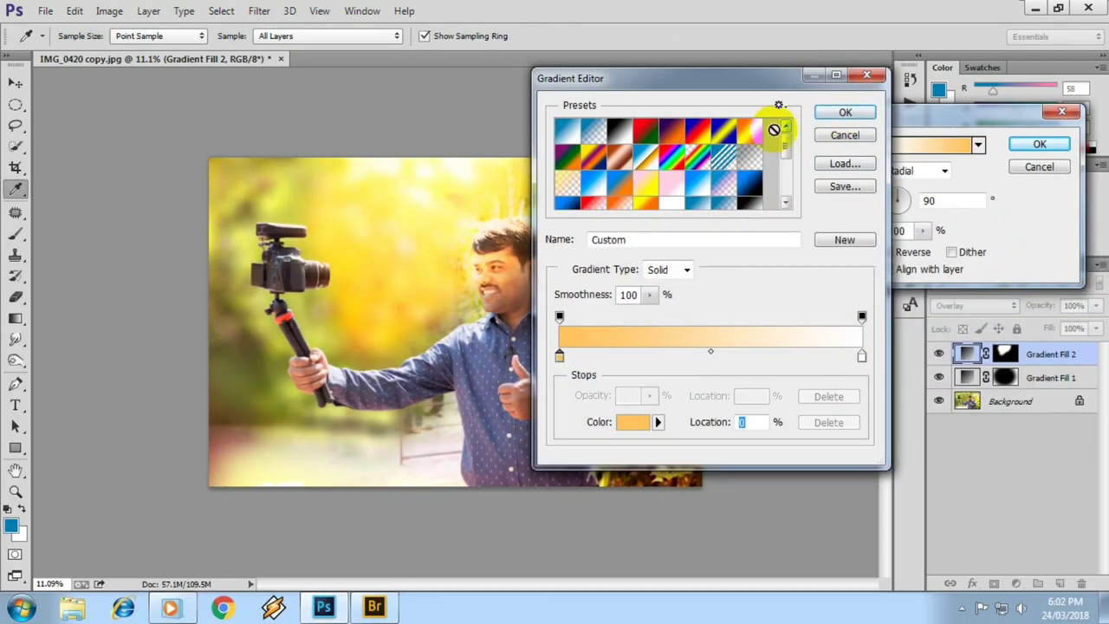
left_click(750, 132)
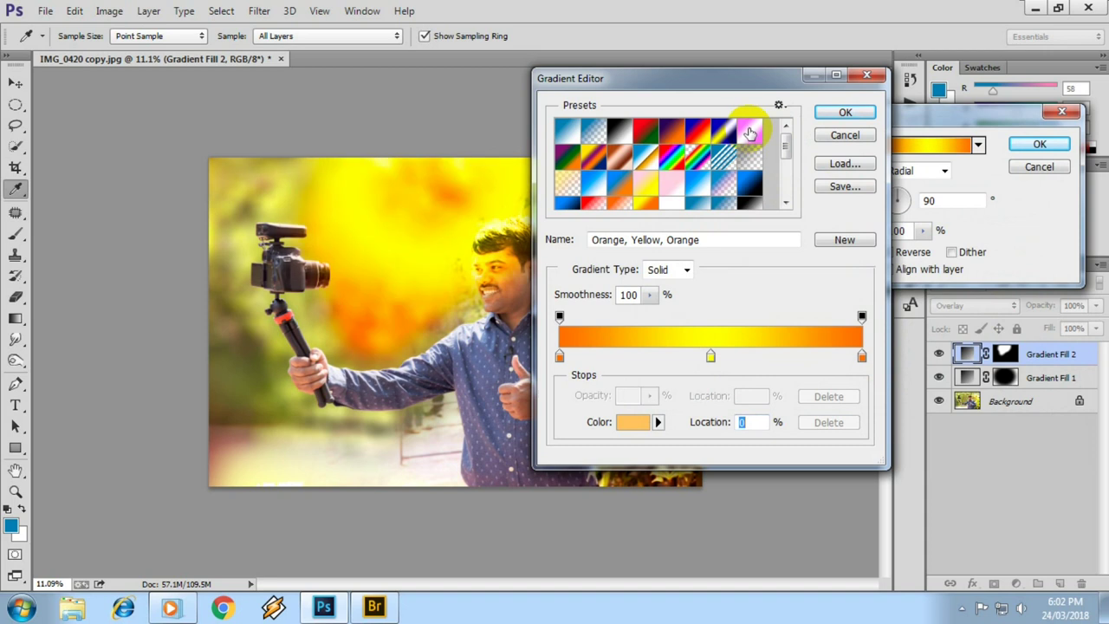
left_click(581, 354)
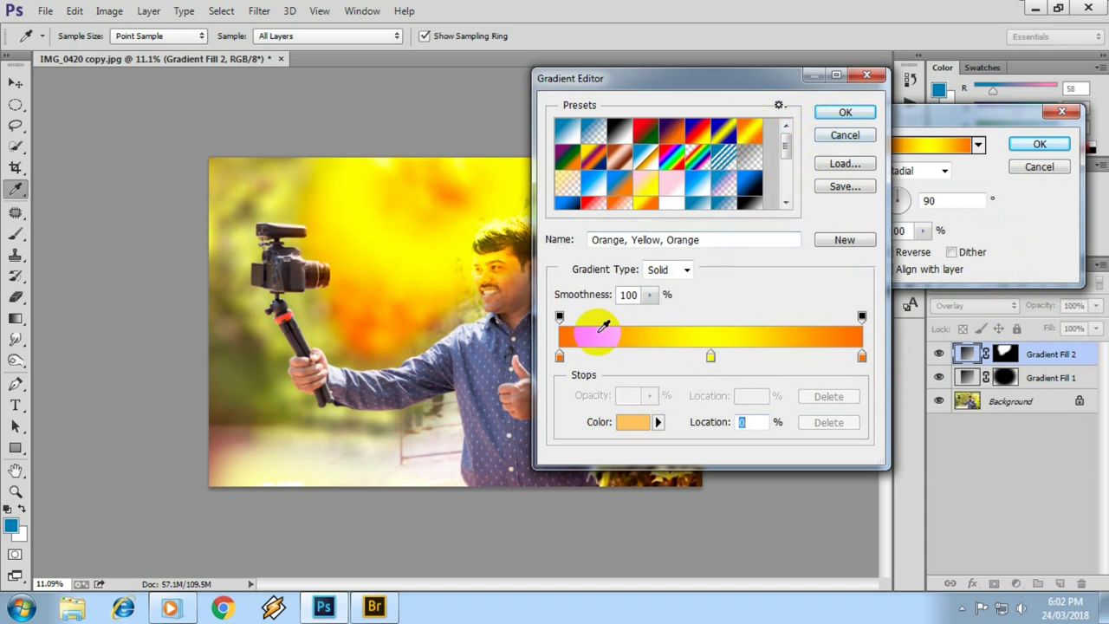
left_click(845, 119)
left_click(909, 171)
left_click(900, 199)
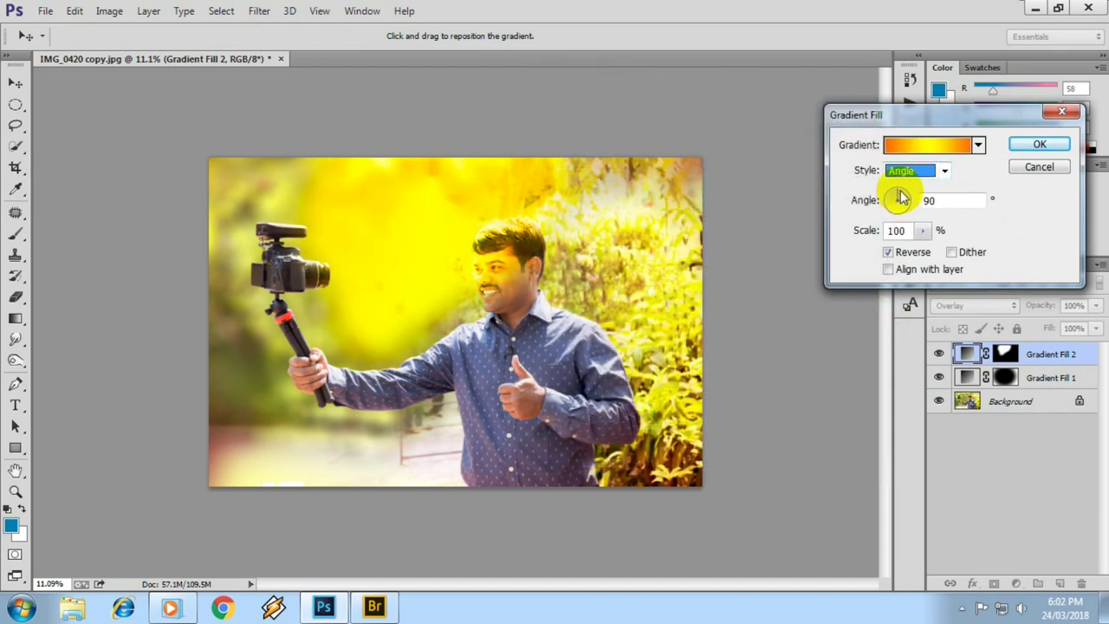
key("Up")
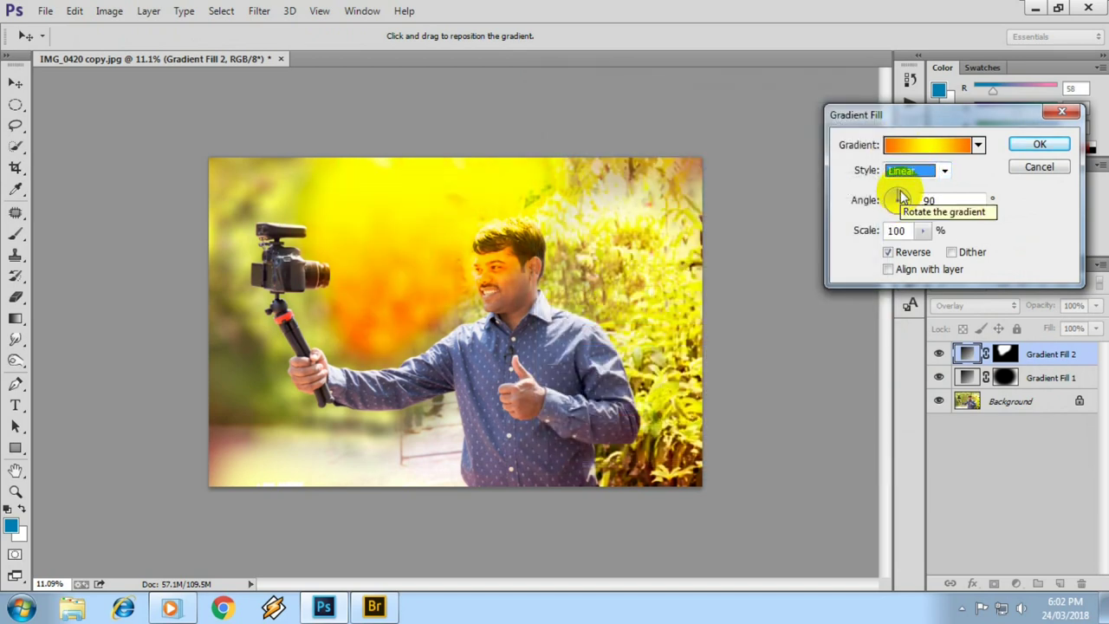
key("Down")
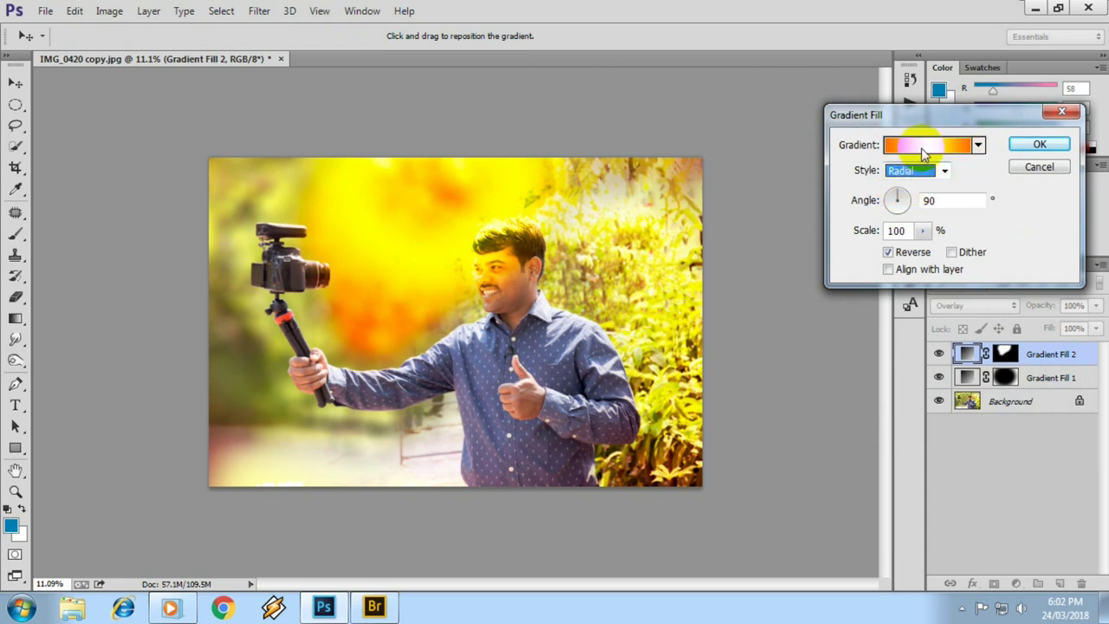
Change the gradient's left colour stop to orange.
left_click(923, 152)
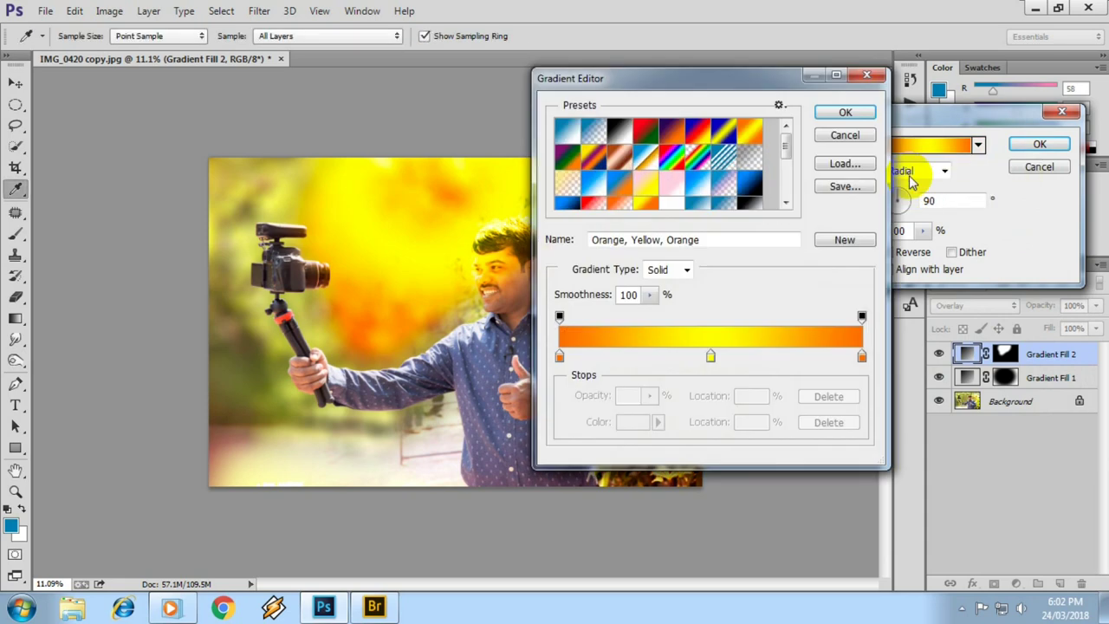
left_click(560, 356)
left_click(631, 421)
left_click_drag(718, 272, 462, 91)
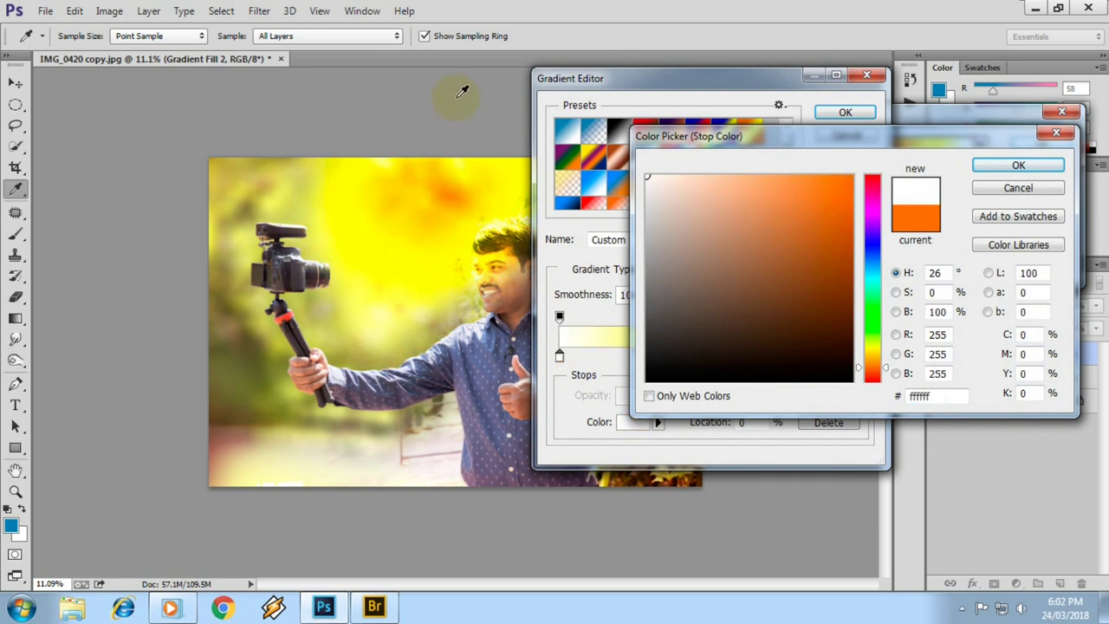
left_click_drag(684, 212, 810, 222)
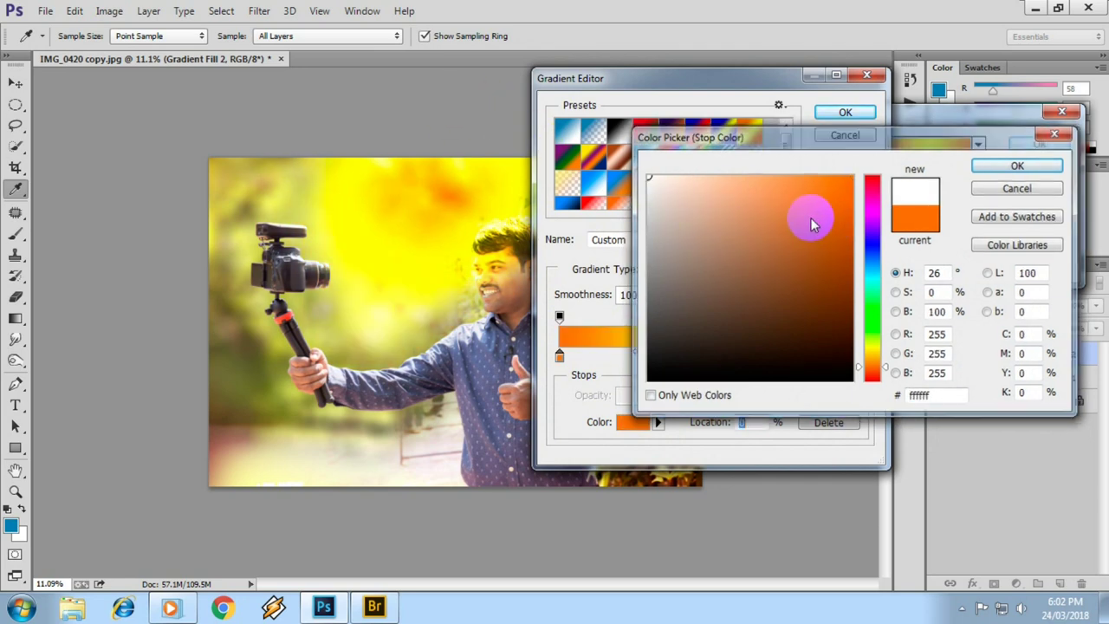
key("Return")
Make the right stop white and save the orange-yellow-white gradient as a new preset.
left_click(861, 356)
left_click(632, 421)
left_click_drag(757, 205, 495, 104)
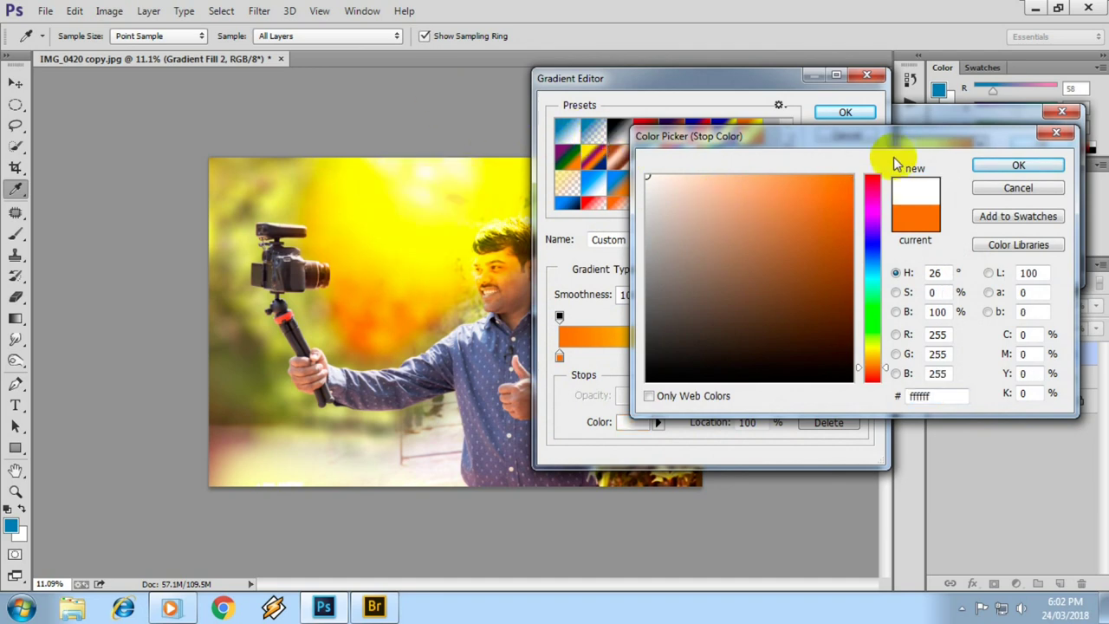
left_click(1009, 165)
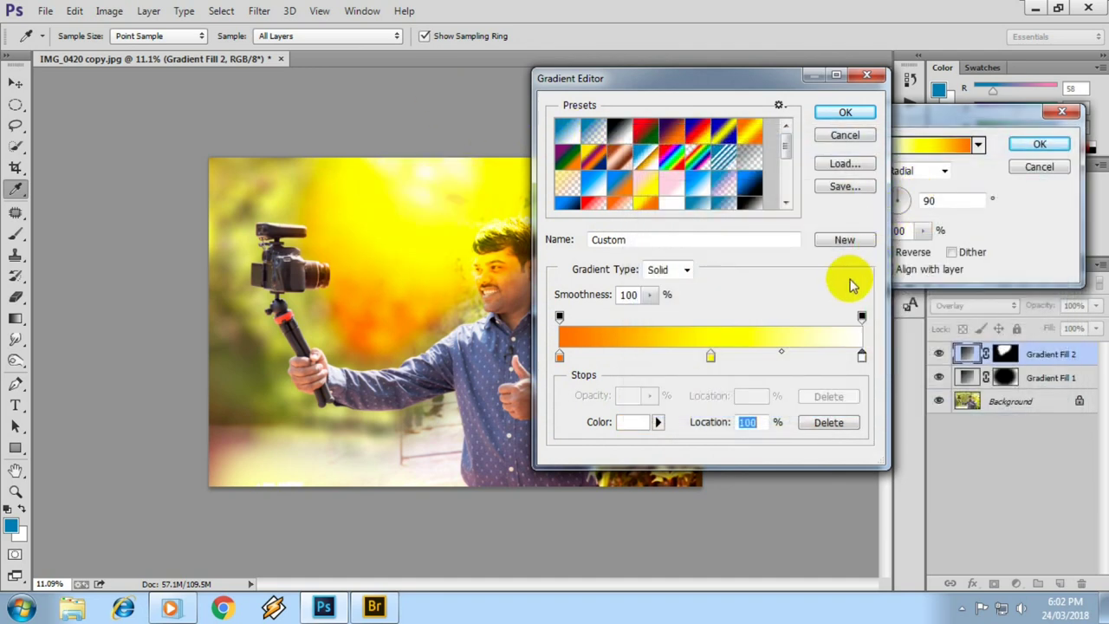
left_click(843, 240)
left_click(845, 112)
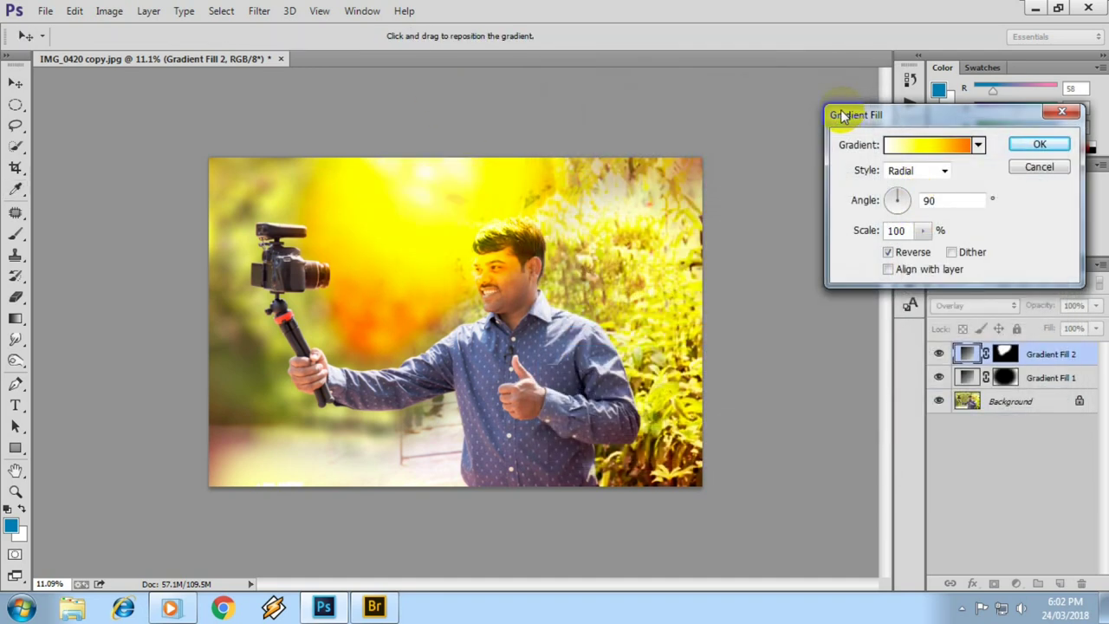
Blend Gradient Fill 2 in Screen mode at 34% opacity.
left_click(1038, 144)
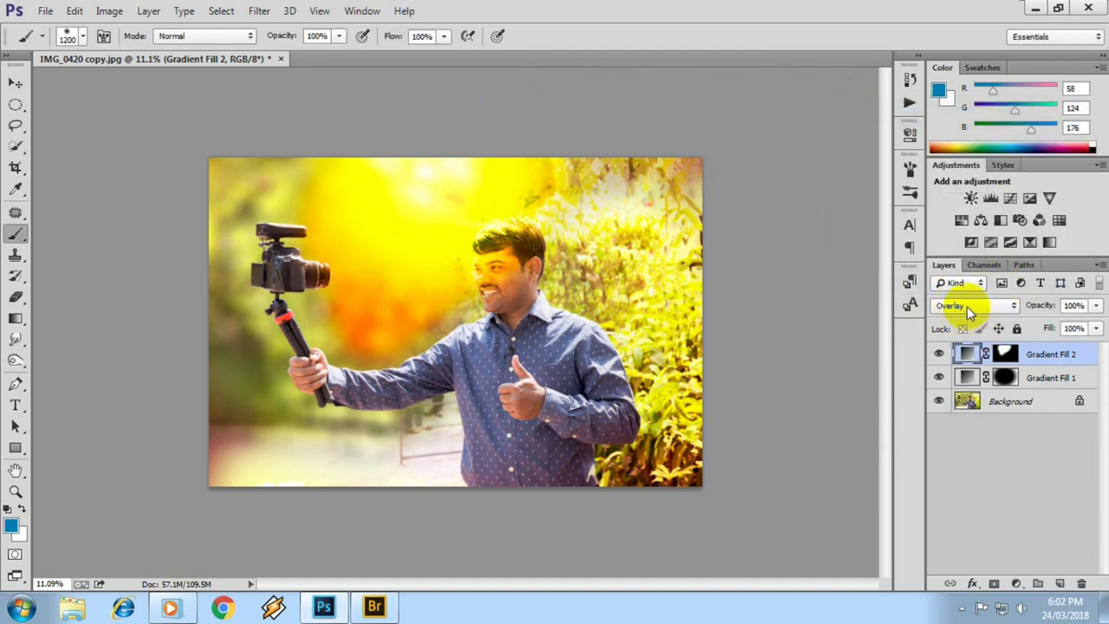
left_click(966, 306)
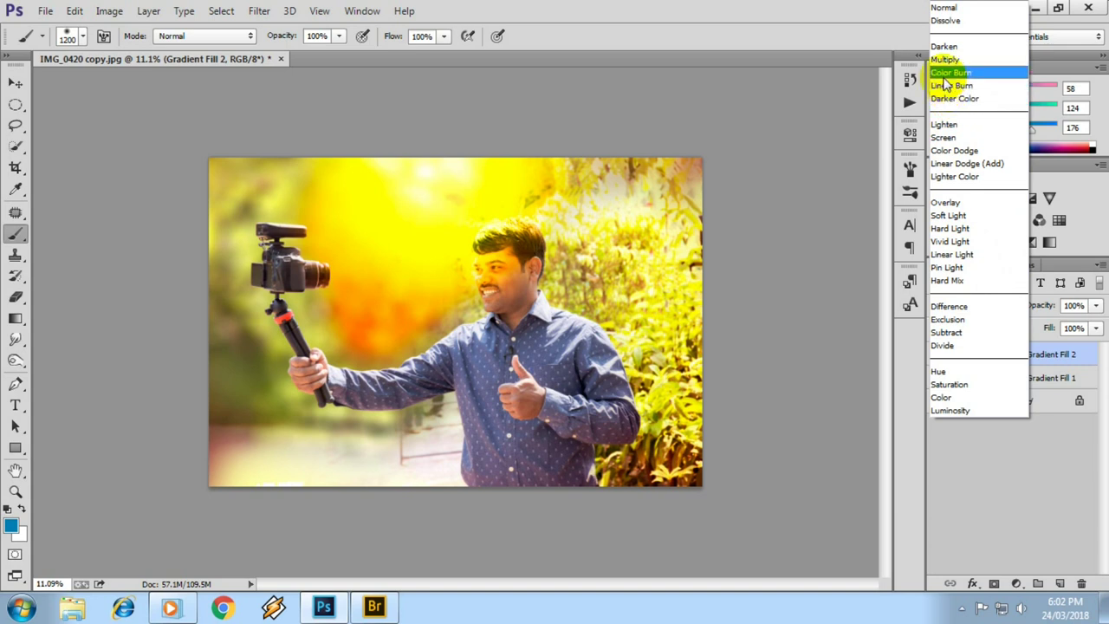
left_click(951, 141)
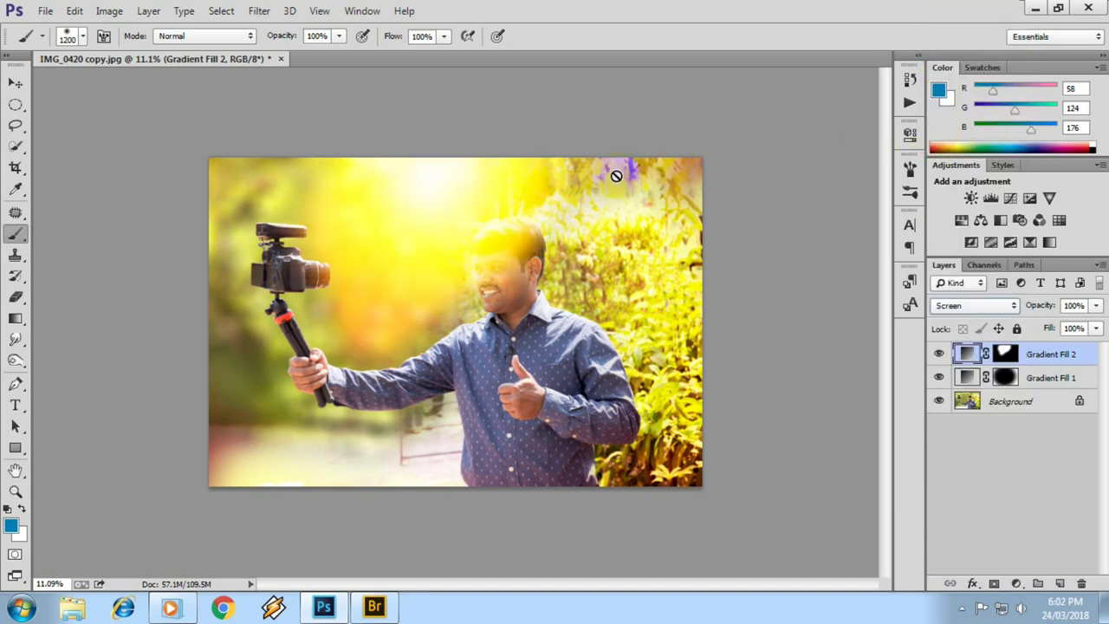
left_click(1096, 305)
left_click_drag(1059, 323, 1032, 326)
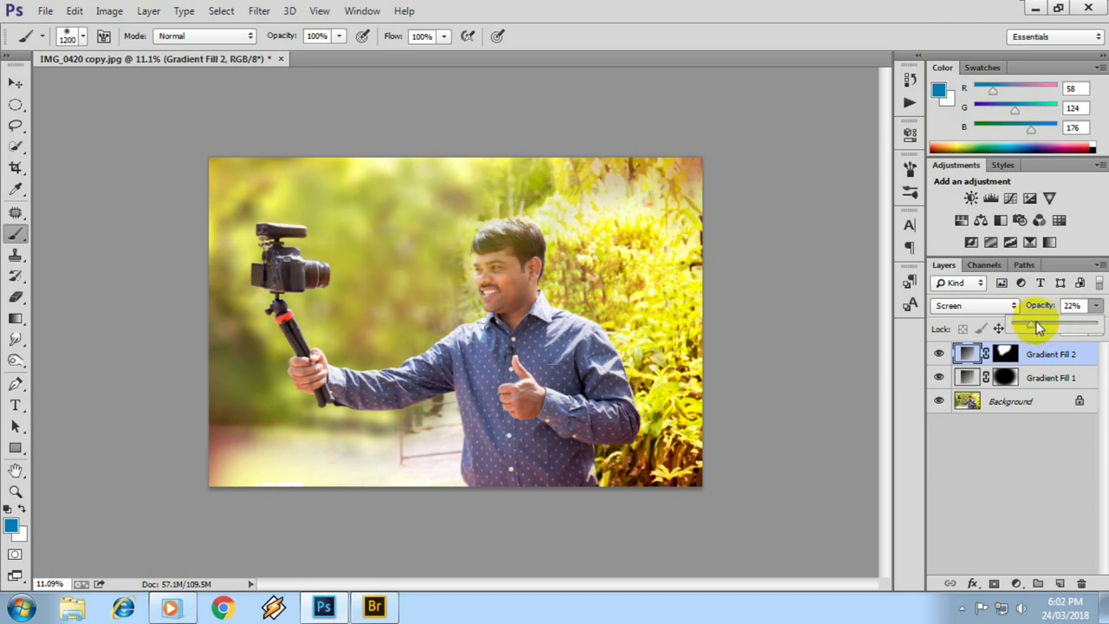
left_click(977, 317)
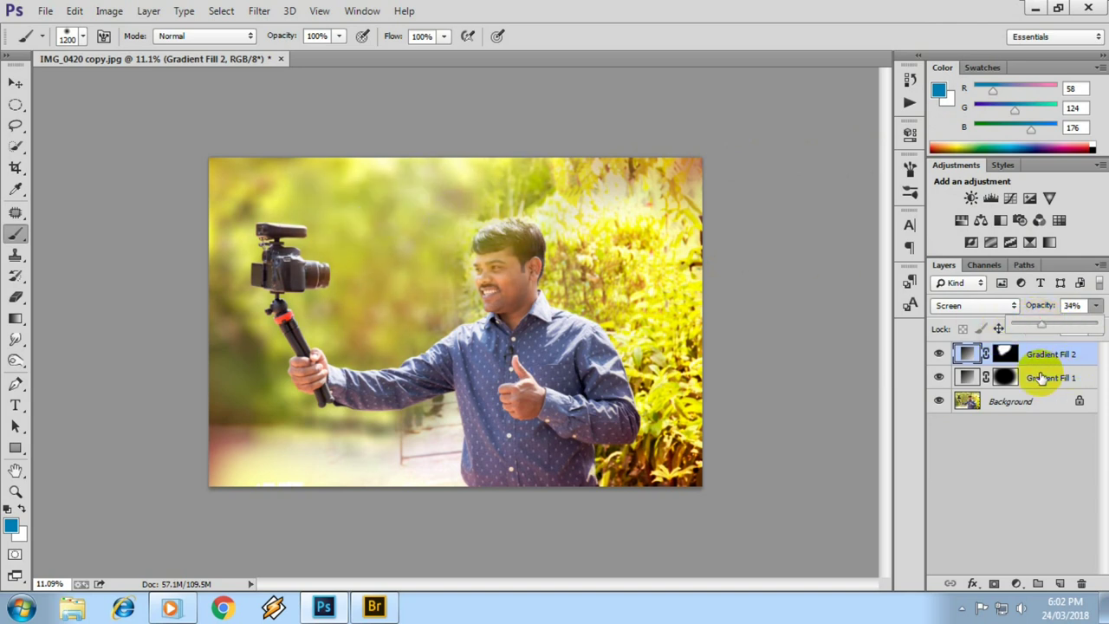
left_click(1005, 355)
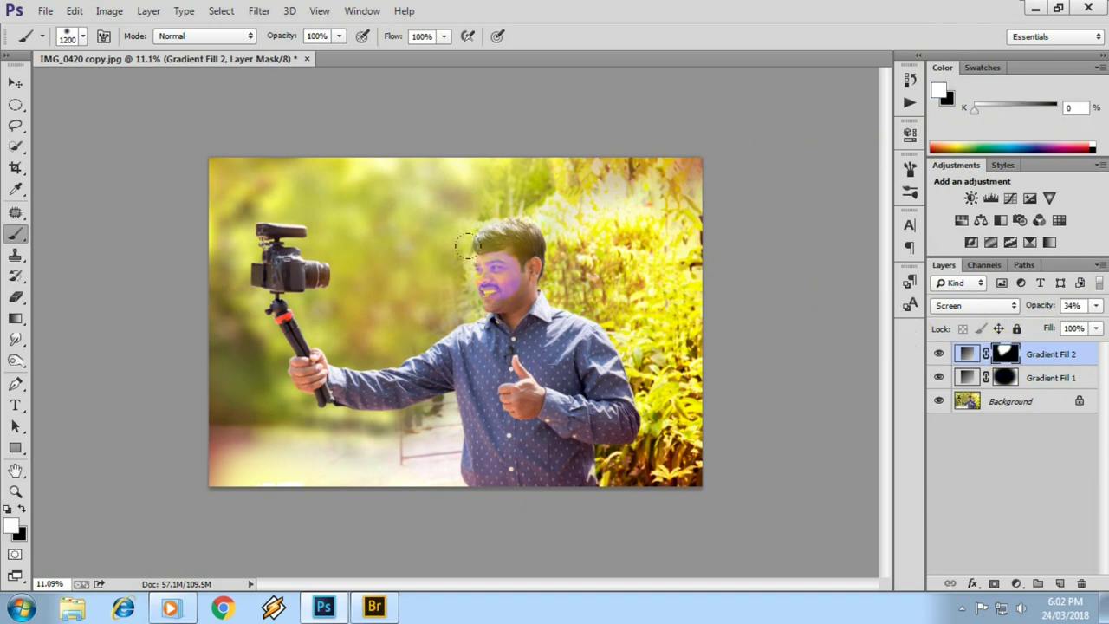
Paint black on the Gradient Fill 2 mask with a 1500 px brush over the face, forehead and hair.
left_click_drag(466, 247, 468, 227)
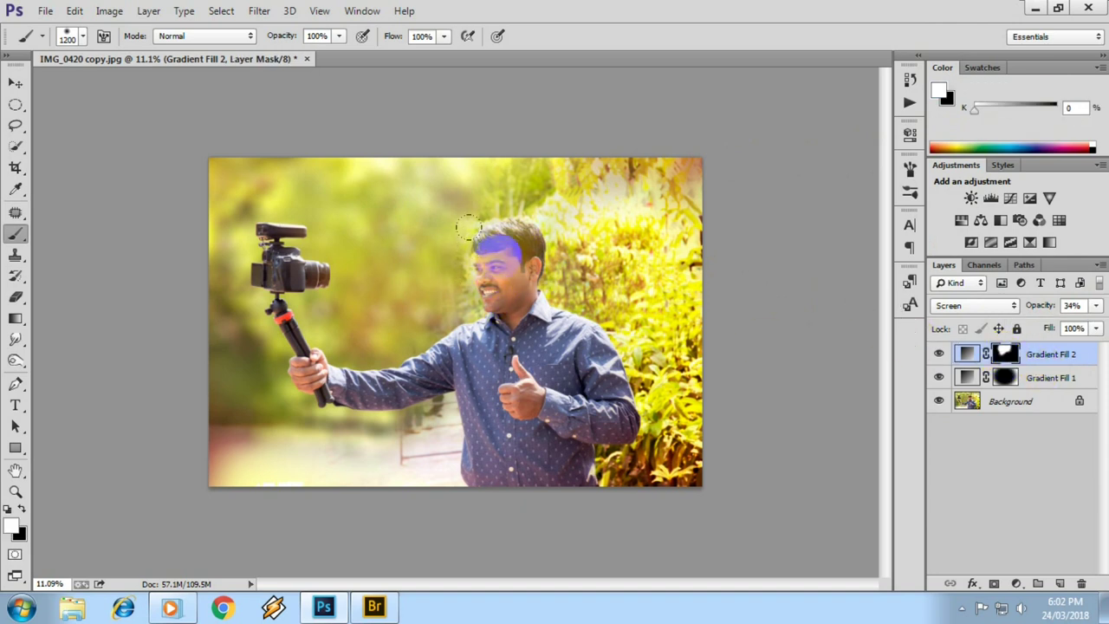
key("x")
left_click_drag(461, 228, 485, 211)
left_click_drag(537, 279, 470, 213)
key("bracketright")
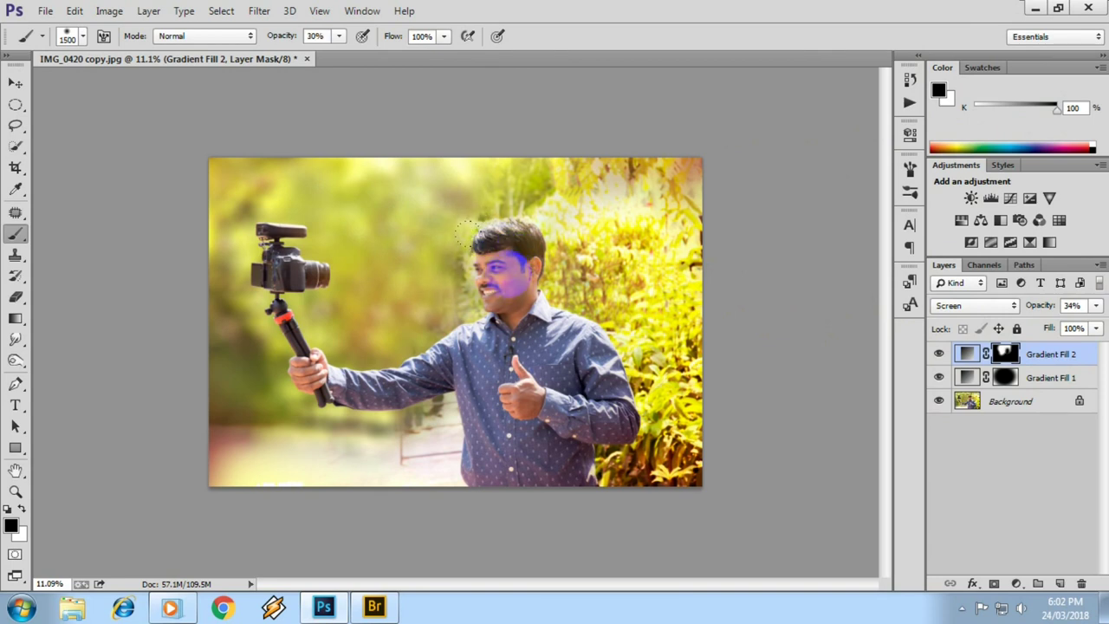
mouse_move(485, 251)
left_mouse_down()
mouse_move(472, 232)
mouse_move(520, 260)
left_mouse_up()
Mask the glow off the cheek, hand and grip, then touch up edges in white.
key("x")
left_click_drag(442, 262, 431, 262)
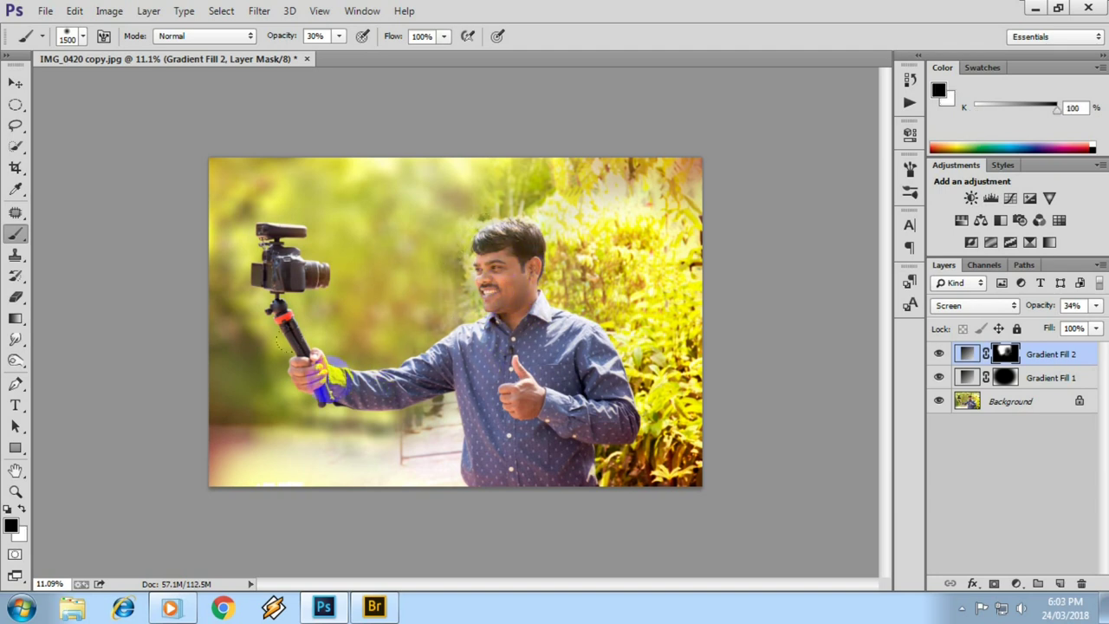
left_click_drag(334, 372, 437, 346)
key("x")
left_click(357, 319)
left_click(346, 289)
left_click(282, 235)
left_click(220, 206)
left_click(310, 414)
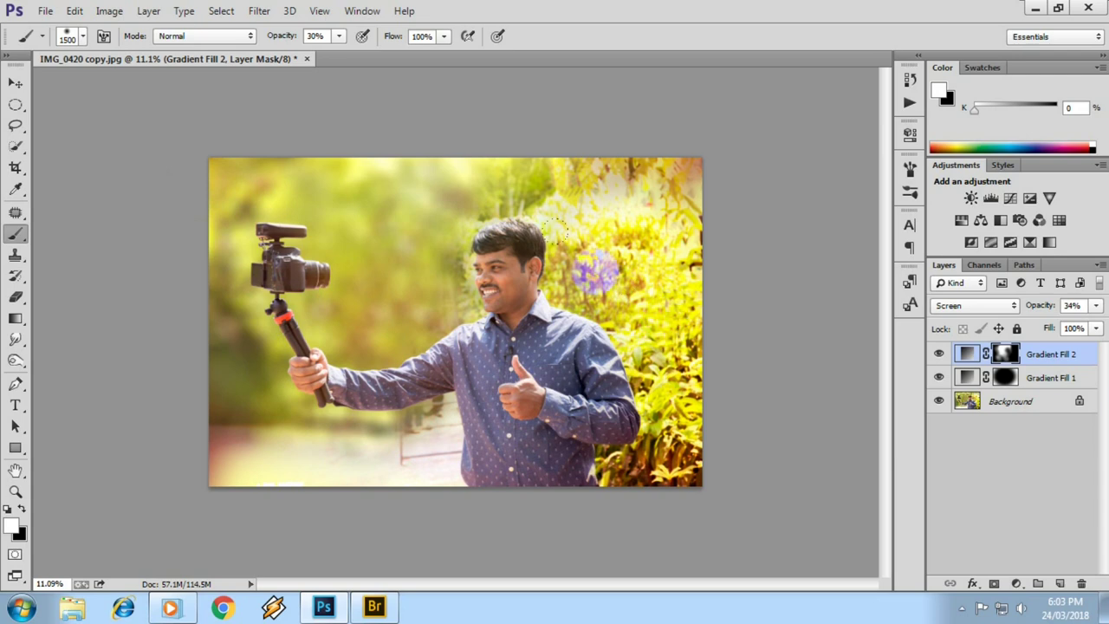
Zoom in and out to review the masked yellow glow across the photo.
scroll(546, 230, "up", 5)
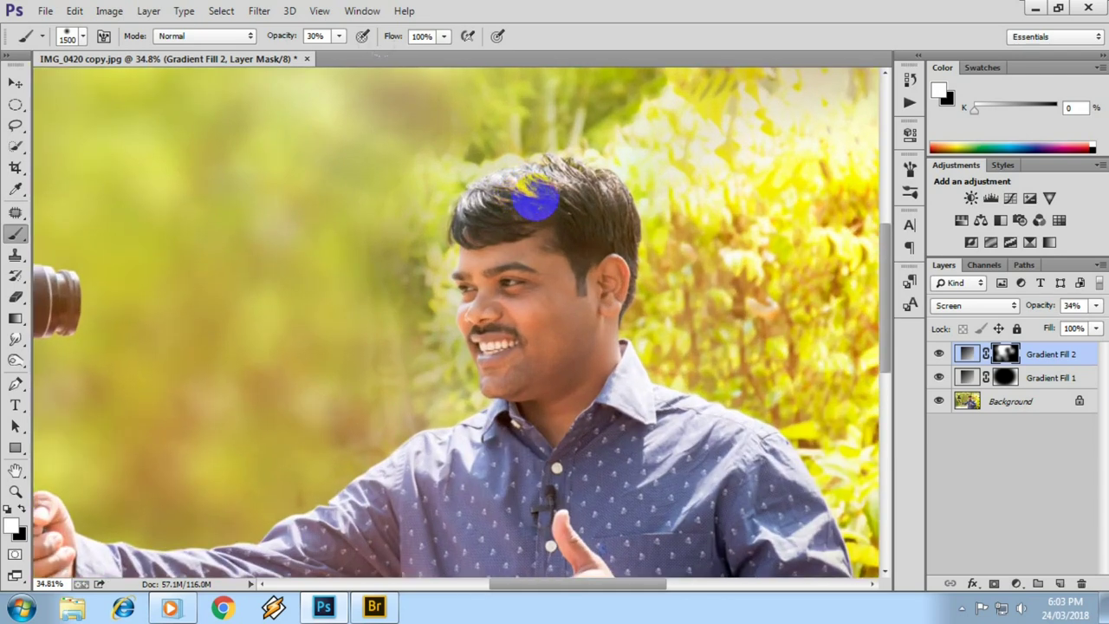
scroll(535, 200, "up", 2)
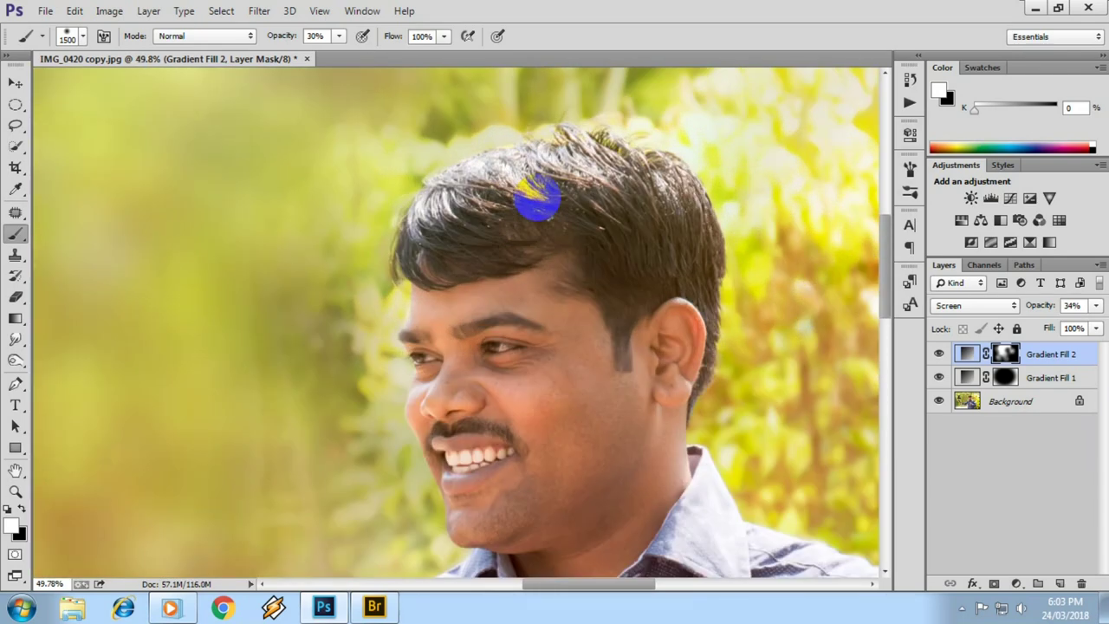
scroll(532, 200, "down", 2)
scroll(511, 182, "down", 3)
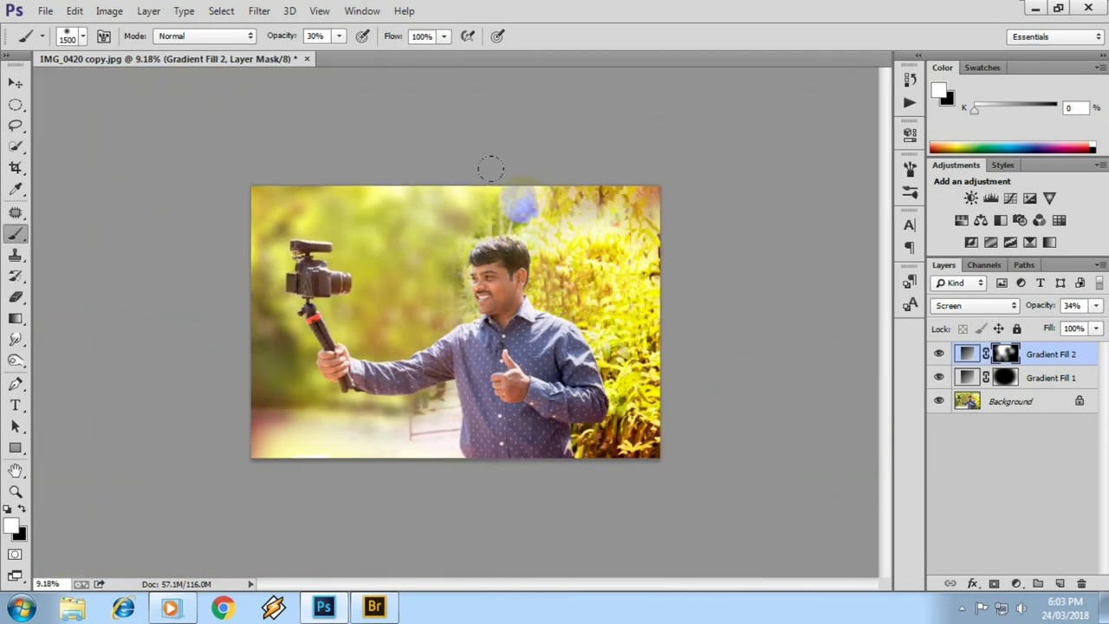
scroll(495, 169, "up", 1)
scroll(485, 201, "up", 1)
scroll(490, 204, "up", 1)
scroll(543, 217, "up", 1)
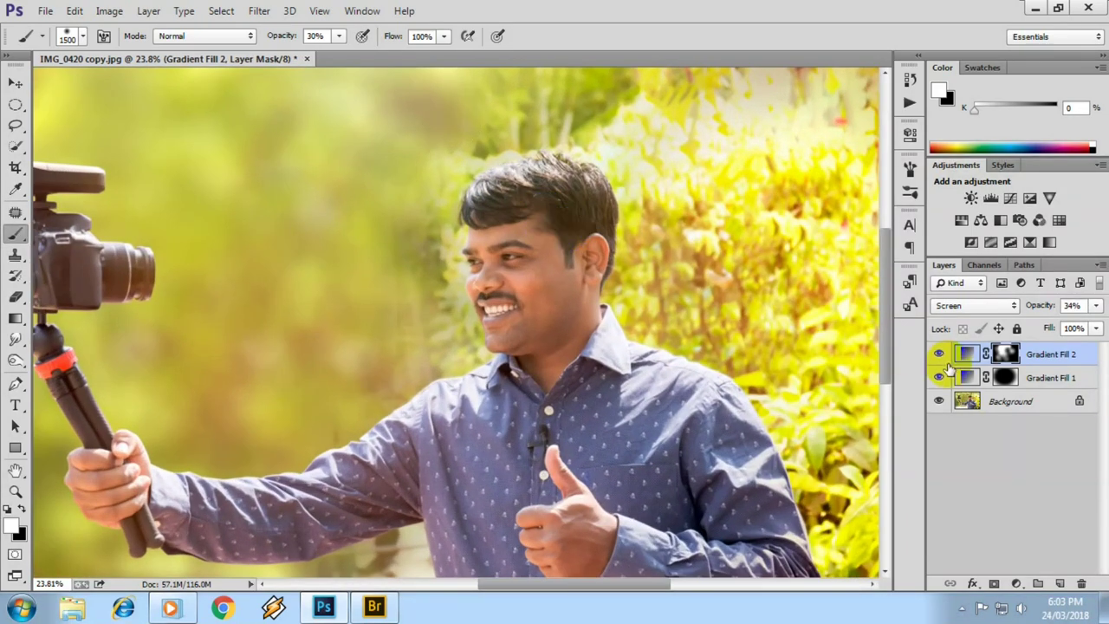
left_click(1009, 401)
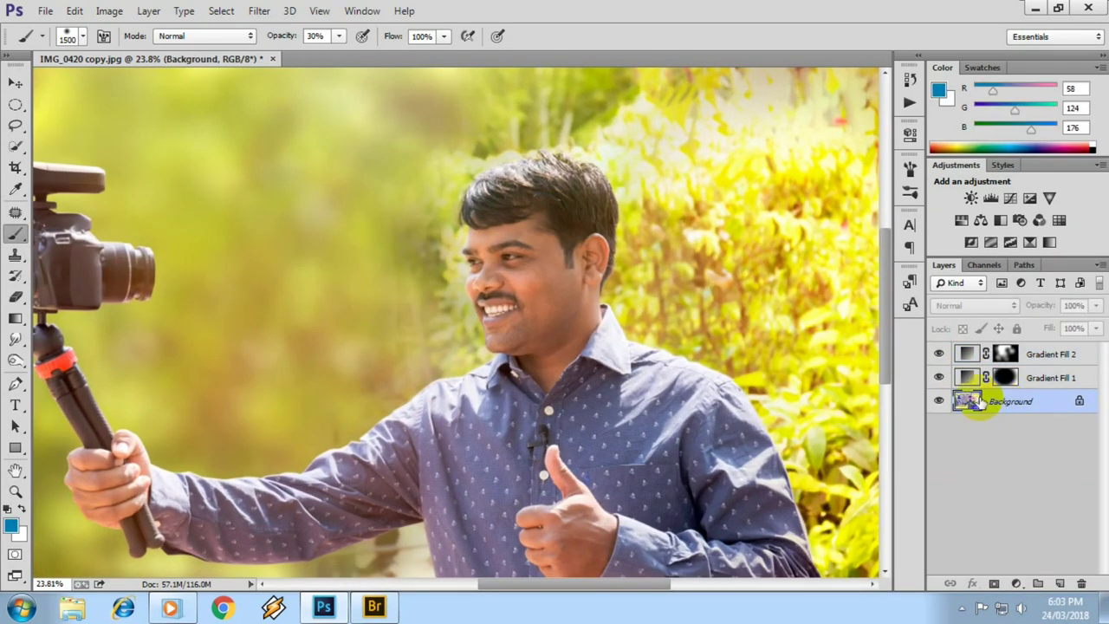
Raise the Background photo's black level and nudge the midtones with Levels.
scroll(537, 337, "down", 1)
left_click_drag(513, 316, 554, 329)
key("ctrl+z")
key("i")
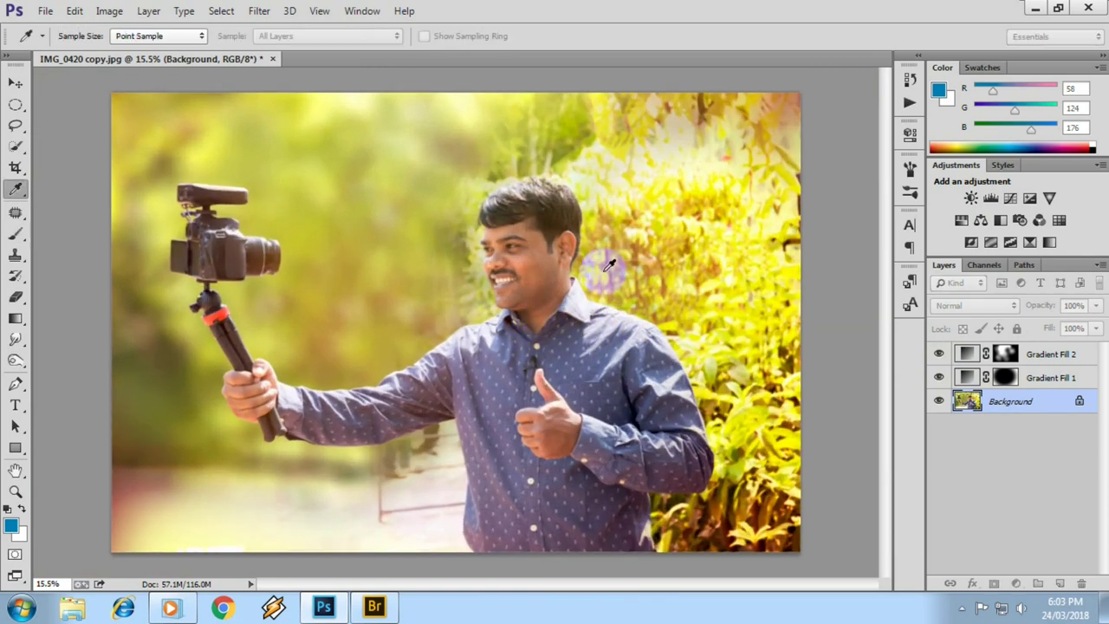
key("ctrl+l")
left_click_drag(829, 247, 841, 249)
left_click_drag(936, 249, 940, 251)
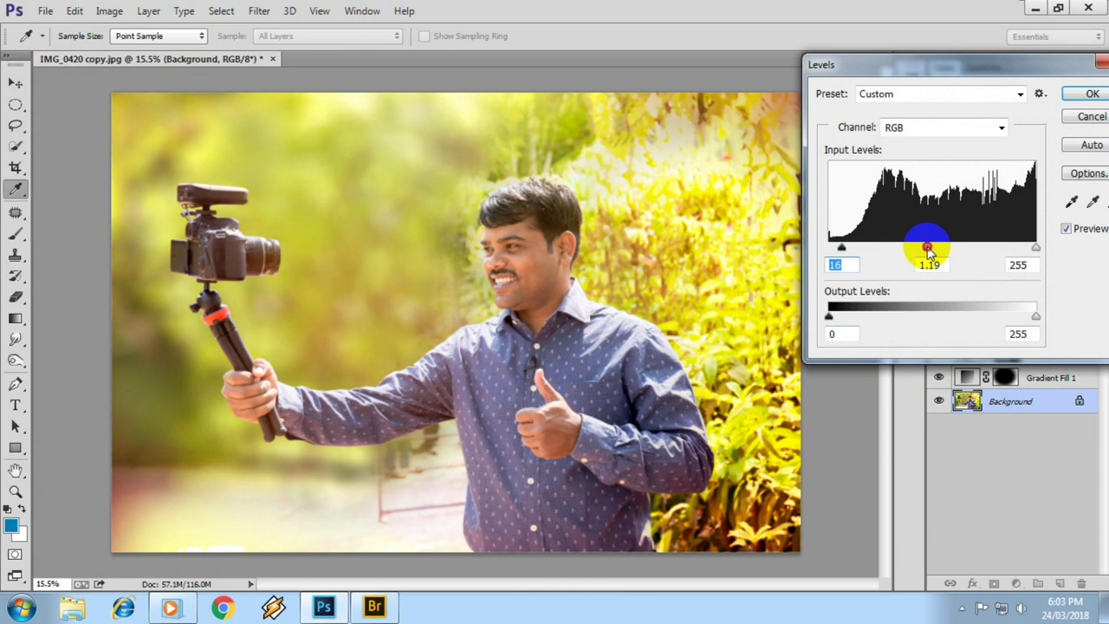
key("Return")
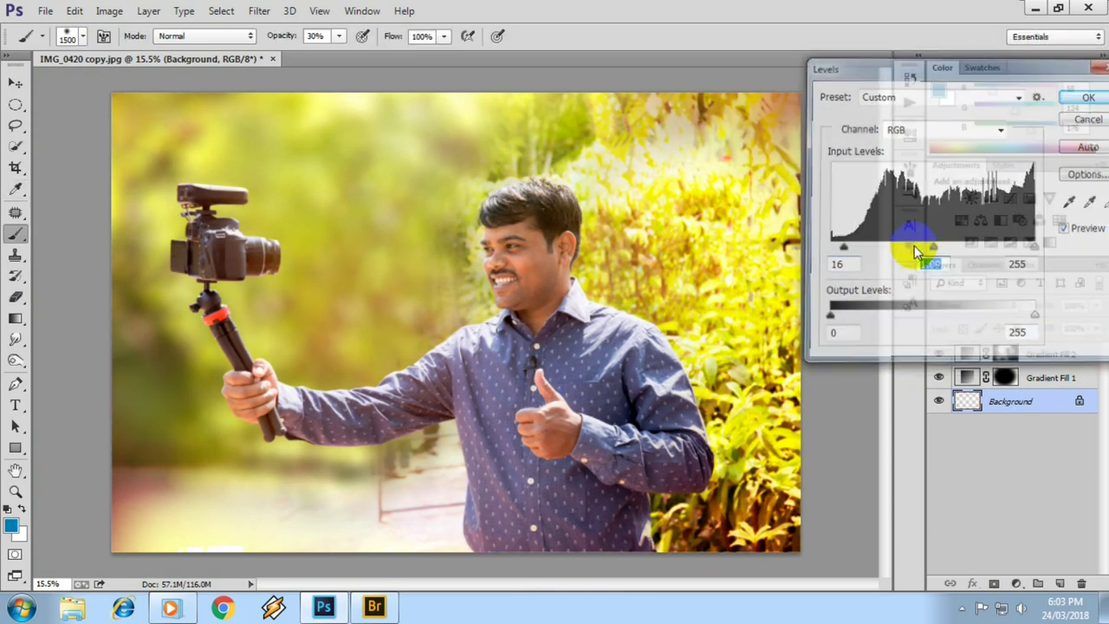
Warm the midtones toward red and set highlights colour balance to -9, +2, -10.
key("ctrl+b")
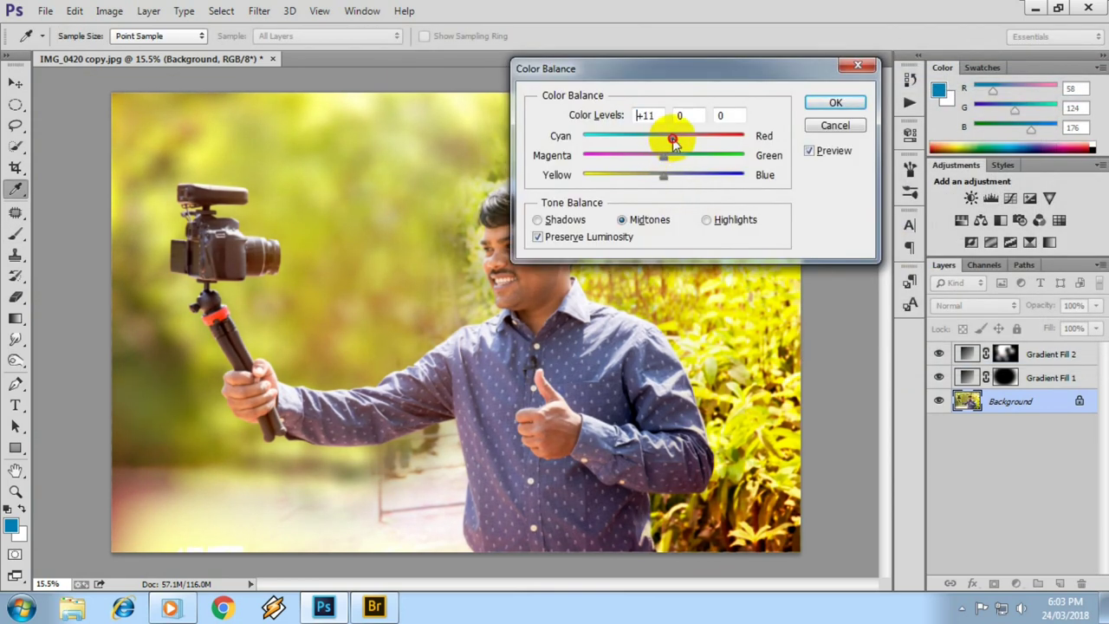
mouse_move(674, 141)
left_mouse_down()
mouse_move(673, 175)
mouse_move(653, 182)
left_mouse_up()
left_click(707, 220)
mouse_move(664, 175)
left_mouse_down()
mouse_move(681, 180)
mouse_move(658, 180)
left_mouse_up()
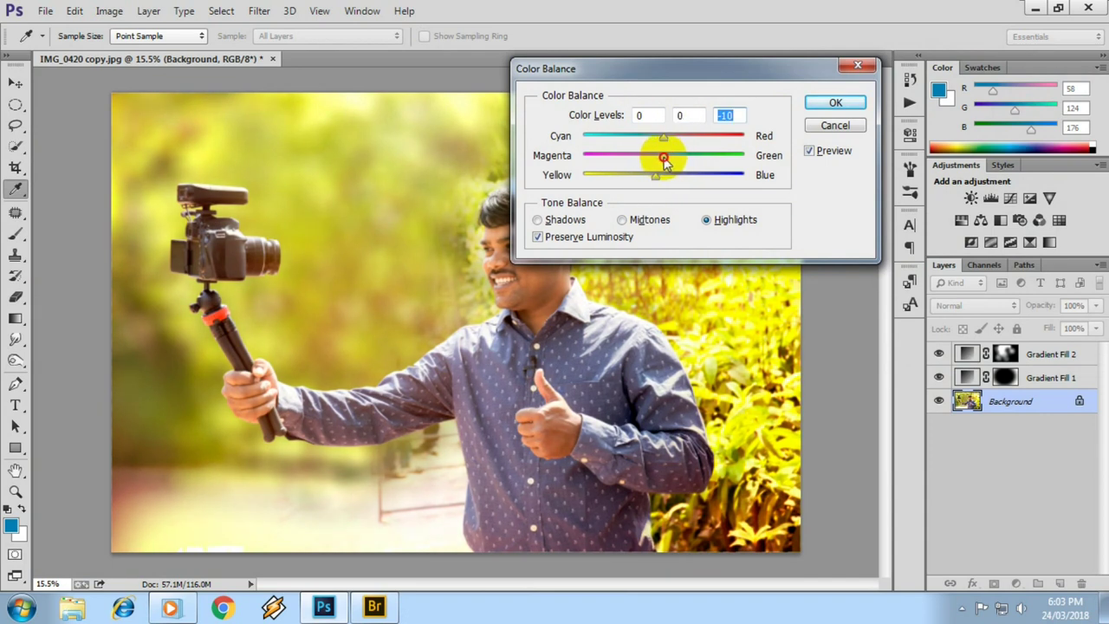
left_click_drag(664, 137, 660, 143)
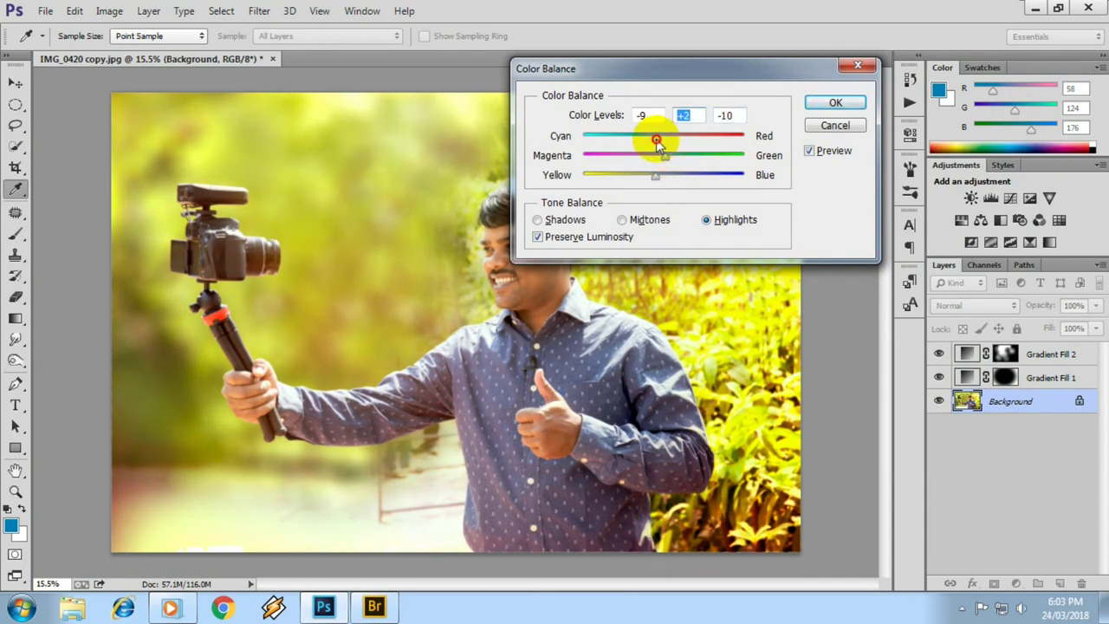
key("Return")
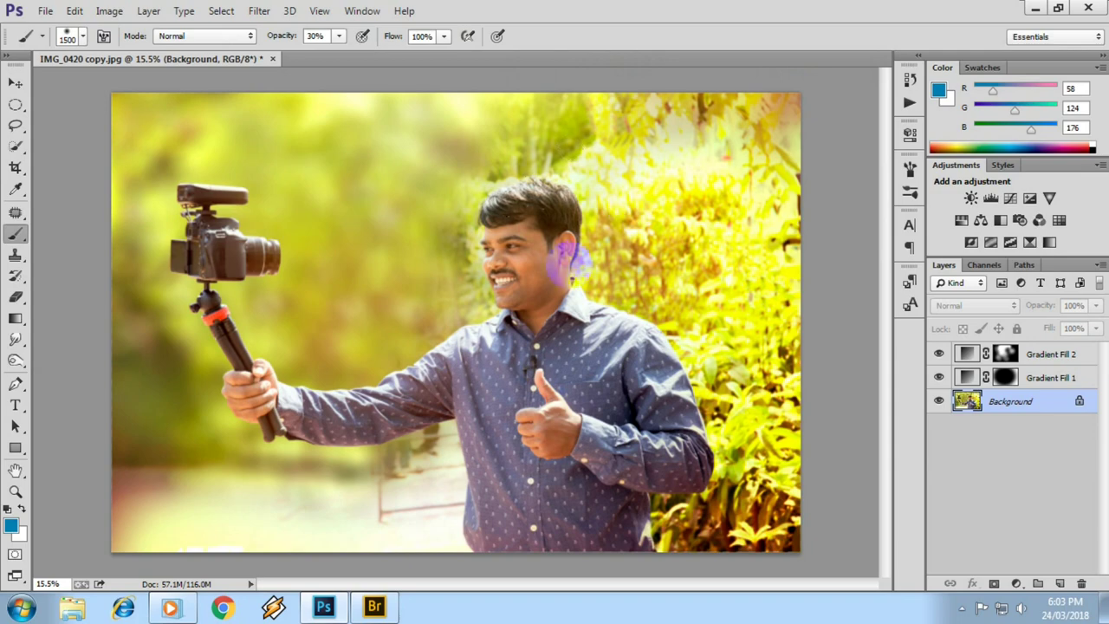
Add a faint Cooling Filter (82) photo filter at 6% density.
scroll(559, 294, "up", 5)
left_click_drag(639, 438, 518, 154)
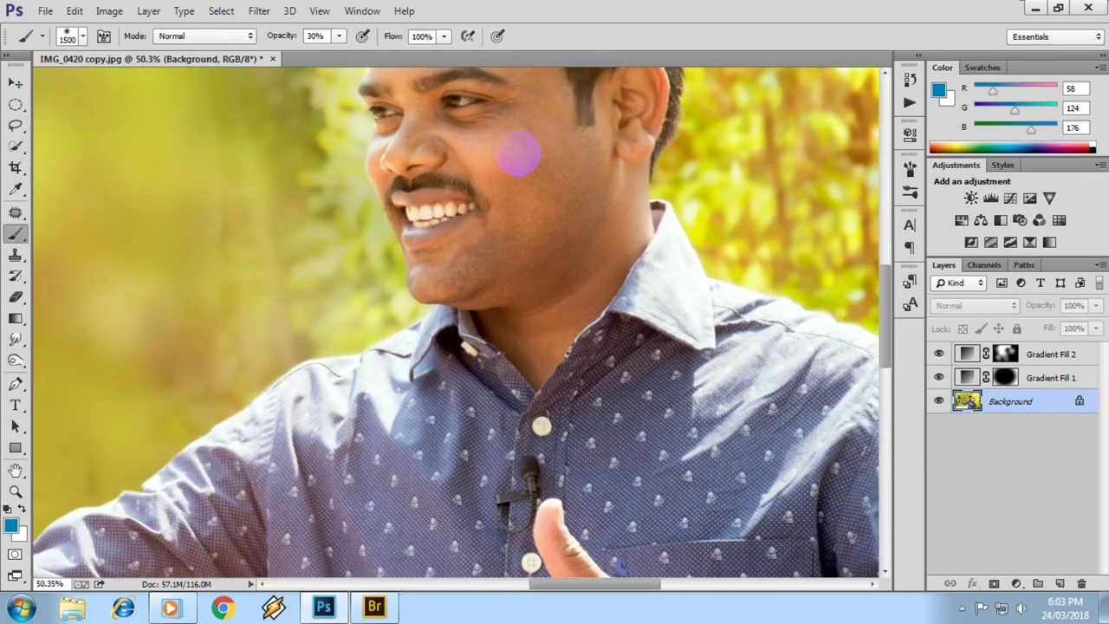
scroll(518, 182, "down", 3)
scroll(520, 198, "down", 2)
scroll(569, 227, "up", 1)
scroll(573, 220, "up", 1)
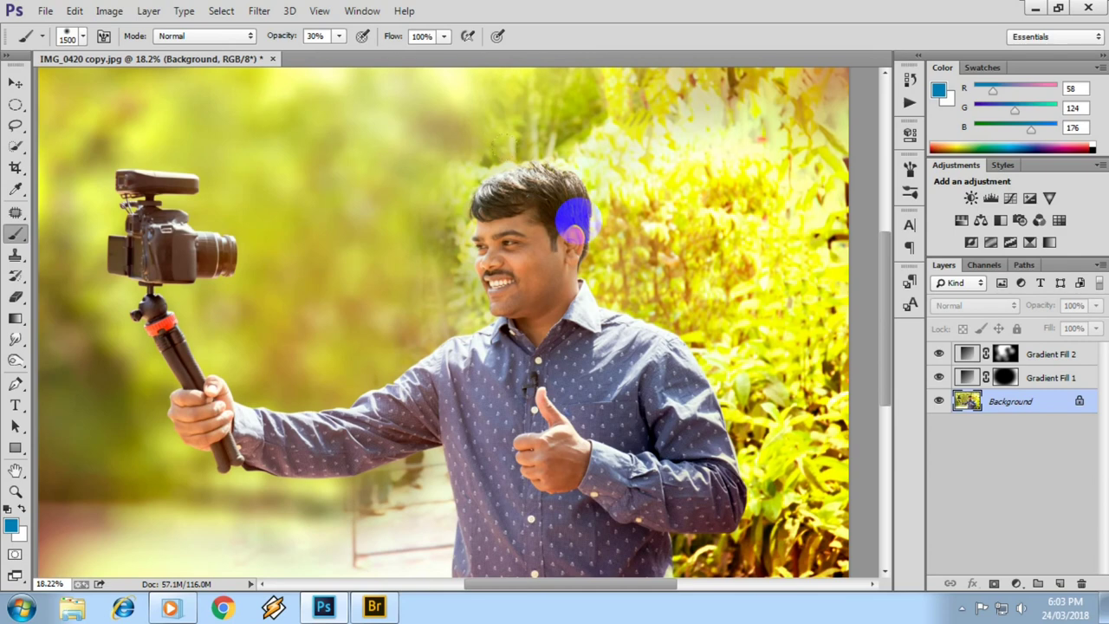
left_click(109, 10)
left_click(330, 209)
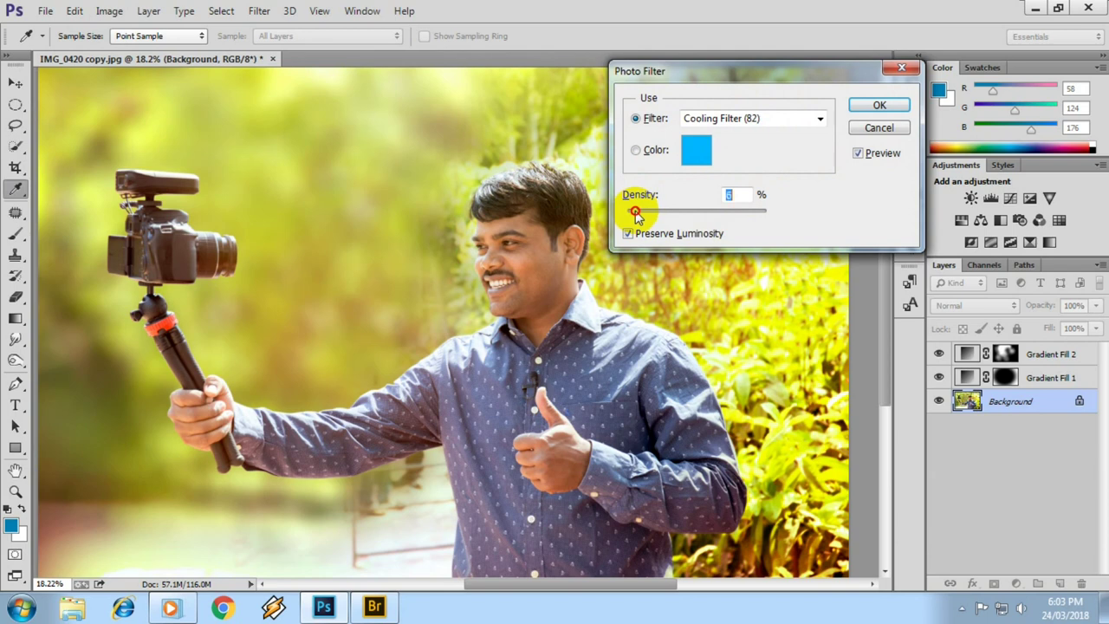
Apply the cooling photo filter and briefly hide the photo to view the gradients alone.
key("Return")
scroll(608, 259, "down", 4)
scroll(608, 260, "up", 1)
scroll(624, 277, "up", 1)
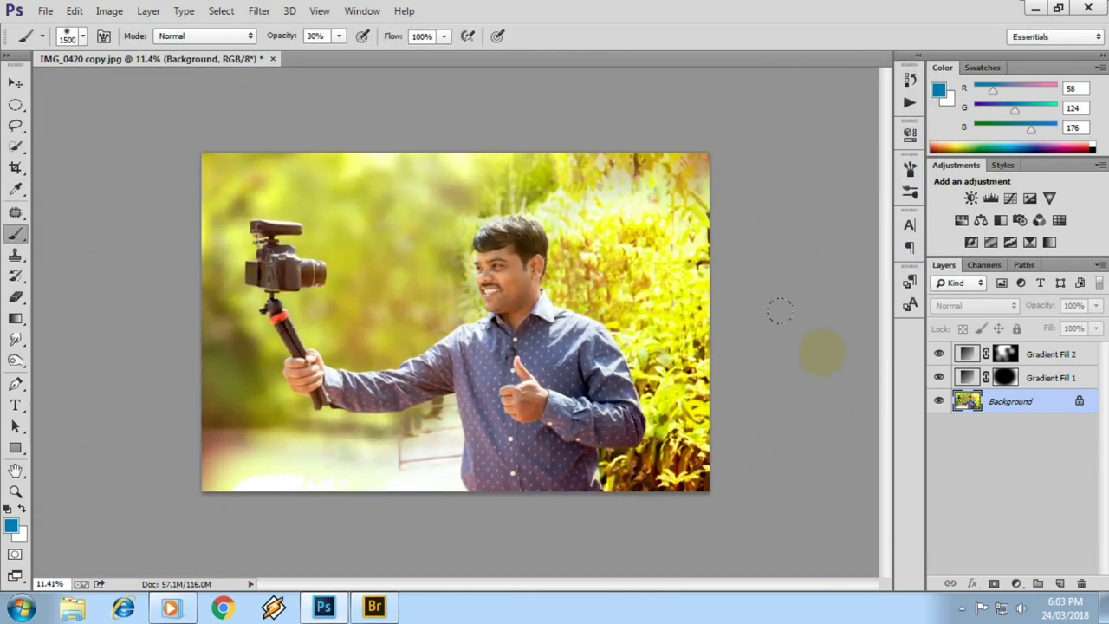
left_click(939, 402)
left_click(939, 402)
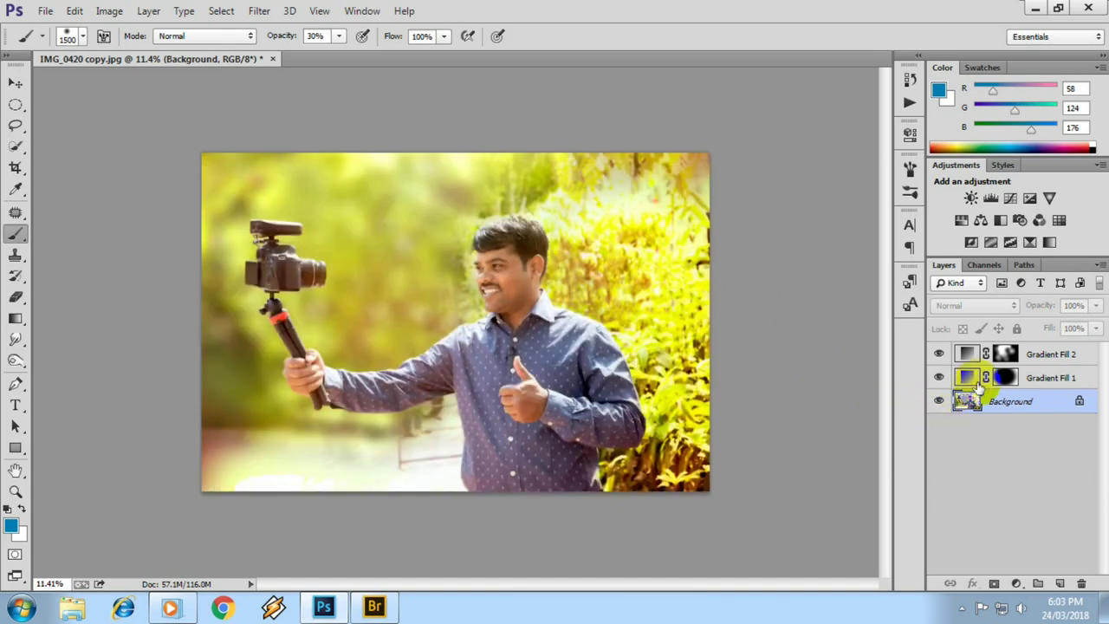
Group Gradient Fill 1 and 2 into Group 1 at 56% opacity.
left_click(1042, 382)
left_click(1038, 360, "ctrl")
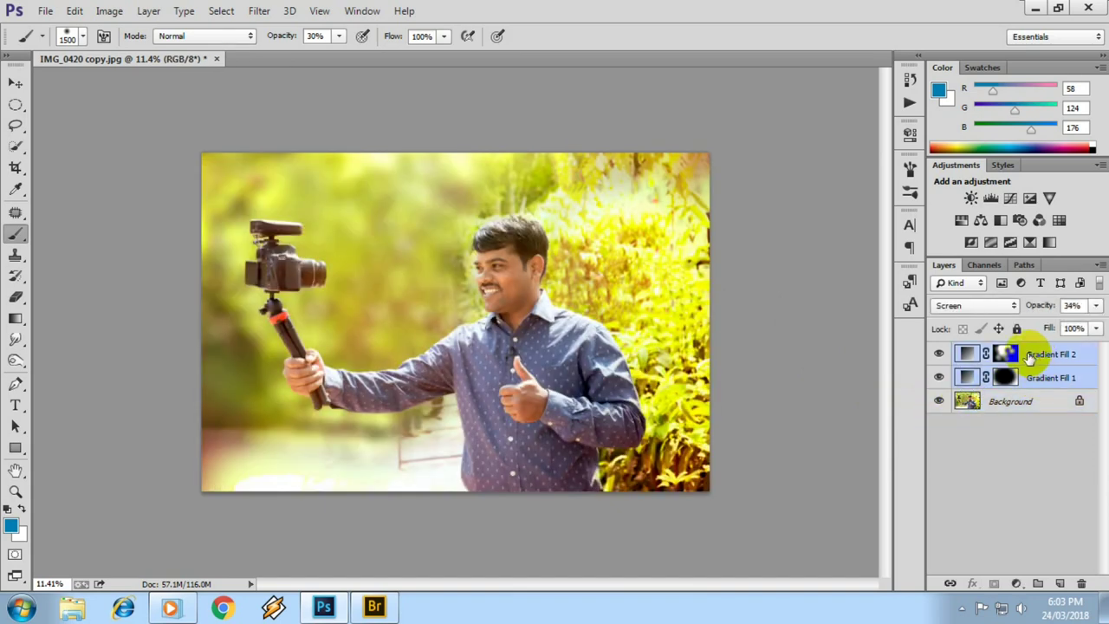
key("ctrl+g")
left_click(1096, 305)
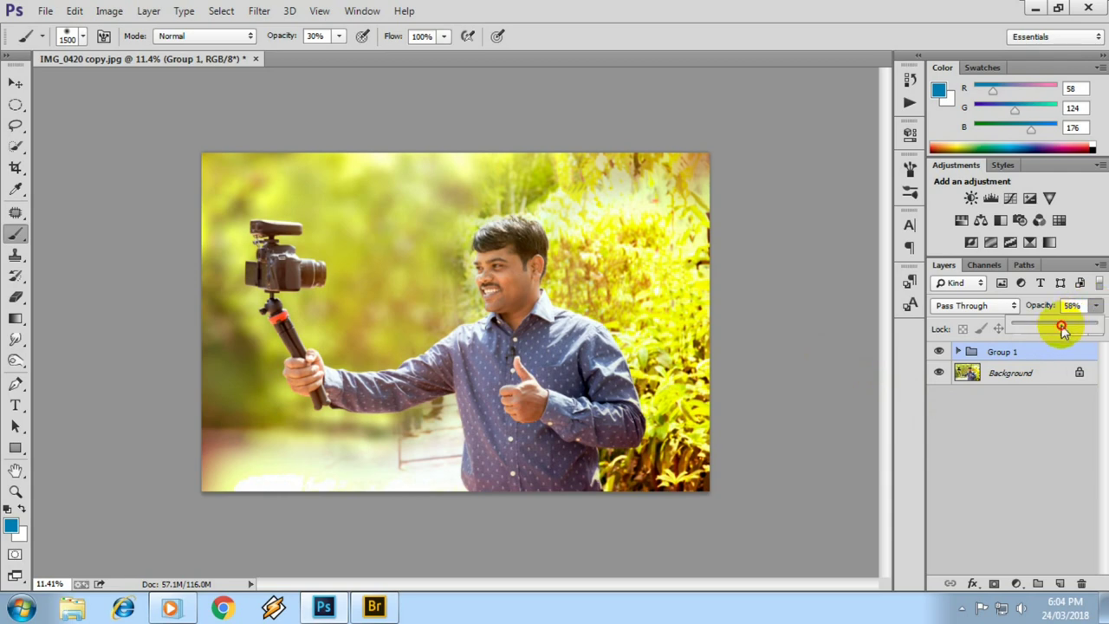
left_click_drag(1062, 329, 1063, 331)
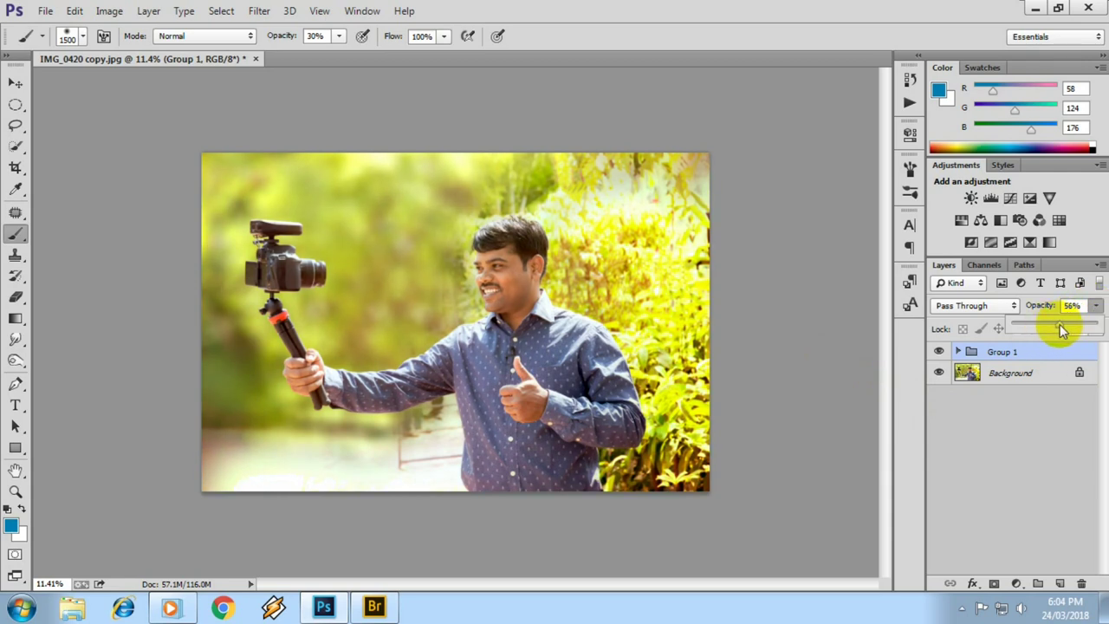
scroll(443, 211, "up", 2)
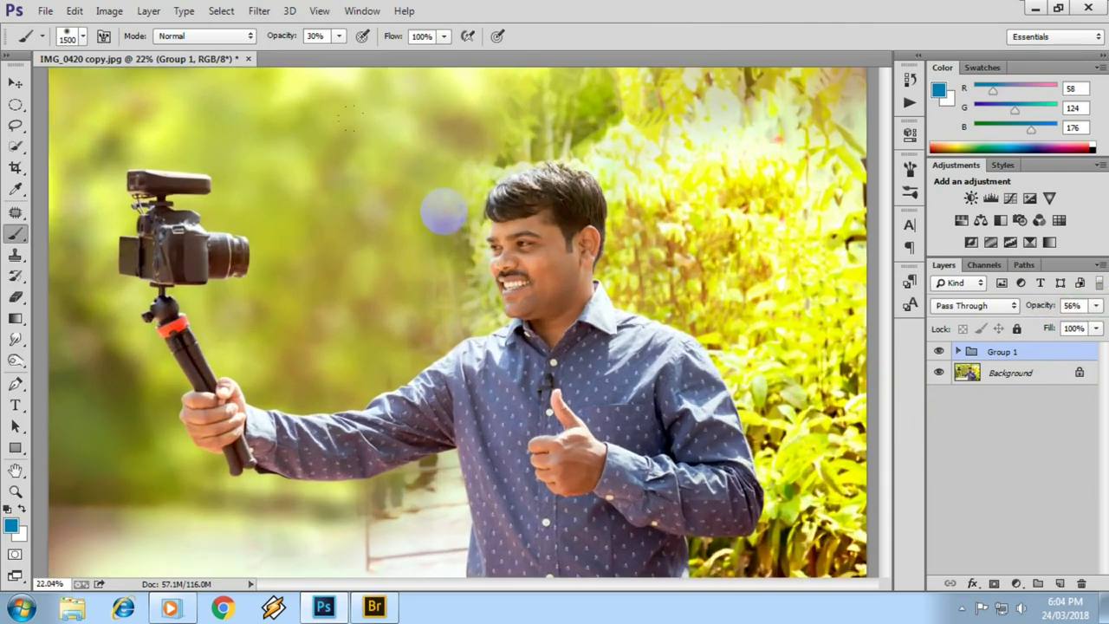
scroll(444, 211, "up", 1)
scroll(462, 220, "up", 1)
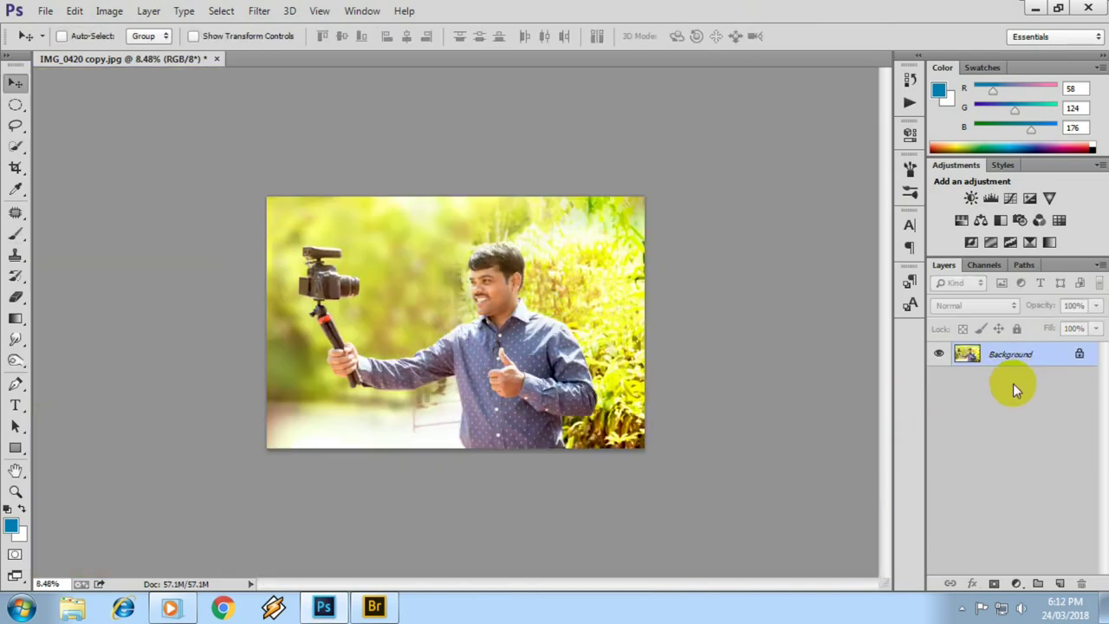
Duplicate the Background layer as Background copy.
right_click(1000, 354)
left_click(965, 396)
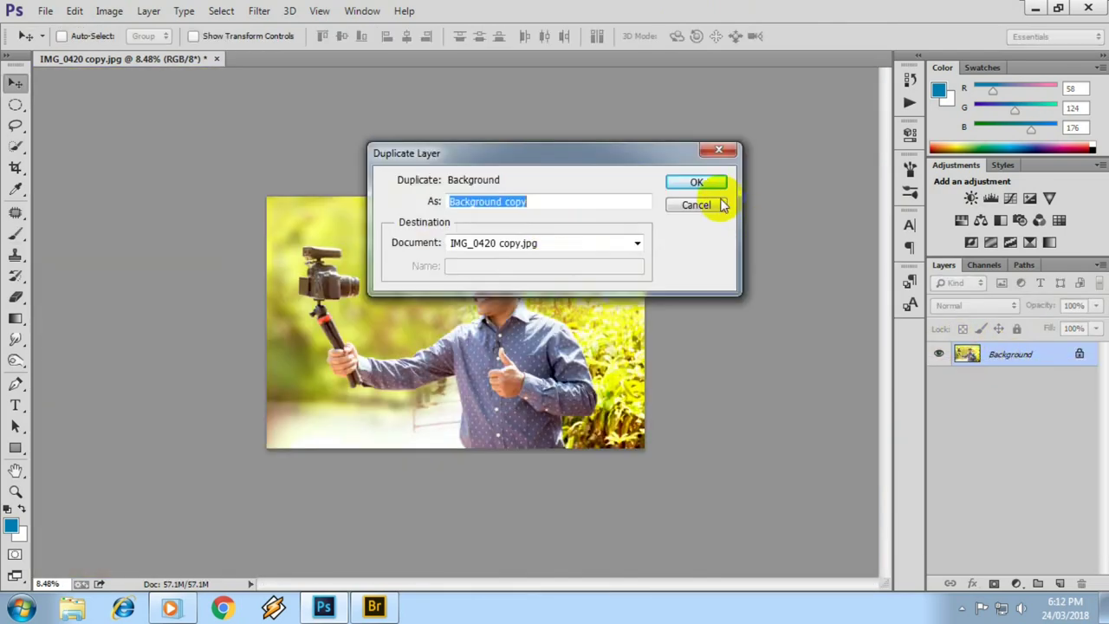
left_click(701, 183)
Convert Background copy to a smart object and launch the Camera Raw filter on it.
right_click(996, 353)
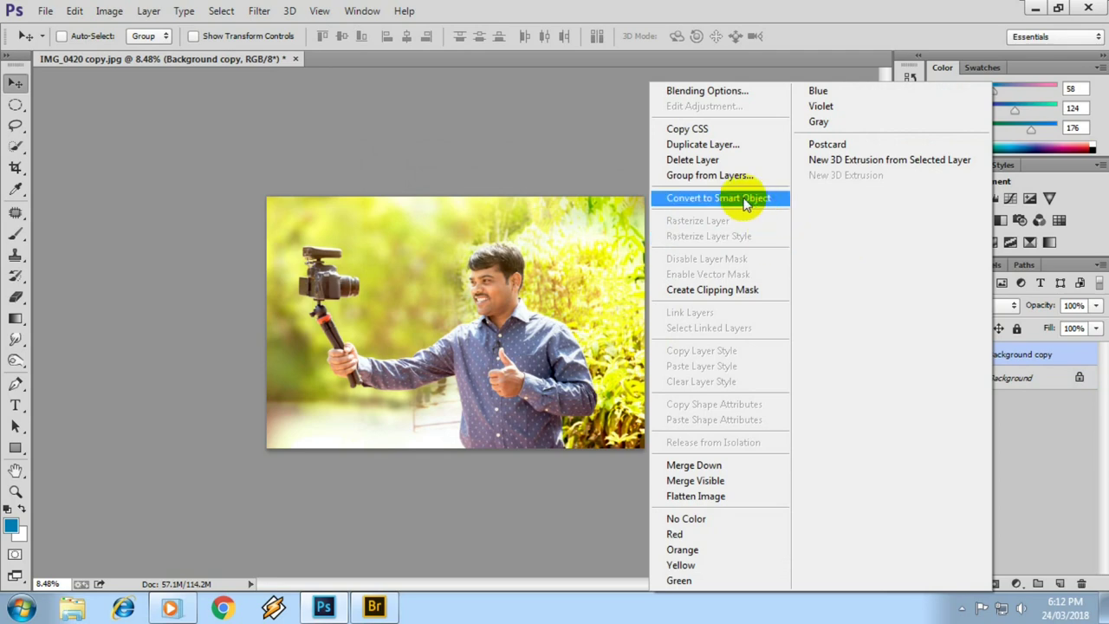
left_click(732, 197)
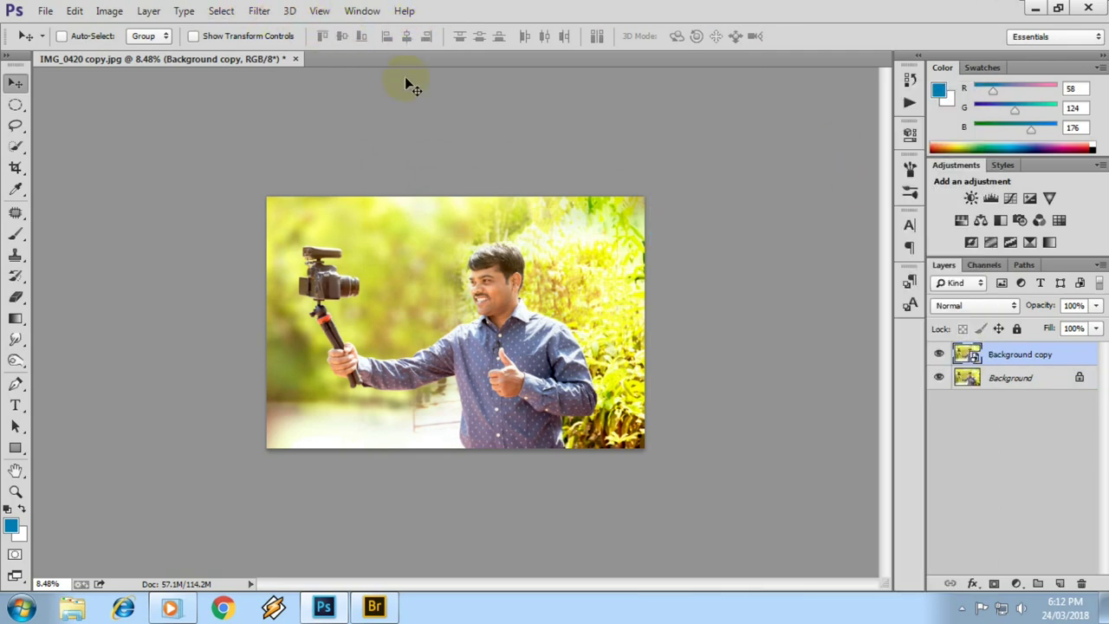
left_click(259, 10)
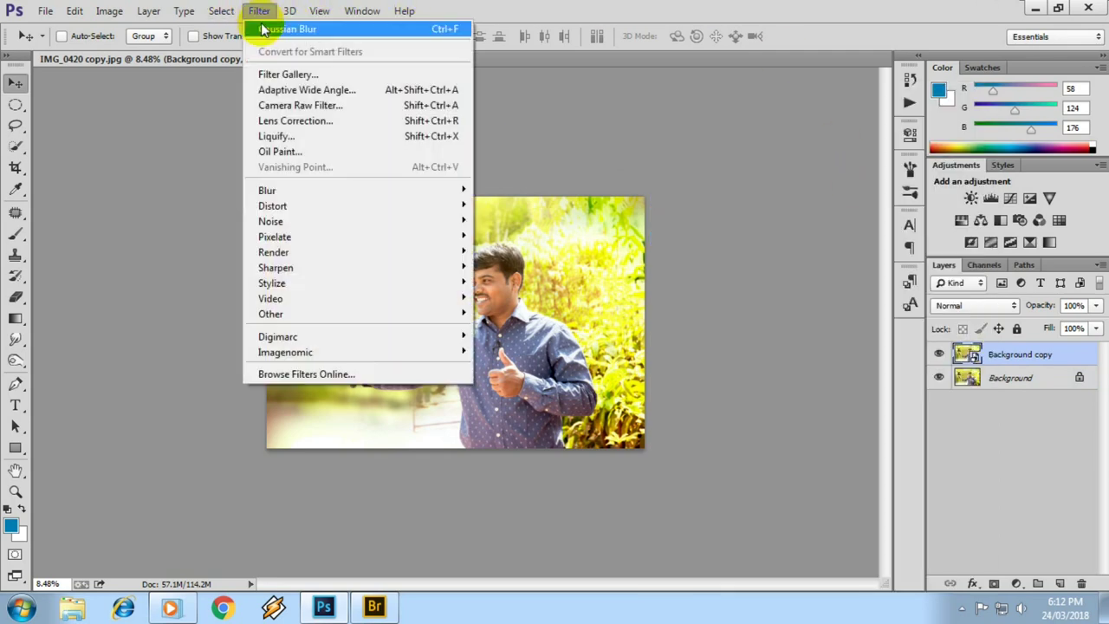
left_click(347, 105)
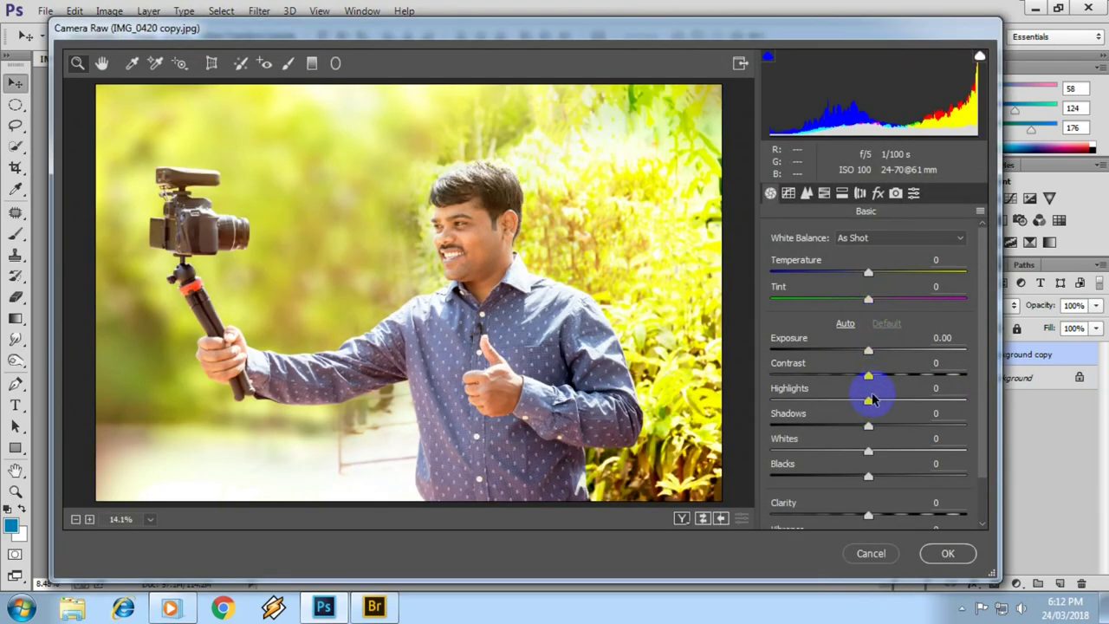
In Camera Raw, set highlights -37, contrast +28, temperature -8 and shadows -8.
mouse_move(868, 404)
left_mouse_down()
mouse_move(768, 396)
mouse_move(886, 404)
mouse_move(814, 407)
left_mouse_up()
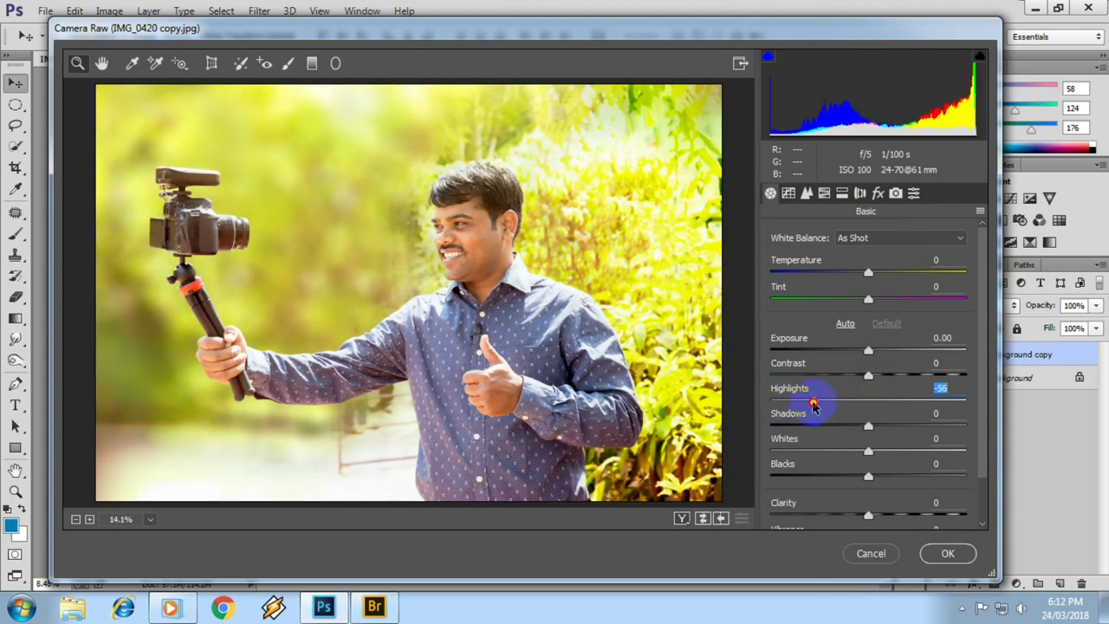
key("alt")
mouse_move(879, 378)
left_mouse_down()
mouse_move(841, 376)
mouse_move(911, 381)
mouse_move(854, 353)
mouse_move(864, 350)
left_mouse_up()
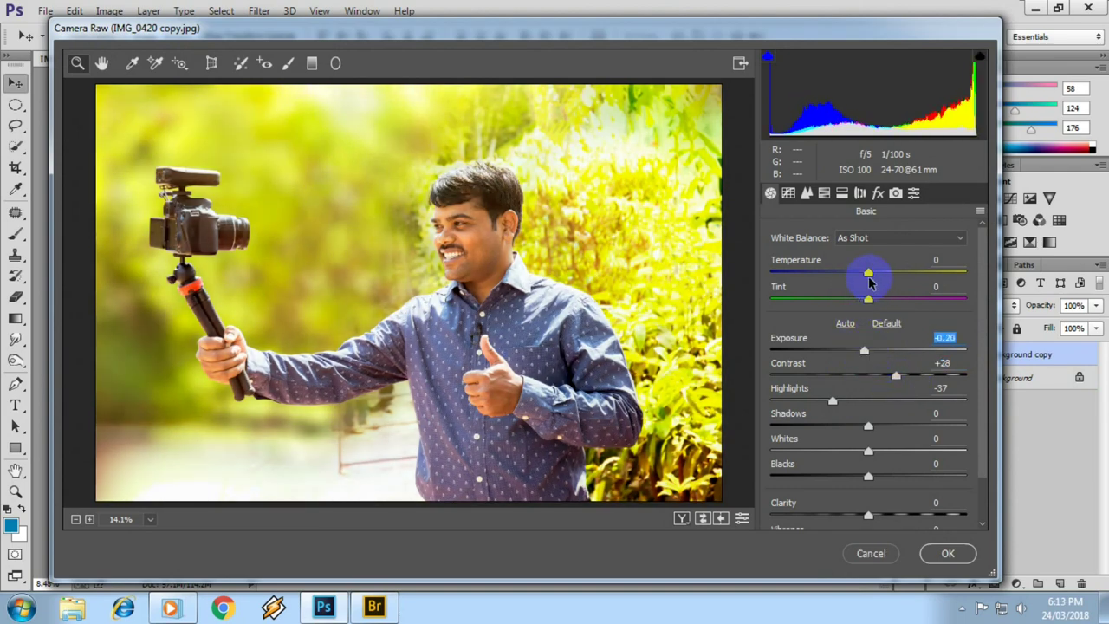
left_click_drag(872, 276, 866, 279)
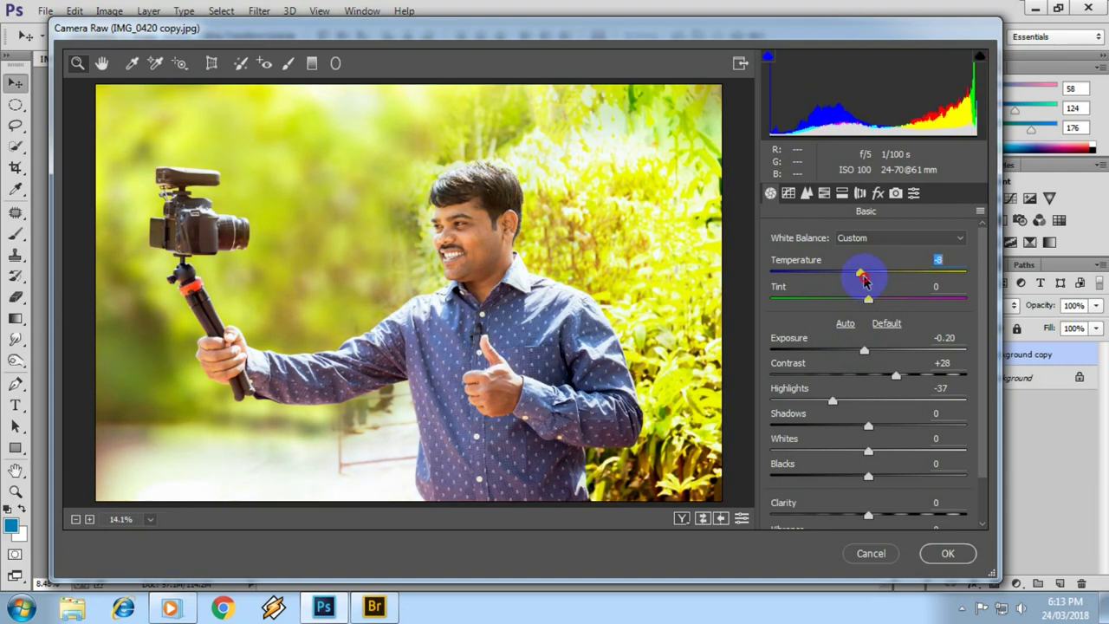
left_click_drag(864, 426, 854, 427)
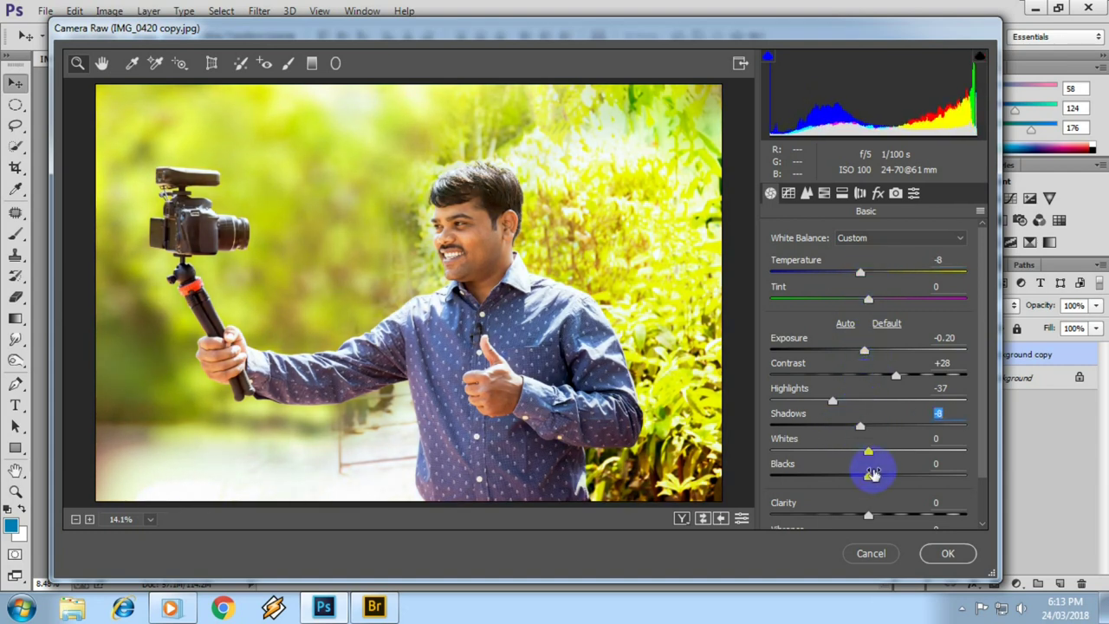
Set tint +6 and blacks +10, check the face zoomed in, and apply the grade.
scroll(869, 476, "down", 2)
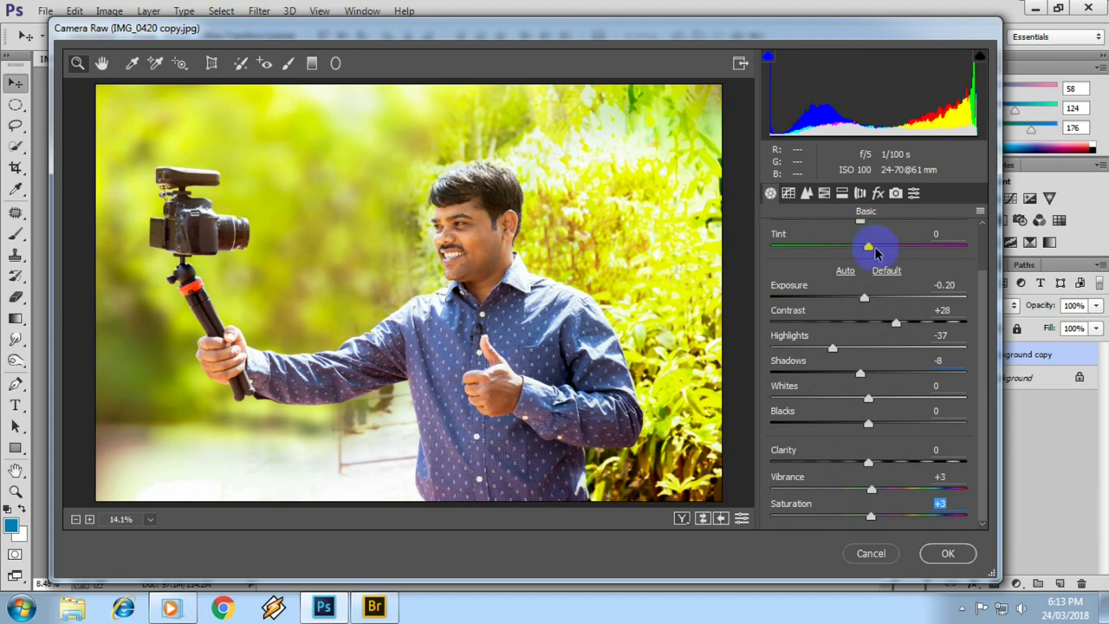
scroll(871, 277, "up", 2)
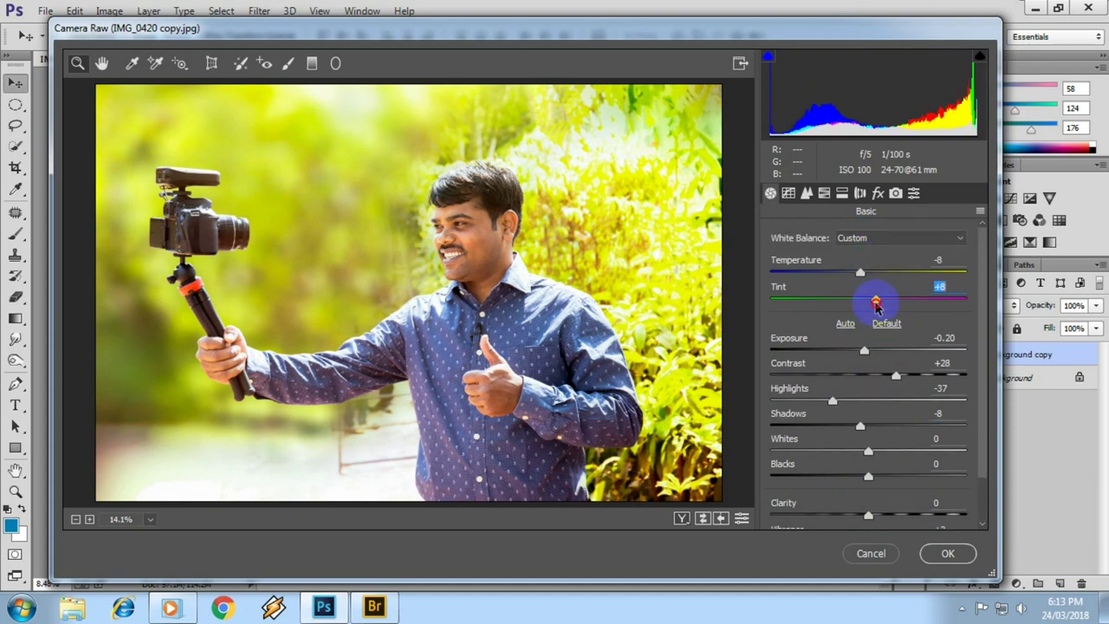
left_click_drag(859, 304, 882, 305)
left_click(858, 425)
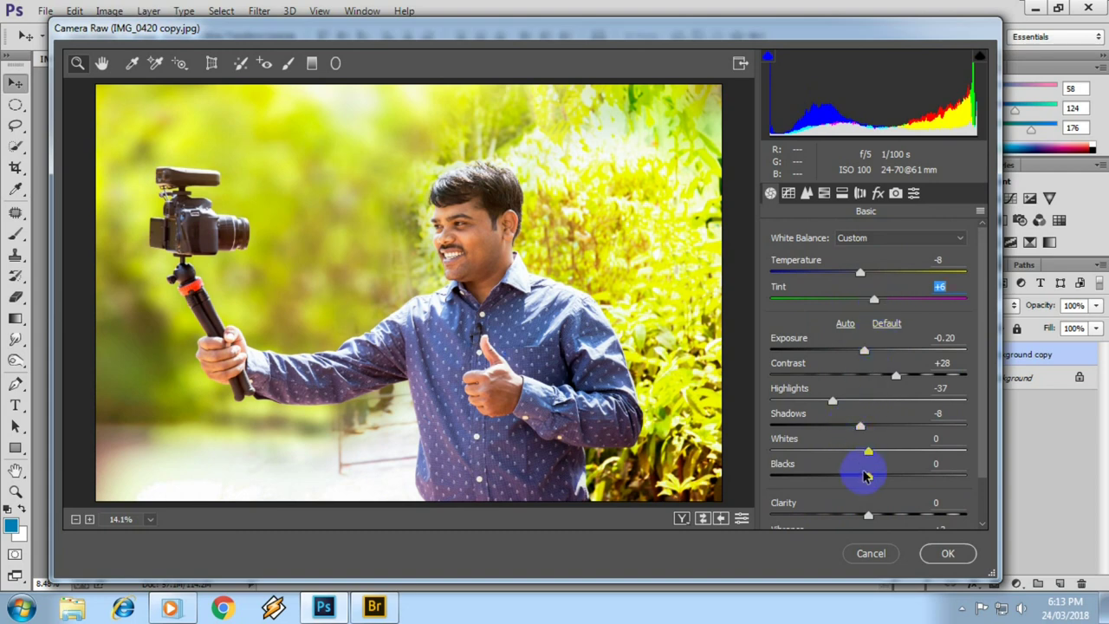
mouse_move(868, 479)
left_mouse_down()
mouse_move(895, 475)
mouse_move(863, 475)
mouse_move(887, 471)
left_mouse_up()
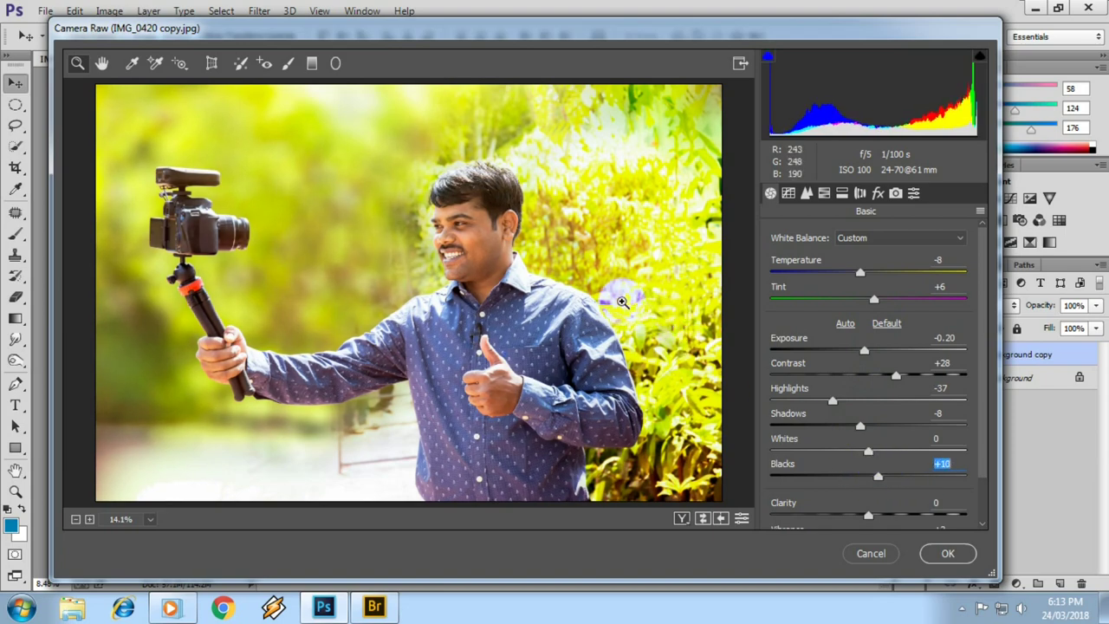
left_click(485, 249)
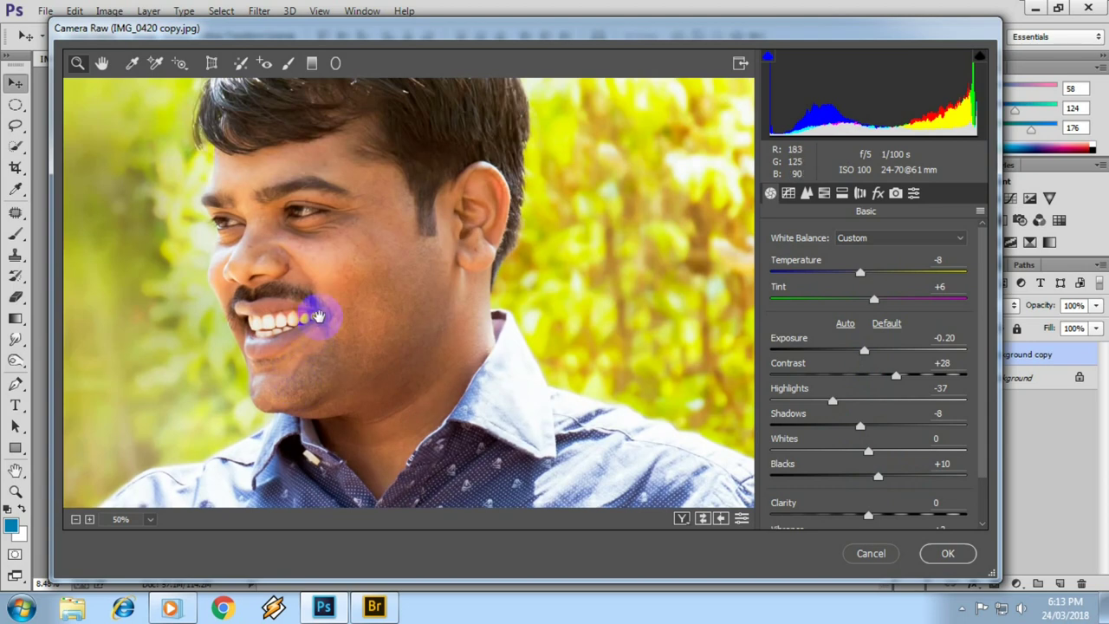
left_click(942, 555)
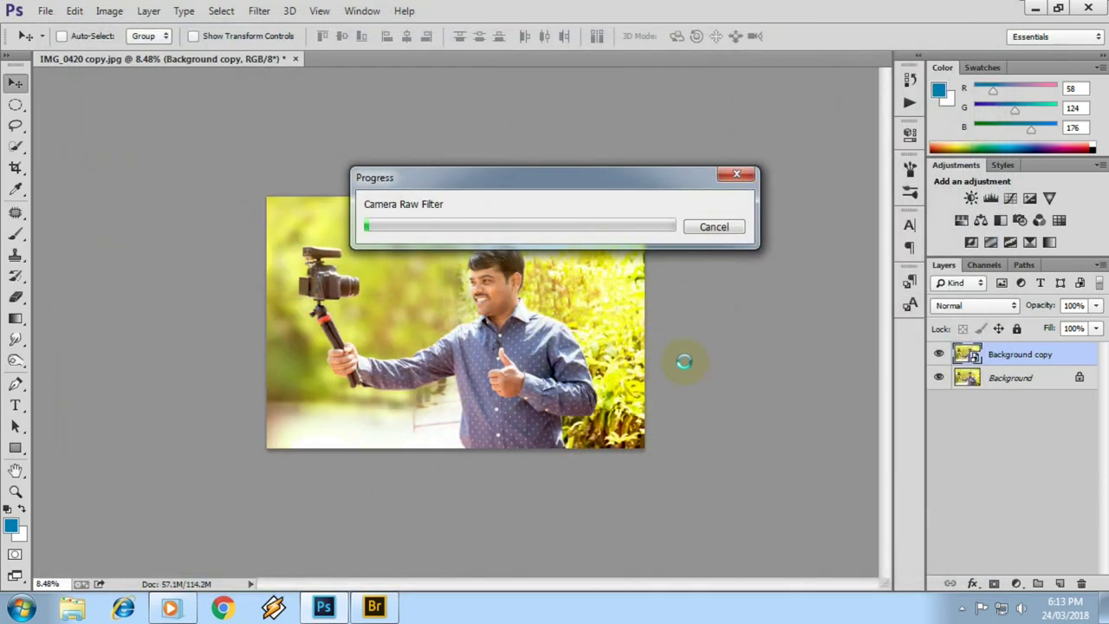
left_click(259, 10)
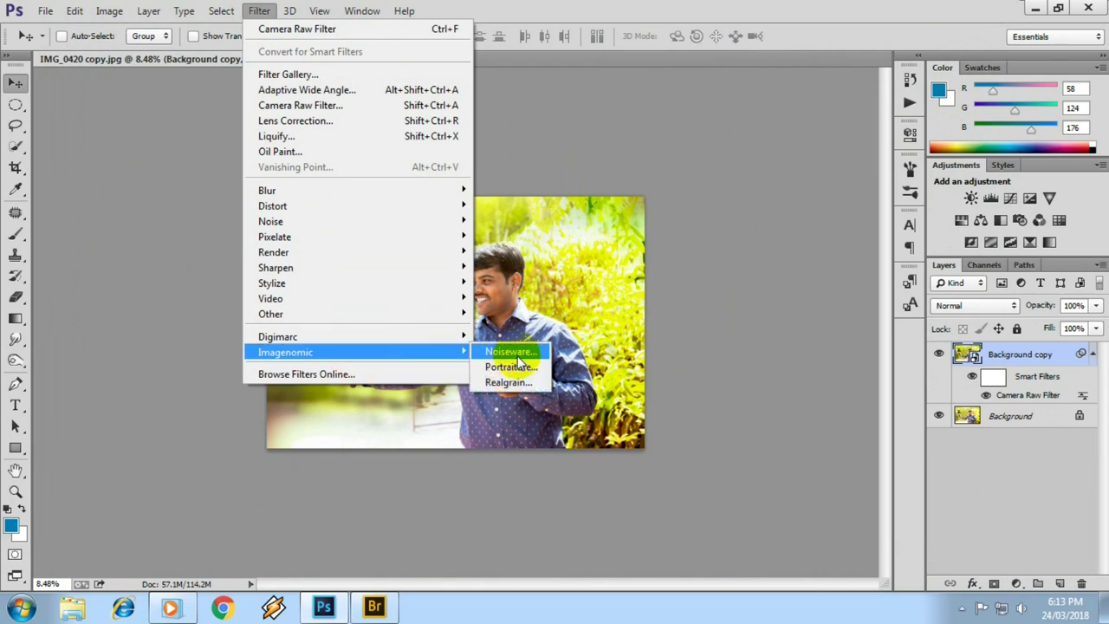
Apply Imagenomic Portraiture skin smoothing with default settings to Background copy.
mouse_move(285, 352)
left_click(507, 366)
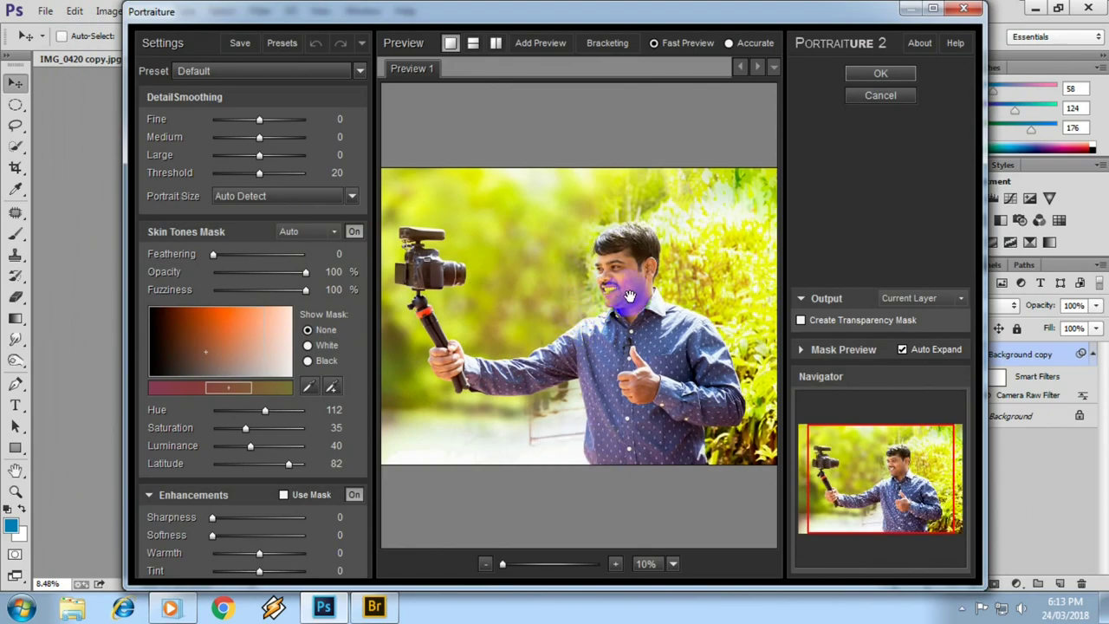
scroll(630, 295, "up", 1)
scroll(618, 292, "up", 1)
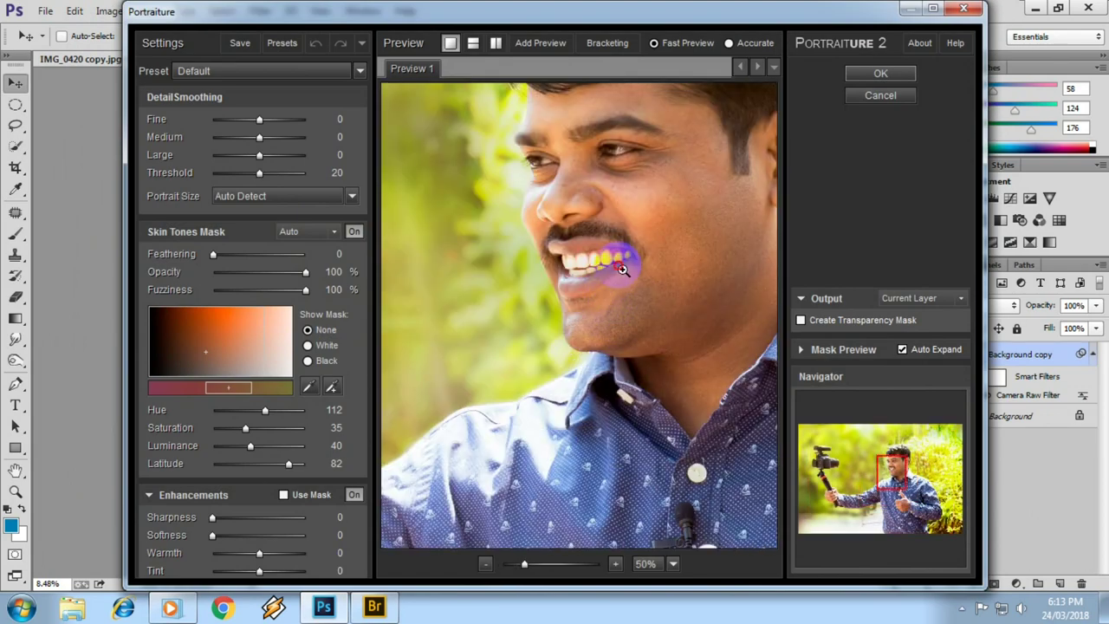
scroll(616, 271, "up", 2)
left_click_drag(615, 278, 564, 321)
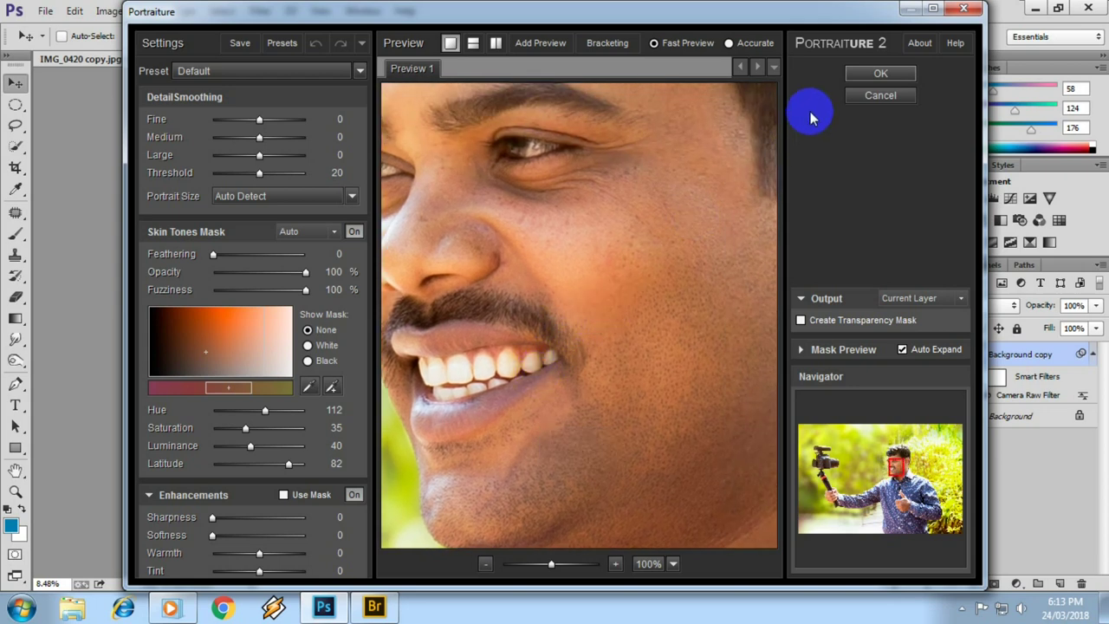
left_click(878, 75)
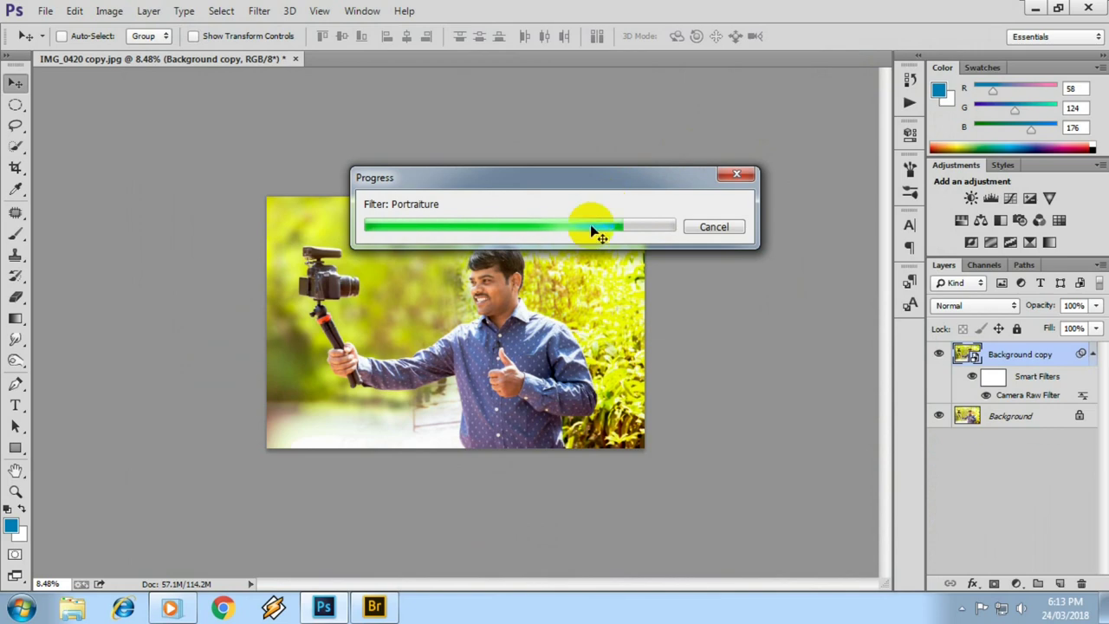
Fit the whole photo to the window and bring up the Layers panel menu.
key("ctrl+0")
scroll(732, 328, "down", 2)
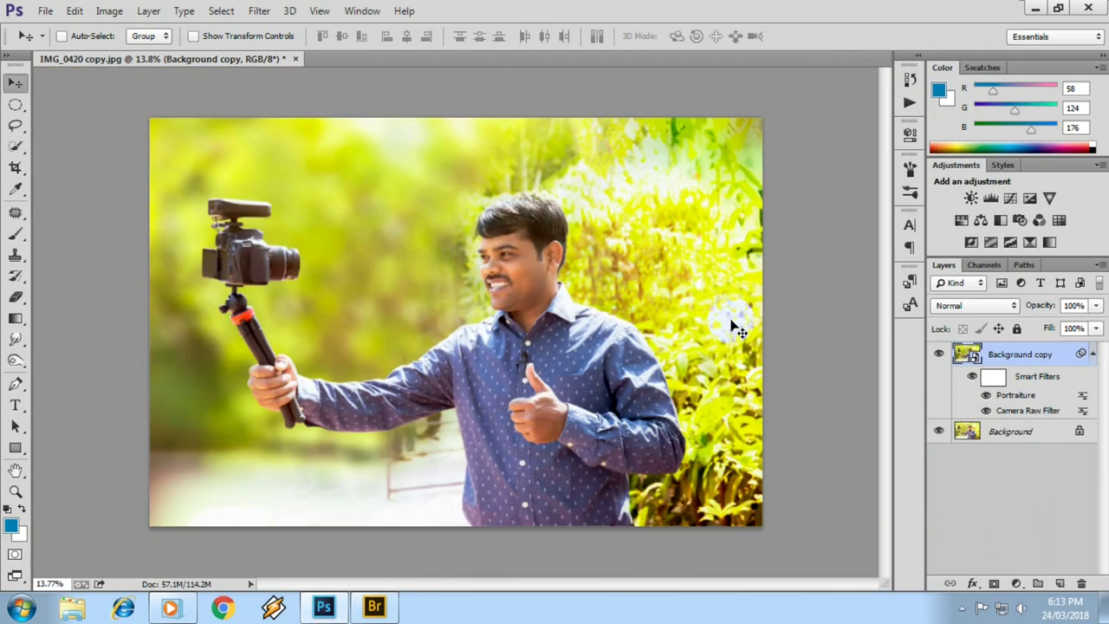
left_click(1098, 264)
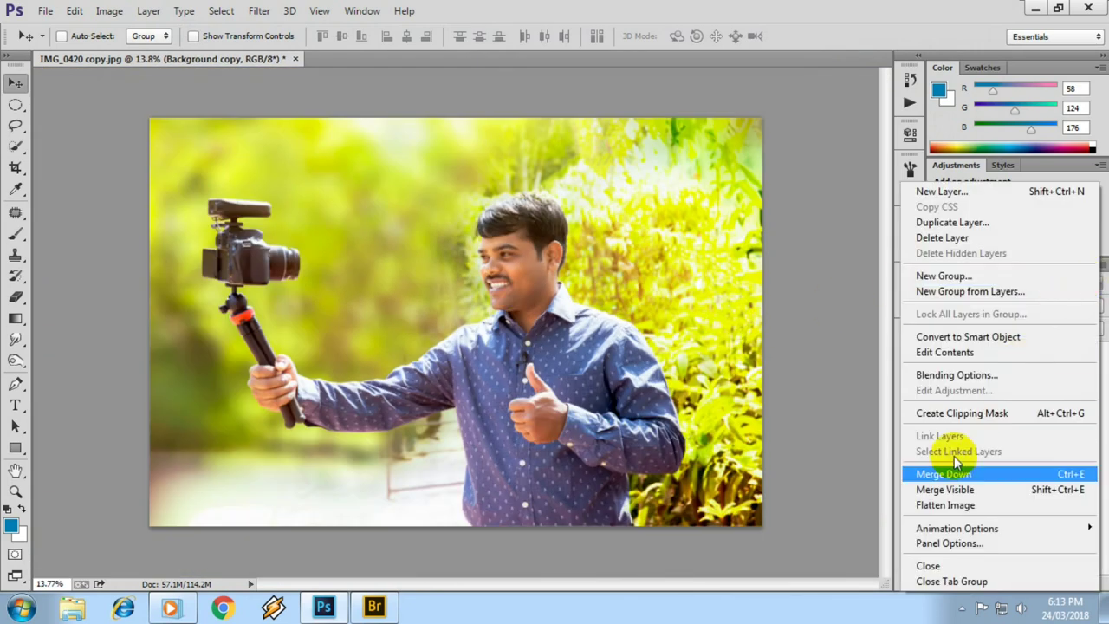
Flatten the image into one Background layer, trying Levels and cancelling it.
left_click(942, 505)
scroll(615, 292, "up", 3)
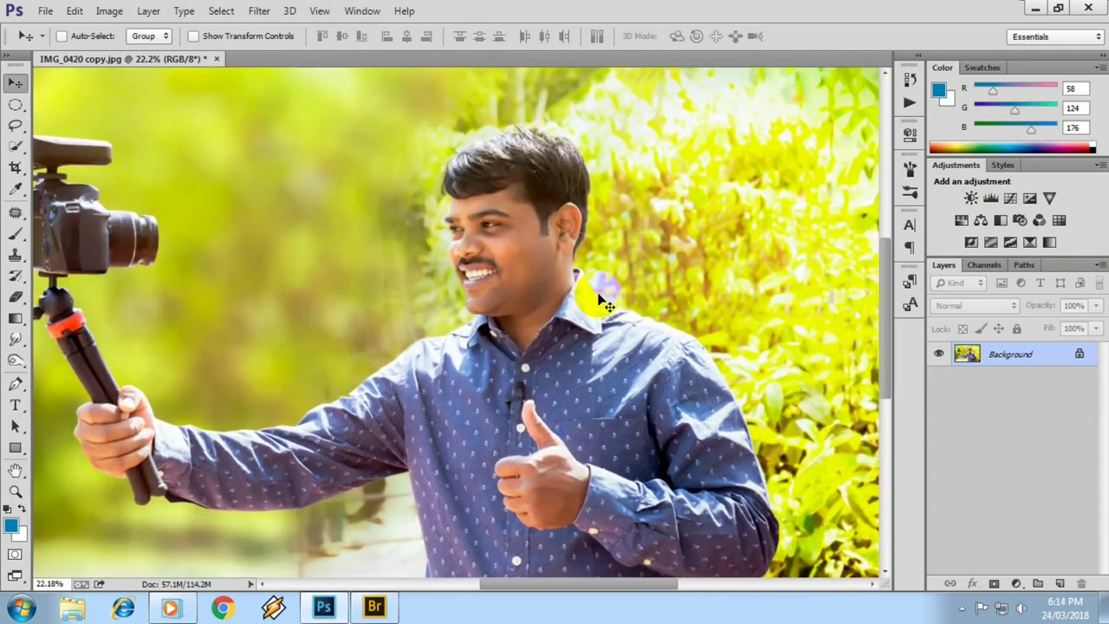
key("ctrl+l")
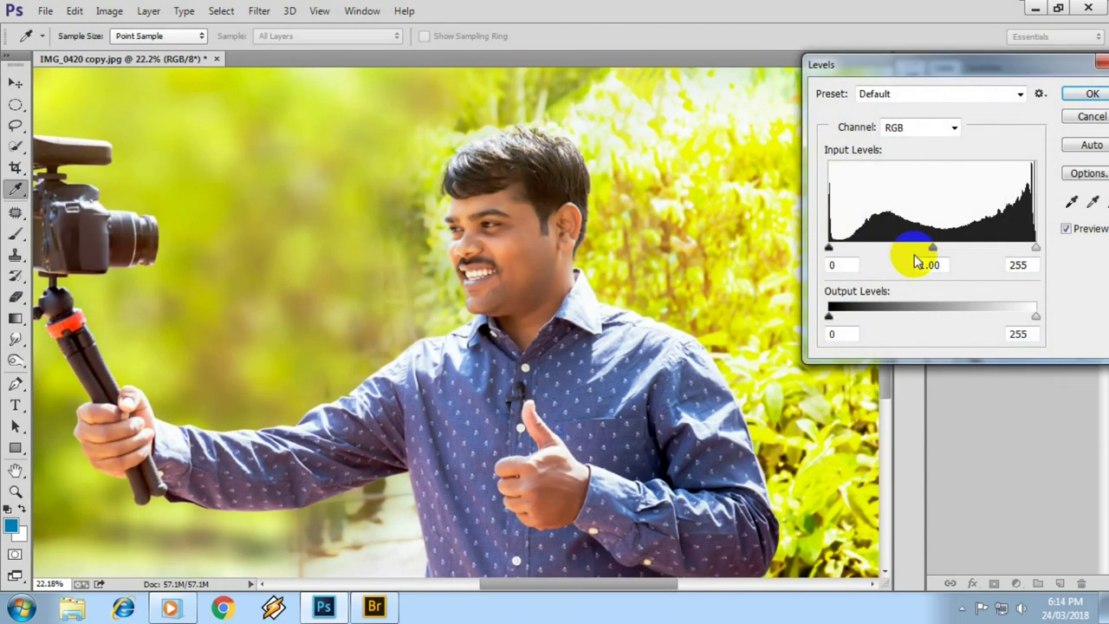
key("Escape")
key("v")
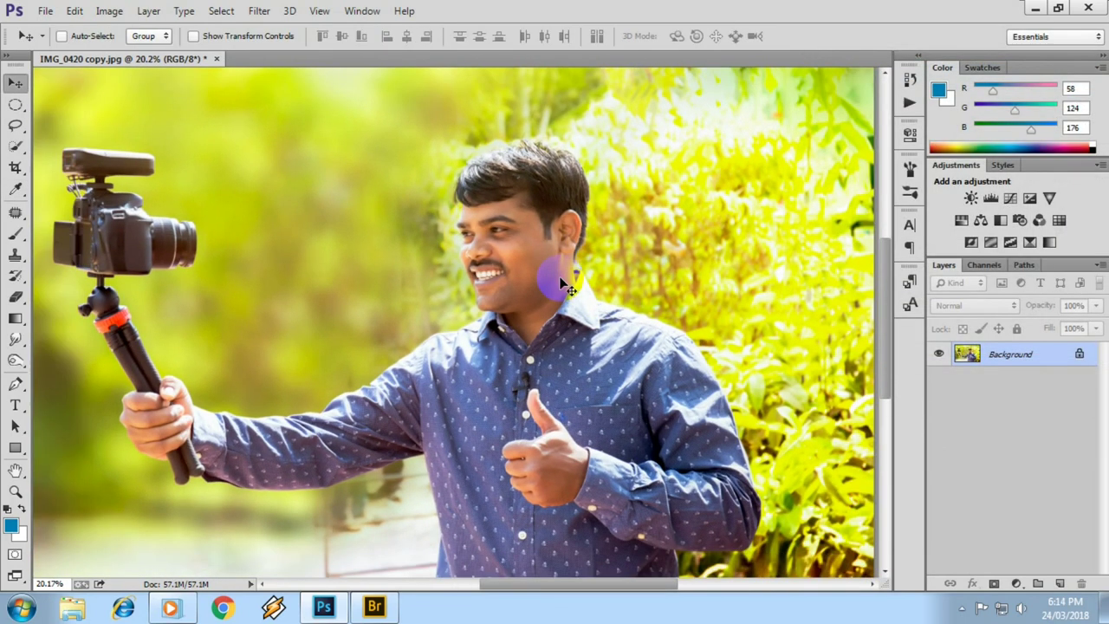
scroll(532, 286, "down", 3)
scroll(556, 277, "up", 2)
scroll(562, 285, "up", 1)
Shift the Color Balance highlights to Cyan-Red -7 and Yellow-Blue +10.
key("ctrl+b")
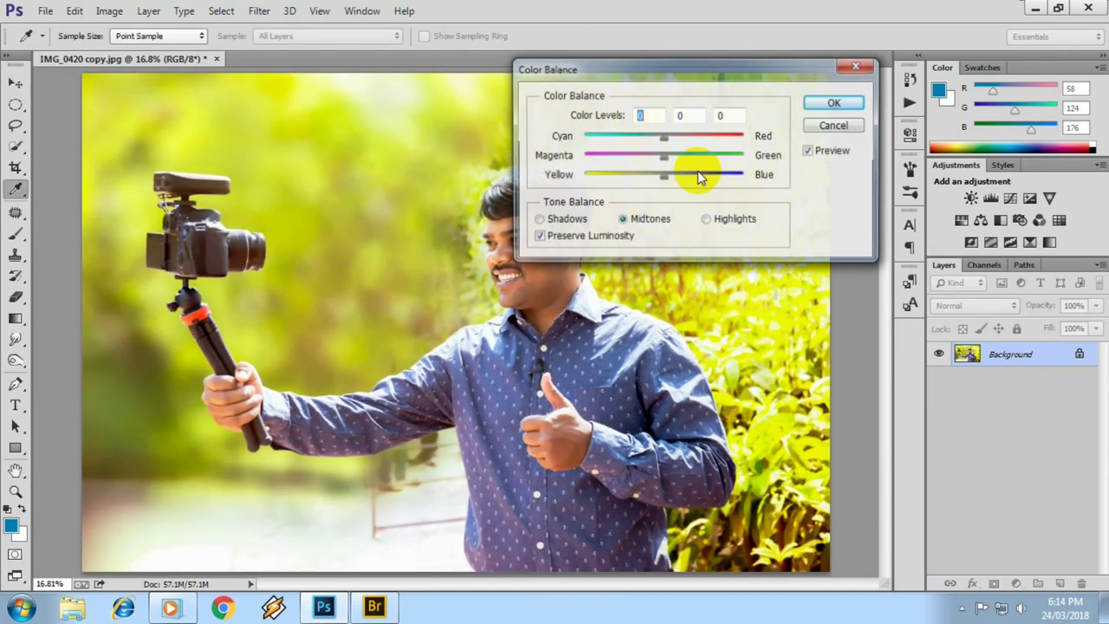
left_click_drag(675, 68, 770, 75)
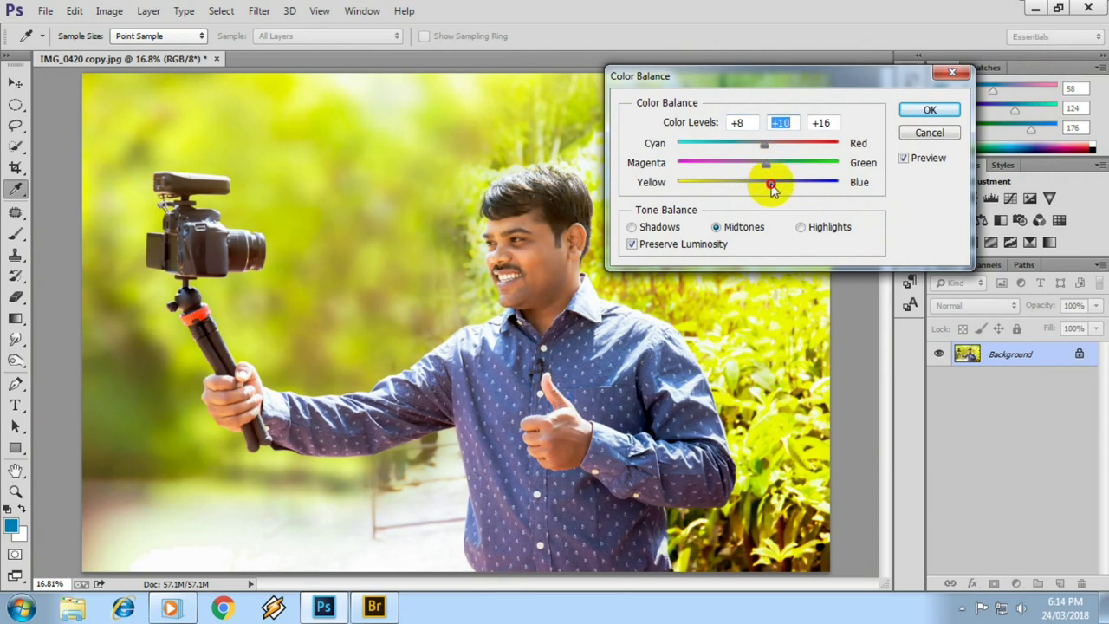
left_click(800, 227)
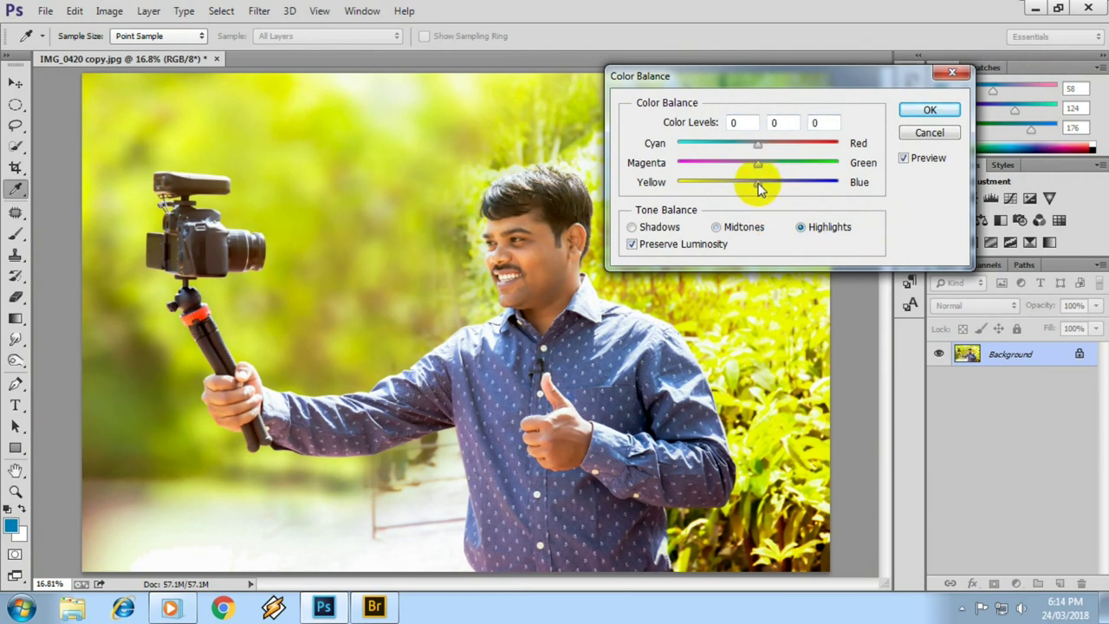
mouse_move(756, 188)
left_mouse_down()
mouse_move(773, 185)
mouse_move(759, 165)
left_mouse_up()
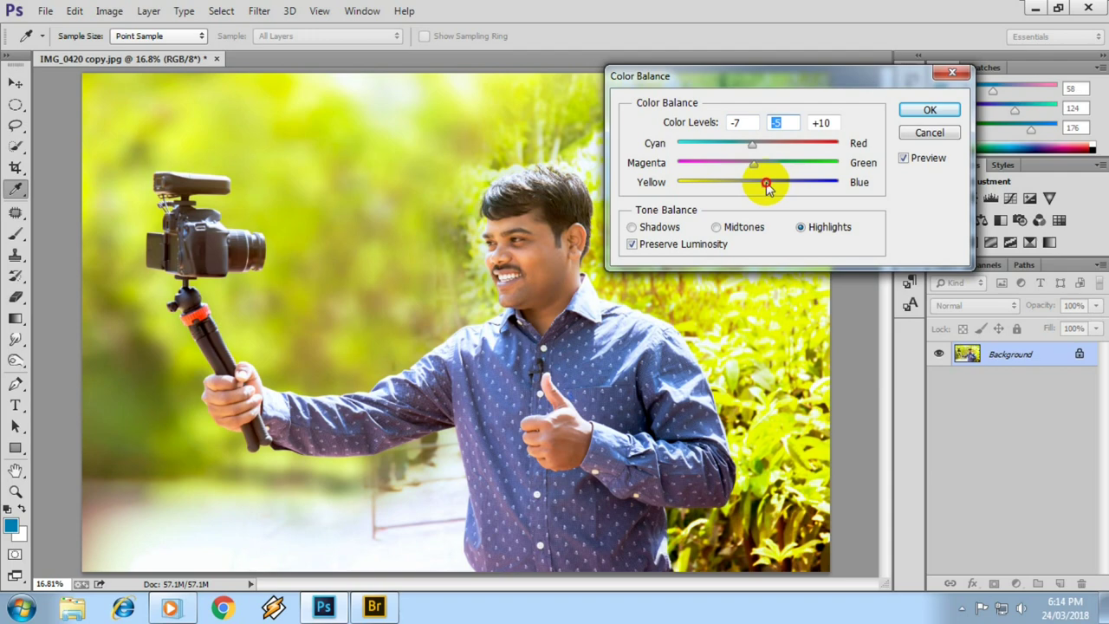
key("Return")
scroll(606, 232, "up", 2)
Try Brightness/Contrast and cancel it, leaving the photo unchanged.
scroll(548, 237, "up", 3)
scroll(500, 287, "up", 3)
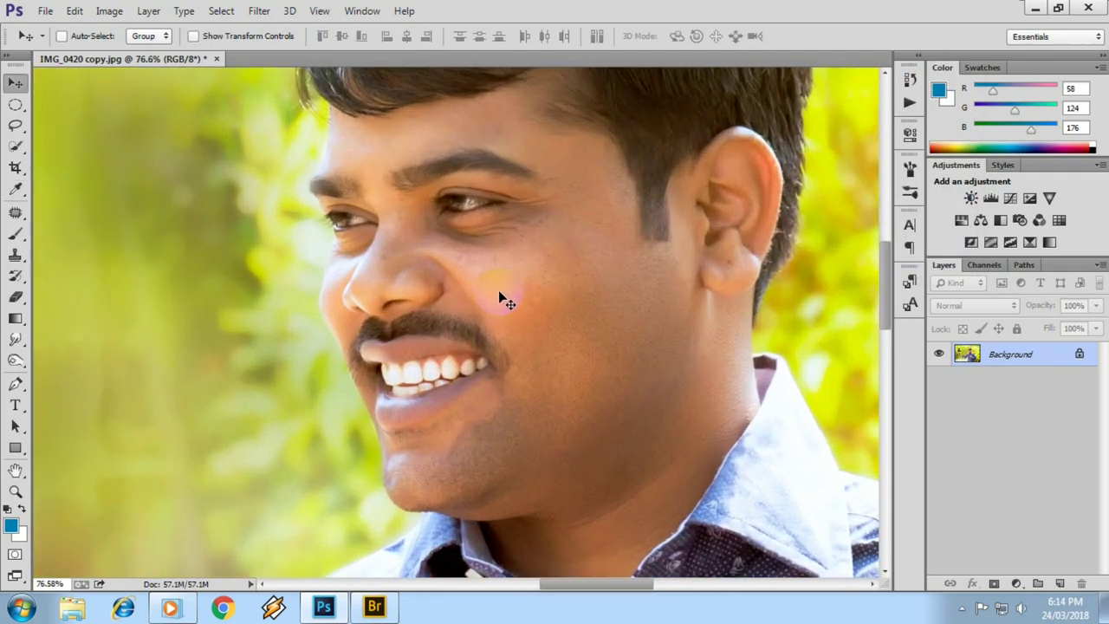
scroll(499, 297, "up", 2)
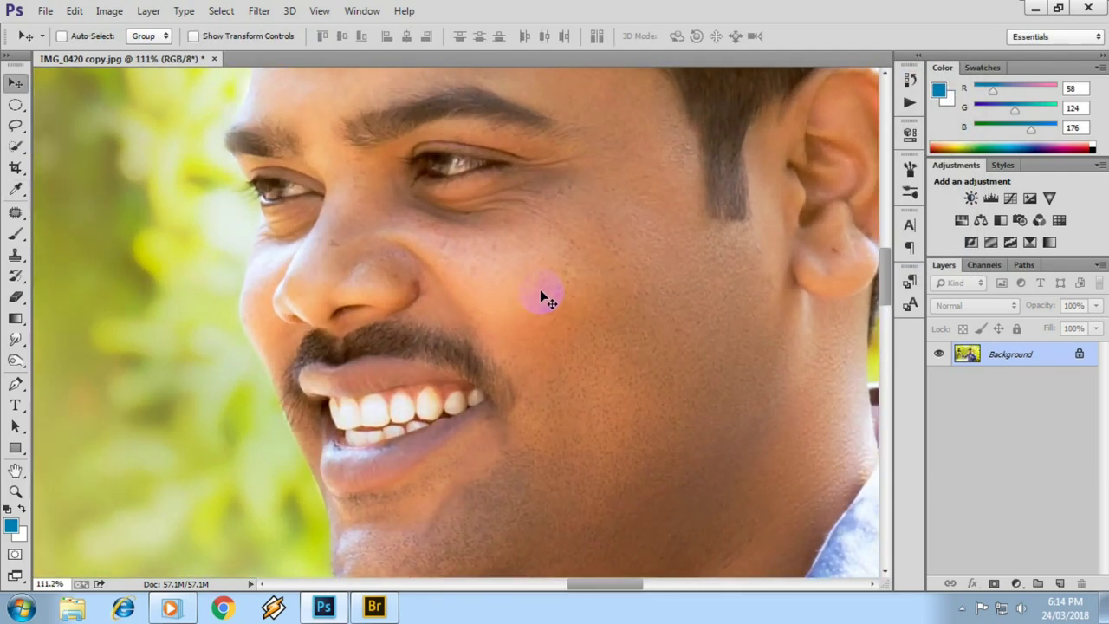
scroll(540, 289, "down", 3)
scroll(541, 287, "down", 2)
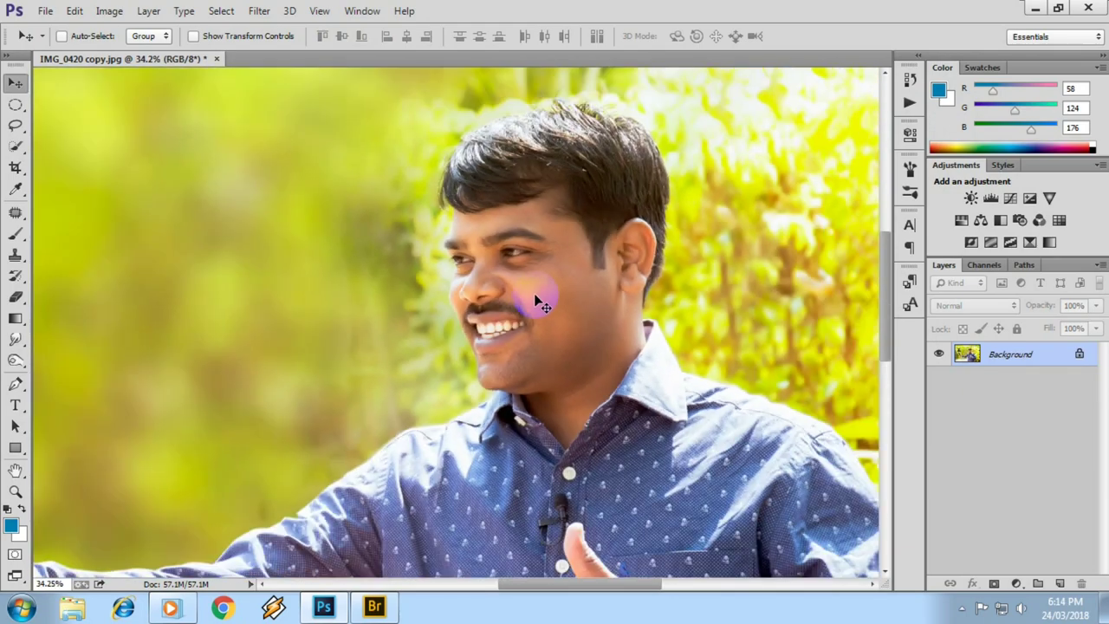
scroll(542, 295, "down", 3)
key("i")
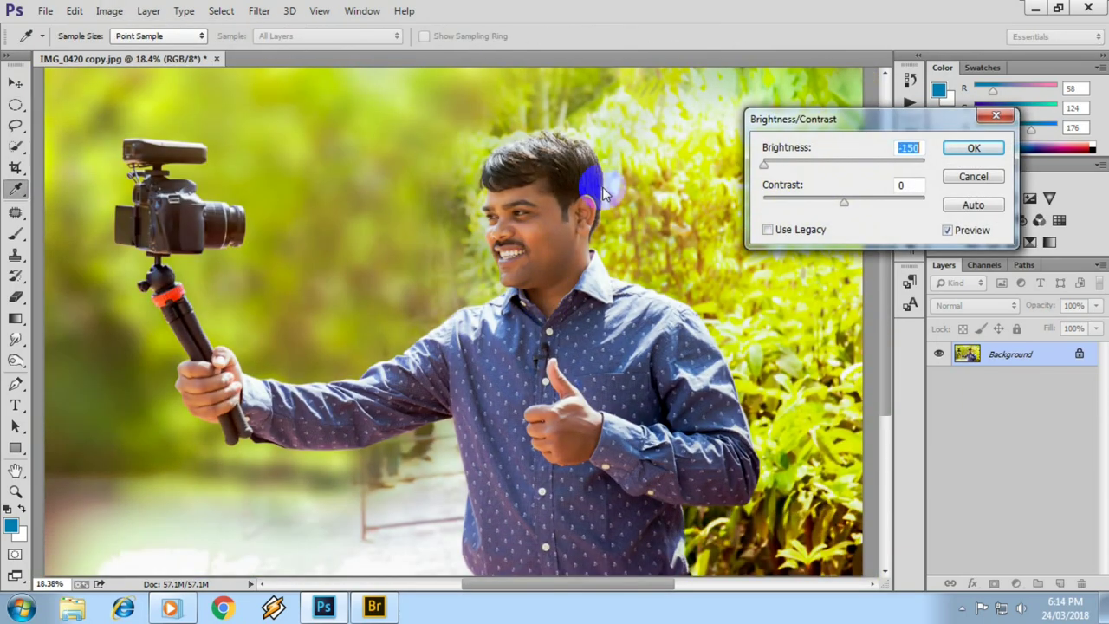
key("Escape")
key("v")
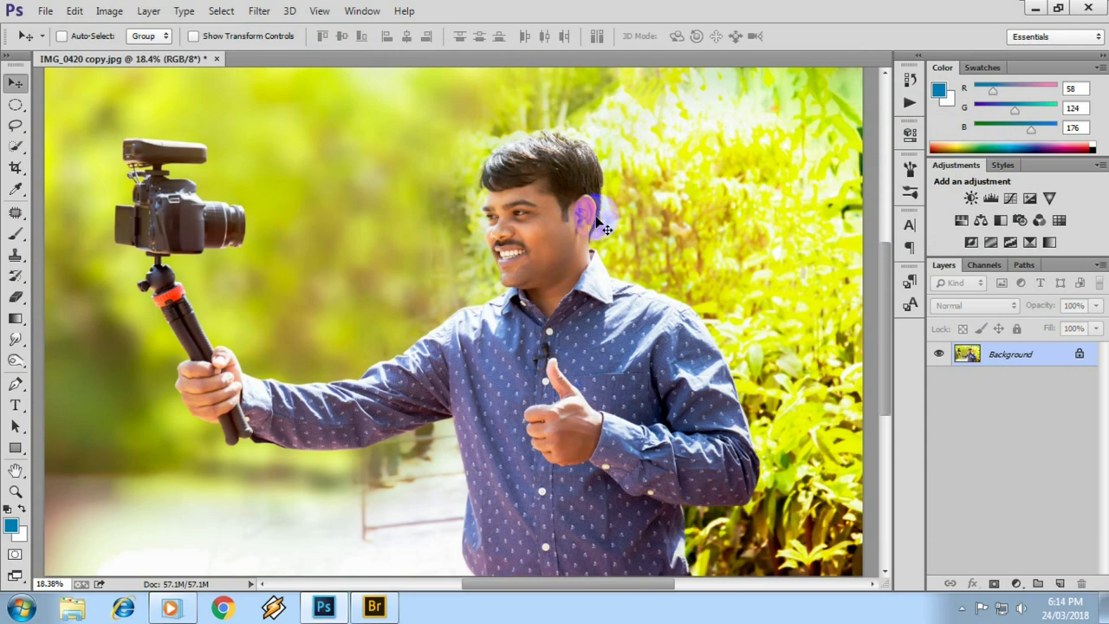
Apply a Curves S-curve with points near 63→57 and 164→159 and a raised black point.
key("ctrl+m")
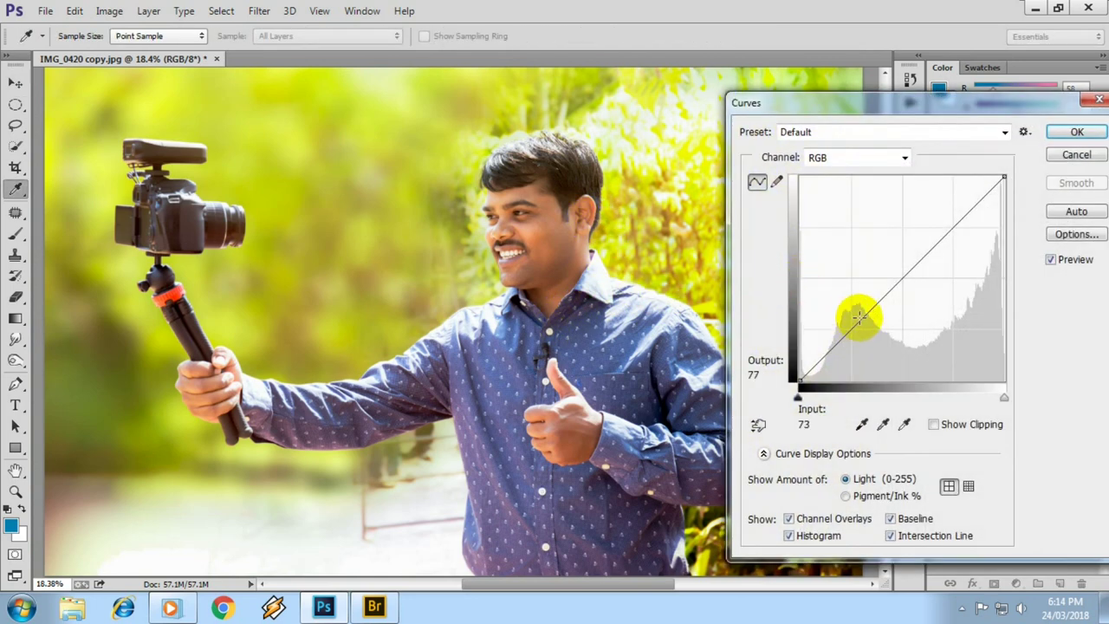
left_click_drag(848, 330, 852, 333)
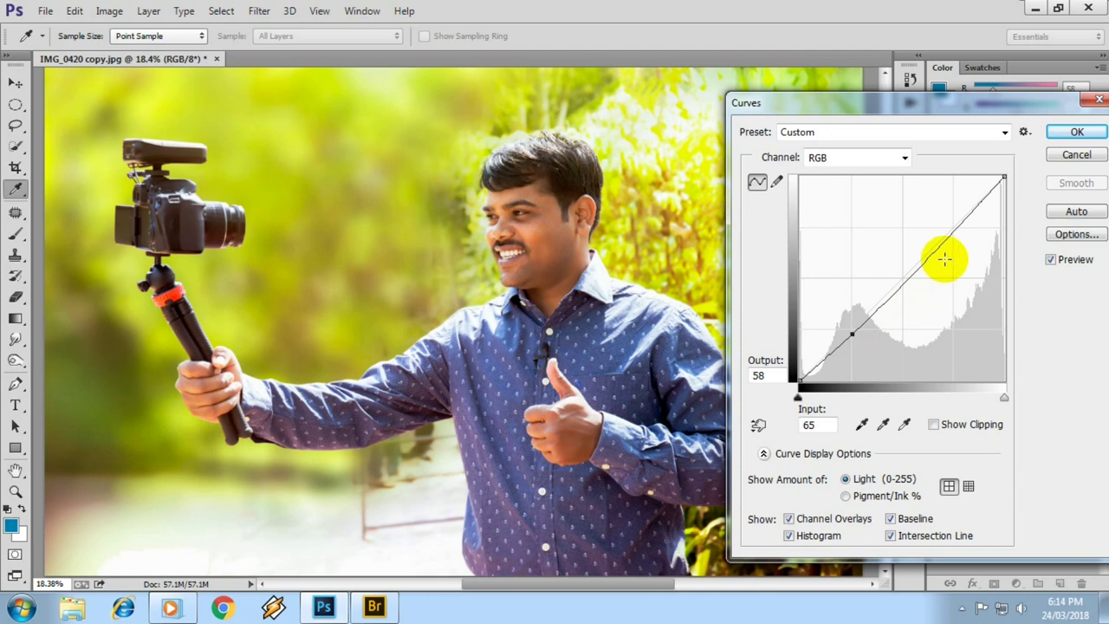
left_click_drag(936, 251, 925, 249)
left_click_drag(852, 332, 851, 337)
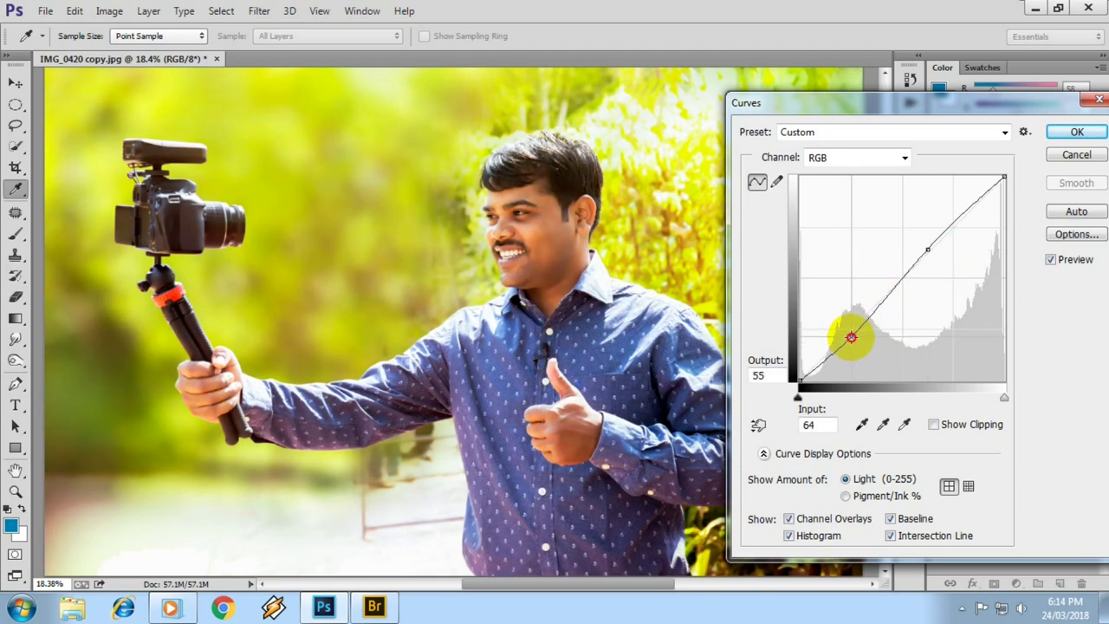
left_click_drag(927, 250, 930, 251)
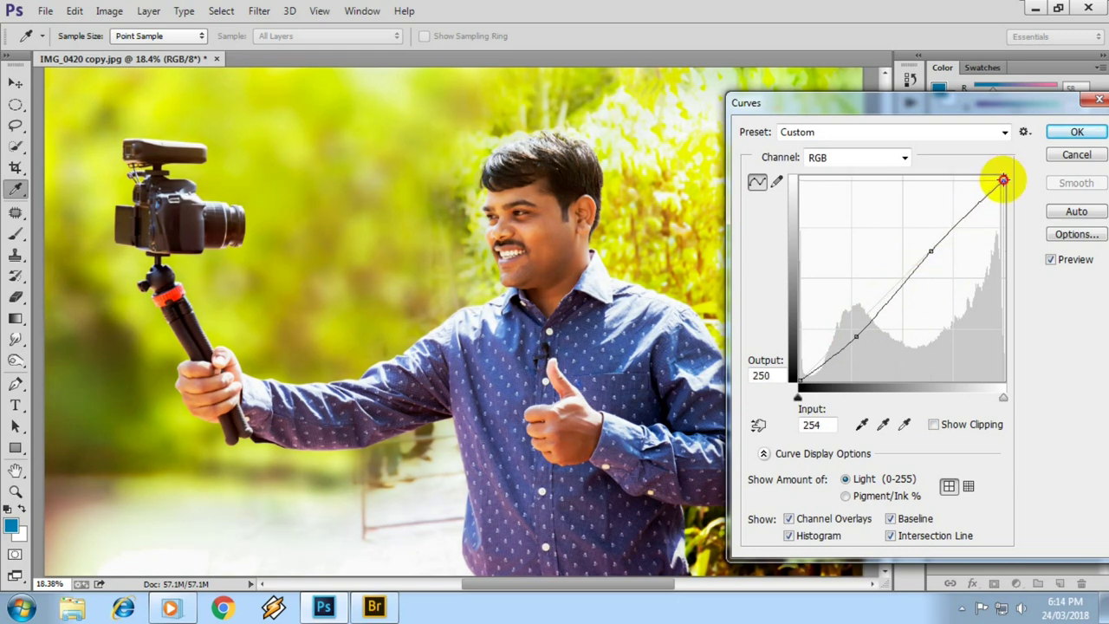
left_click_drag(1002, 180, 1004, 176)
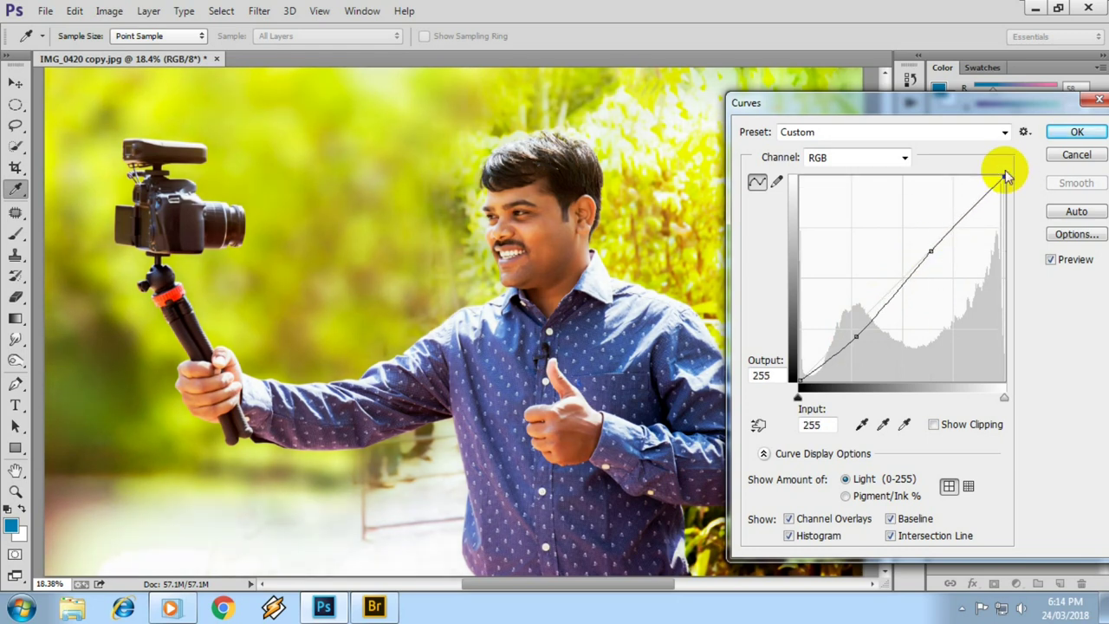
mouse_move(799, 378)
left_mouse_down()
mouse_move(818, 385)
mouse_move(800, 379)
left_mouse_up()
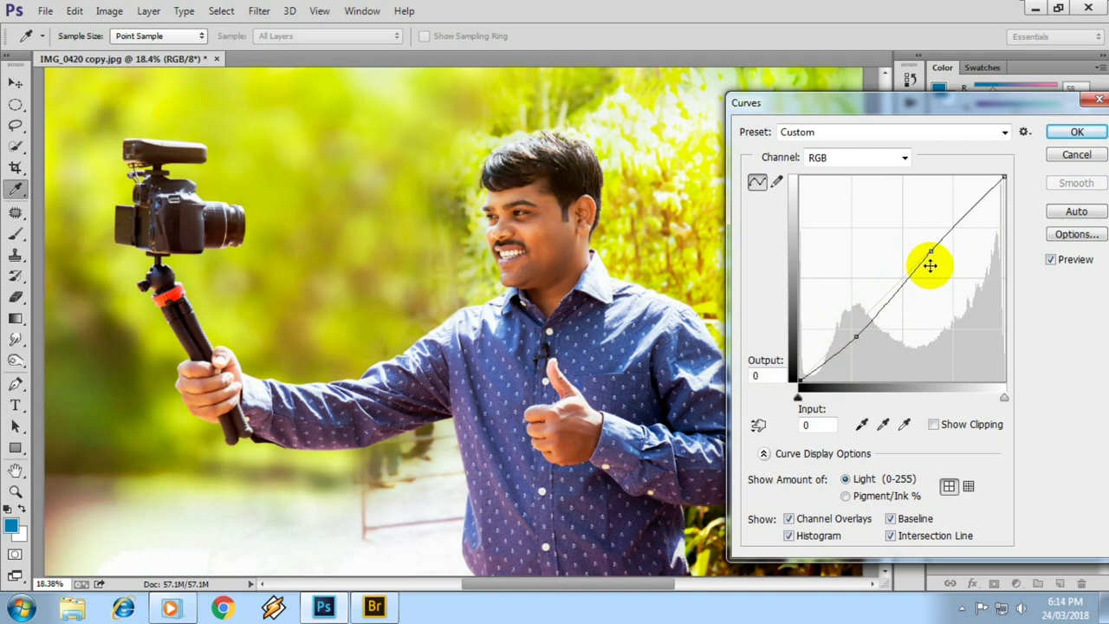
left_click_drag(931, 252, 931, 254)
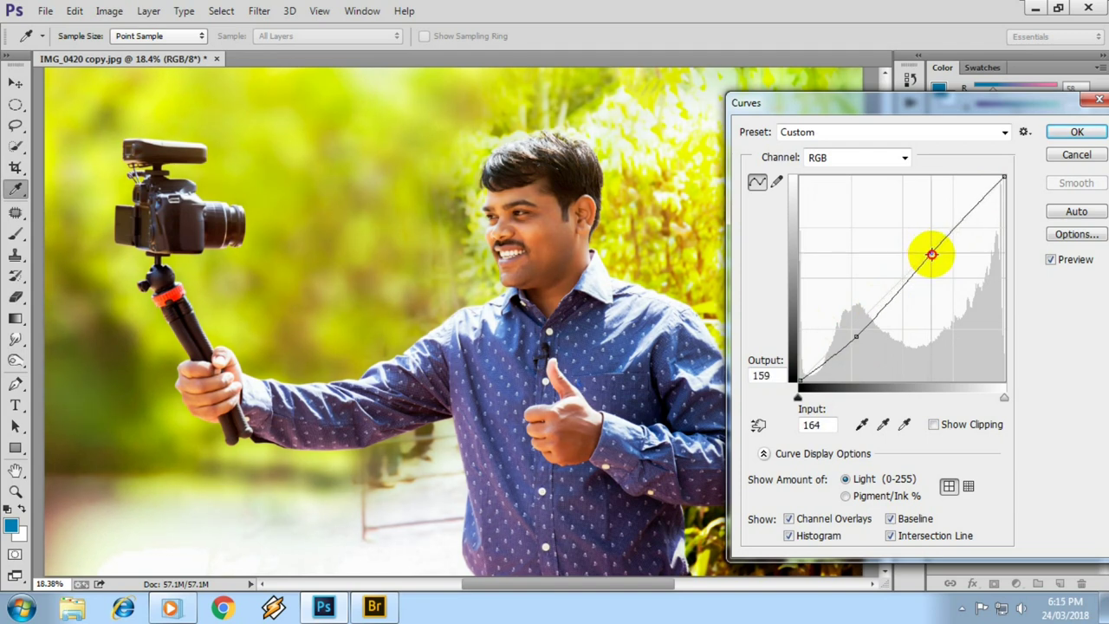
left_click_drag(855, 337, 850, 336)
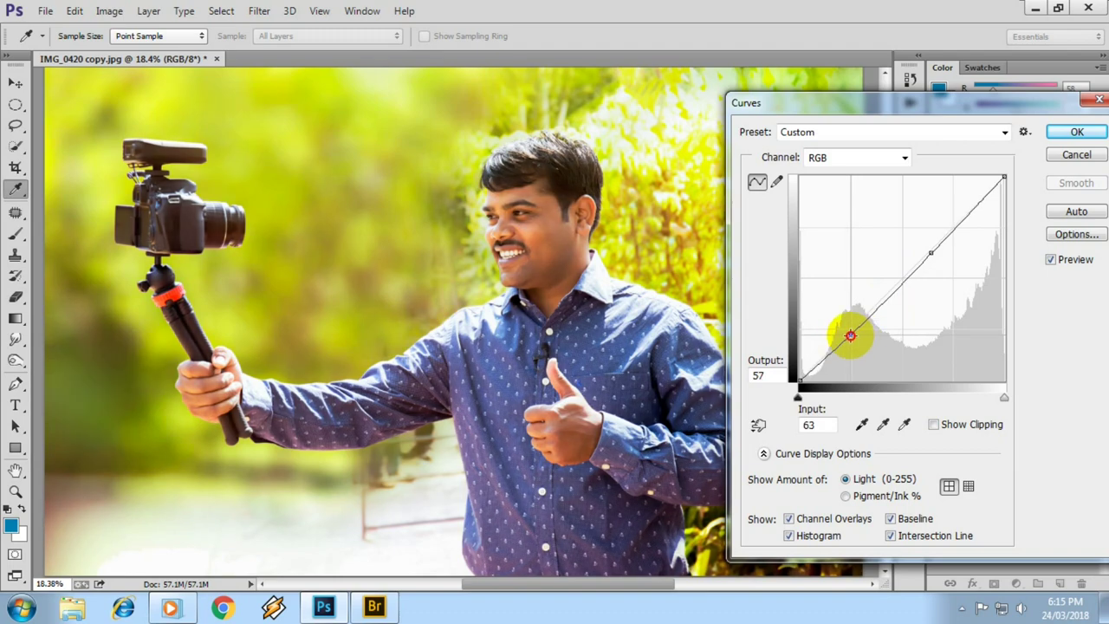
key("Return")
Zoom in on the face and eye to check the colour grade.
key("v")
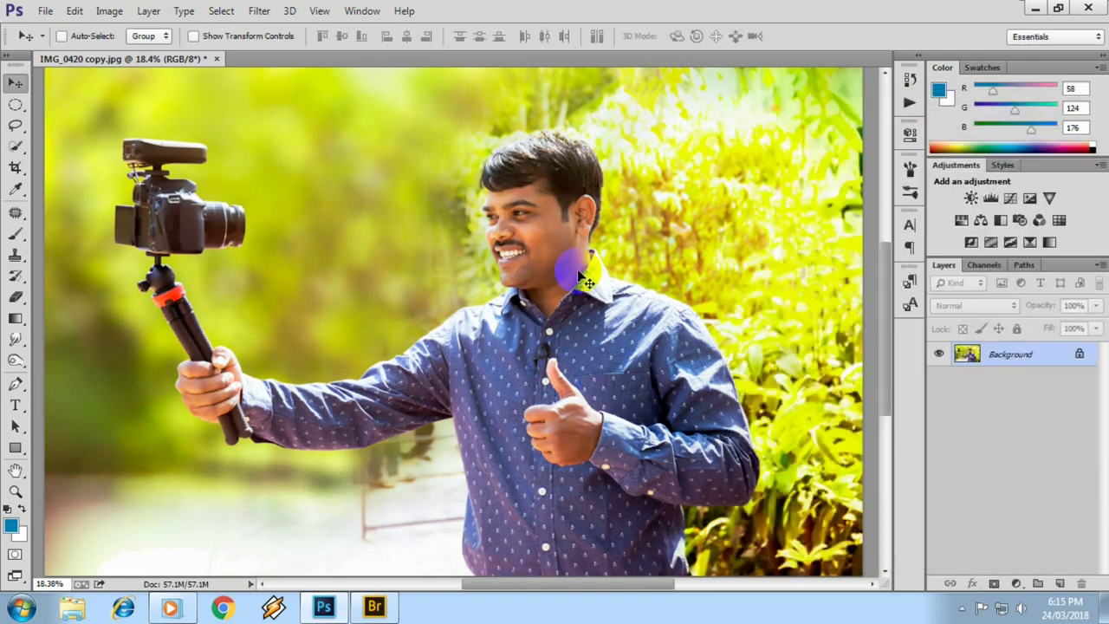
scroll(606, 273, "down", 2)
scroll(623, 277, "up", 1)
scroll(519, 227, "up", 5)
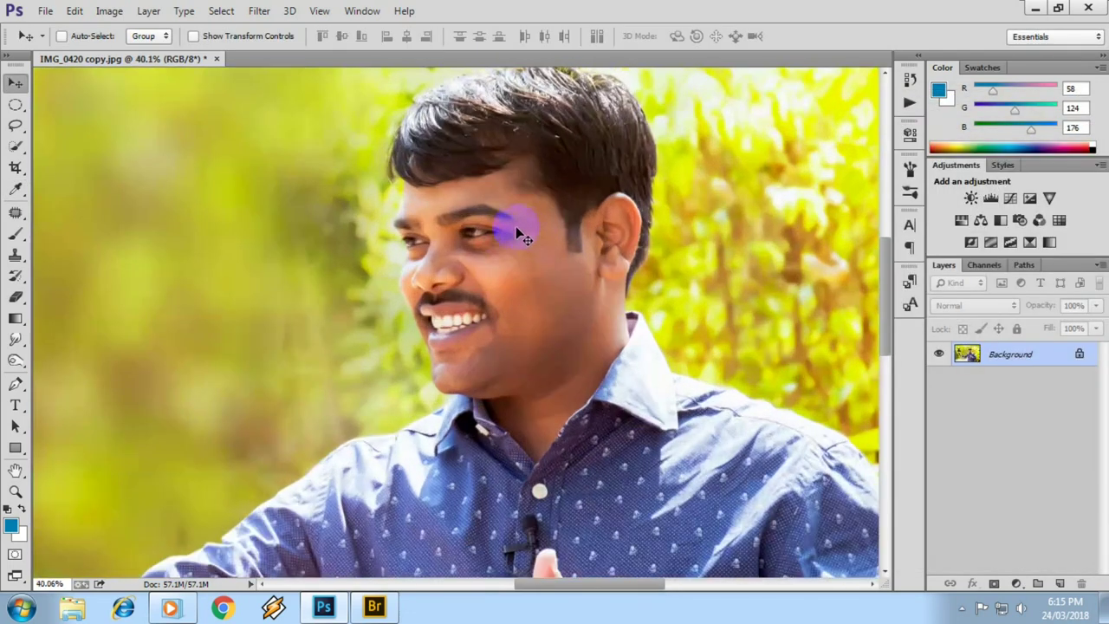
scroll(488, 260, "up", 5)
scroll(483, 252, "up", 5)
scroll(485, 264, "up", 5)
scroll(485, 264, "up", 1)
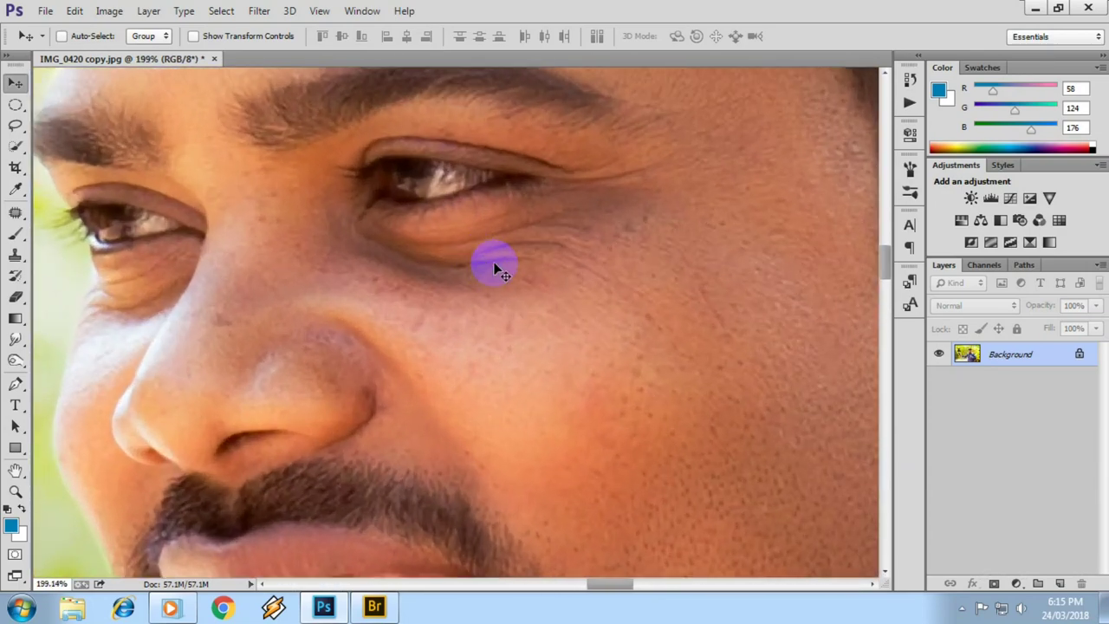
scroll(520, 275, "down", 2)
scroll(523, 268, "down", 4)
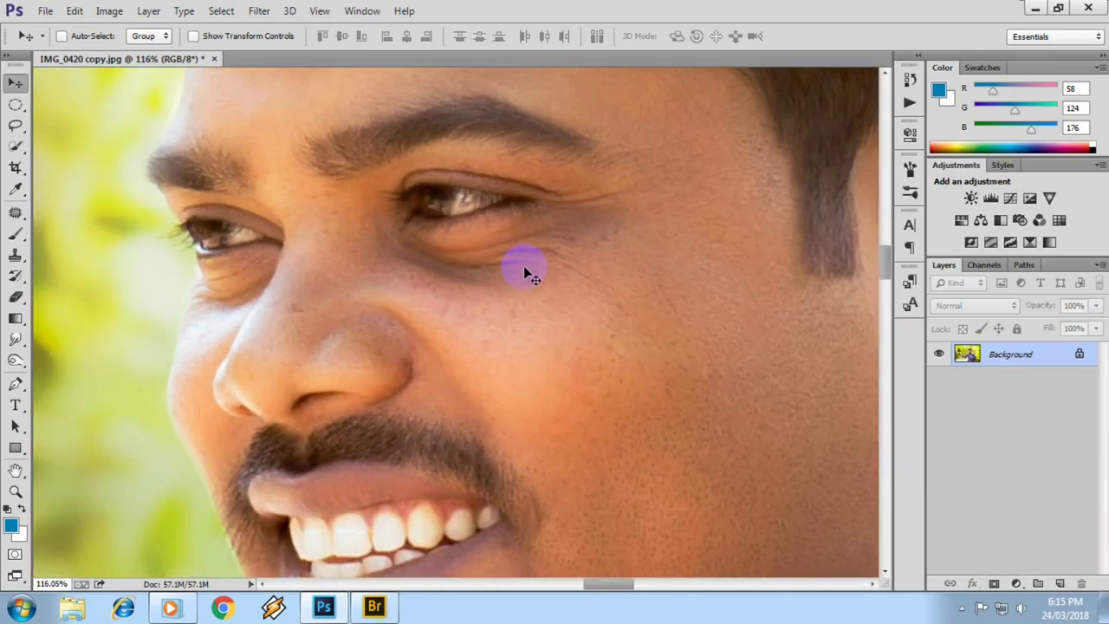
scroll(523, 268, "down", 4)
scroll(524, 286, "down", 4)
scroll(518, 286, "down", 2)
scroll(516, 294, "down", 3)
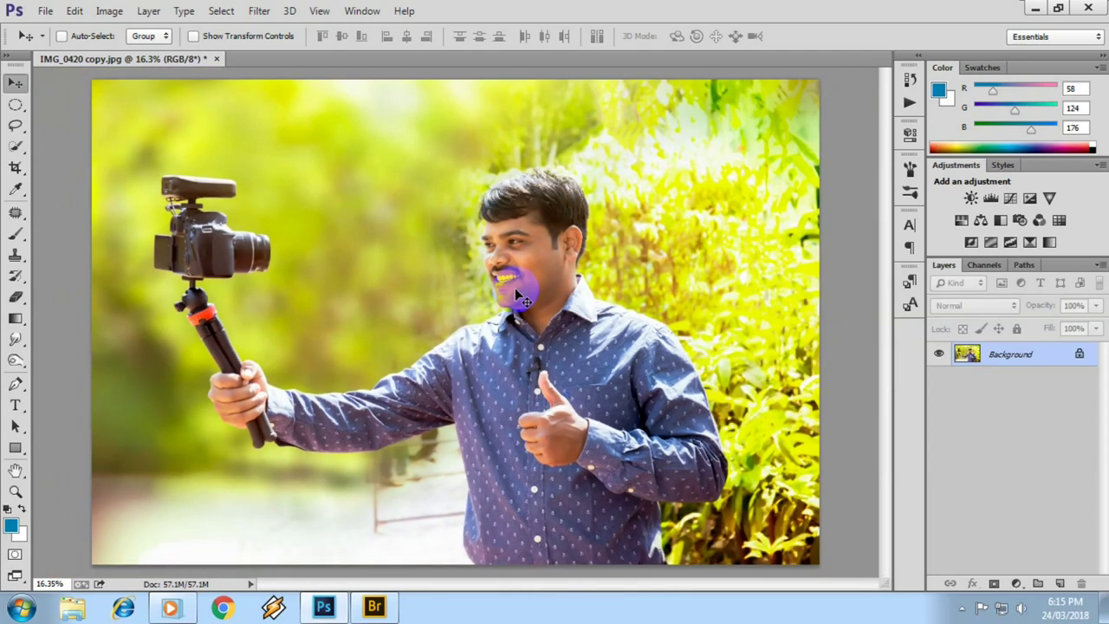
Zoom to the sleeve area and select the Patch tool.
scroll(378, 511, "up", 3)
scroll(386, 498, "up", 2)
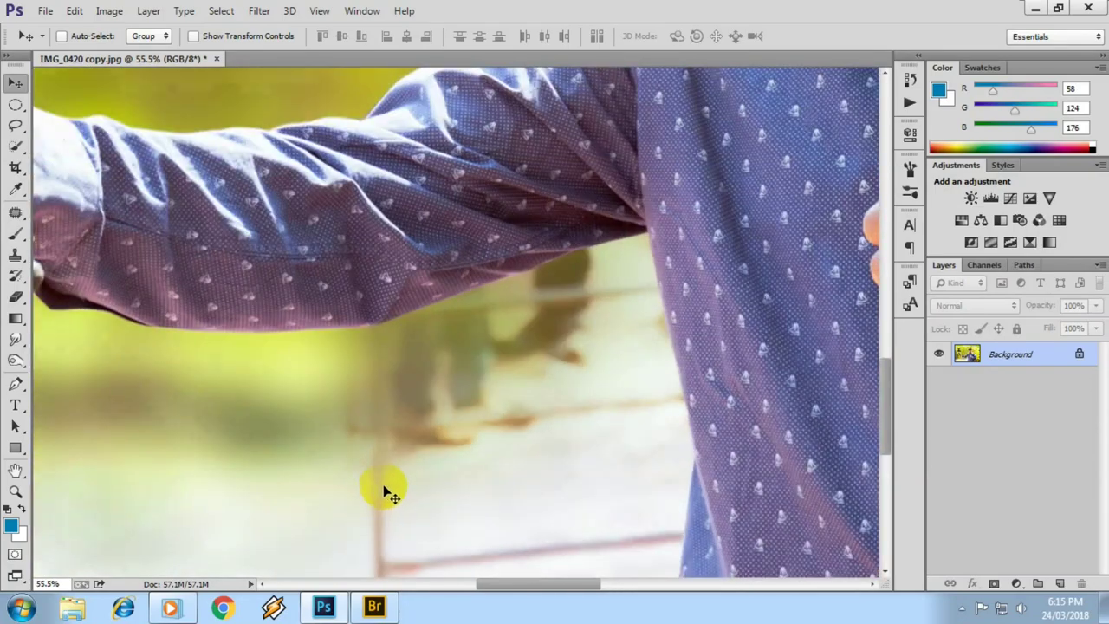
scroll(387, 489, "up", 2)
scroll(387, 485, "up", 1)
key("j")
scroll(416, 459, "down", 3)
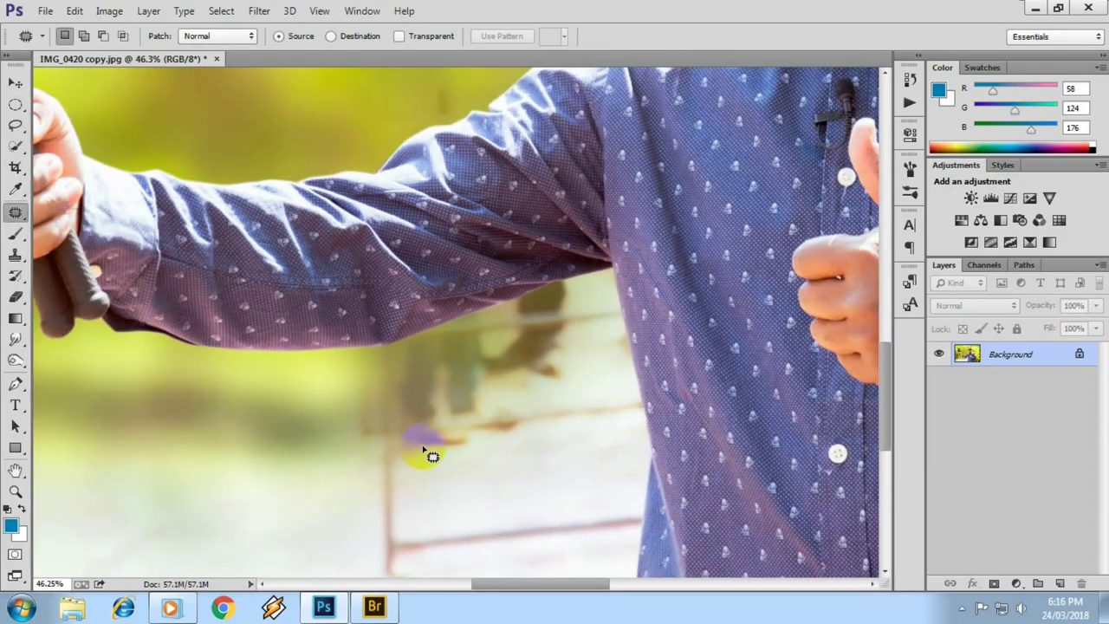
Add a new empty Layer 1 and set up a 34 px brush.
scroll(425, 485, "down", 2)
scroll(398, 507, "up", 3)
scroll(416, 451, "up", 3)
scroll(427, 419, "up", 2)
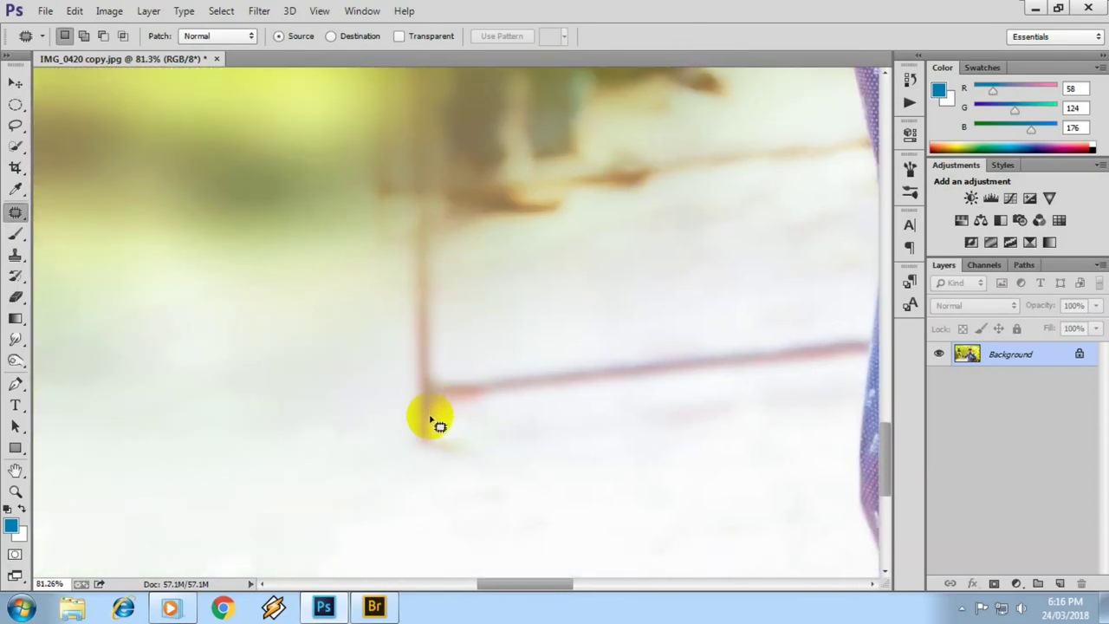
left_click(1057, 580)
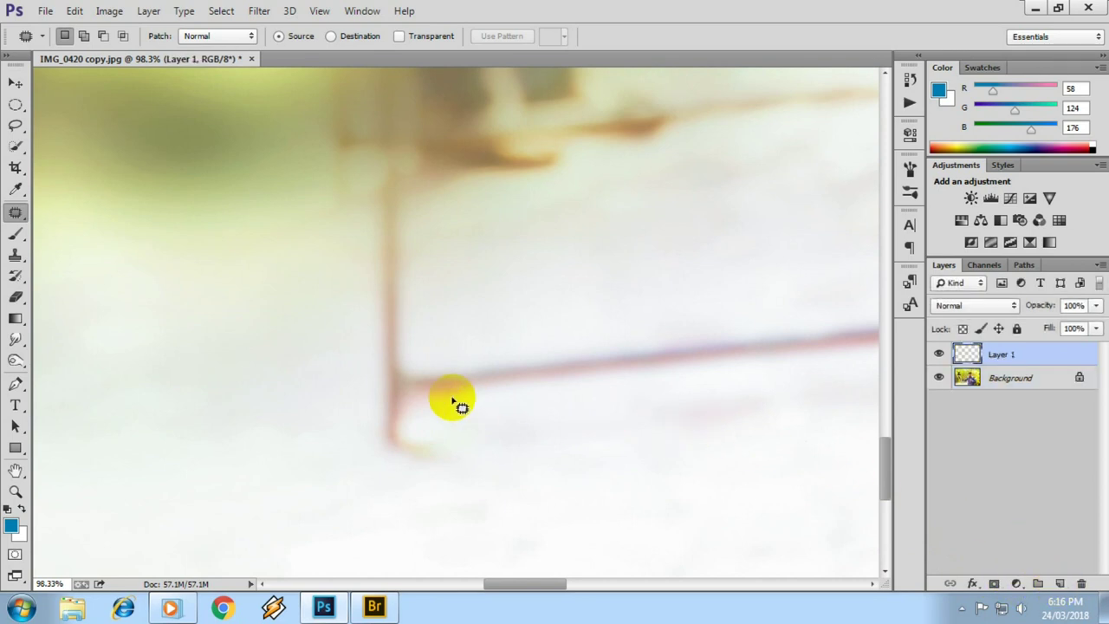
key("b")
right_click(387, 349)
left_click(489, 387)
key("Return")
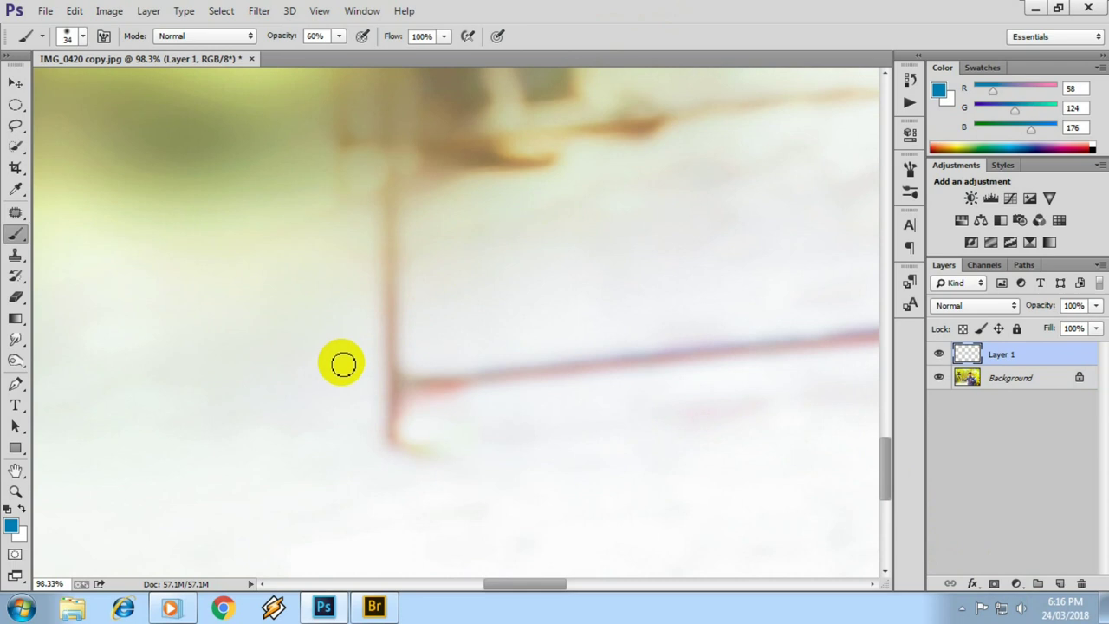
Paint sampled pale background tones over the vertical pole with an 80 px brush.
left_click(360, 340, "alt")
left_click_drag(389, 210, 396, 314)
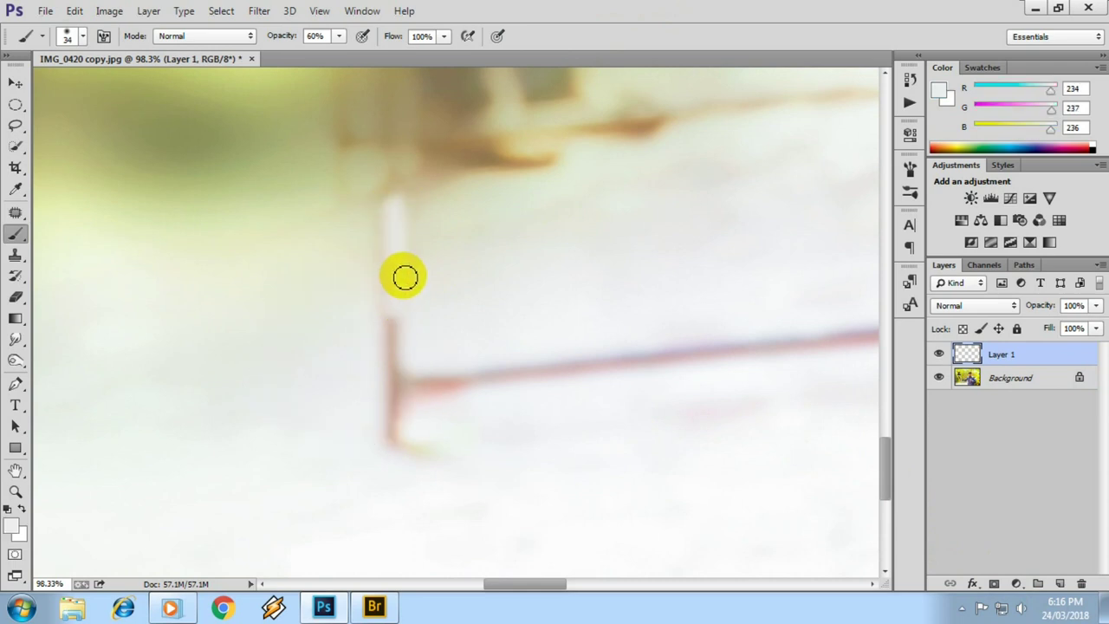
scroll(399, 260, "up", 3)
key("bracketright")
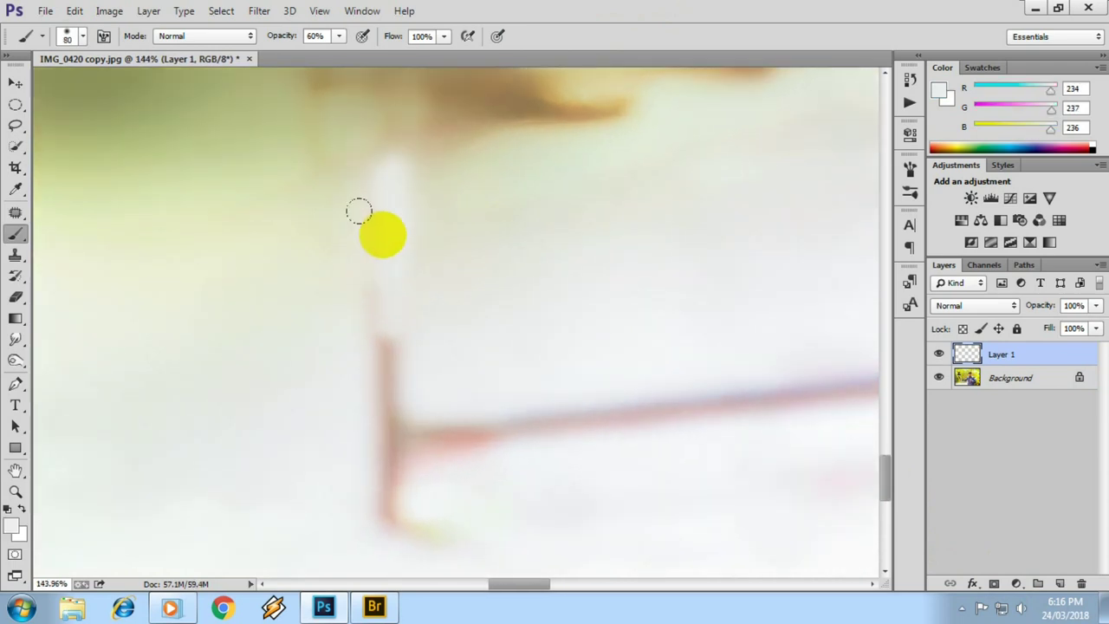
left_click(455, 299, "alt")
left_click_drag(414, 266, 371, 228)
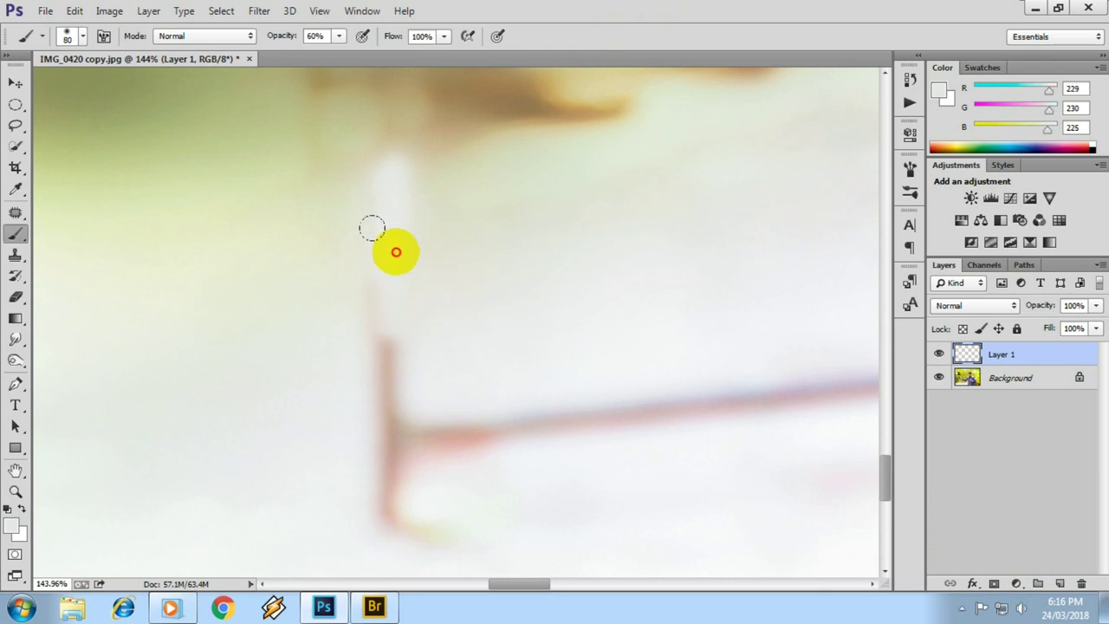
left_click_drag(366, 166, 362, 325)
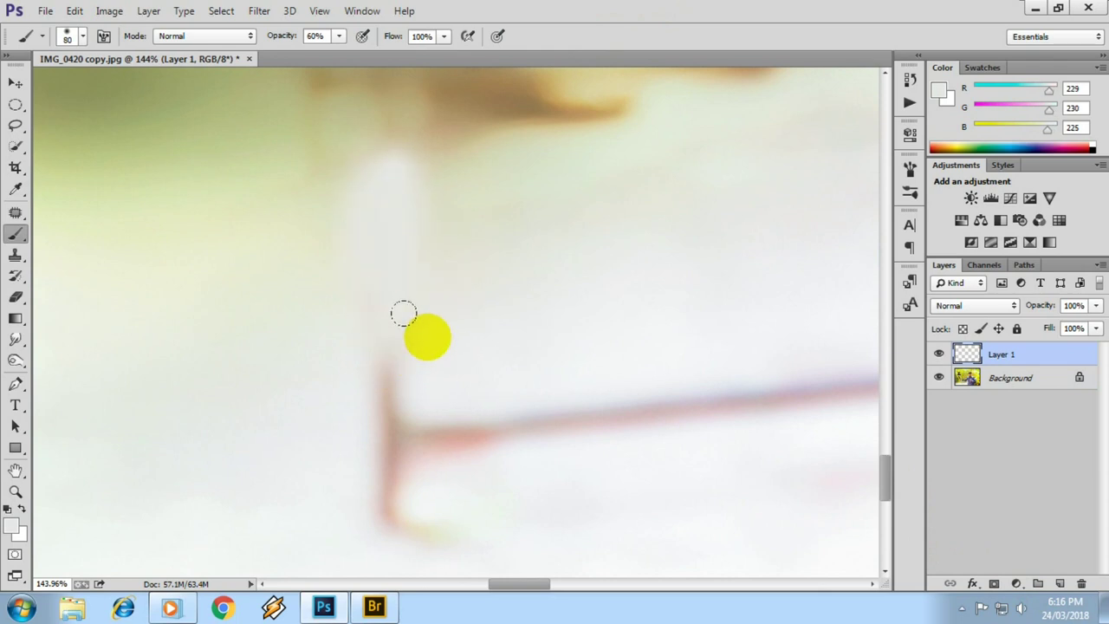
left_click(440, 365, "alt")
left_click_drag(366, 352, 389, 490)
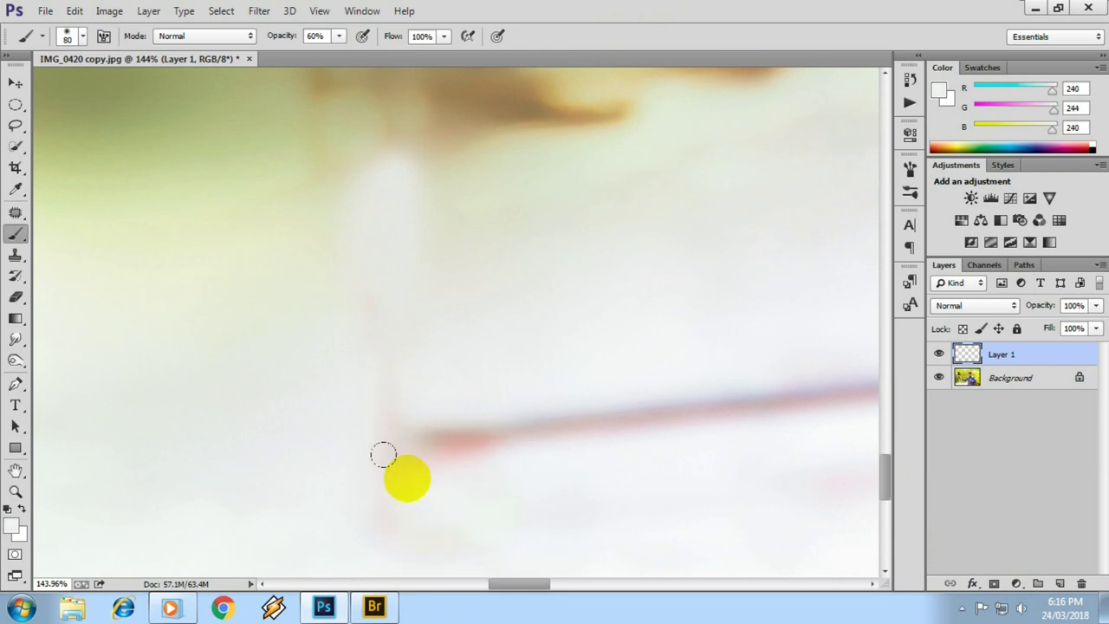
Paint over the red rail line using sampled pale background colours.
left_click(407, 433, "alt")
left_click_drag(428, 403, 438, 421)
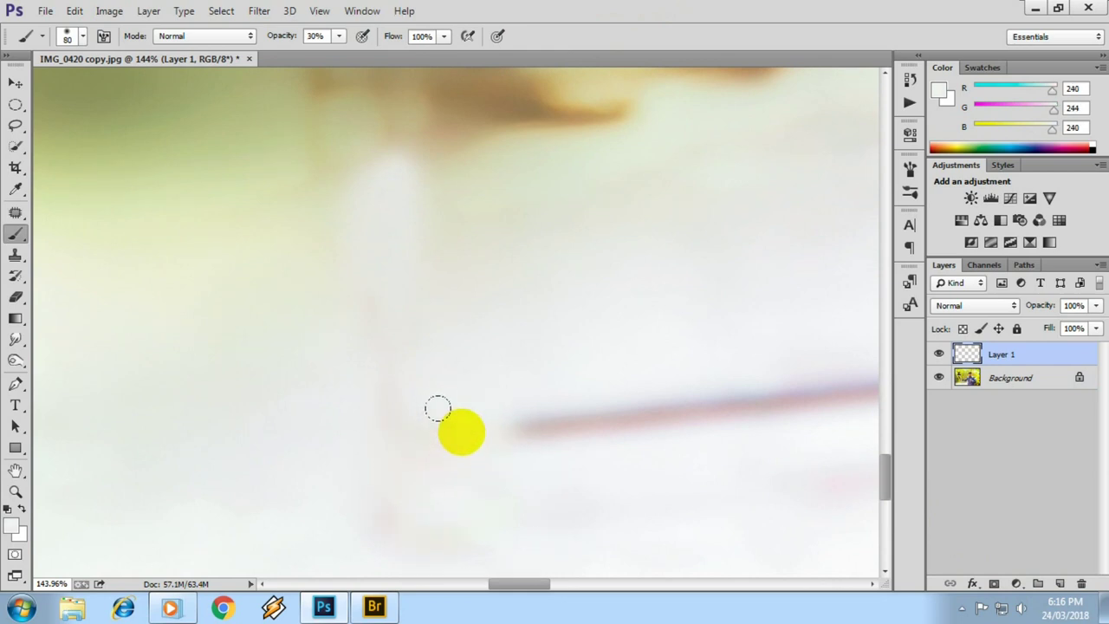
left_click(452, 477, "alt")
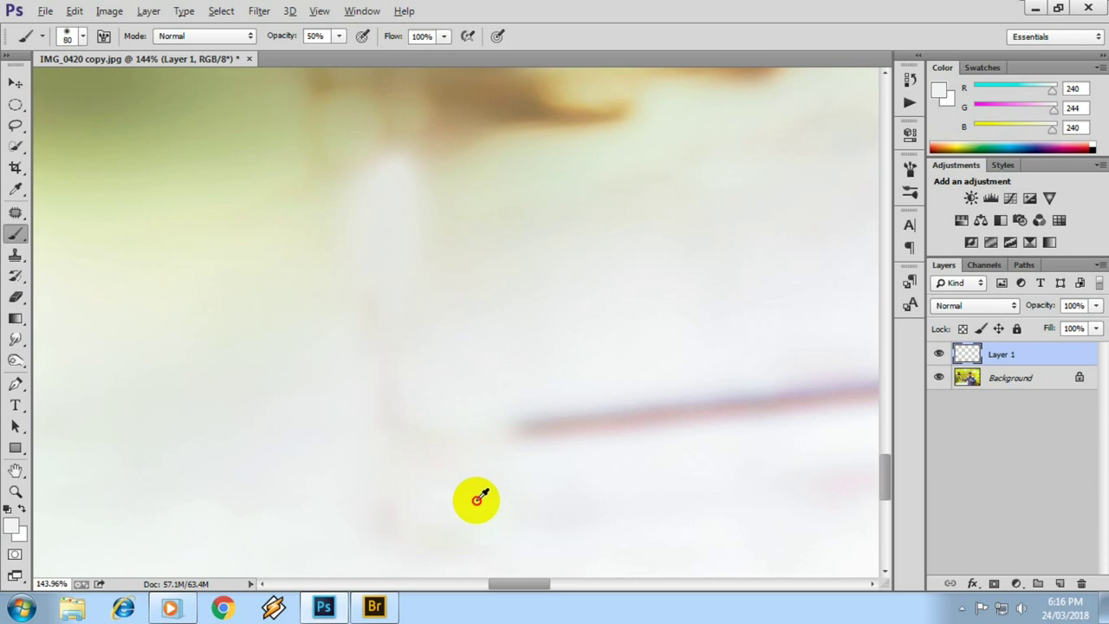
mouse_move(515, 396)
left_mouse_down()
mouse_move(606, 403)
mouse_move(336, 415)
mouse_move(438, 386)
mouse_move(329, 391)
mouse_move(685, 374)
mouse_move(322, 396)
left_mouse_up()
scroll(186, 373, "right", 5)
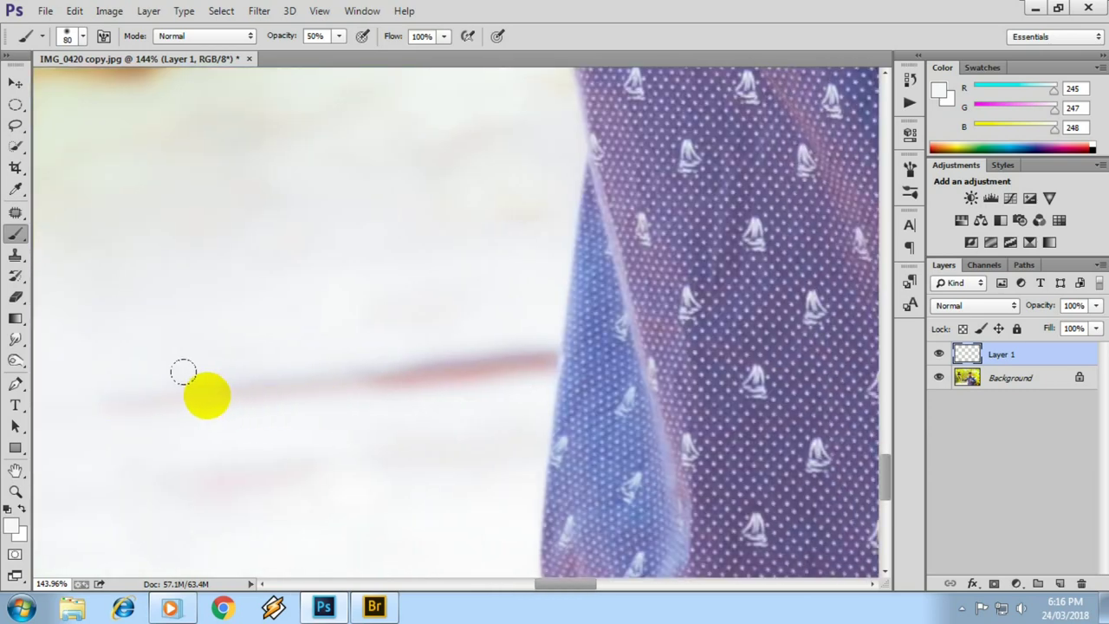
mouse_move(307, 386)
left_mouse_down()
mouse_move(468, 381)
mouse_move(465, 359)
mouse_move(521, 346)
left_mouse_up()
Paint pale beige over the lower background beneath the arm.
scroll(324, 366, "down", 2)
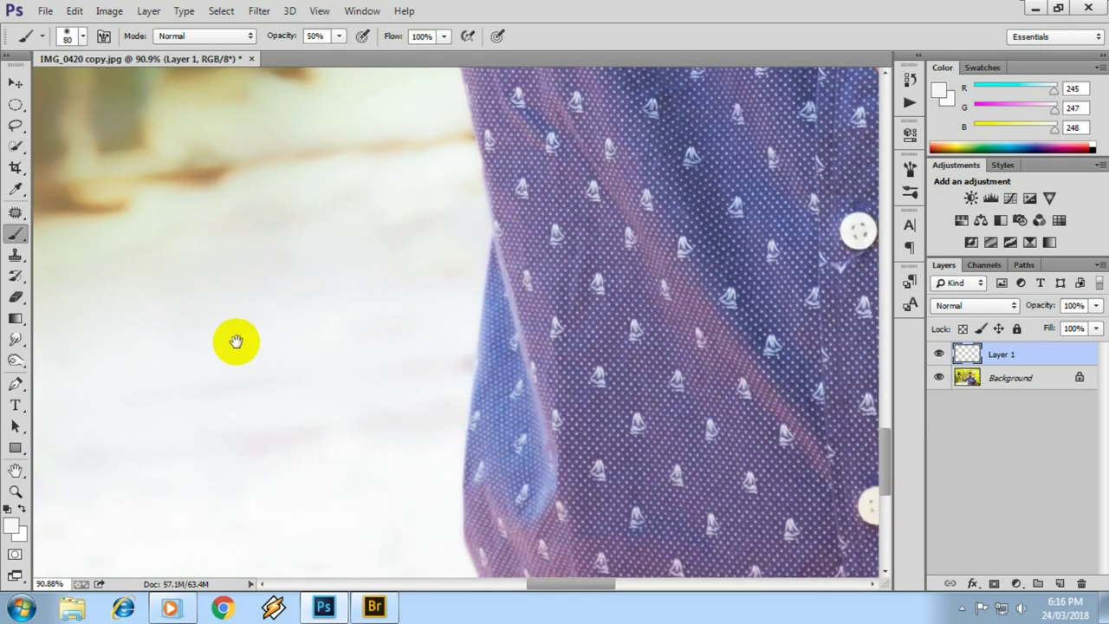
left_click_drag(330, 275, 372, 372)
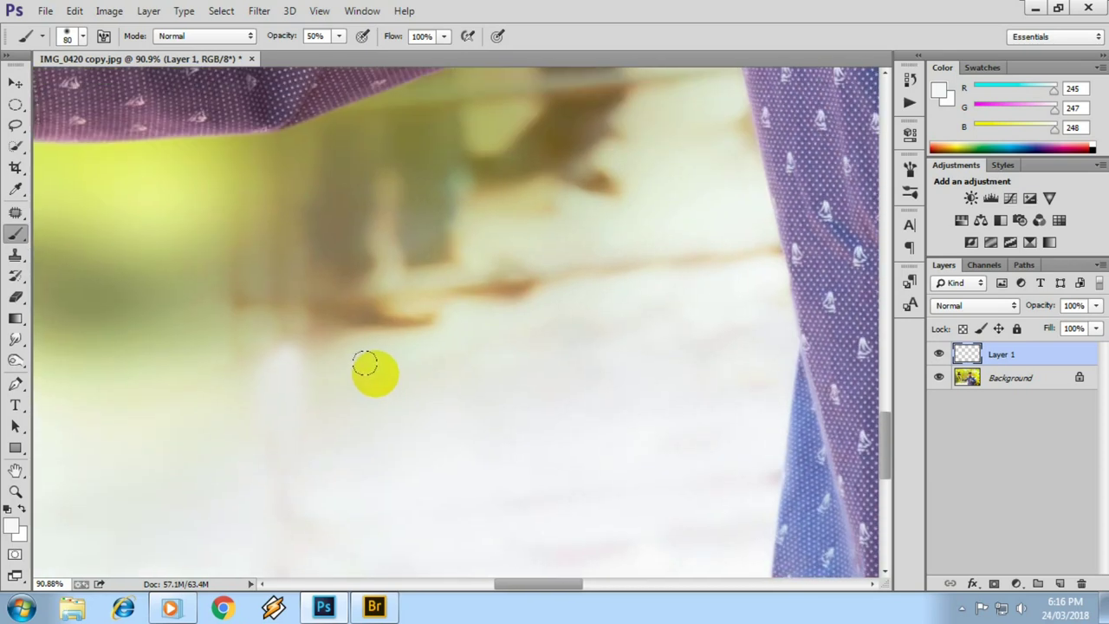
left_click(329, 384, "alt")
left_click_drag(260, 363, 216, 309)
left_click(210, 285, "alt")
left_click(208, 203, "alt")
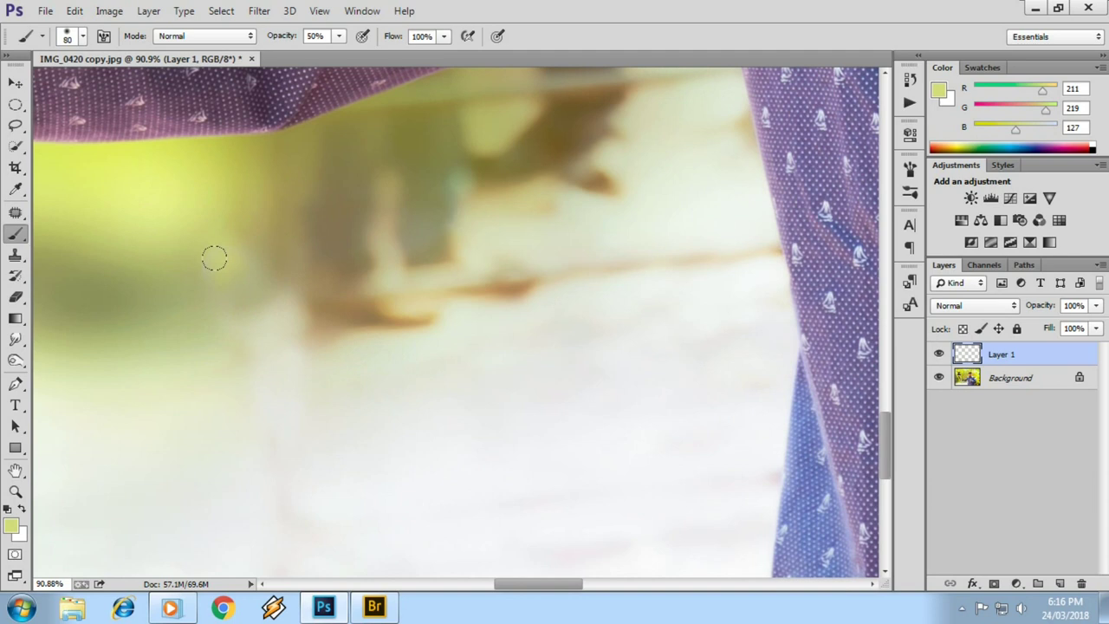
Cover the brown streaks with sampled pale cream background tones.
left_click(540, 297, "alt")
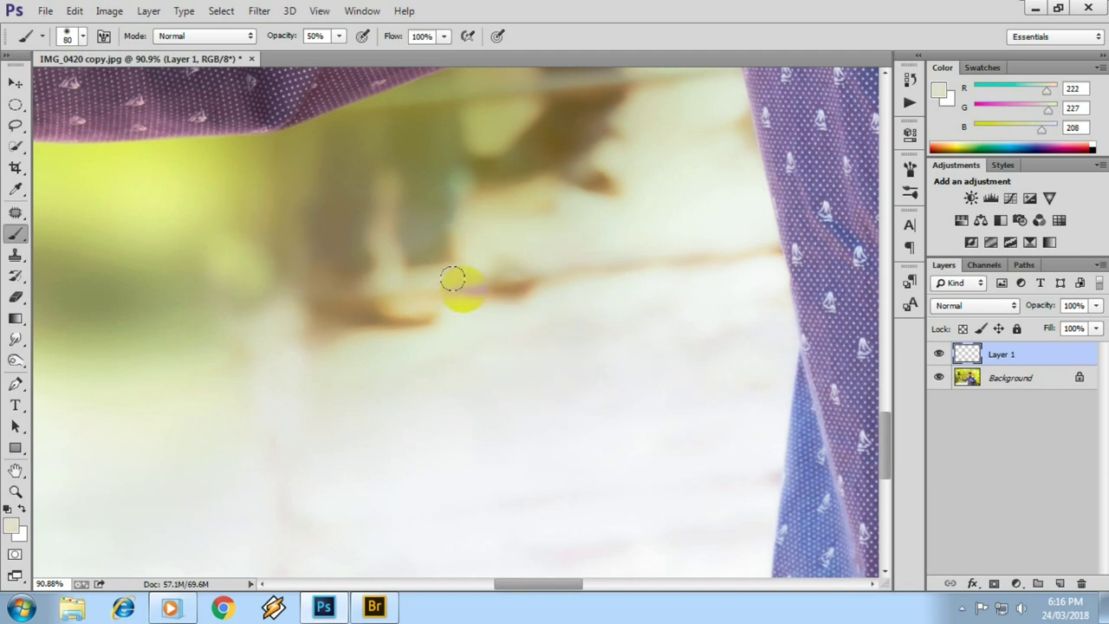
left_click_drag(431, 276, 750, 247)
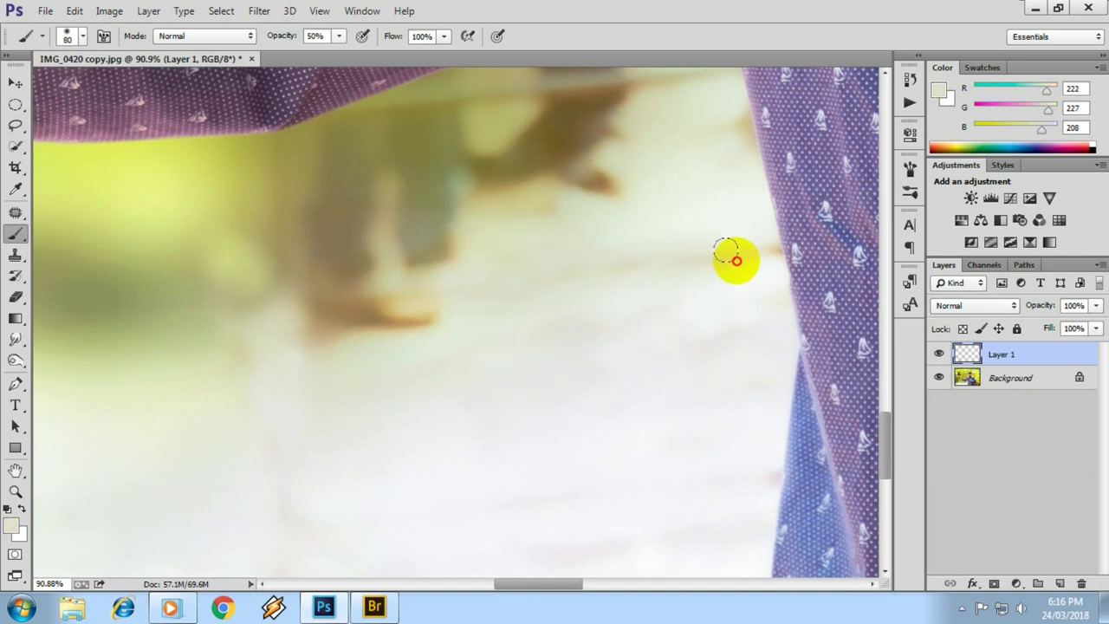
left_click(508, 282, "alt")
left_click(458, 334, "alt")
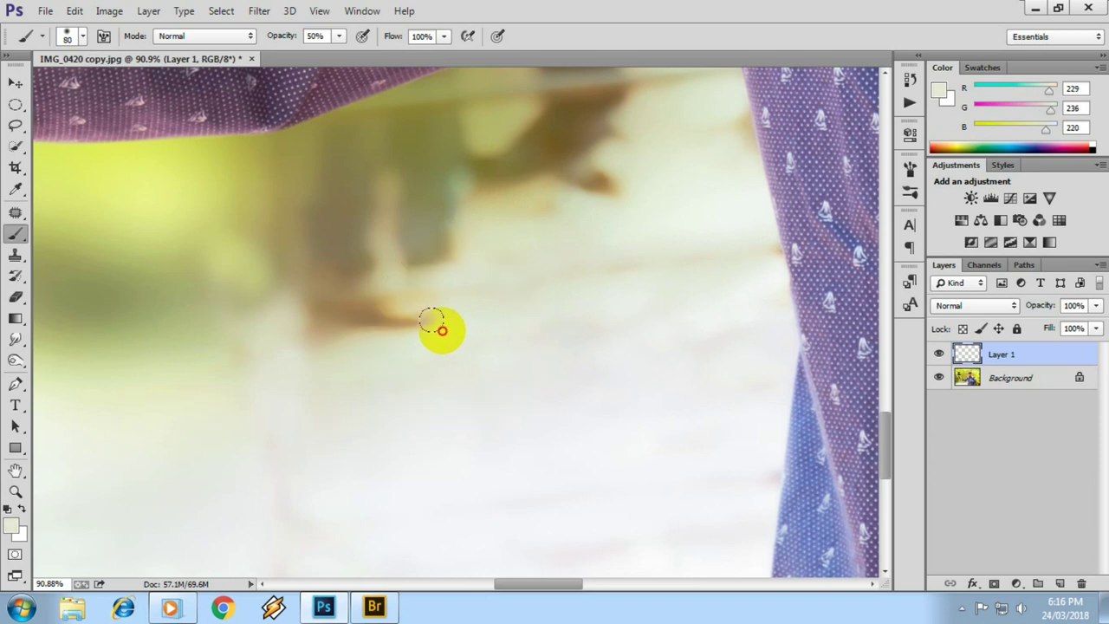
left_click_drag(408, 308, 334, 317)
left_click(386, 346, "alt")
left_click(248, 364, "alt")
left_click(235, 329, "alt")
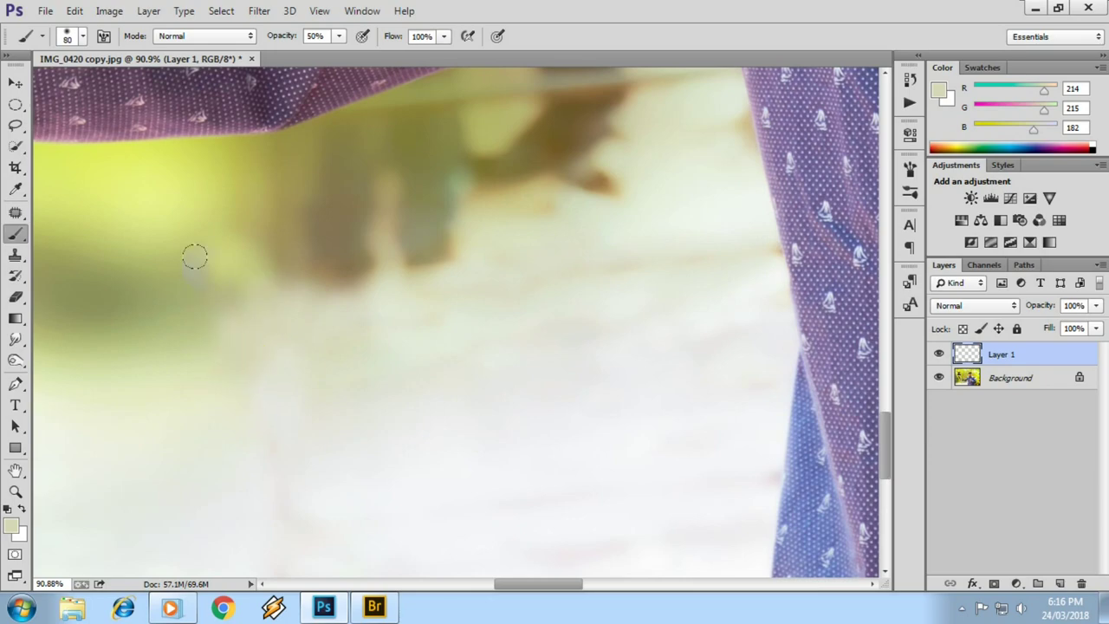
scroll(237, 310, "down", 2)
scroll(428, 345, "down", 4)
scroll(431, 354, "down", 2)
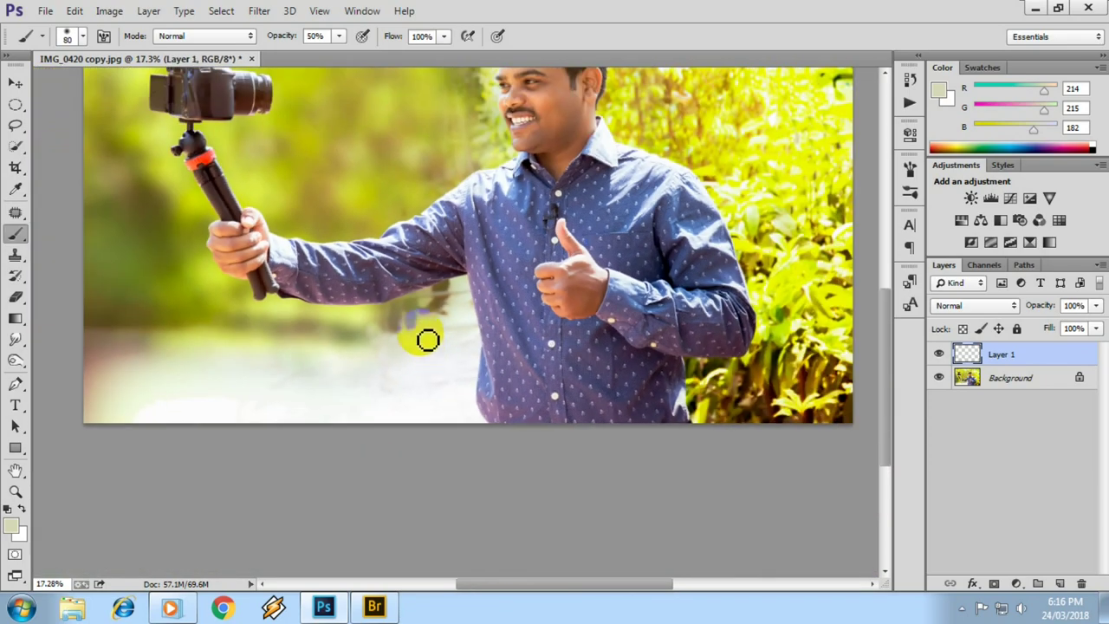
Sample olive and pale green tones and paint over the dark blurred figure beside the arm.
scroll(428, 340, "up", 2)
scroll(425, 309, "up", 2)
scroll(426, 297, "up", 1)
left_click(448, 342, "alt")
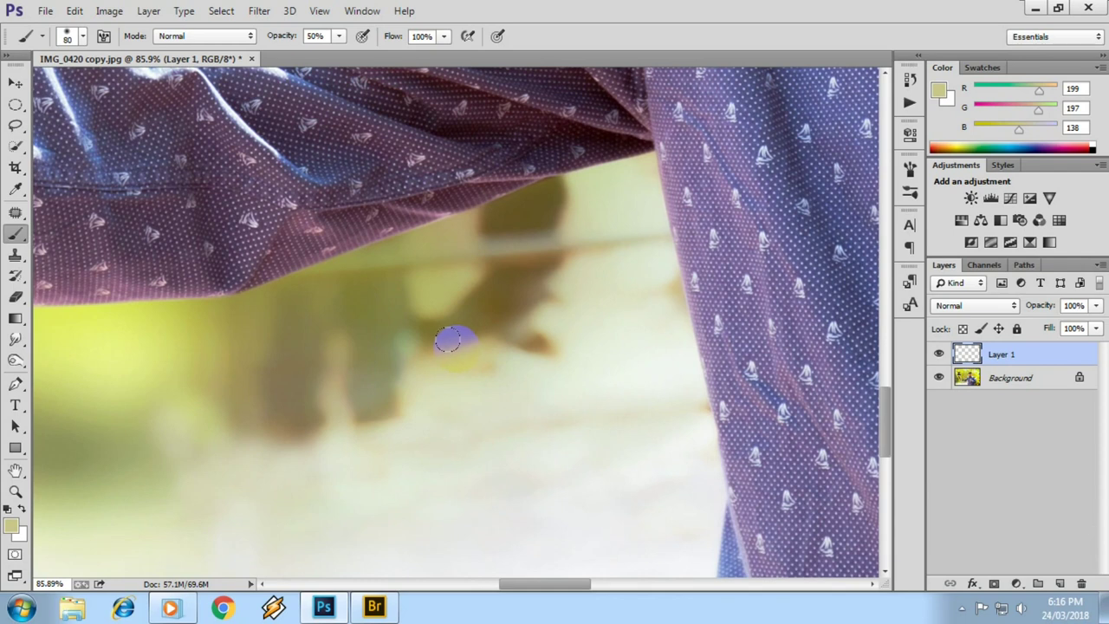
left_click_drag(468, 317, 487, 295)
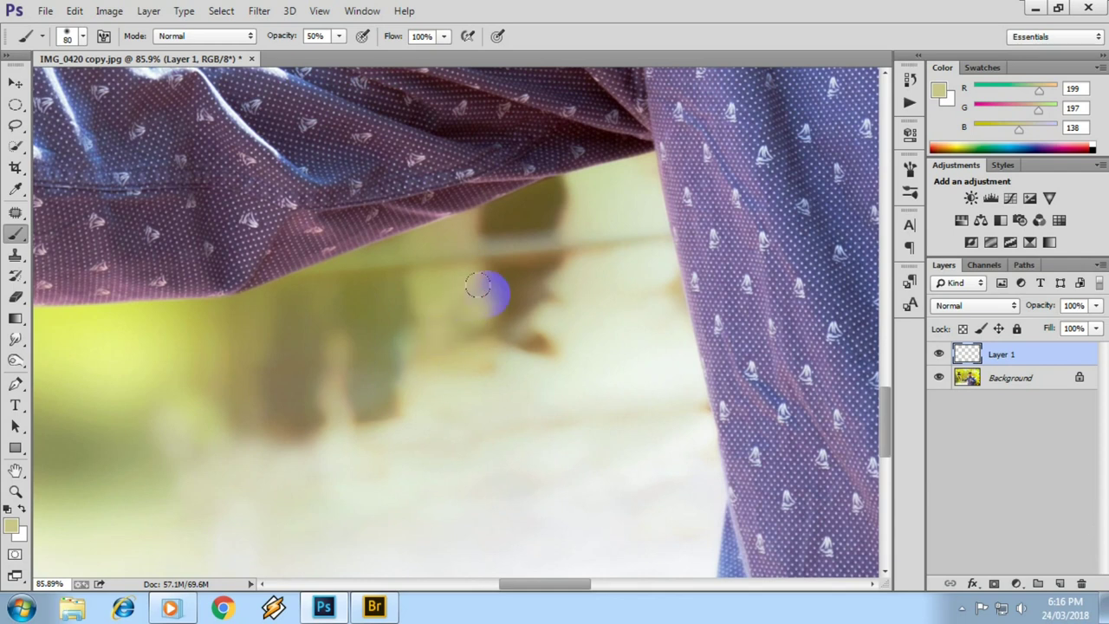
left_click(539, 334, "alt")
left_click_drag(525, 346, 524, 341)
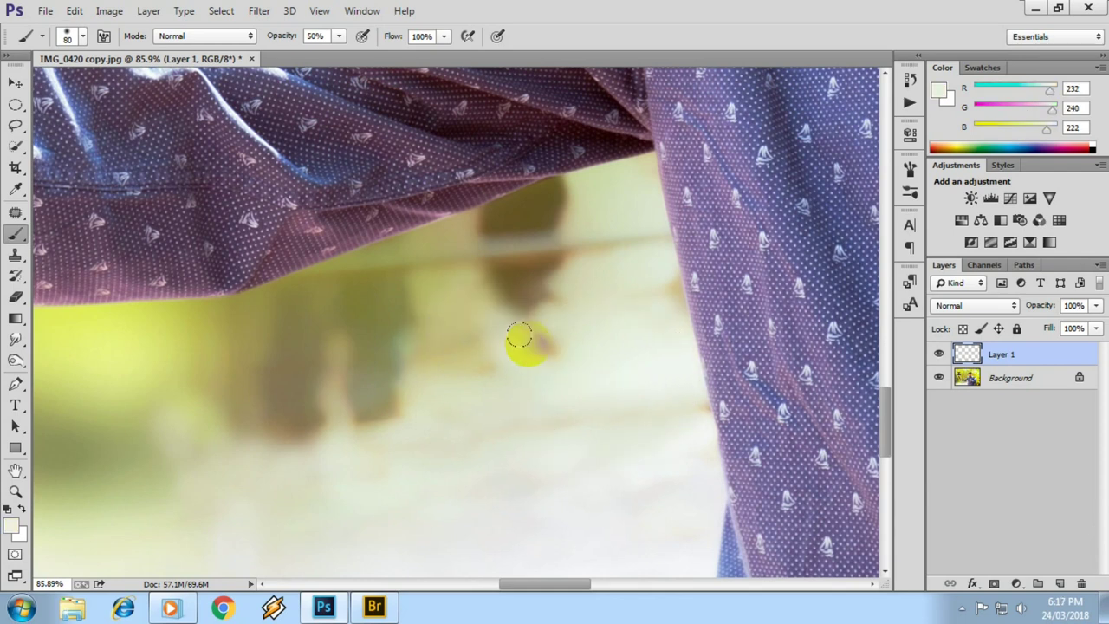
left_click(557, 342, "alt")
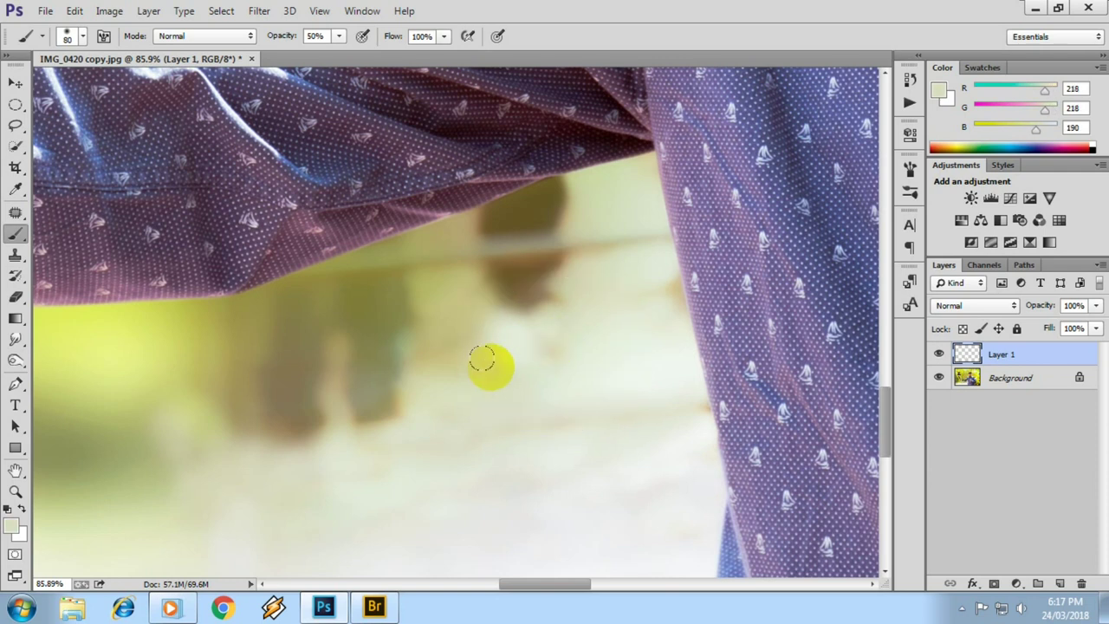
left_click(529, 340, "alt")
left_click_drag(498, 312, 575, 262)
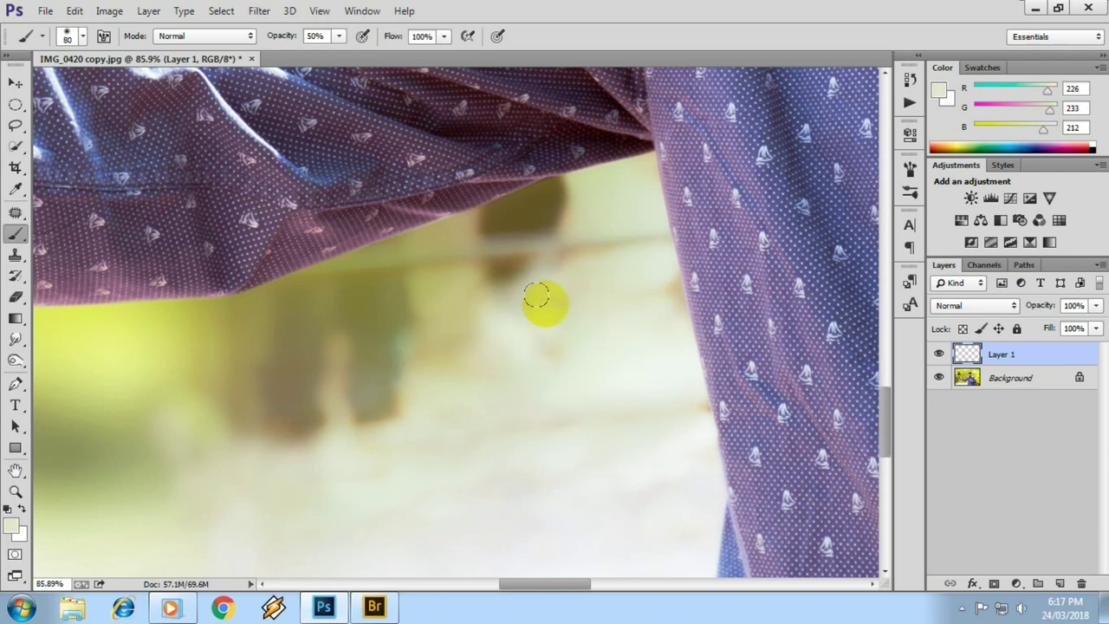
Sample muted green and olive tones and paint out the dark blur below the sleeve.
left_click(607, 207, "alt")
left_click(628, 245)
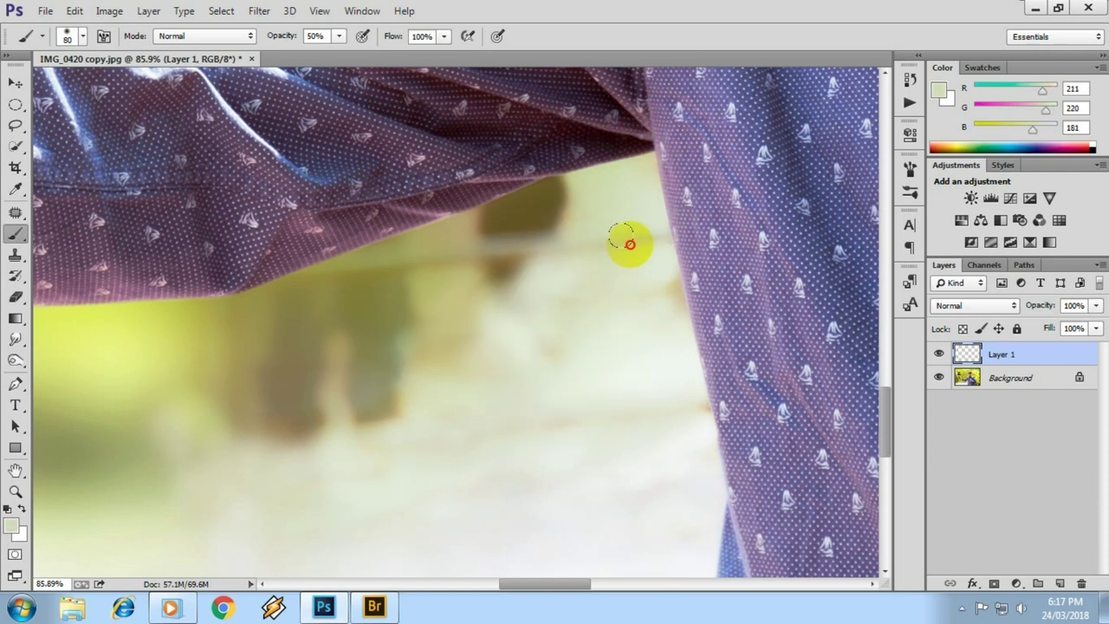
left_click(539, 240, "alt")
left_click(545, 220)
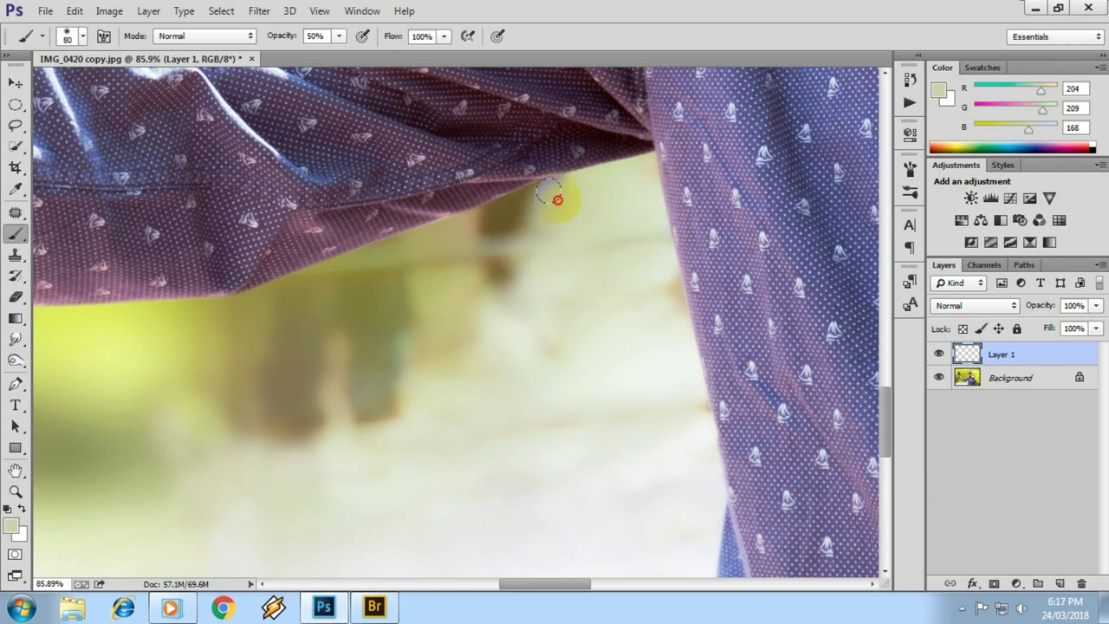
left_click_drag(545, 208, 502, 239)
left_click(552, 217, "alt")
left_click(551, 221, "alt")
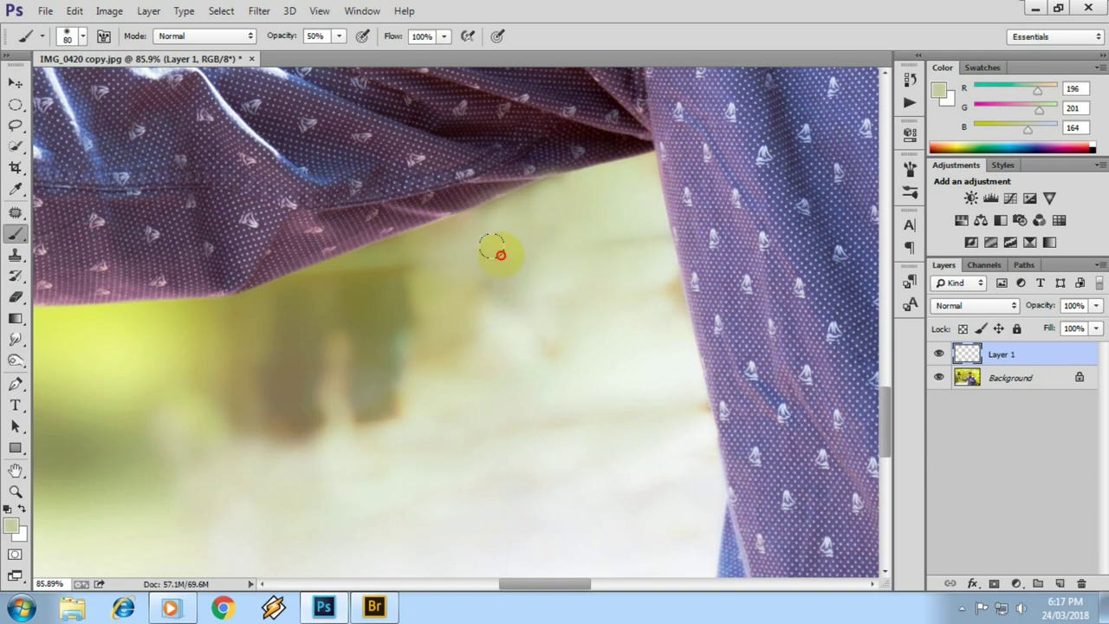
Paint over the bluish background spot with sampled light background tones.
left_click(561, 283, "alt")
left_click(484, 286, "alt")
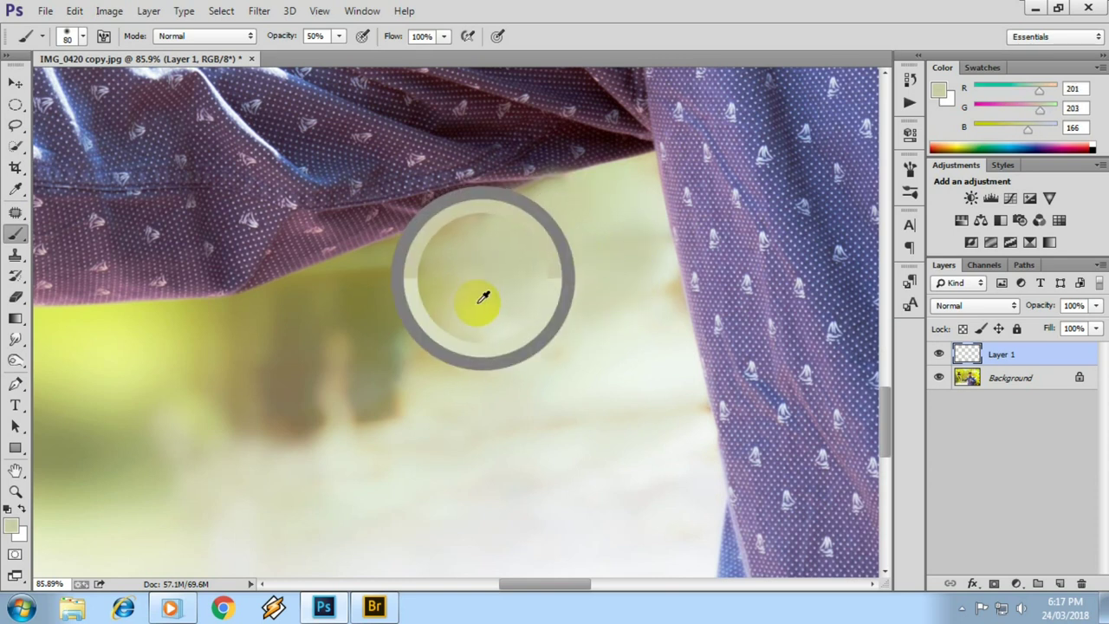
mouse_move(415, 293)
left_mouse_down()
mouse_move(406, 265)
mouse_move(367, 260)
mouse_move(321, 292)
mouse_move(336, 269)
mouse_move(366, 342)
mouse_move(389, 338)
mouse_move(364, 401)
mouse_move(342, 382)
left_mouse_up()
left_click(468, 421, "alt")
mouse_move(416, 389)
left_mouse_down()
mouse_move(476, 339)
mouse_move(470, 359)
left_mouse_up()
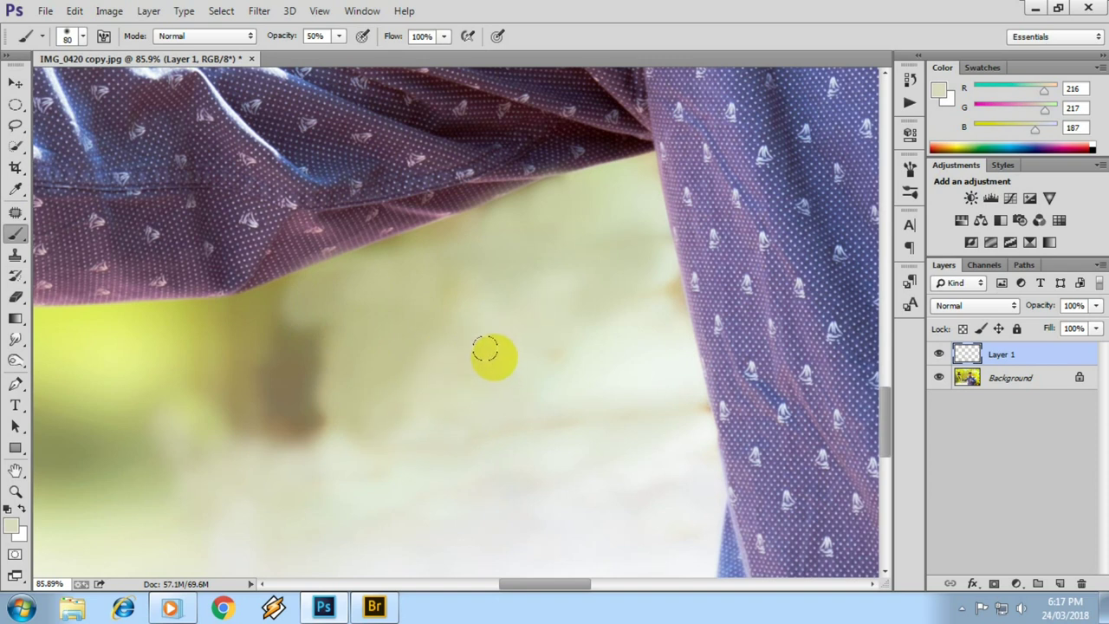
With a larger brush, paint out the brown smudge left of centre and dab in yellow-green tones.
key("bracketright")
key("bracketright")
left_click(244, 423, "alt")
left_click_drag(243, 423, 251, 327)
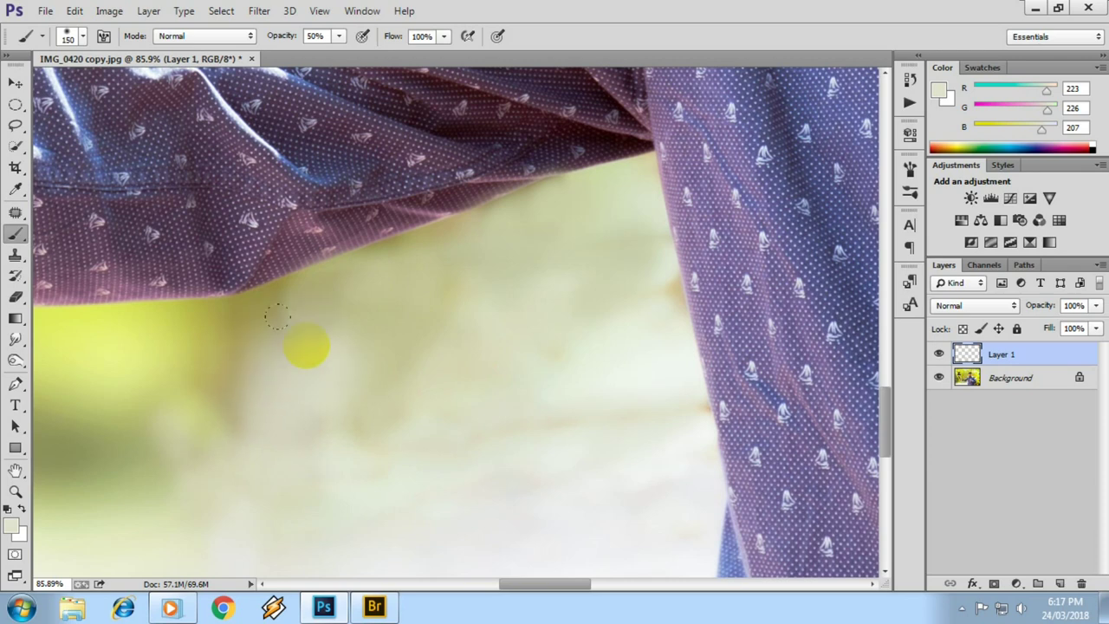
left_click(173, 368, "alt")
left_click(293, 338)
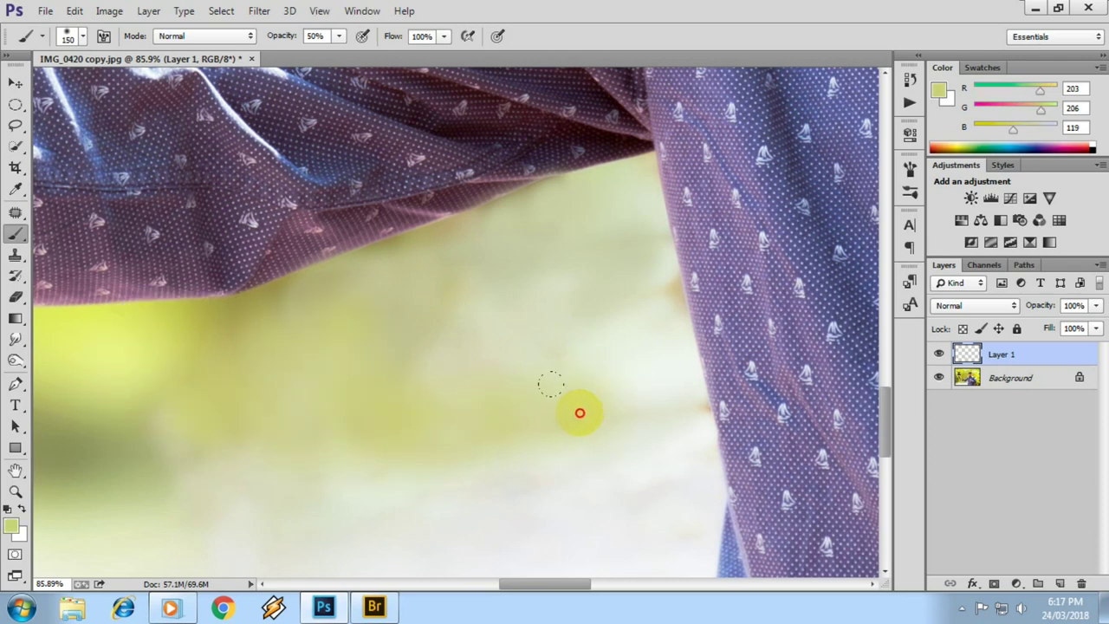
scroll(520, 365, "down", 1)
scroll(520, 366, "down", 5)
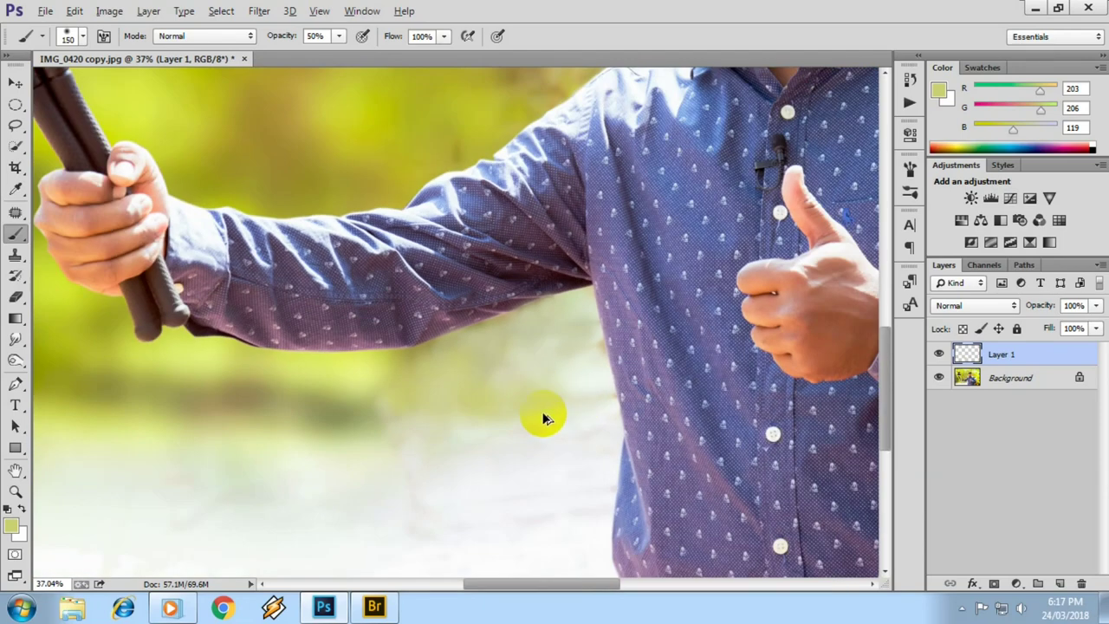
left_click(470, 409, "alt")
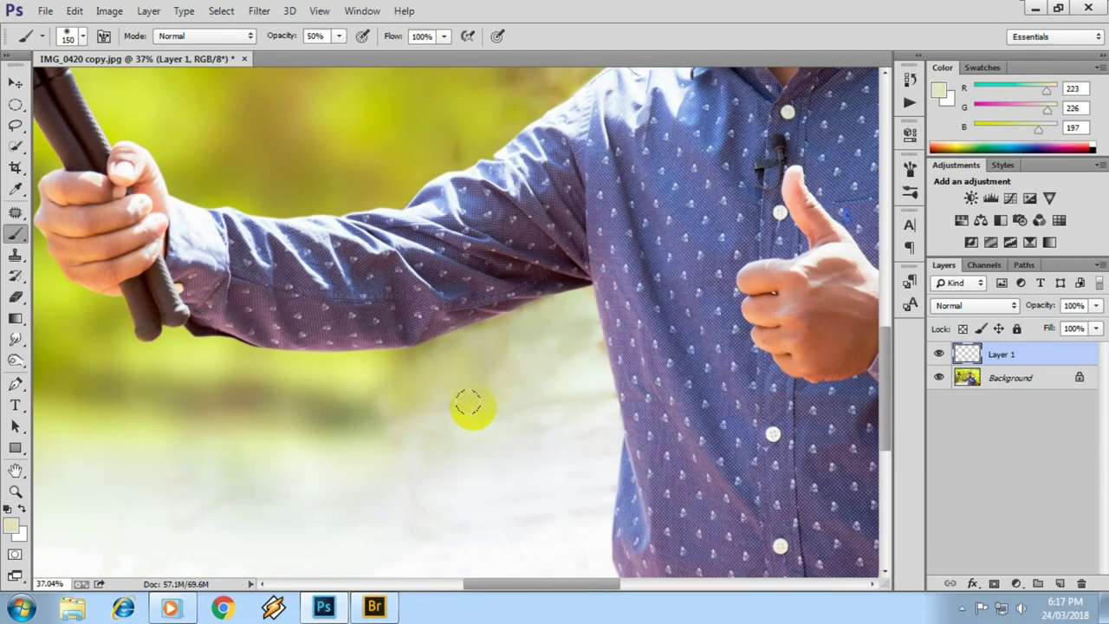
Zoom out and back in to check that the whole background looks clean.
scroll(508, 350, "down", 2)
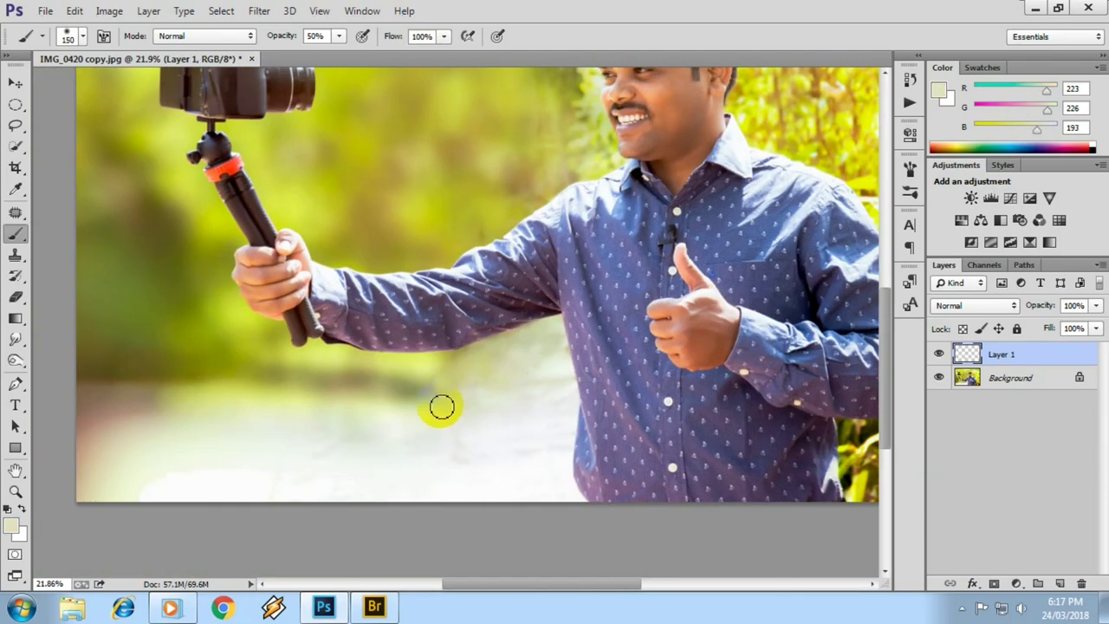
scroll(456, 386, "down", 1)
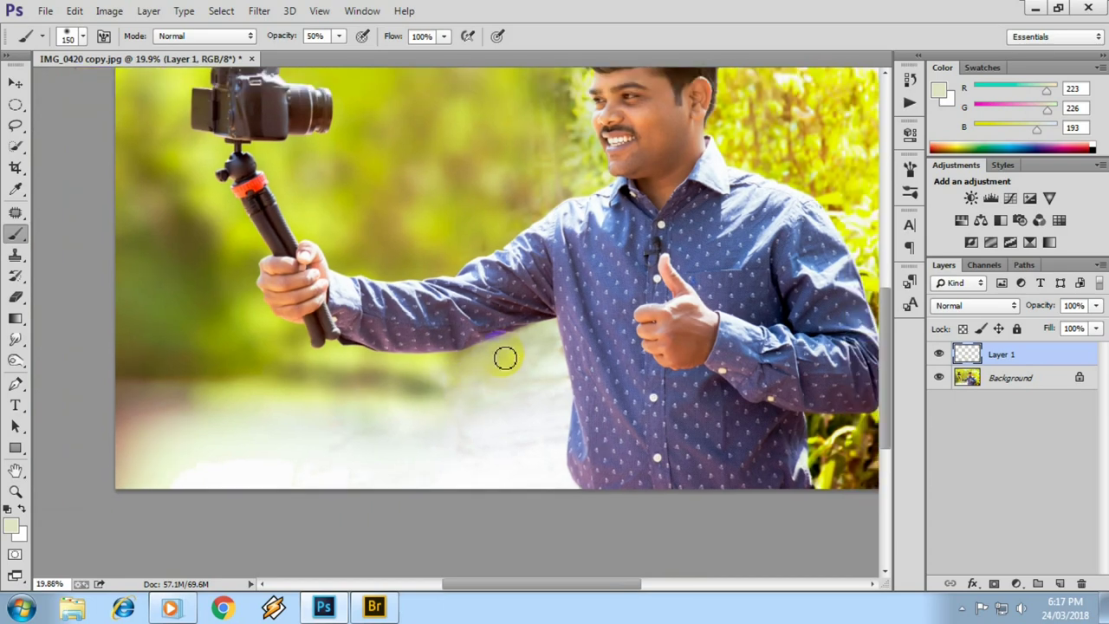
scroll(503, 358, "down", 1)
scroll(506, 405, "up", 2)
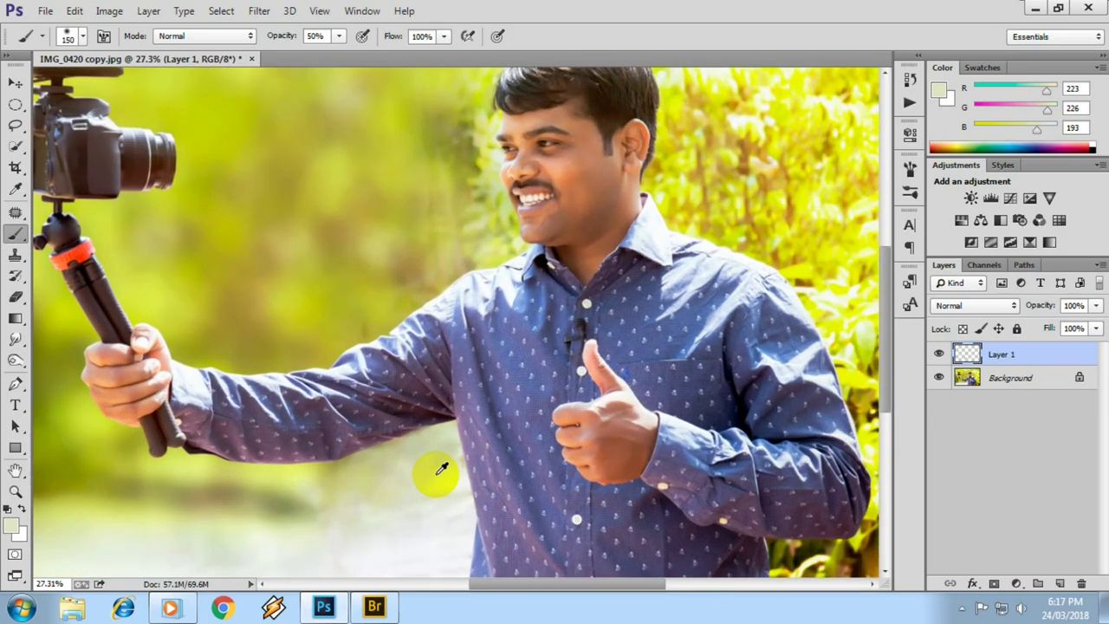
scroll(451, 511, "down", 1)
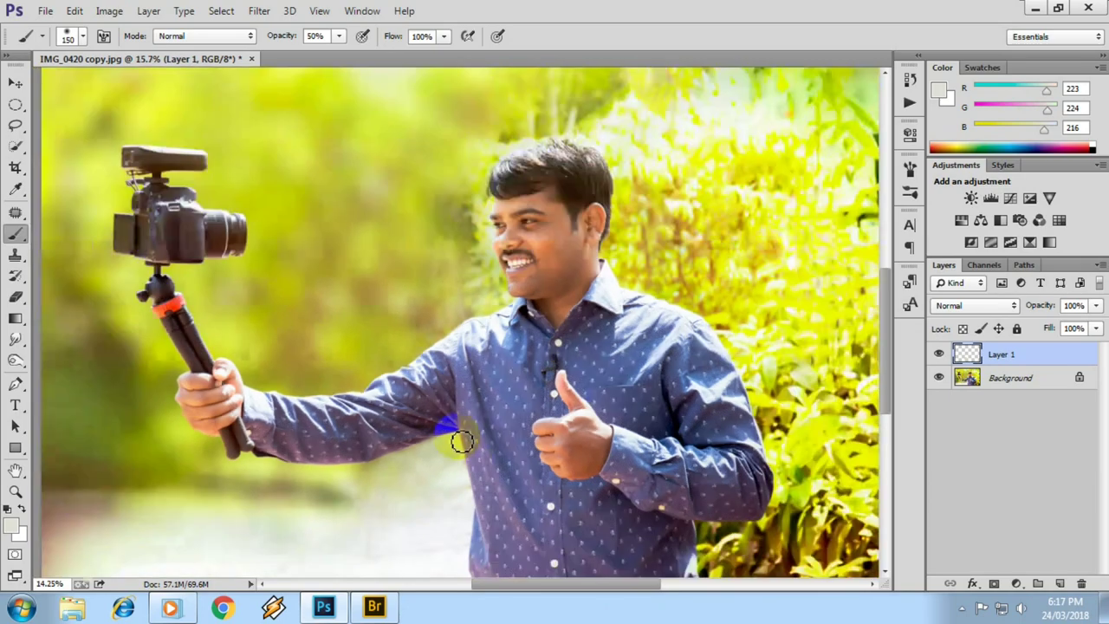
scroll(451, 433, "up", 1)
scroll(372, 394, "up", 2)
scroll(370, 394, "up", 2)
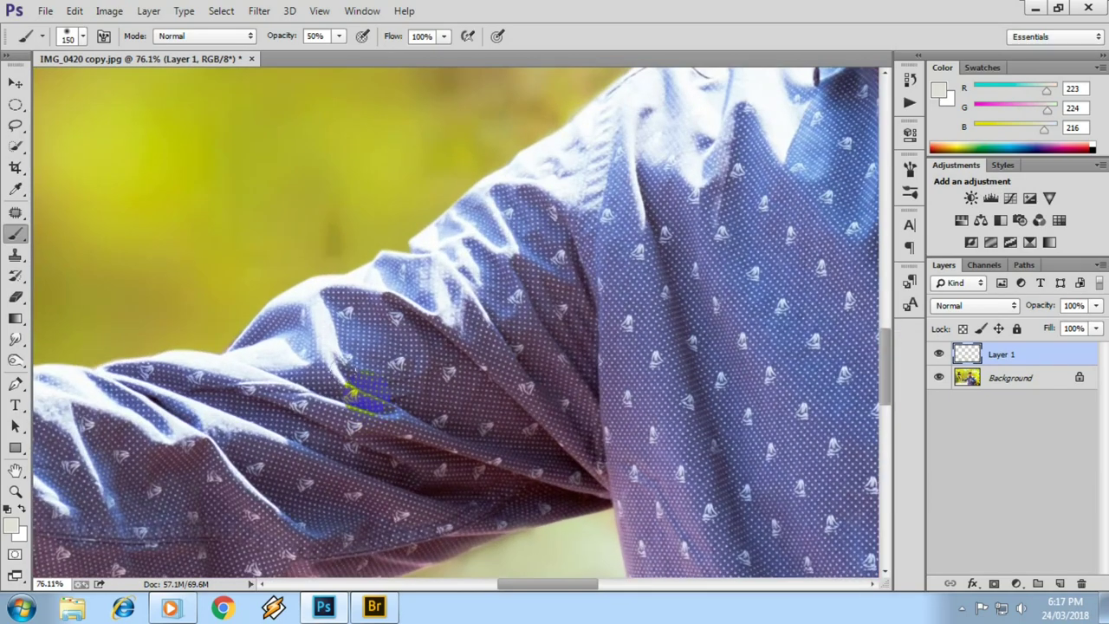
scroll(370, 394, "down", 3)
scroll(490, 383, "up", 2)
scroll(510, 478, "up", 5)
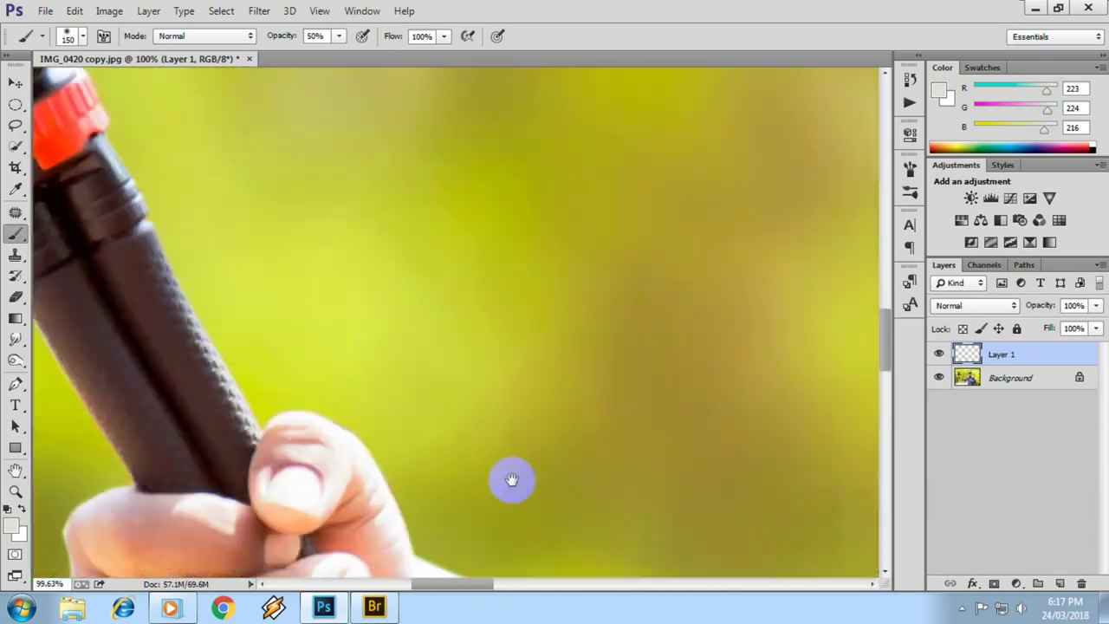
scroll(433, 356, "up", 5)
scroll(433, 302, "up", 5)
scroll(433, 302, "up", 5)
scroll(433, 296, "up", 3)
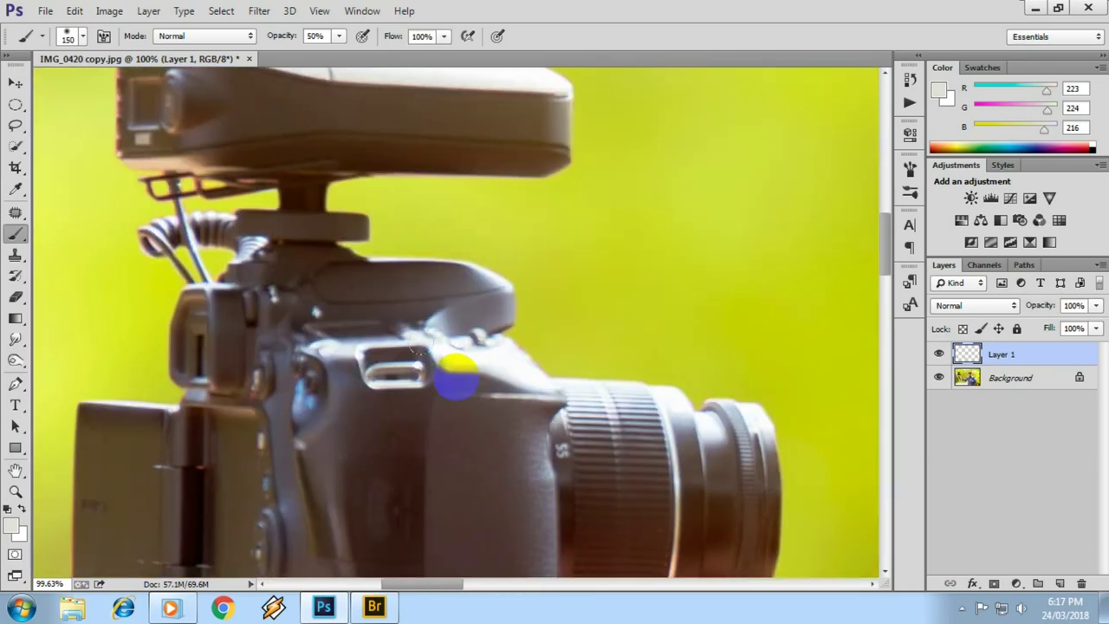
scroll(422, 262, "down", 3)
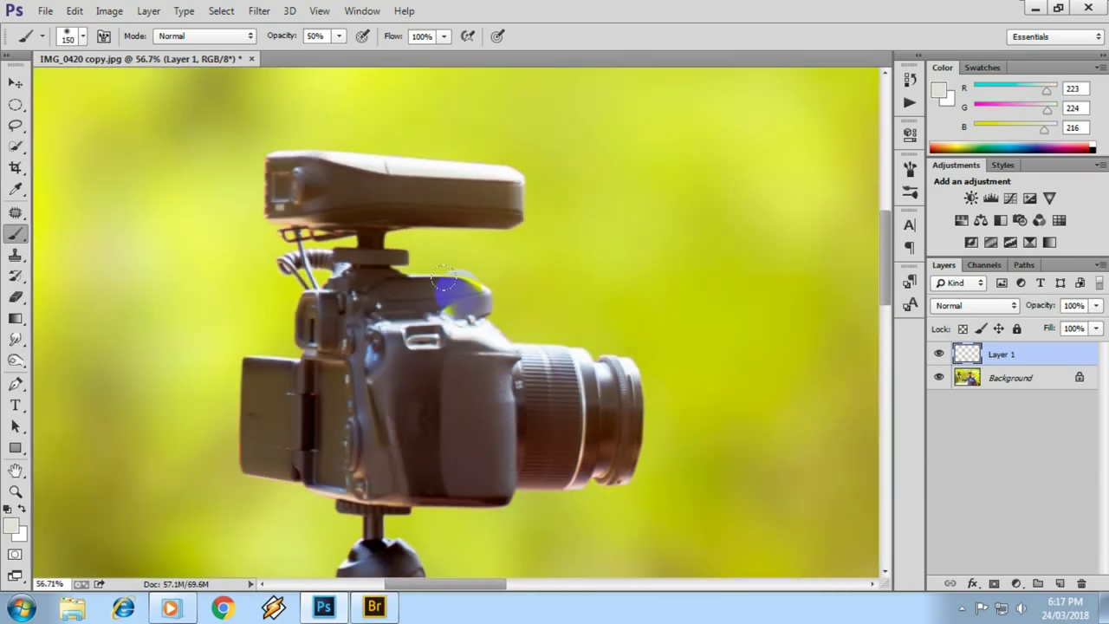
scroll(452, 297, "down", 2)
scroll(457, 300, "down", 2)
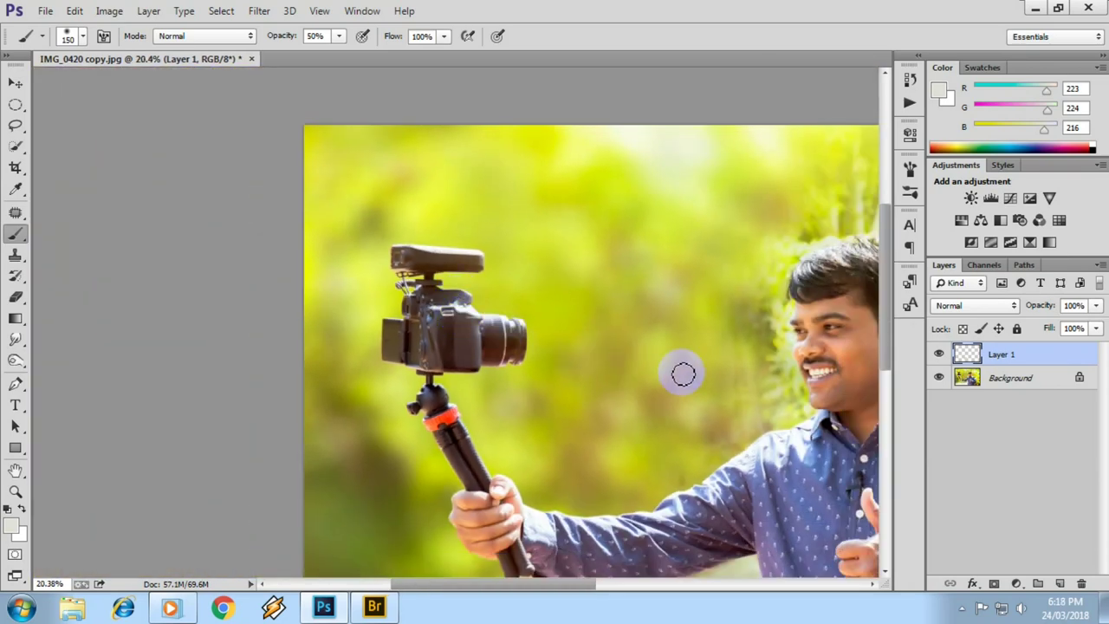
scroll(566, 372, "down", 2)
scroll(525, 368, "up", 1)
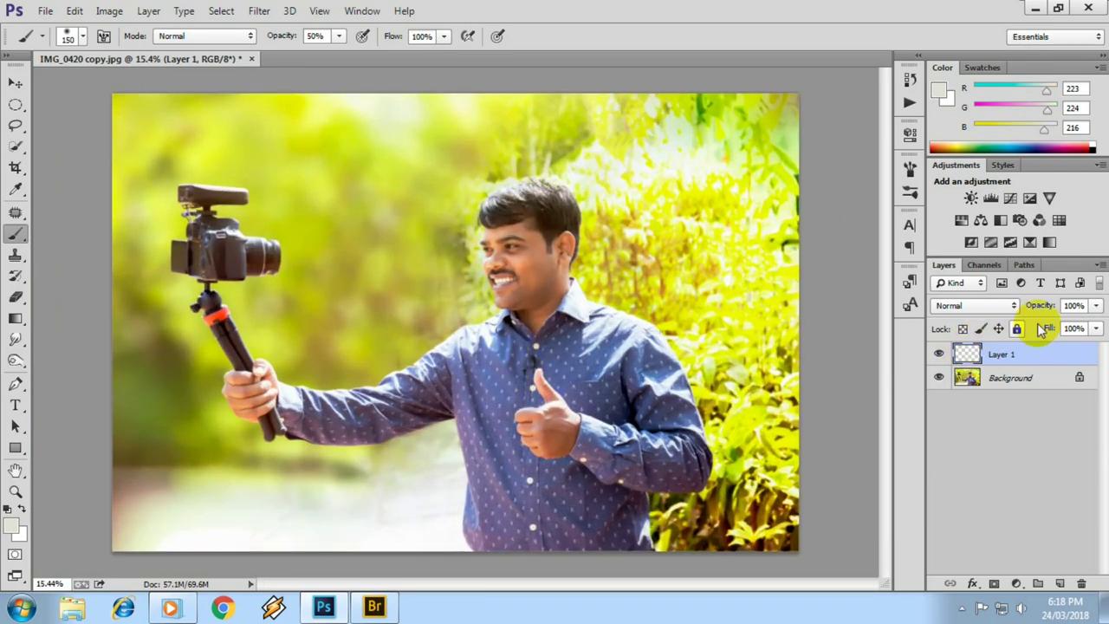
left_click(1099, 265)
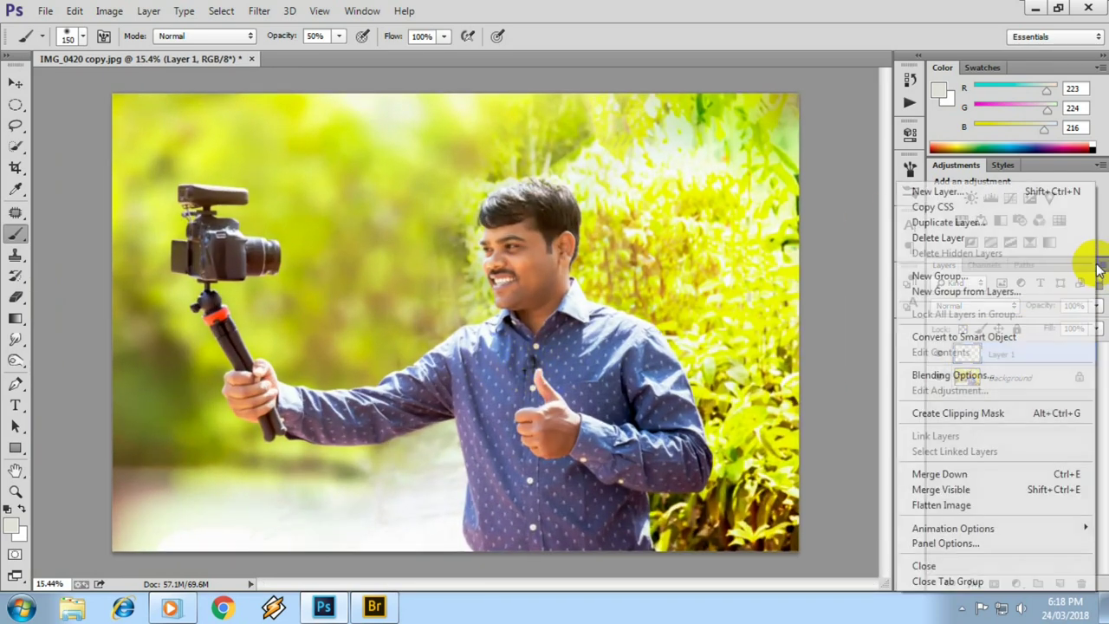
Flatten the image and add a new empty layer above the Background.
left_click(950, 505)
key("v")
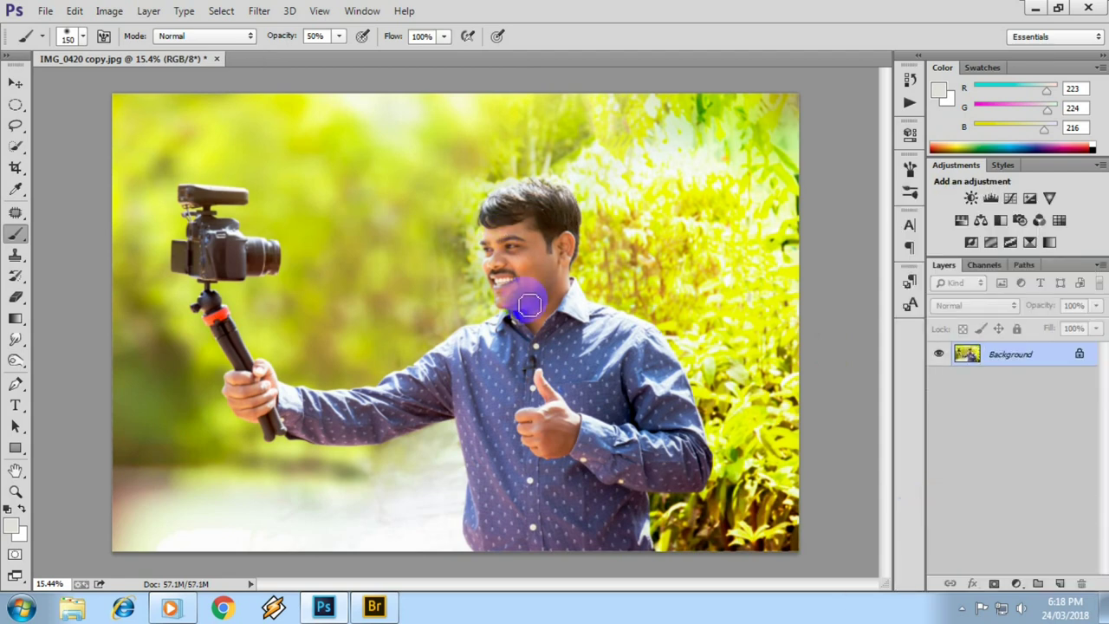
scroll(511, 256, "up", 11)
scroll(511, 255, "up", 1)
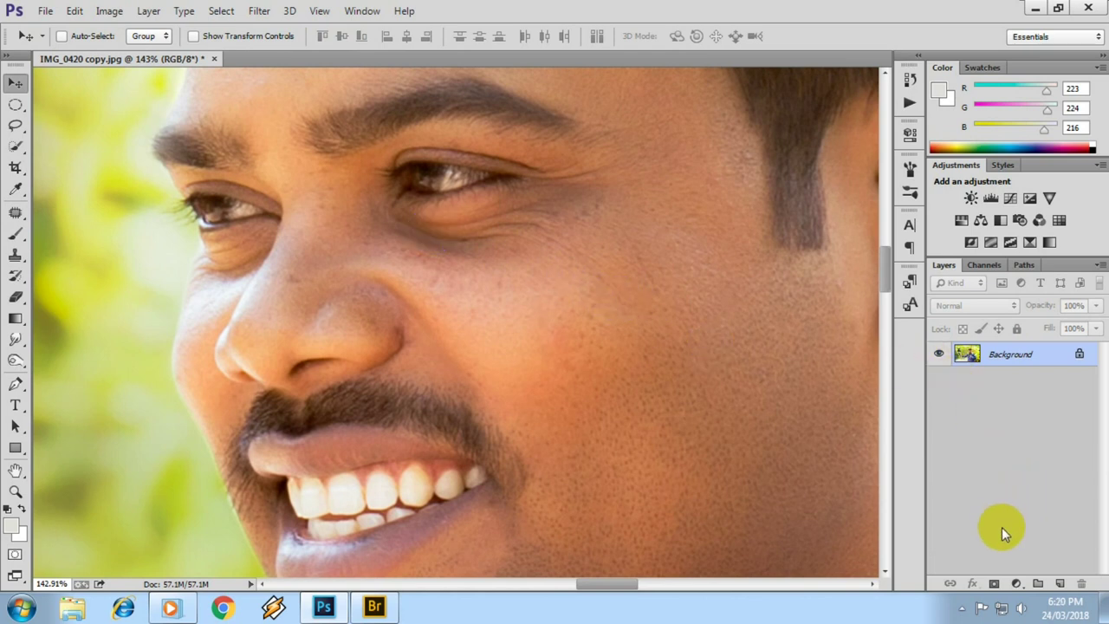
left_click(1059, 583)
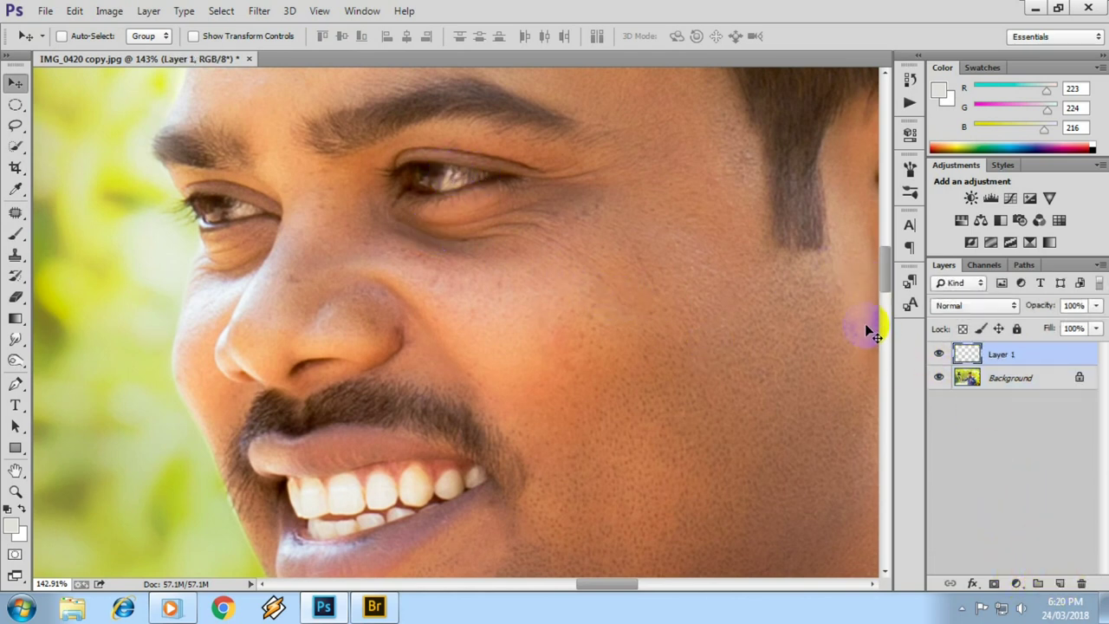
Sample the cheek skin tone with the Brush and set its size to 45 px.
key("b")
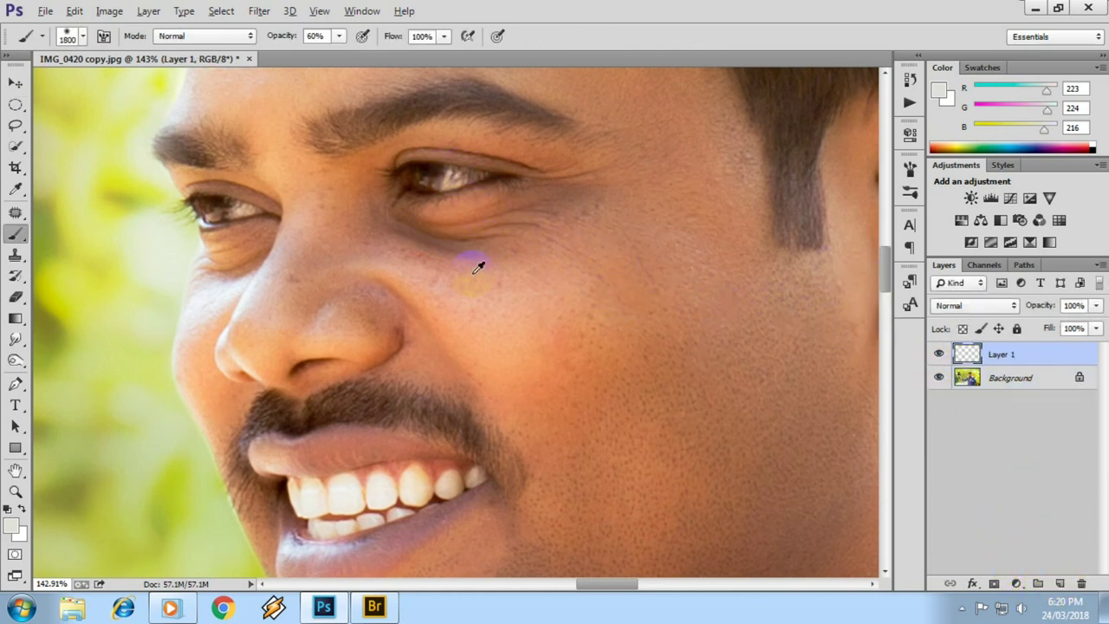
left_click(453, 260, "alt")
right_click(428, 237)
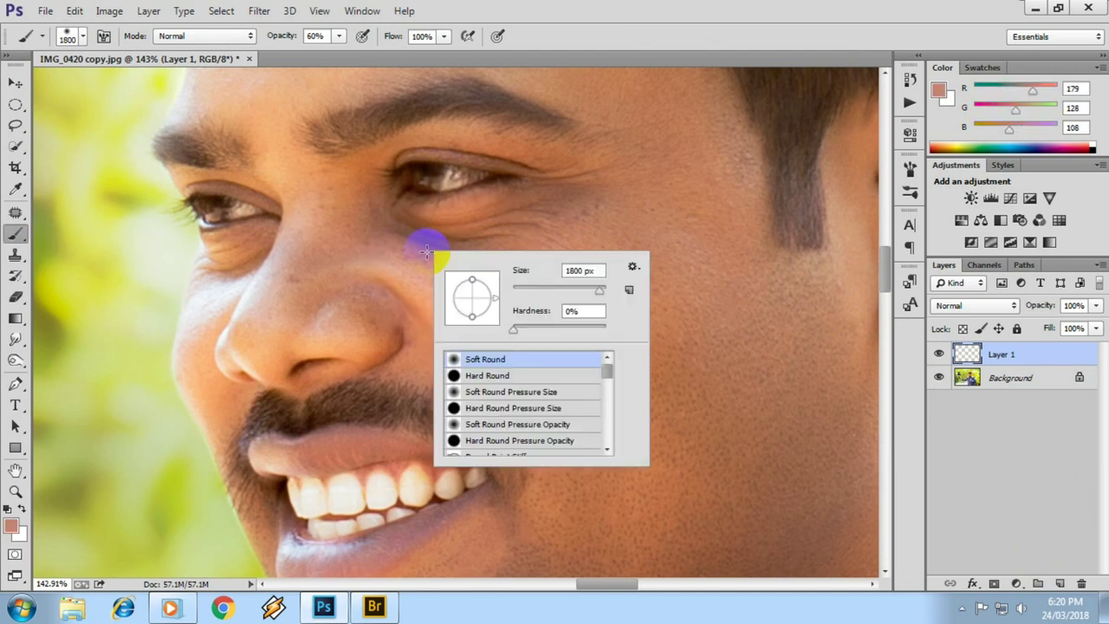
type("45")
key("Return")
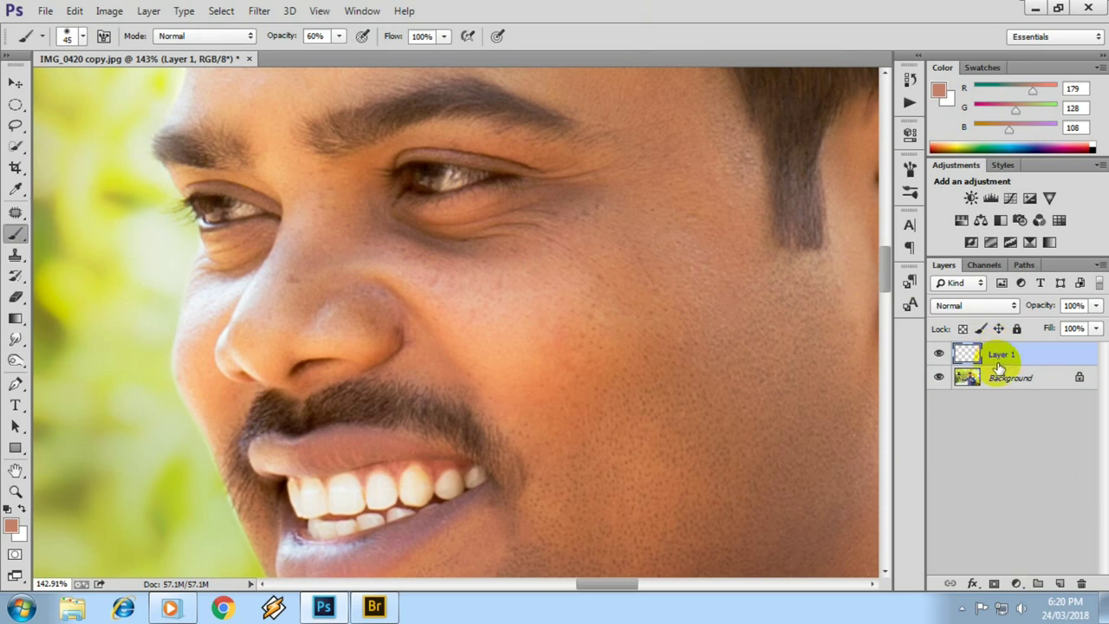
left_click(808, 310)
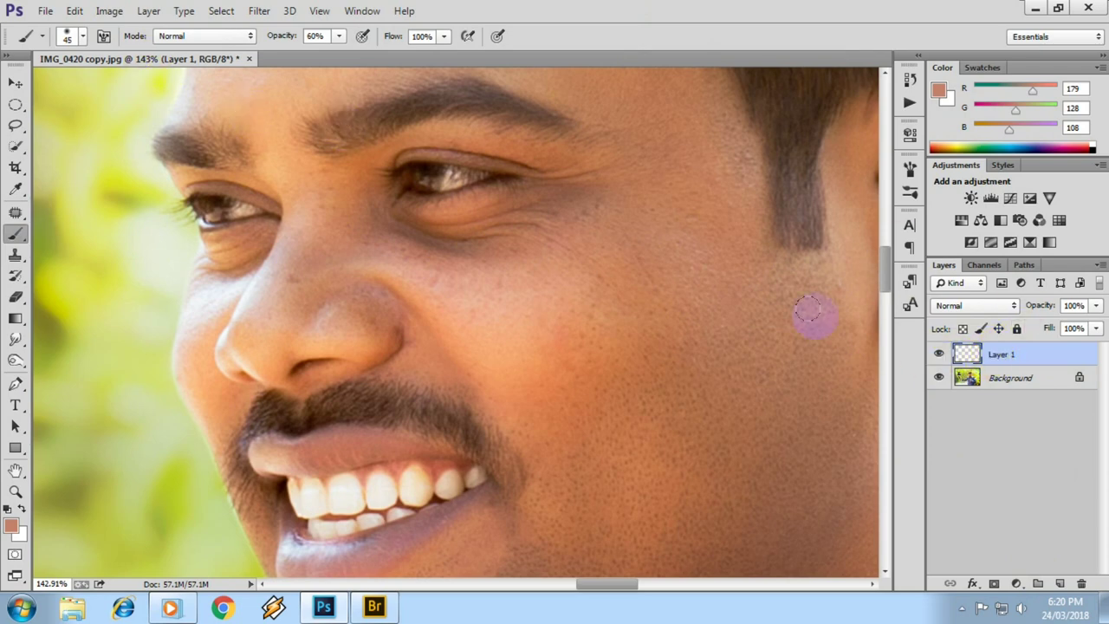
Fill the new layer with 50% Gray and set its blend mode to Soft Light.
key("shift+F5")
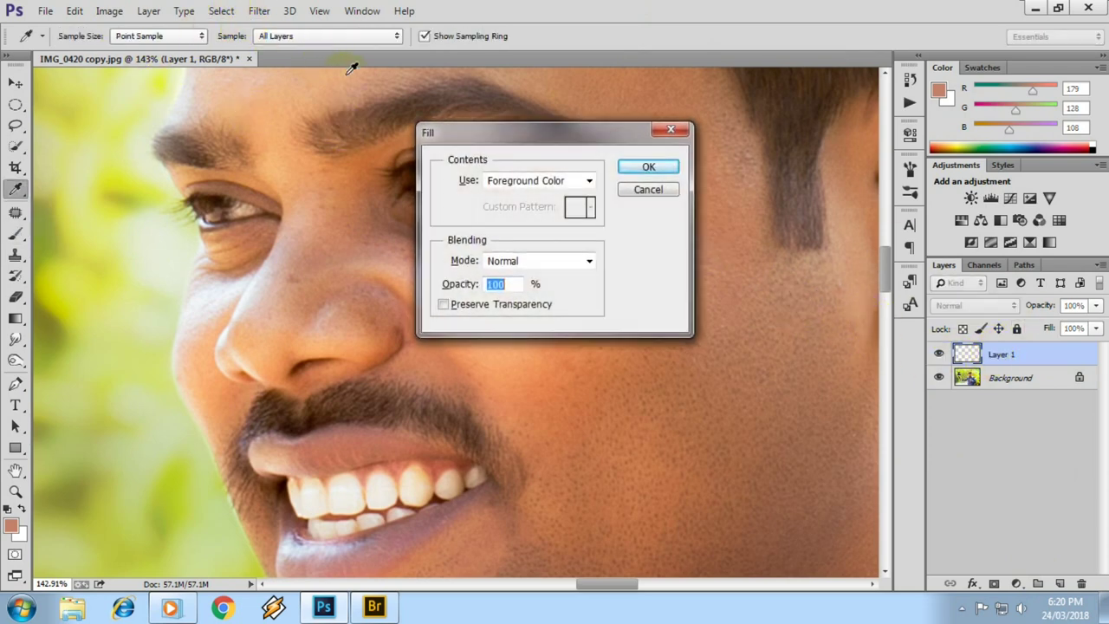
left_click(511, 180)
left_click(520, 314)
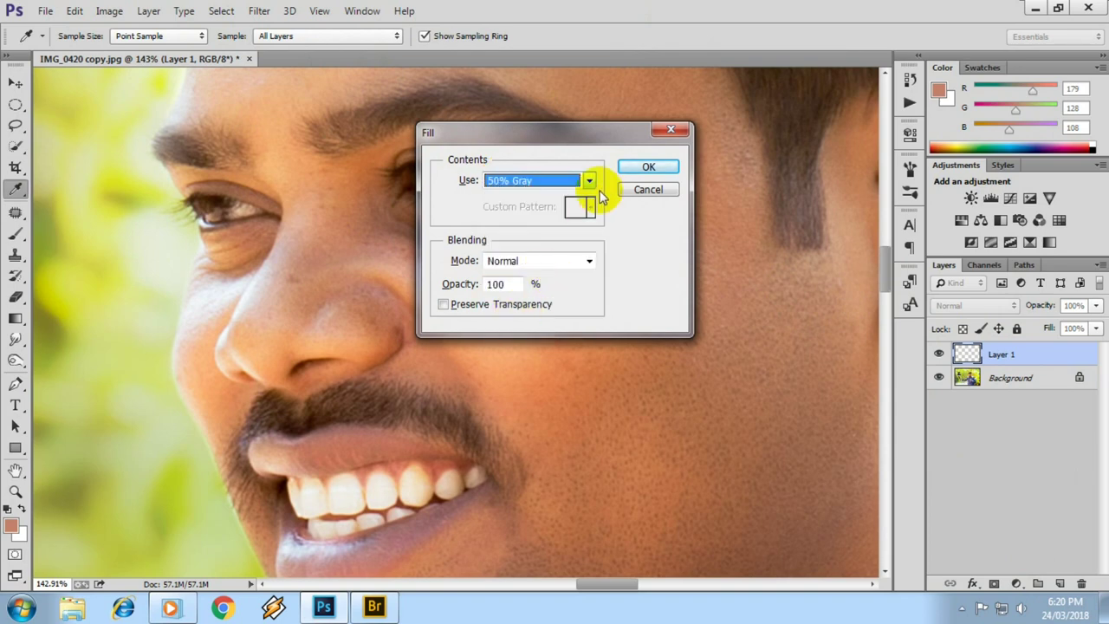
left_click(642, 167)
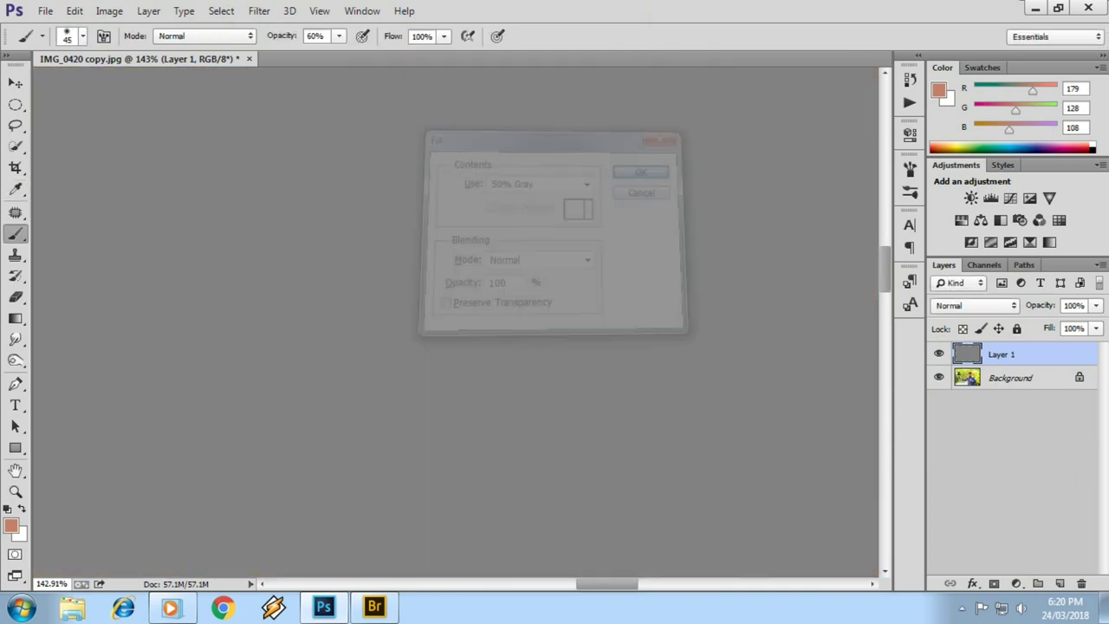
left_click(977, 306)
left_click(974, 222)
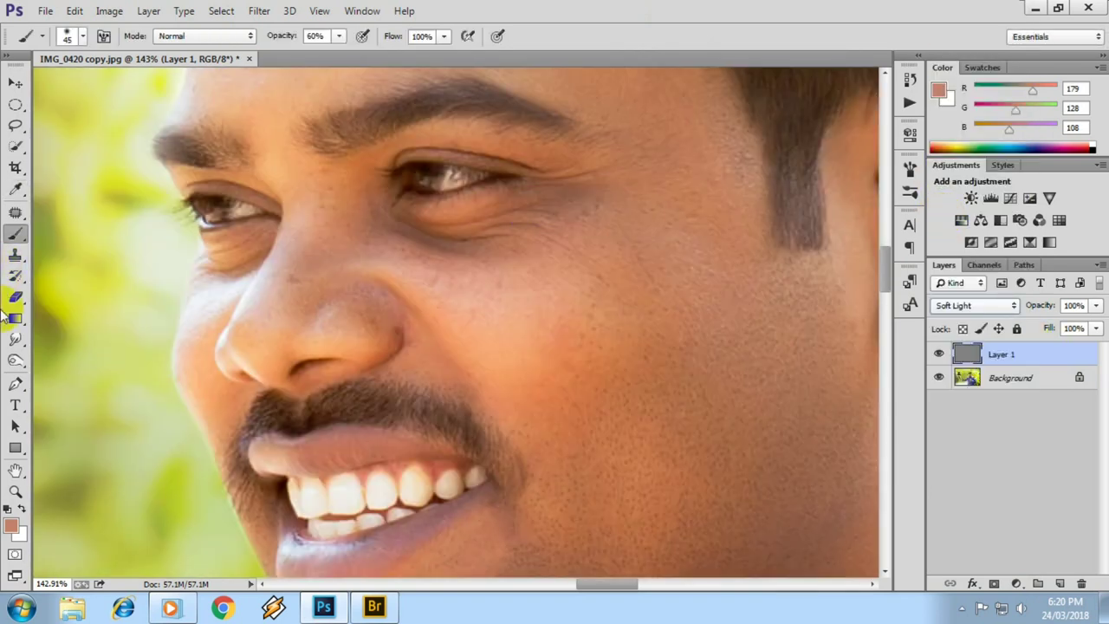
left_click(16, 360)
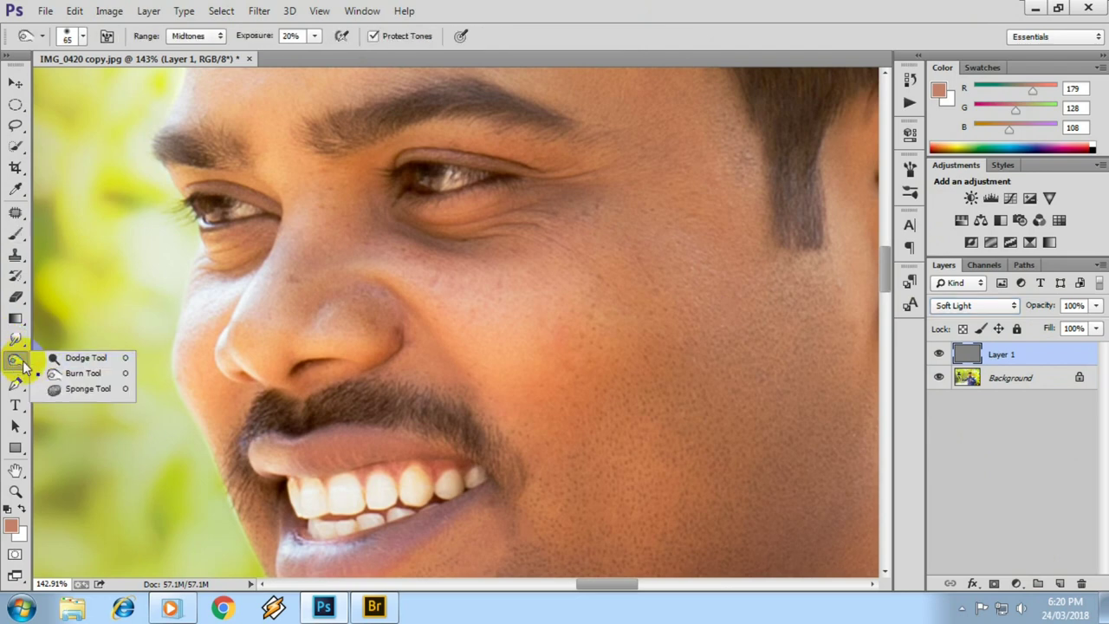
Dodge the under-eye area, upper eyelid and inner eye corner on the gray layer.
left_click(84, 357)
scroll(404, 228, "up", 2)
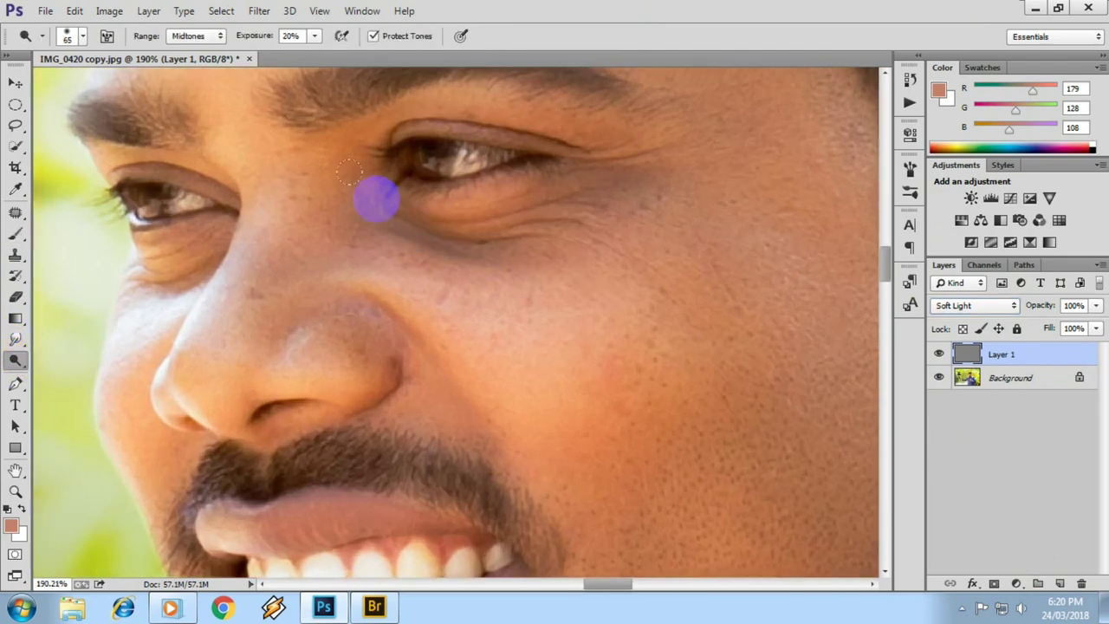
left_click_drag(349, 171, 412, 201)
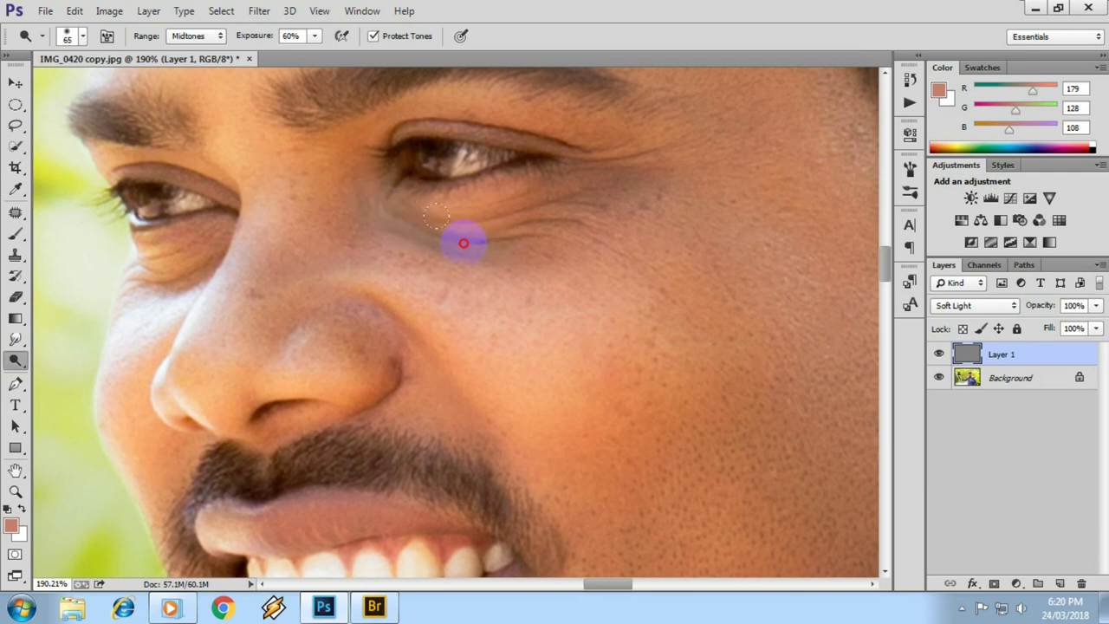
left_click_drag(399, 205, 551, 213)
left_click(331, 171)
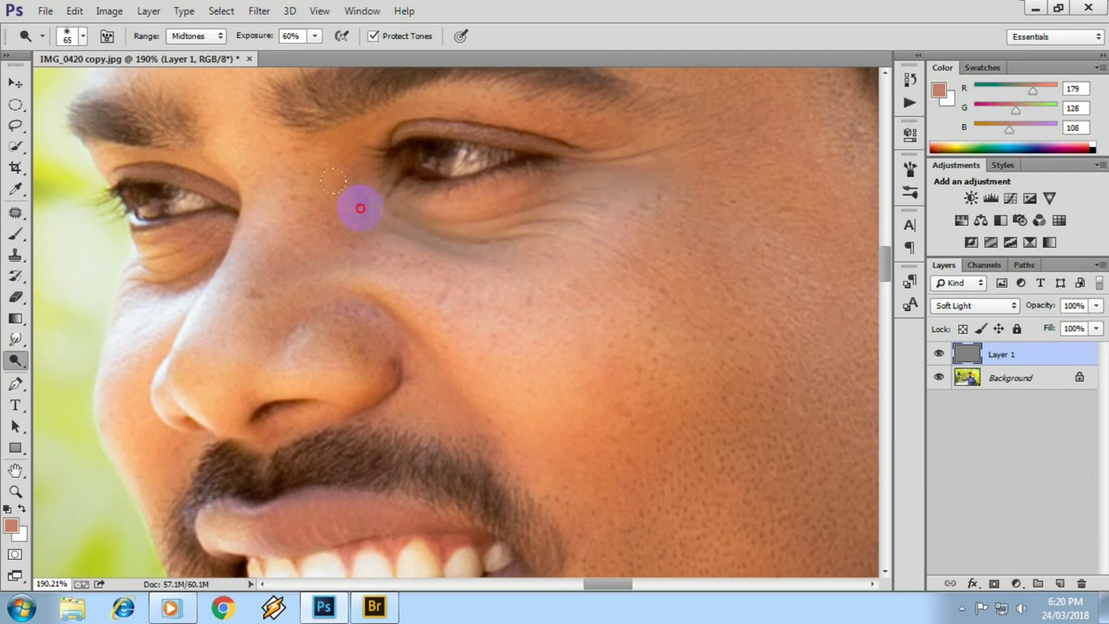
left_click_drag(413, 126, 511, 124)
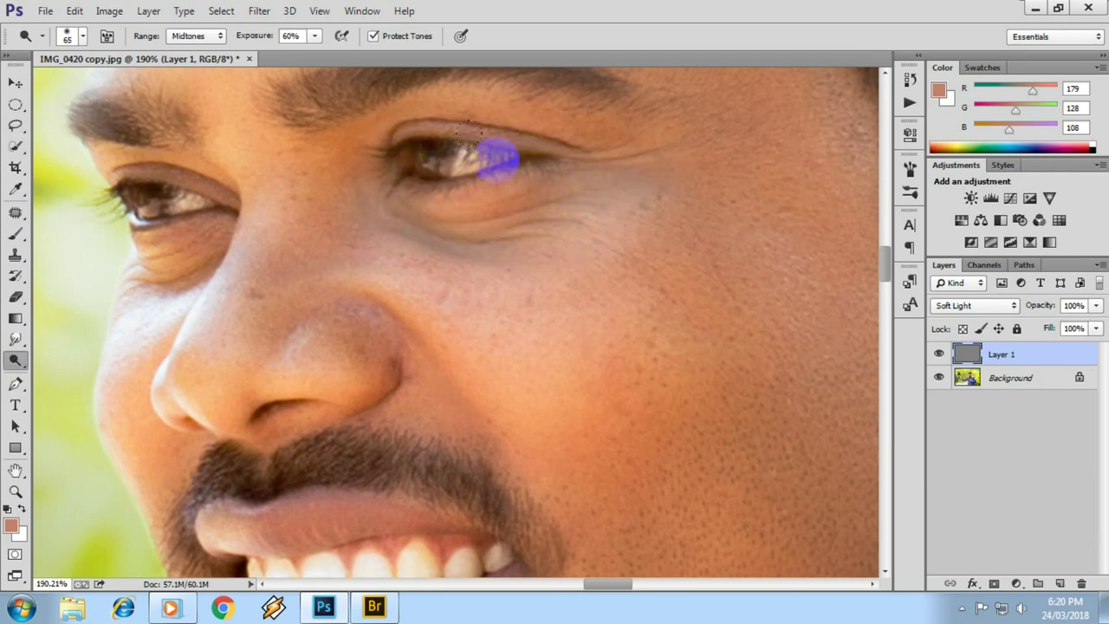
scroll(398, 169, "down", 2)
left_click_drag(266, 149, 219, 173)
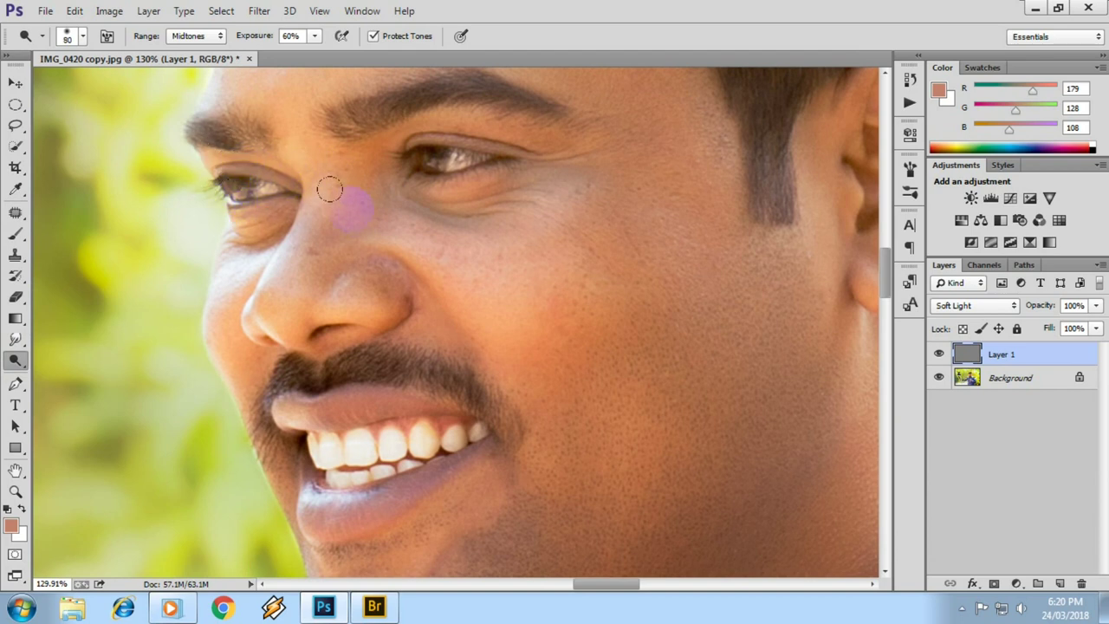
Enlarge the brush and lower the Soft Light layer's opacity to 34%.
key("bracketright")
key("bracketright")
key("bracketright")
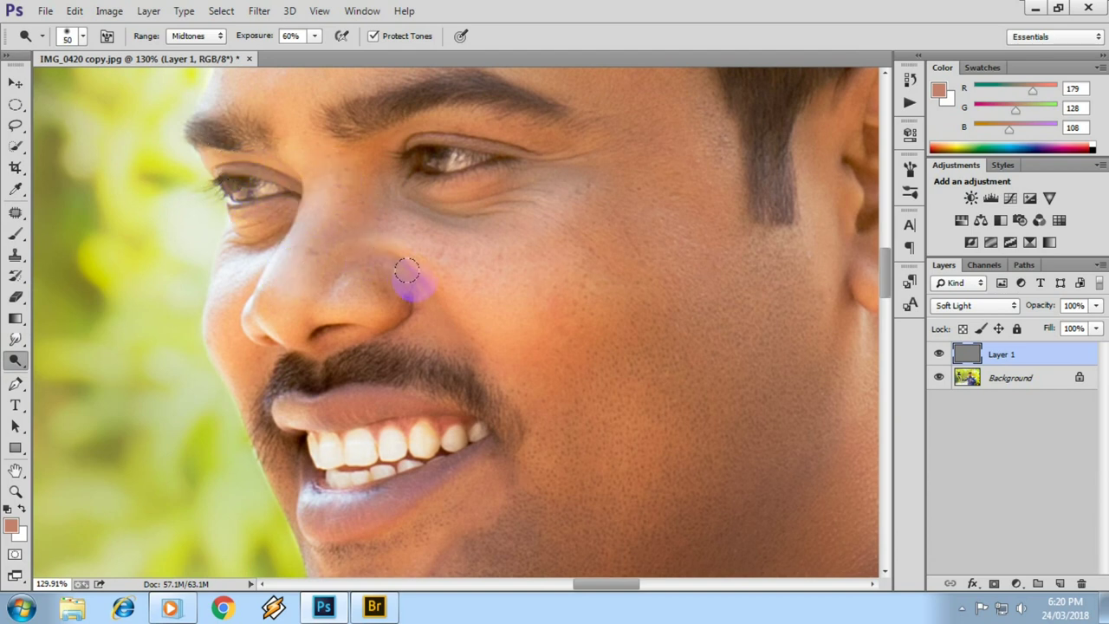
key("bracketright")
key("bracketright")
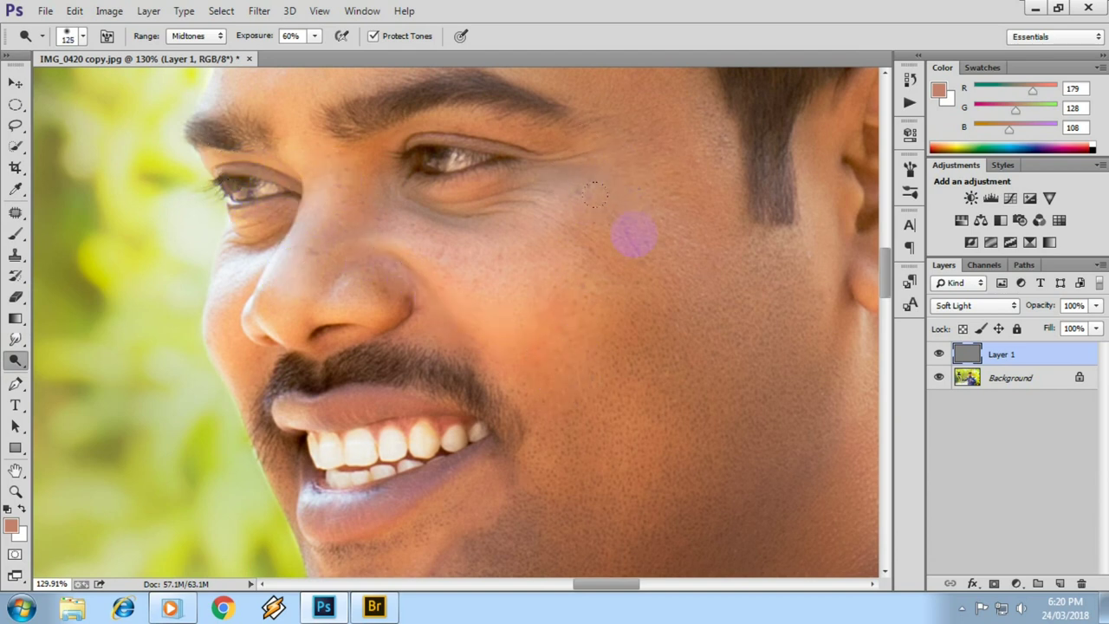
scroll(606, 217, "up", 3)
scroll(664, 179, "down", 5)
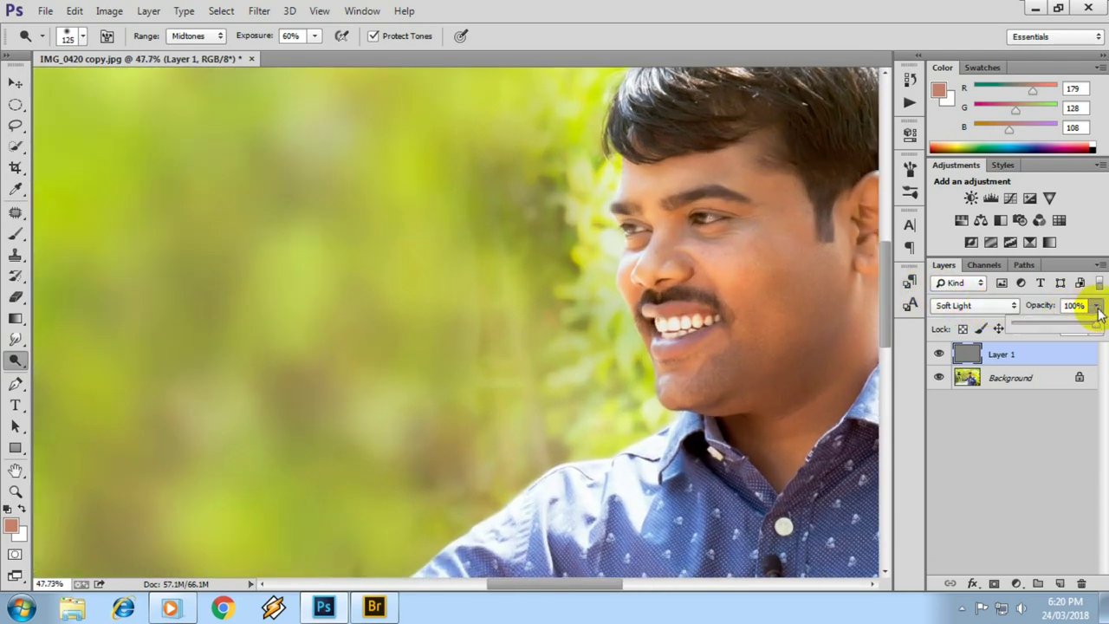
left_click(1095, 305)
left_click_drag(1071, 322, 1053, 324)
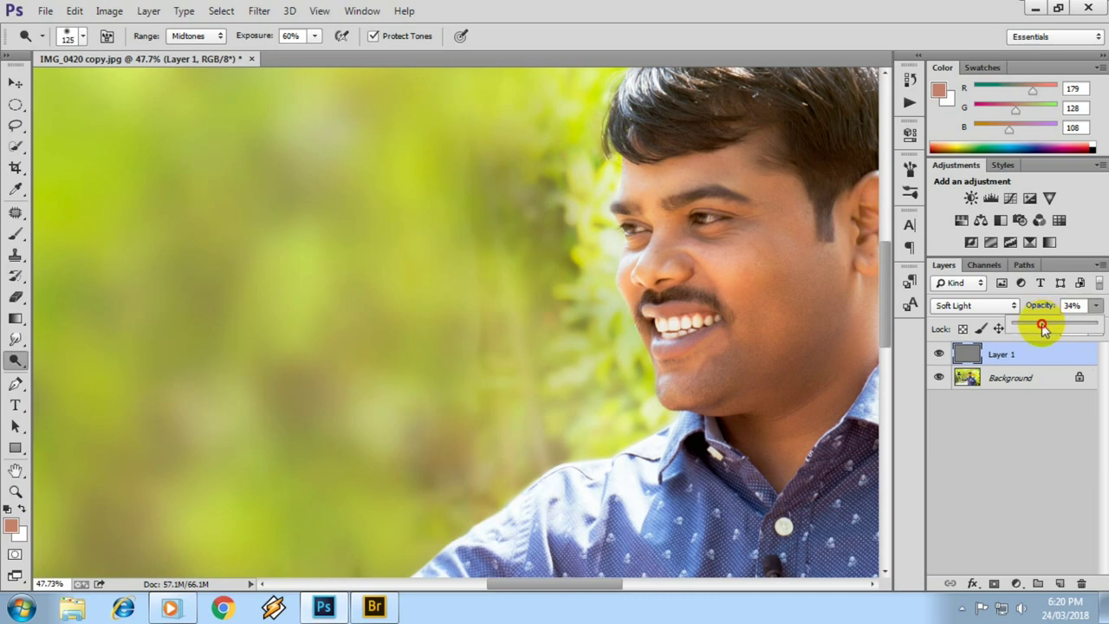
left_click(755, 91)
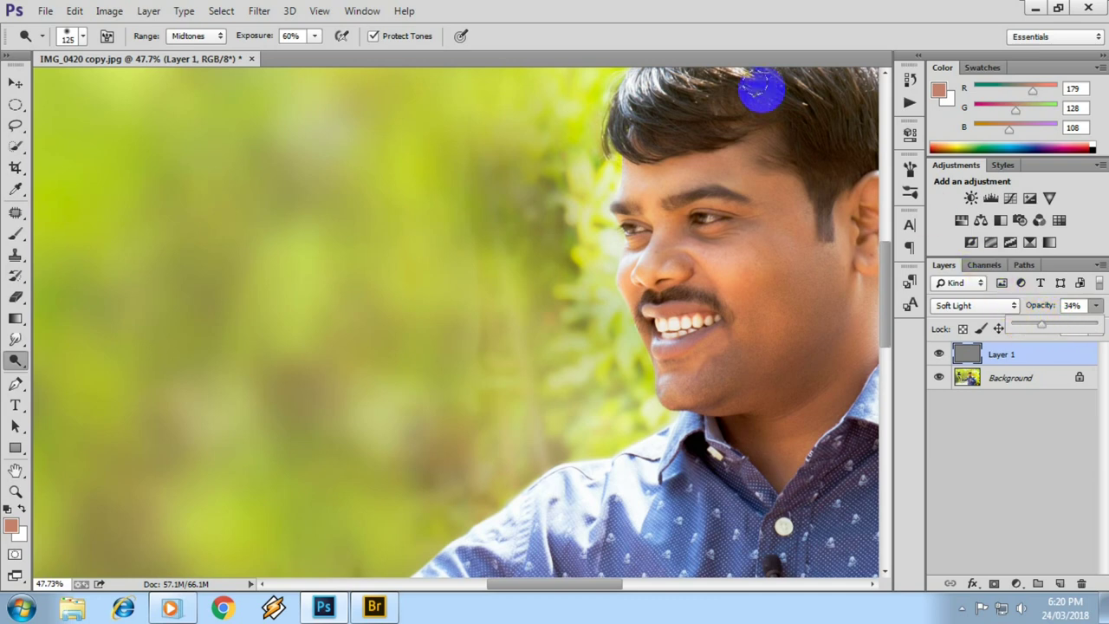
left_click(274, 17)
mouse_move(267, 190)
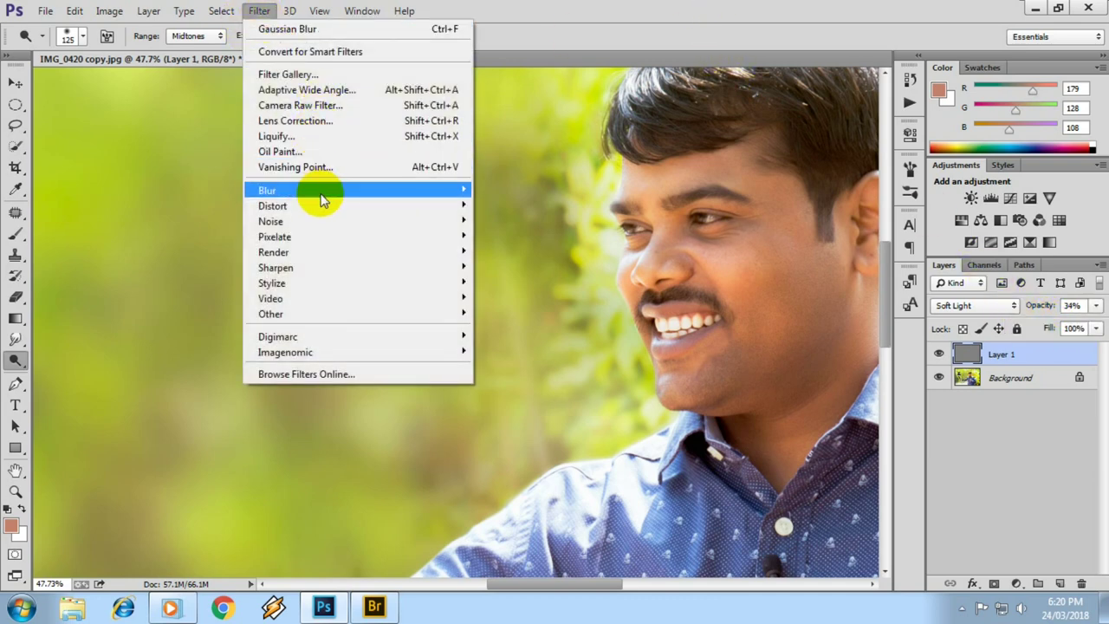
Apply a 3.5-pixel Gaussian Blur to Layer 1 and toggle its visibility to compare.
left_click(521, 307)
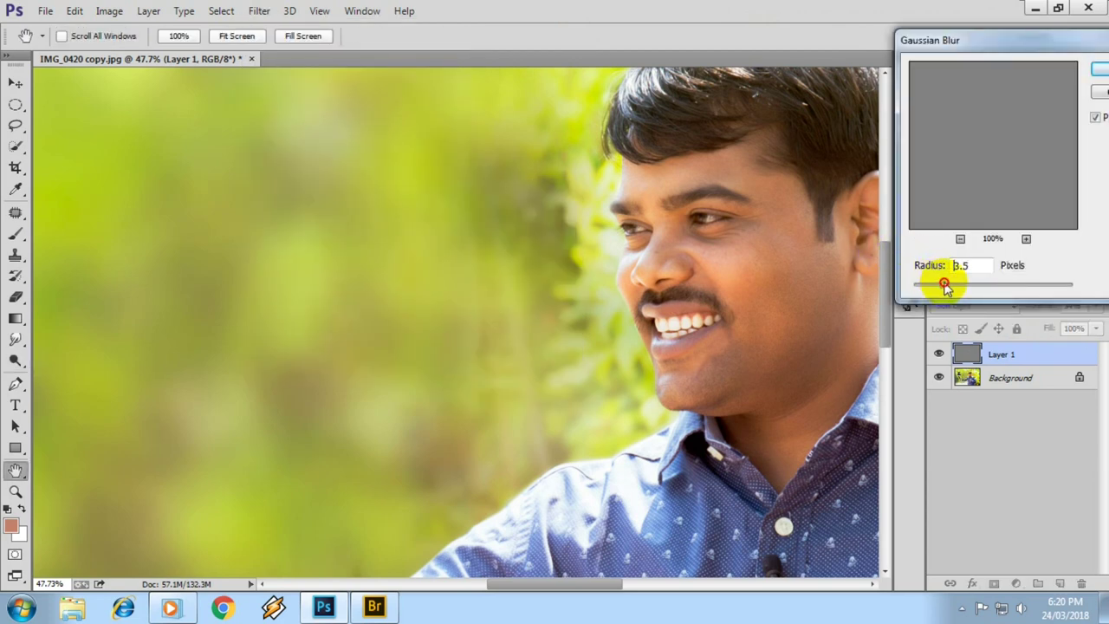
key("Return")
key("o")
key("ctrl+0")
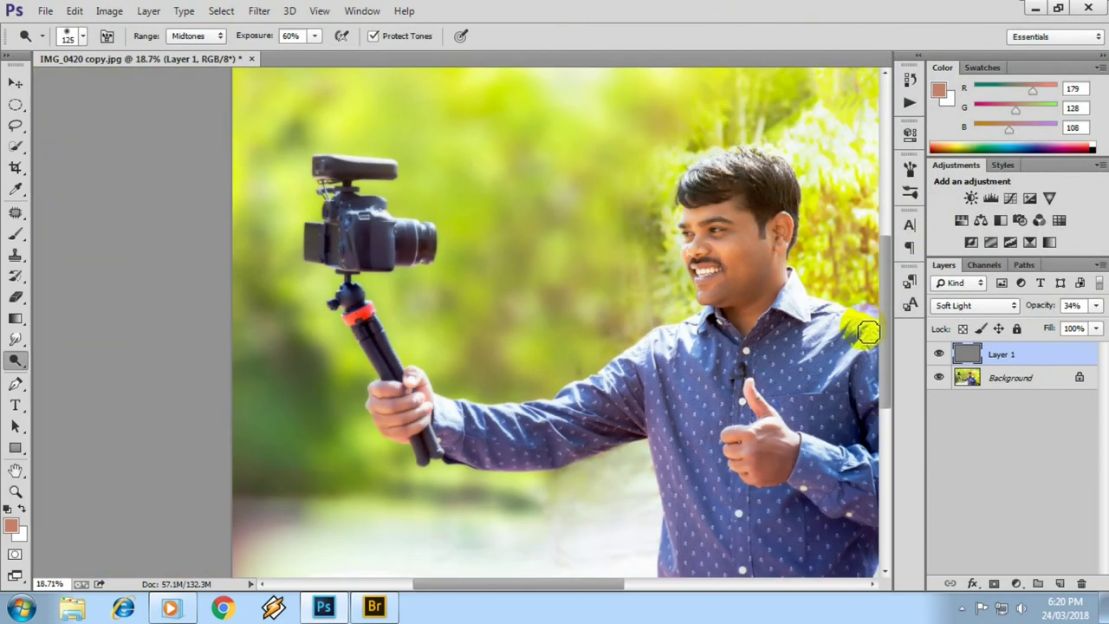
left_click(939, 356)
left_click(939, 355)
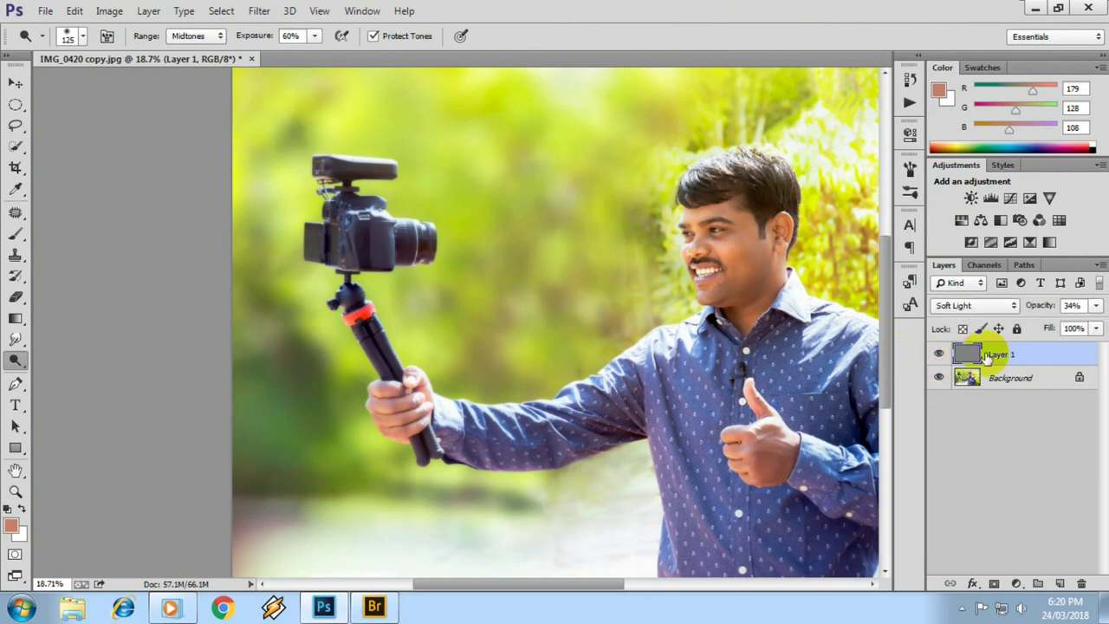
Merge Layer 1 into the photo so only the Background layer remains.
scroll(782, 249, "up", 3)
scroll(782, 249, "up", 2)
scroll(673, 227, "up", 2)
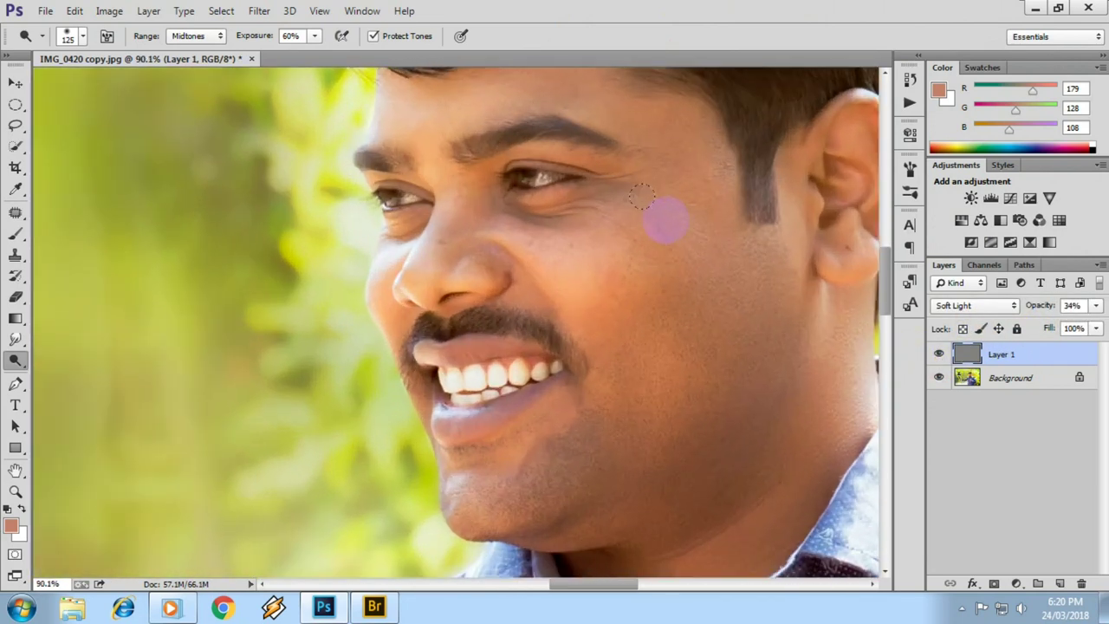
scroll(663, 220, "up", 1)
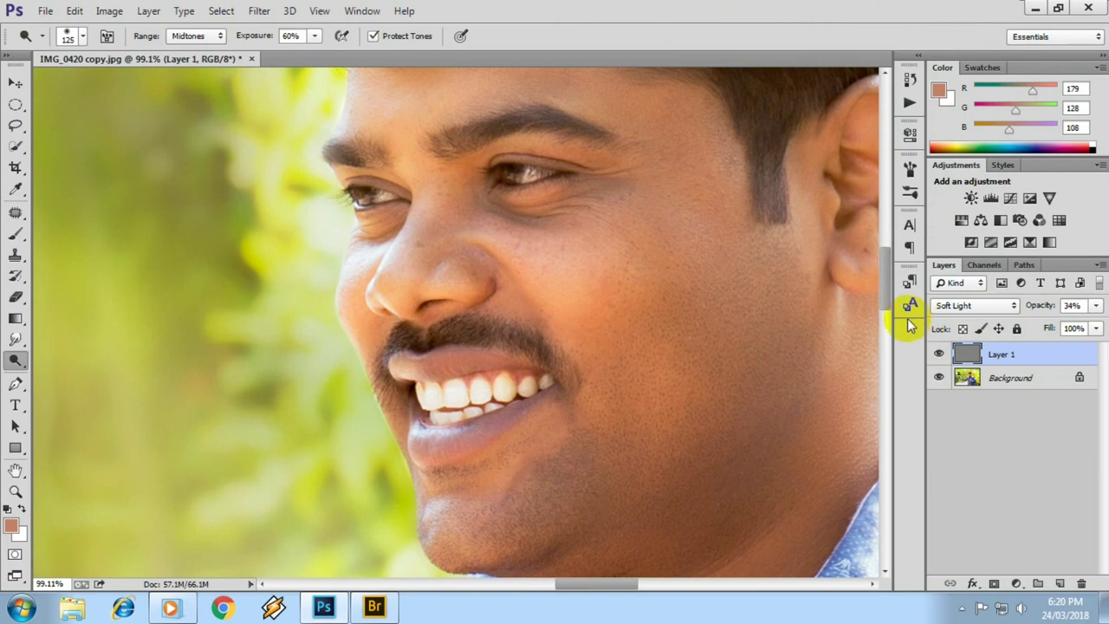
key("Delete")
scroll(792, 292, "down", 2)
scroll(615, 272, "down", 3)
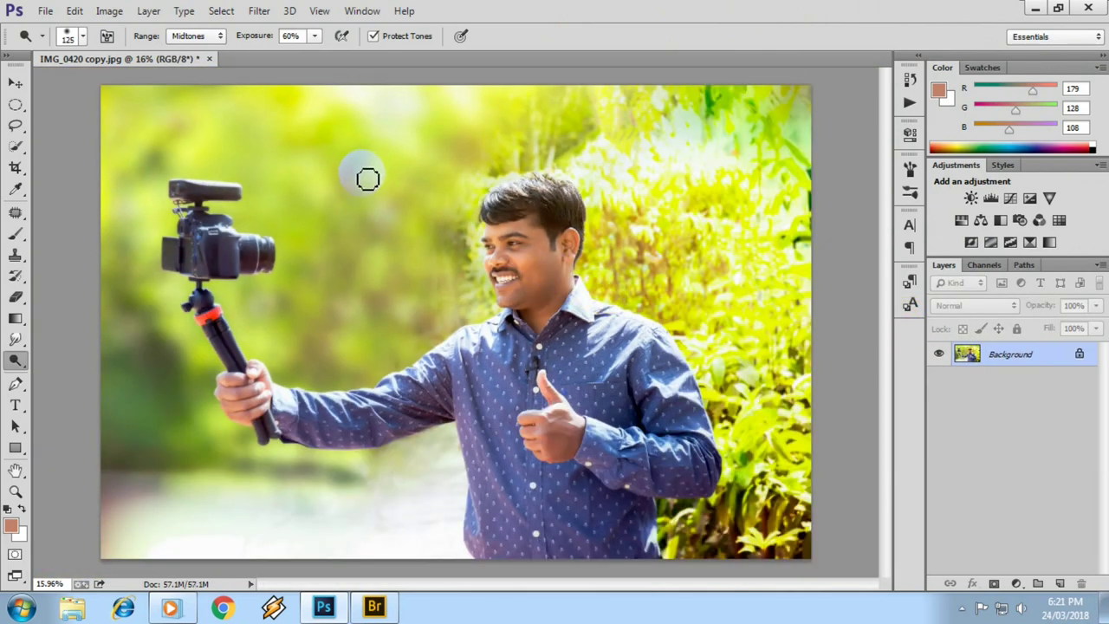
Duplicate the image as a new document and lighten the right edge of the hair.
key("alt+i")
key("d")
key("Return")
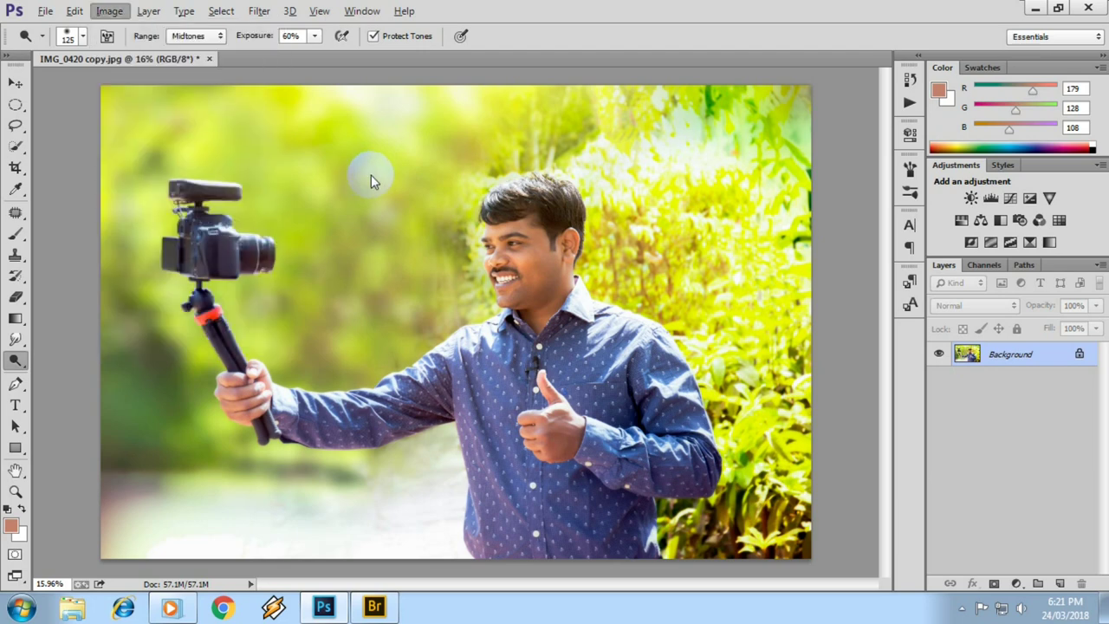
left_click(540, 215)
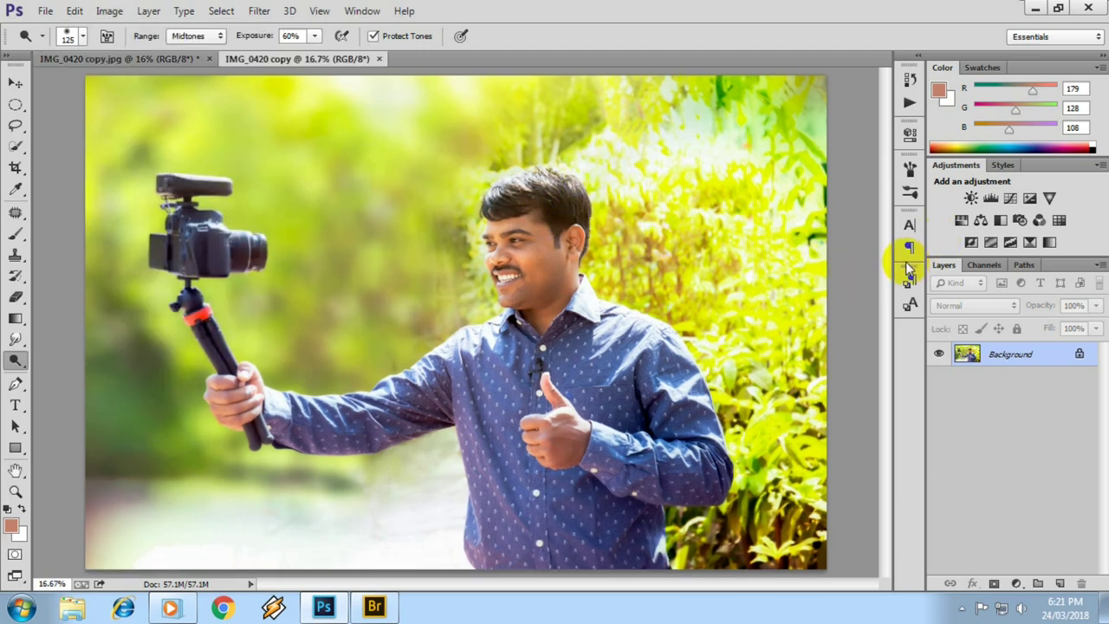
left_click_drag(626, 191, 588, 183)
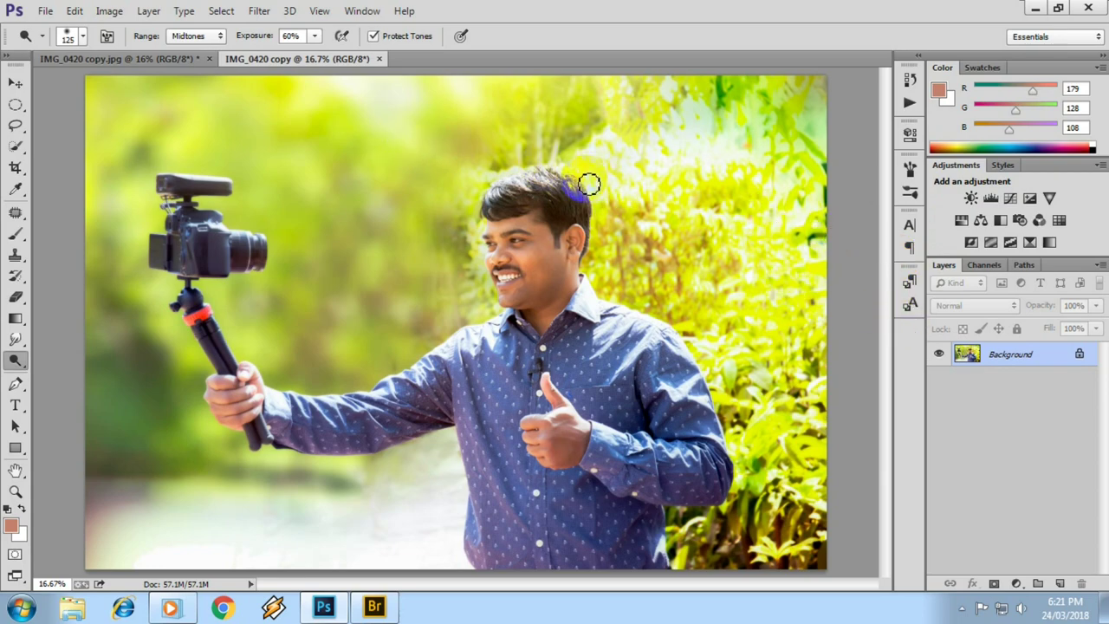
Arrange the edited and original IMG_0420 copy.jpg documents 2-up side by side, fitting the original in view.
left_click(117, 59)
key("ctrl+Tab")
key("ctrl+Tab")
key("ctrl+Tab")
key("ctrl+Tab")
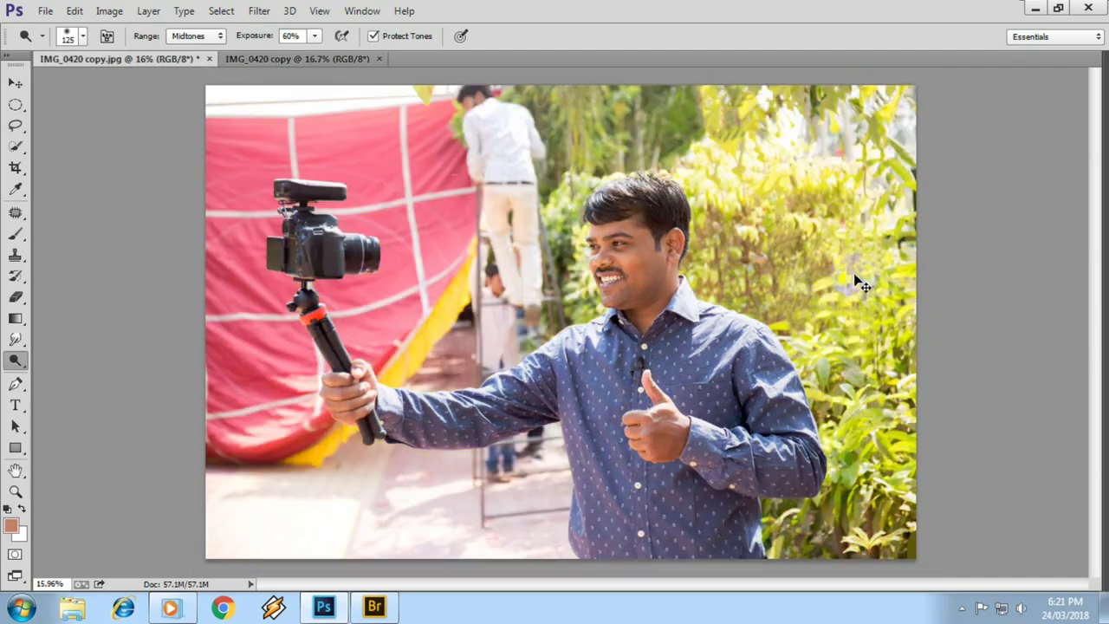
left_click(725, 285)
key("ctrl+Tab")
key("ctrl+Tab")
key("ctrl+Tab")
left_click(362, 11)
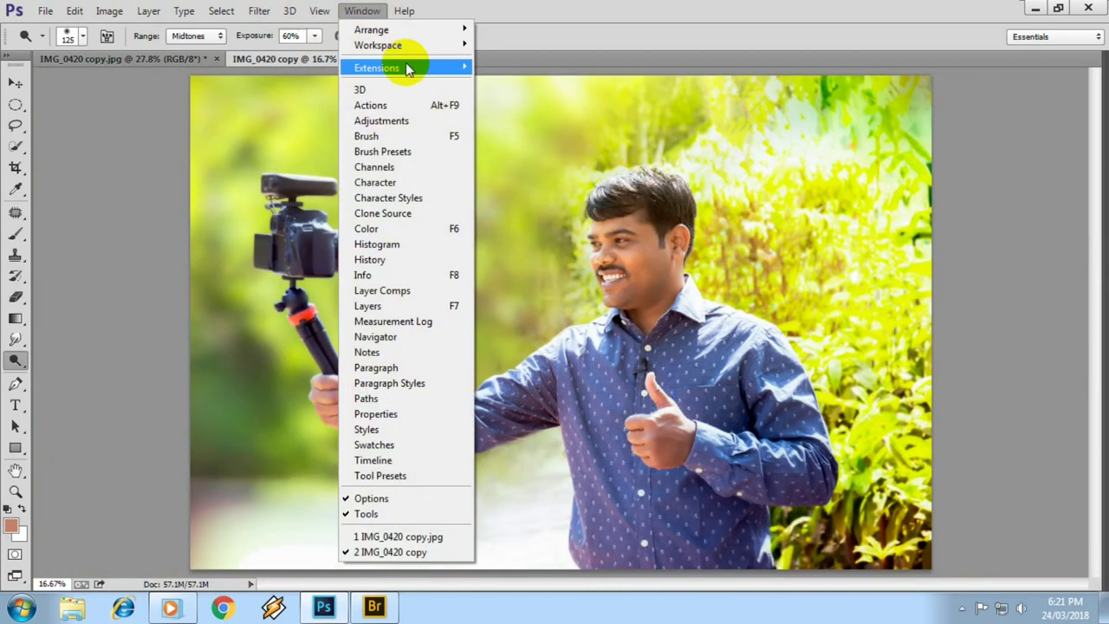
mouse_move(372, 30)
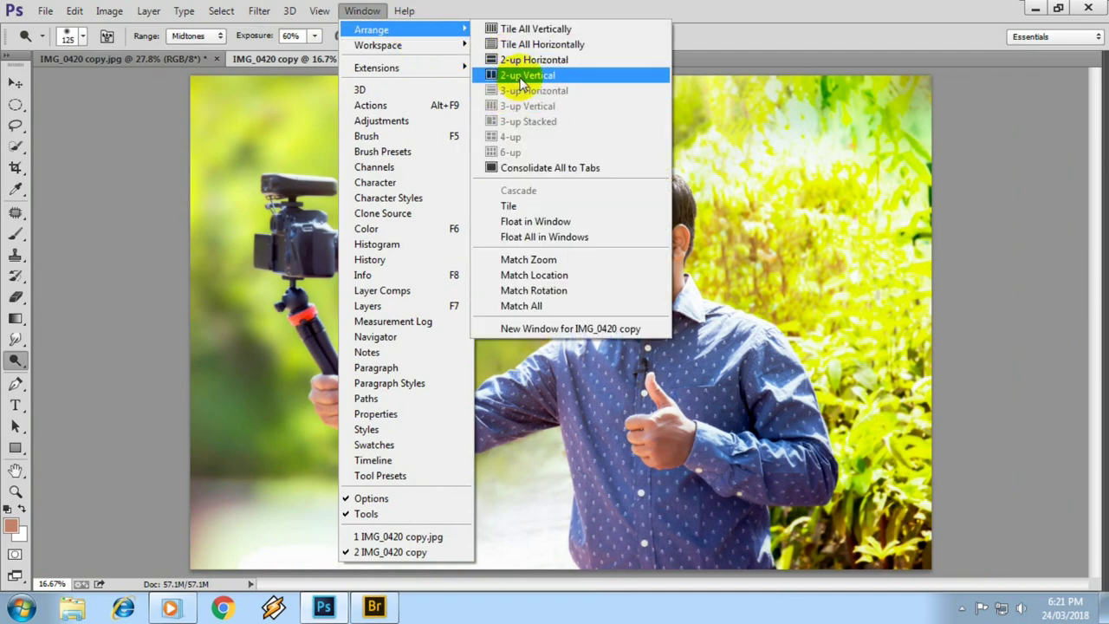
left_click(522, 76)
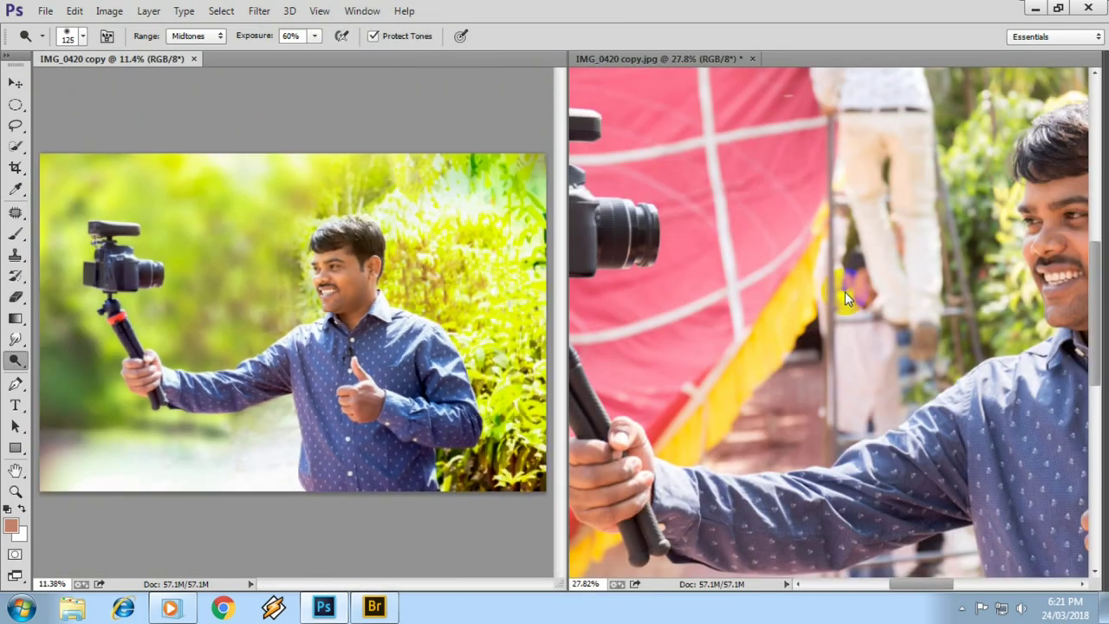
left_click(845, 291)
key("ctrl+0")
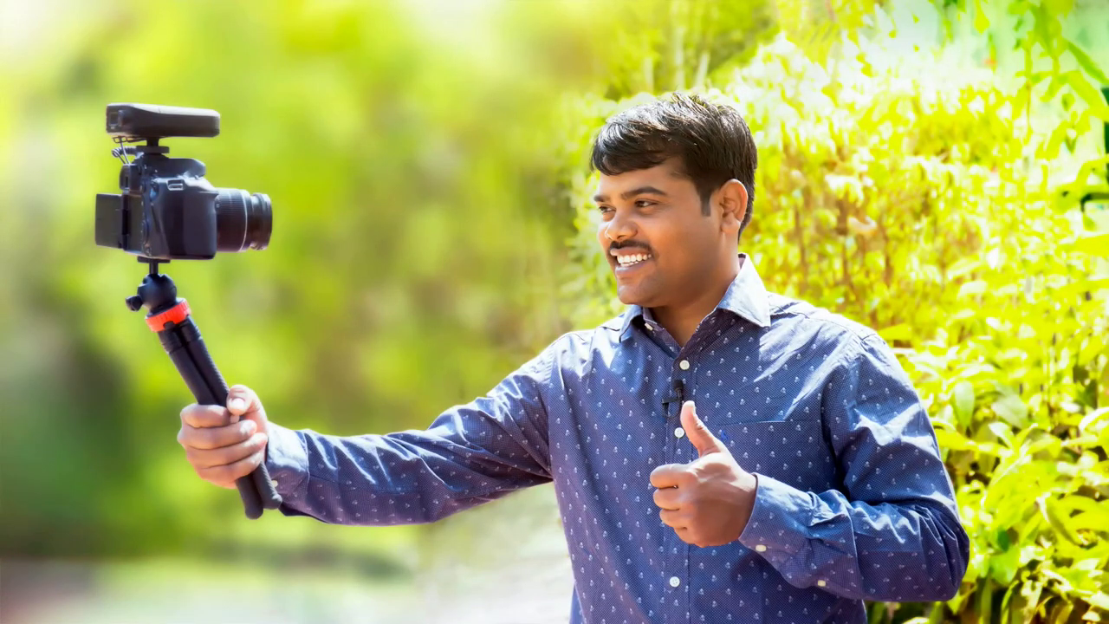